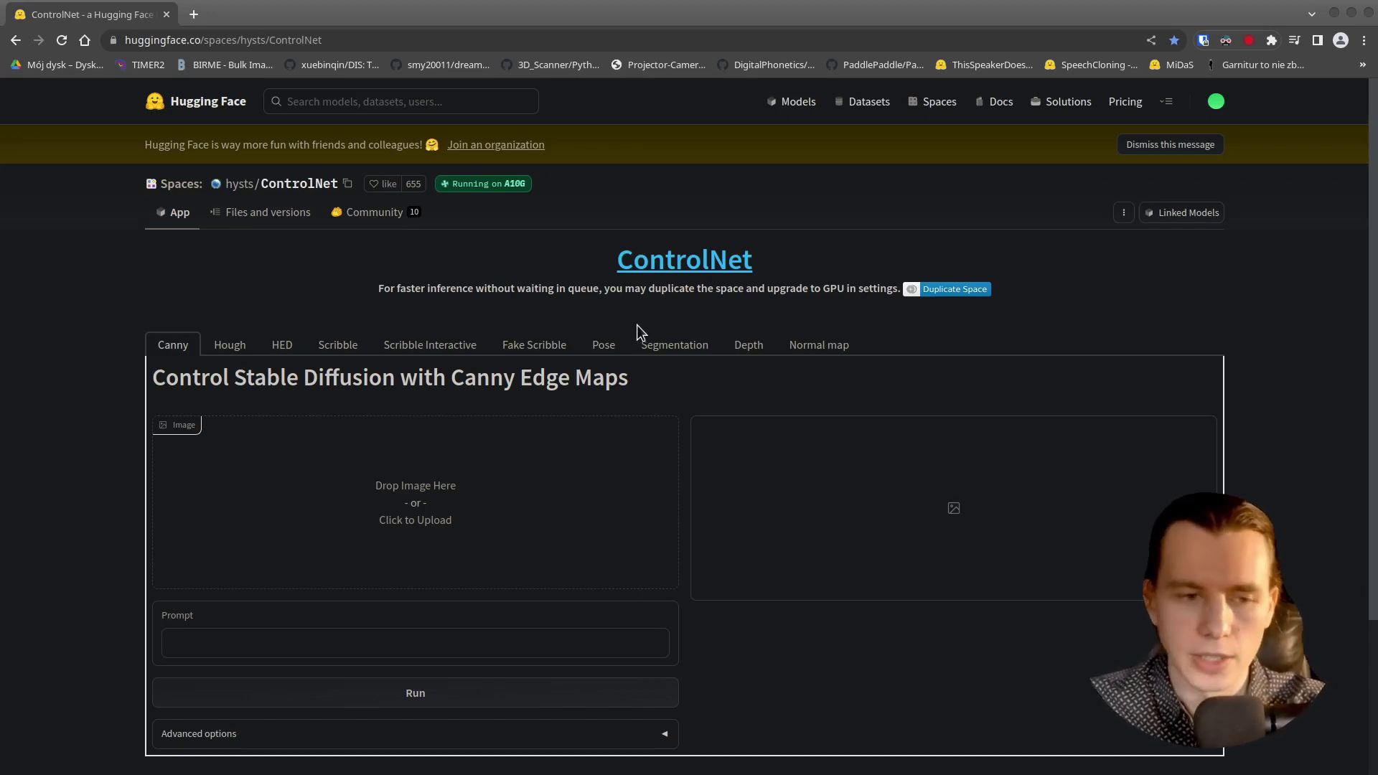
Step: On the Pose tab, generate a samurai warrior from the dancing man photo and enlarge it
{"action": "left_click", "coordinate": [605, 350]}
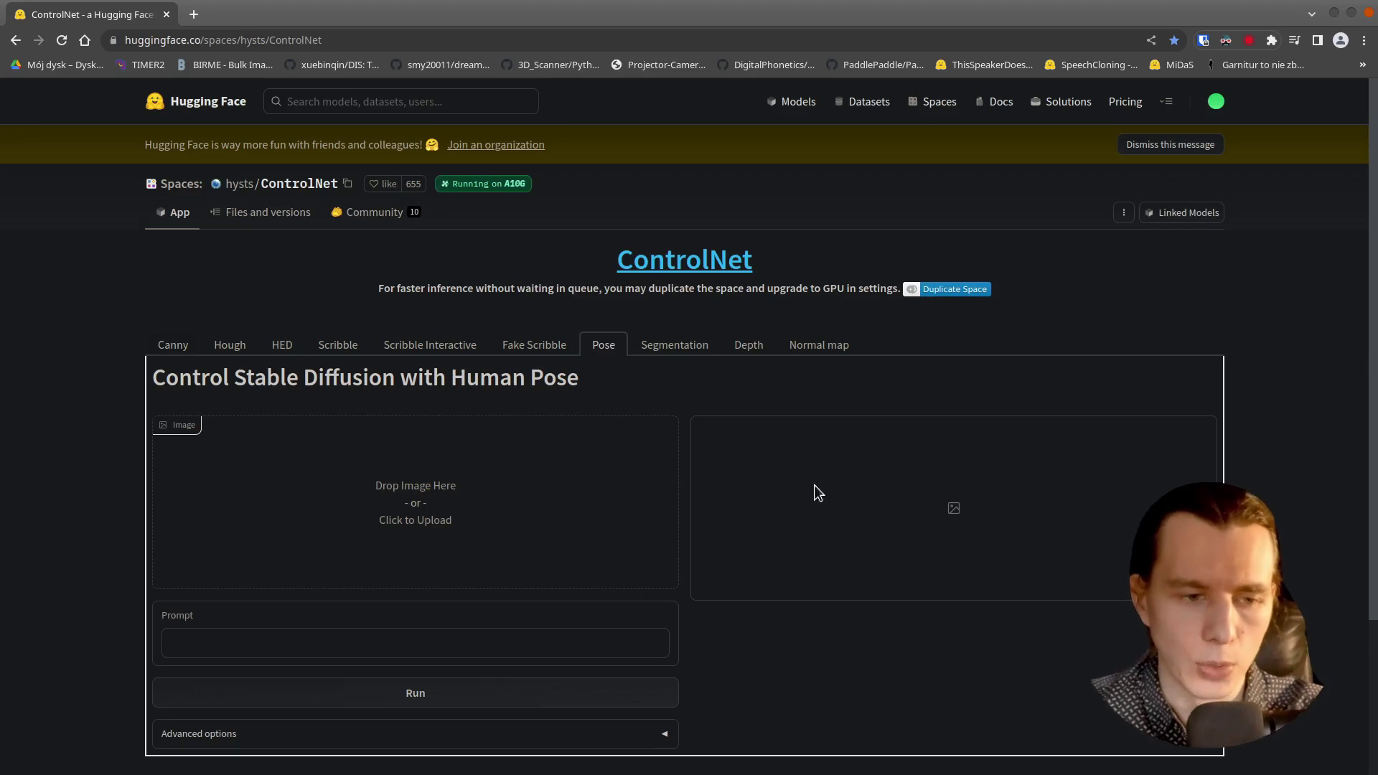
{"action": "left_click_drag", "start_coordinate": [991, 540], "coordinate": [344, 514]}
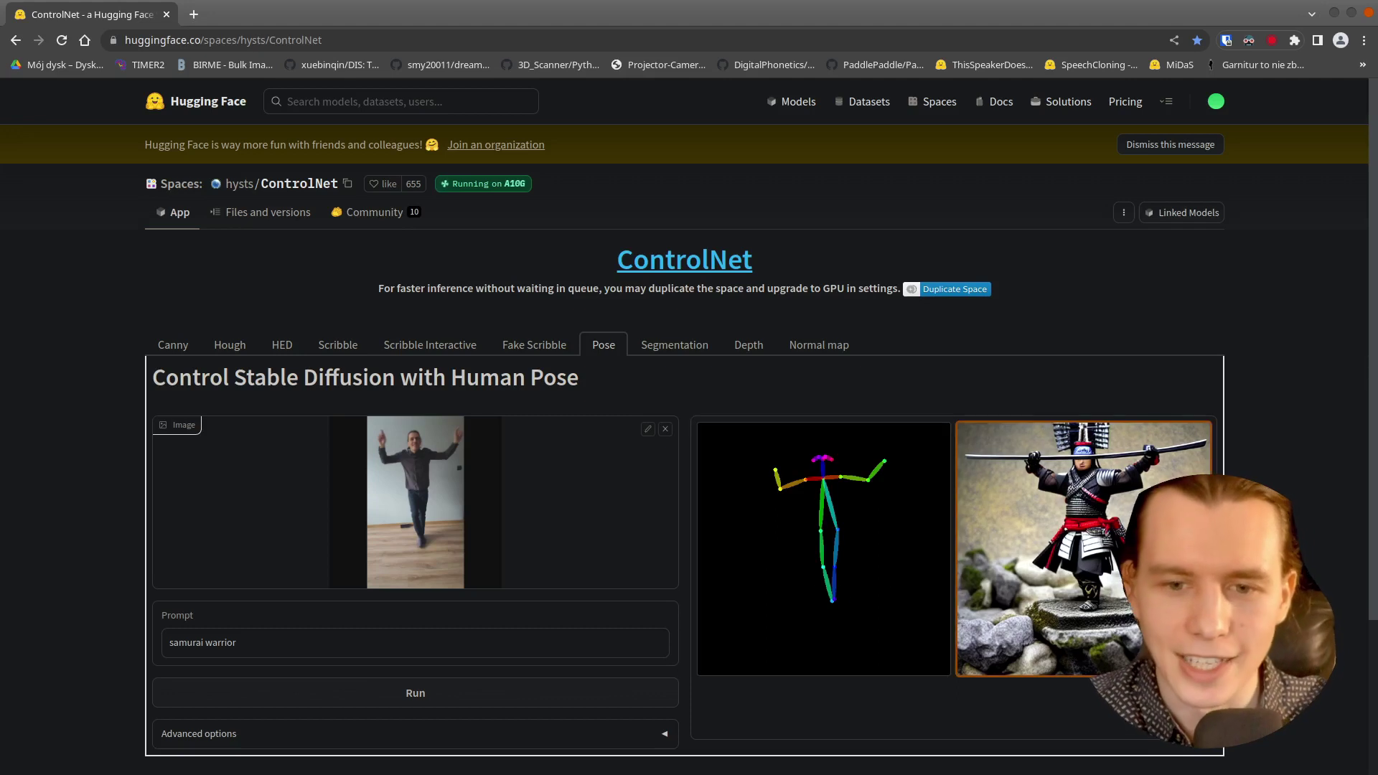
{"action": "left_click", "coordinate": [977, 495]}
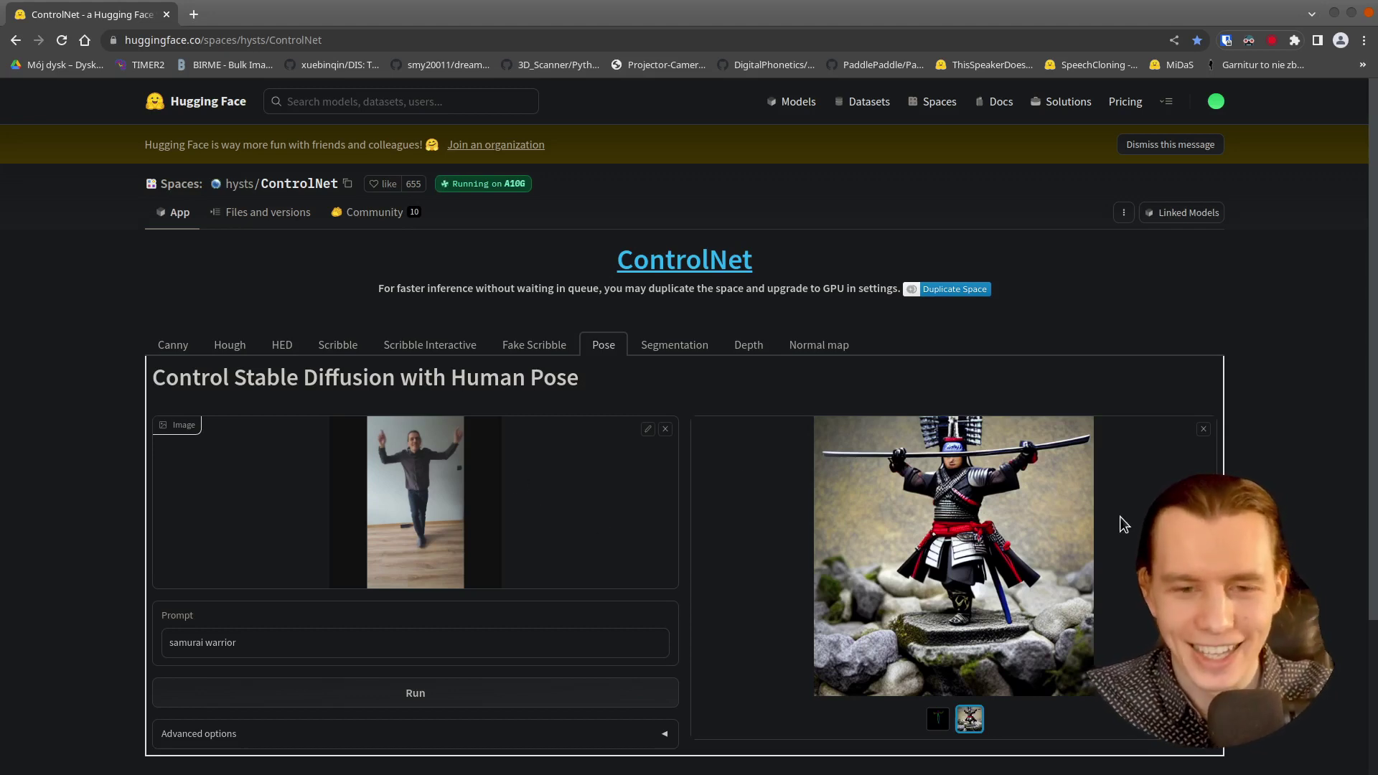
Step: Expand the Advanced options below the generated result
{"action": "scroll", "coordinate": [1131, 549], "scroll_direction": "down", "scroll_amount": 1}
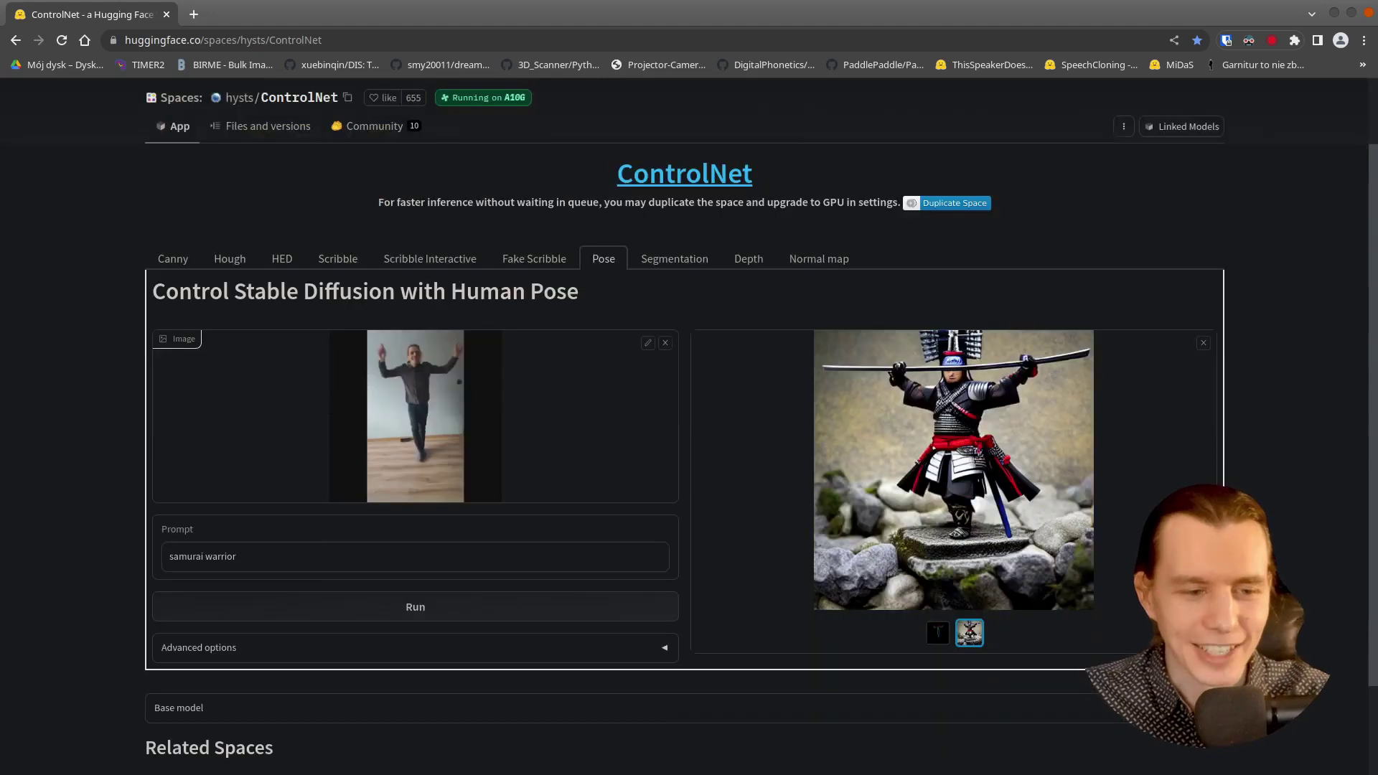
{"action": "scroll", "coordinate": [939, 595], "scroll_direction": "down", "scroll_amount": 2}
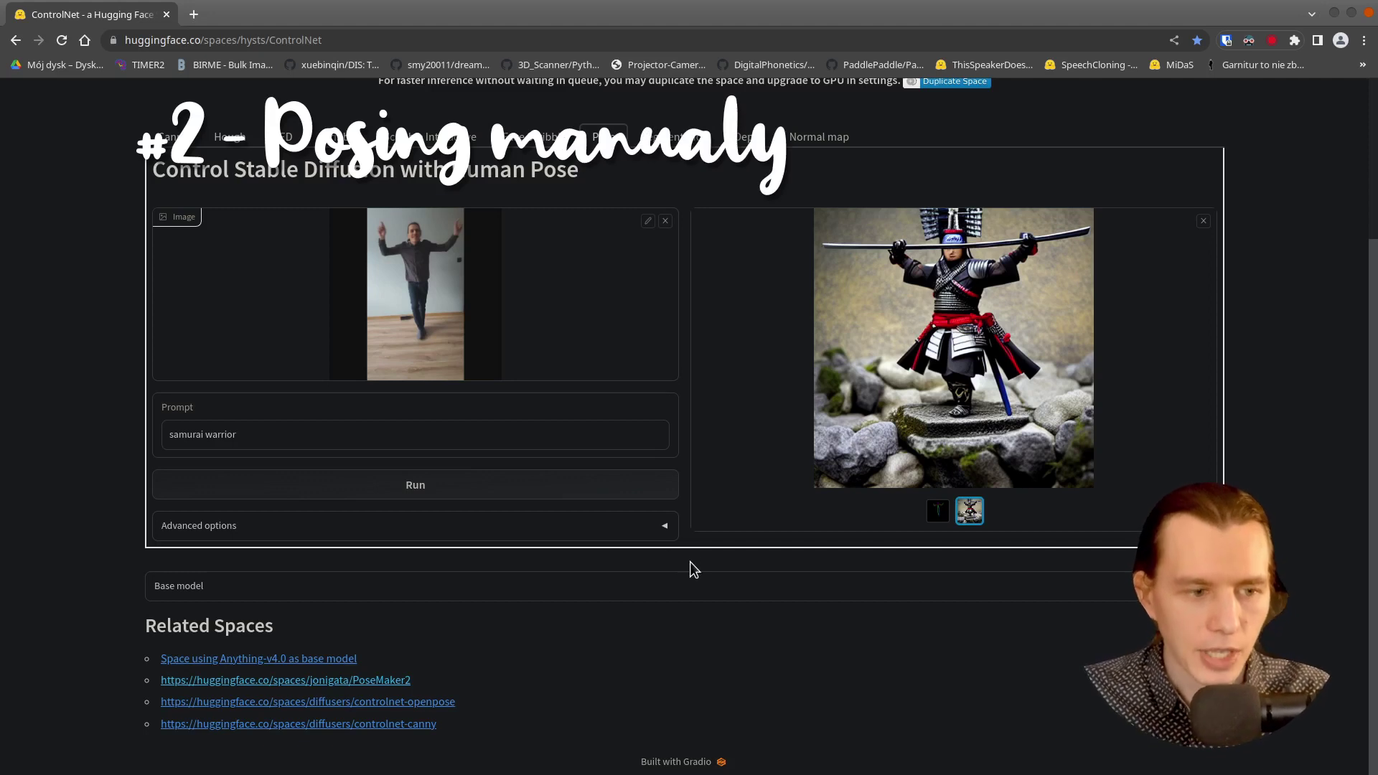
{"action": "left_click", "coordinate": [656, 526]}
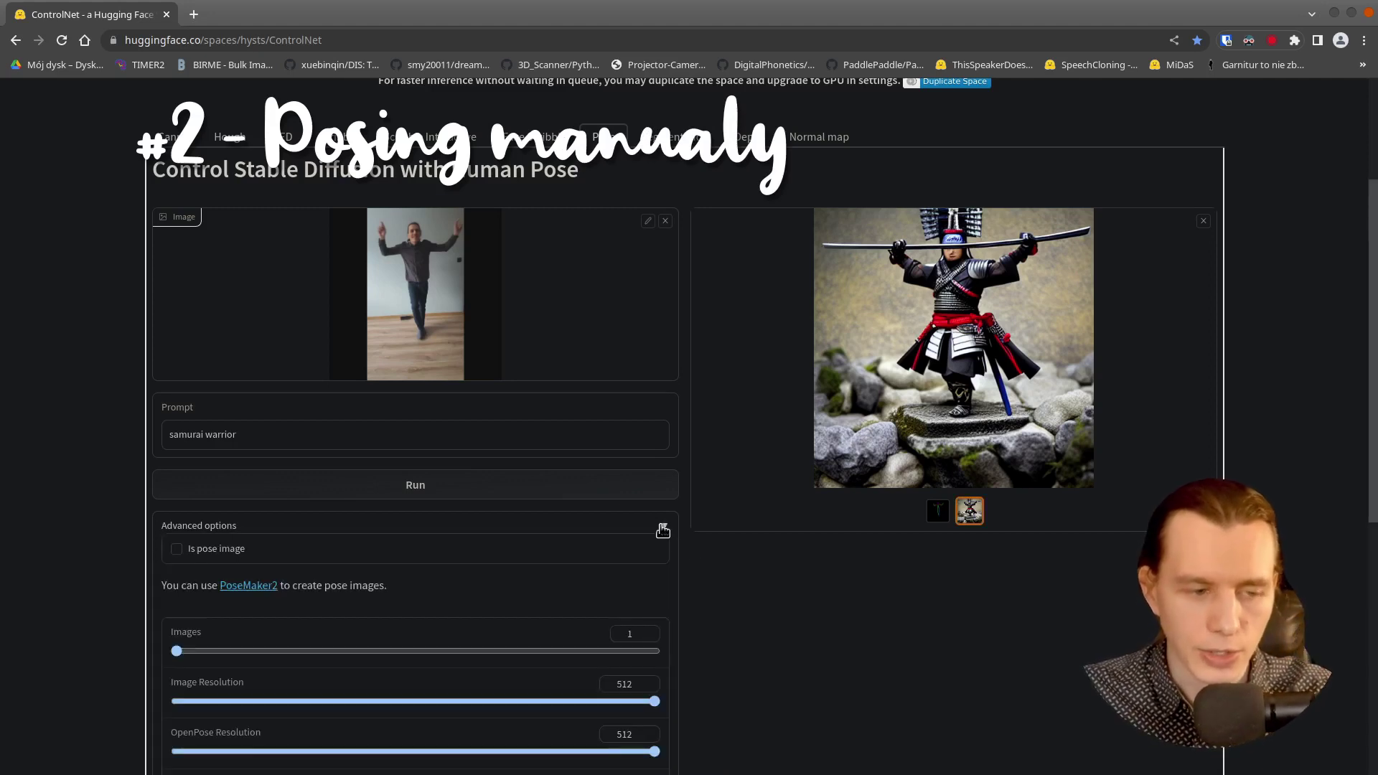
Step: In PoseMaker2, move the elbow, both knees and the hip into a dance pose, and save pose (1).png
{"action": "left_click", "coordinate": [240, 587]}
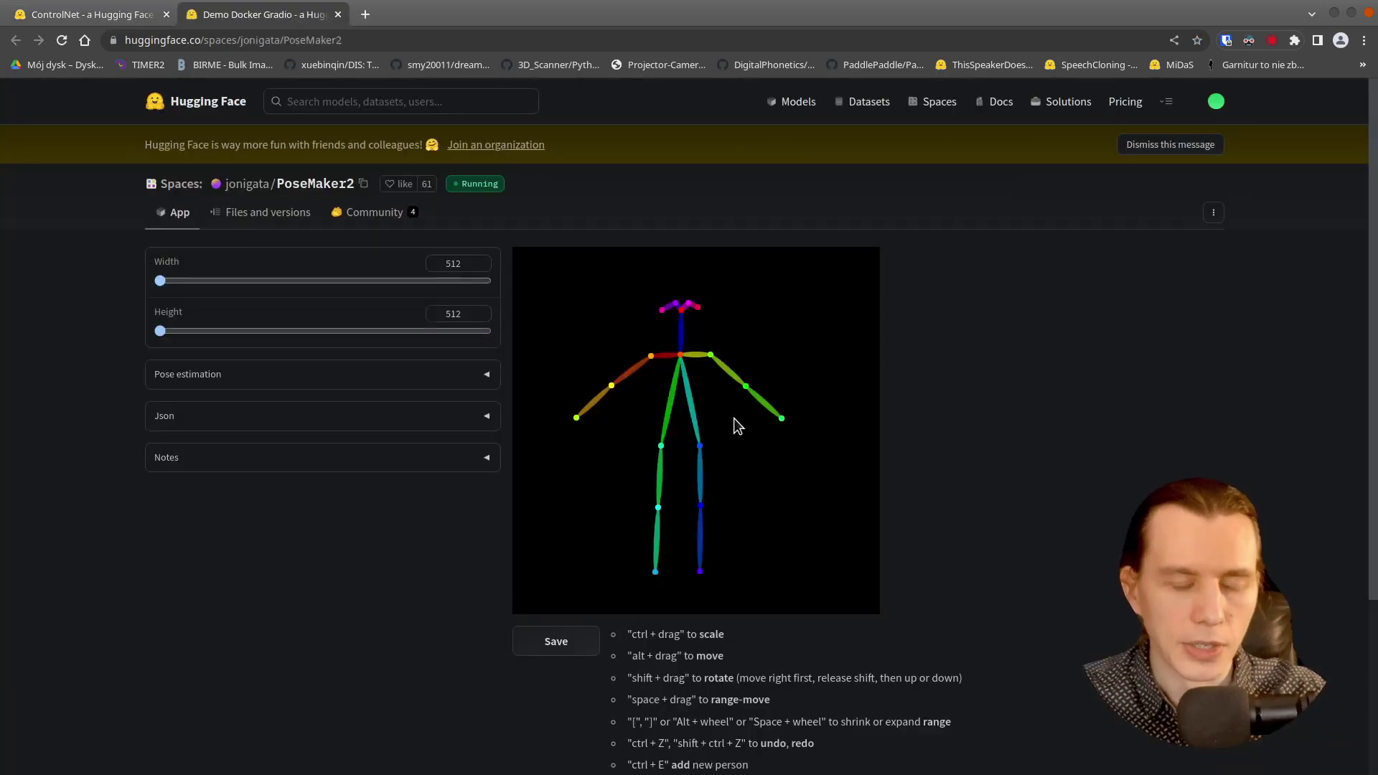
{"action": "left_click_drag", "start_coordinate": [746, 386], "coordinate": [779, 373]}
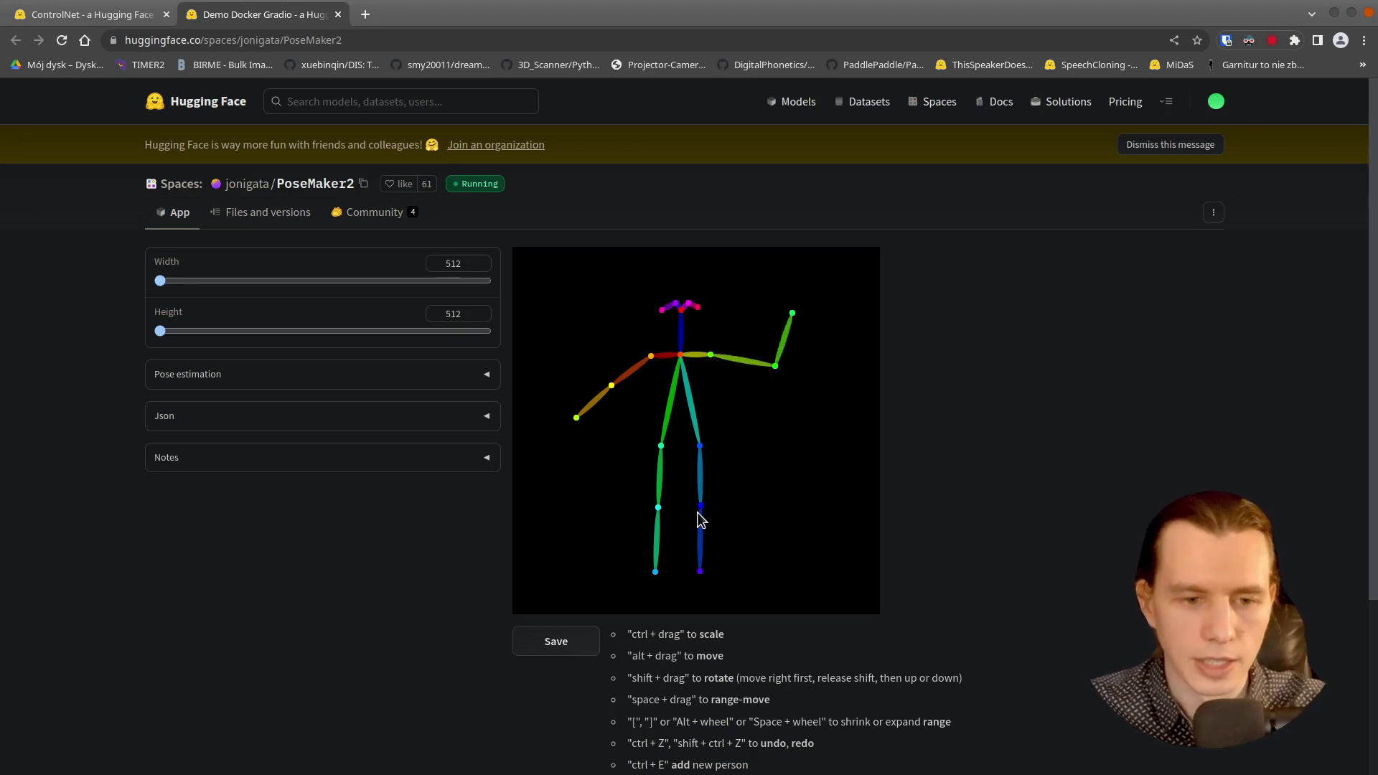
{"action": "left_click_drag", "start_coordinate": [700, 507], "coordinate": [759, 485]}
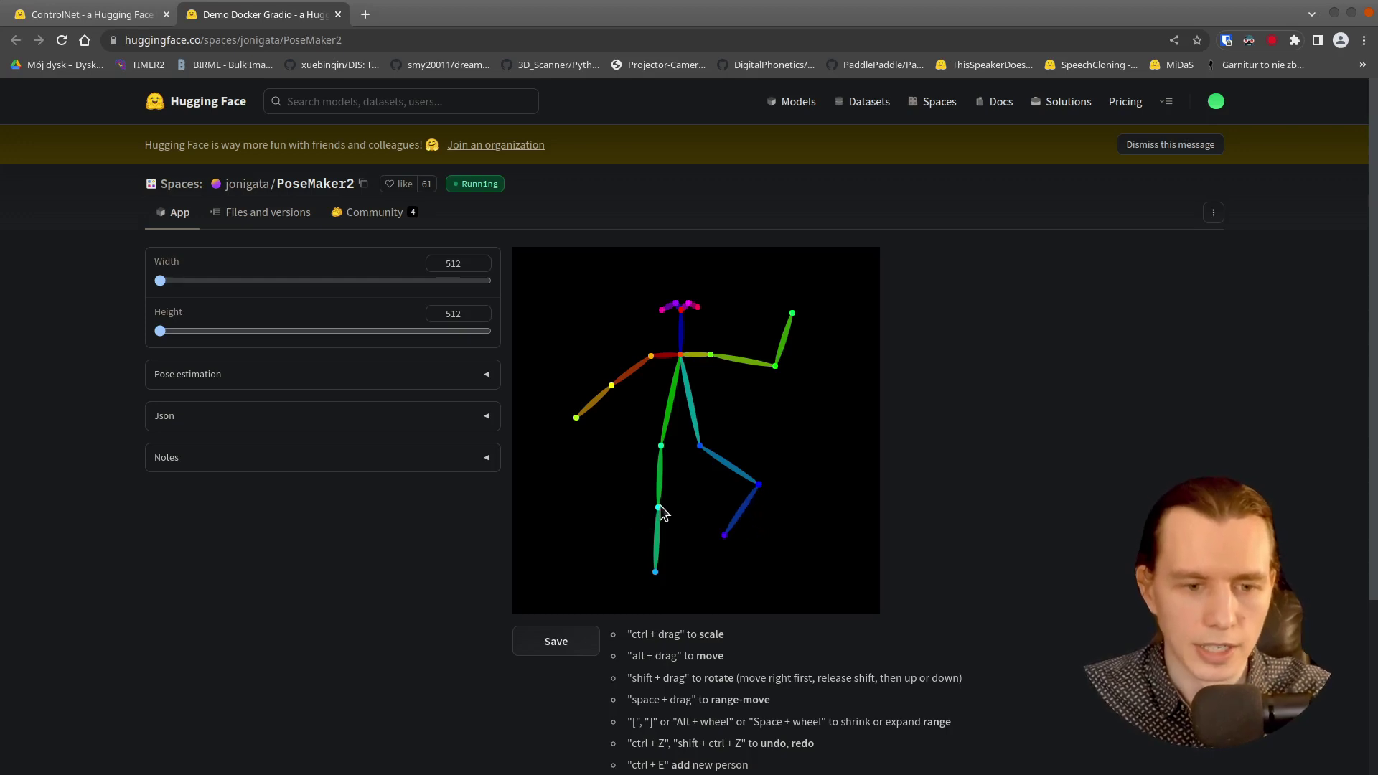
{"action": "mouse_move", "coordinate": [661, 512]}
{"action": "left_mouse_down"}
{"action": "mouse_move", "coordinate": [639, 512]}
{"action": "mouse_move", "coordinate": [686, 512]}
{"action": "left_mouse_up"}
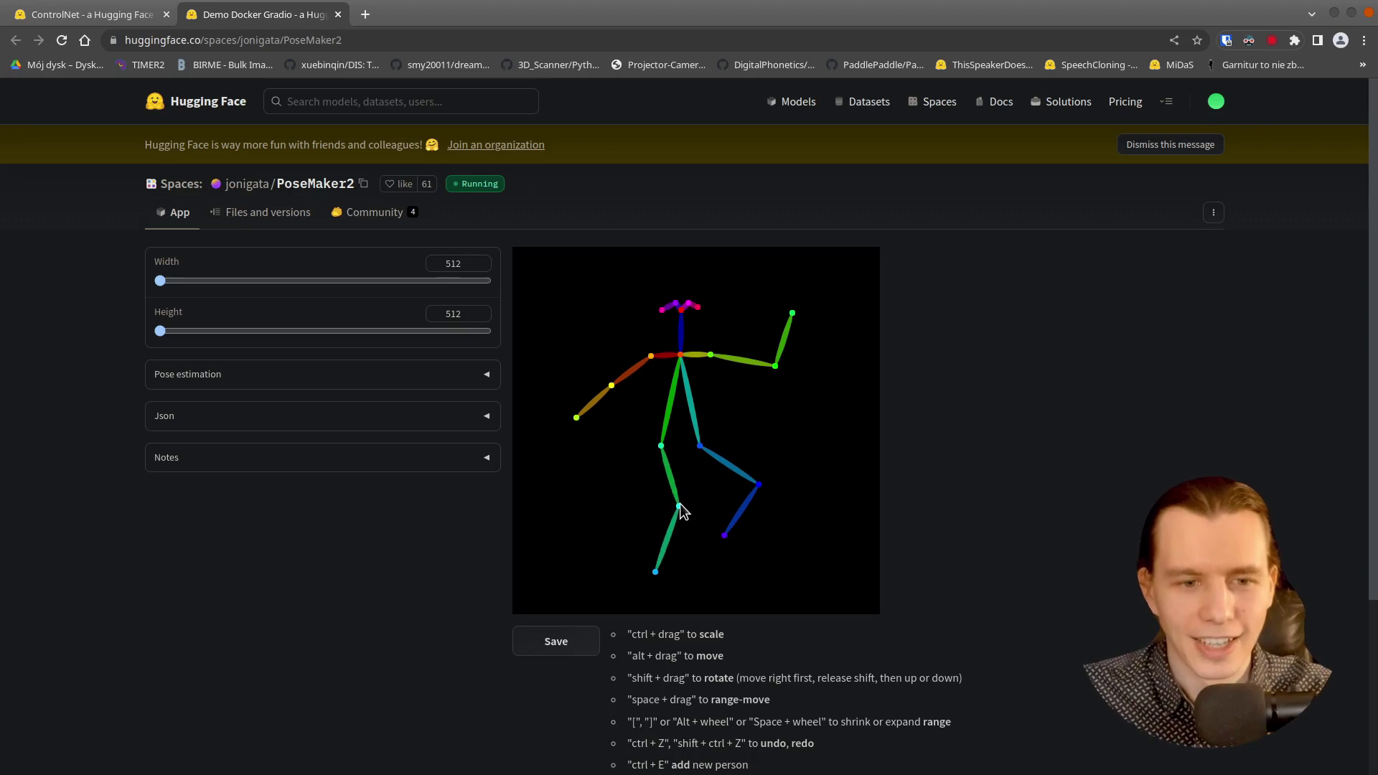
{"action": "left_click_drag", "start_coordinate": [704, 451], "coordinate": [717, 443]}
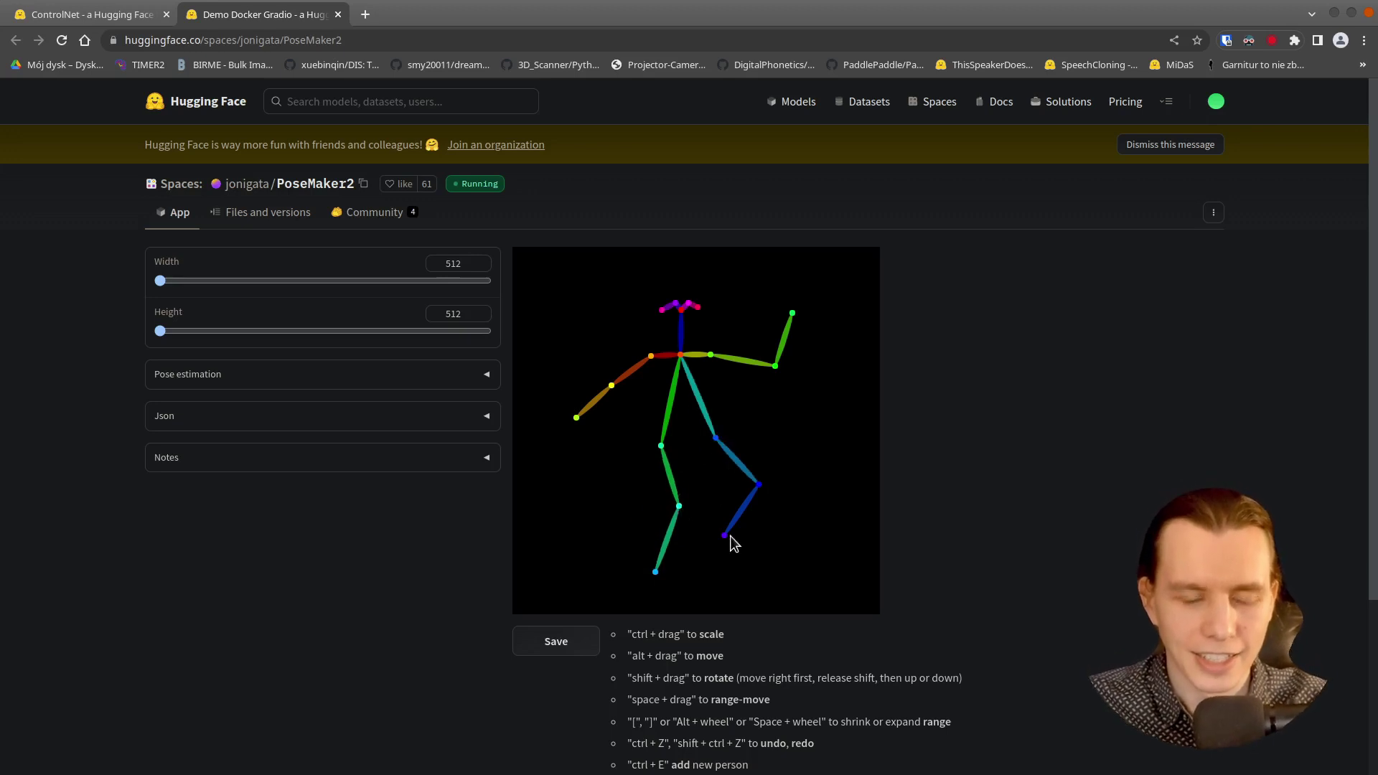
{"action": "left_click", "coordinate": [536, 650]}
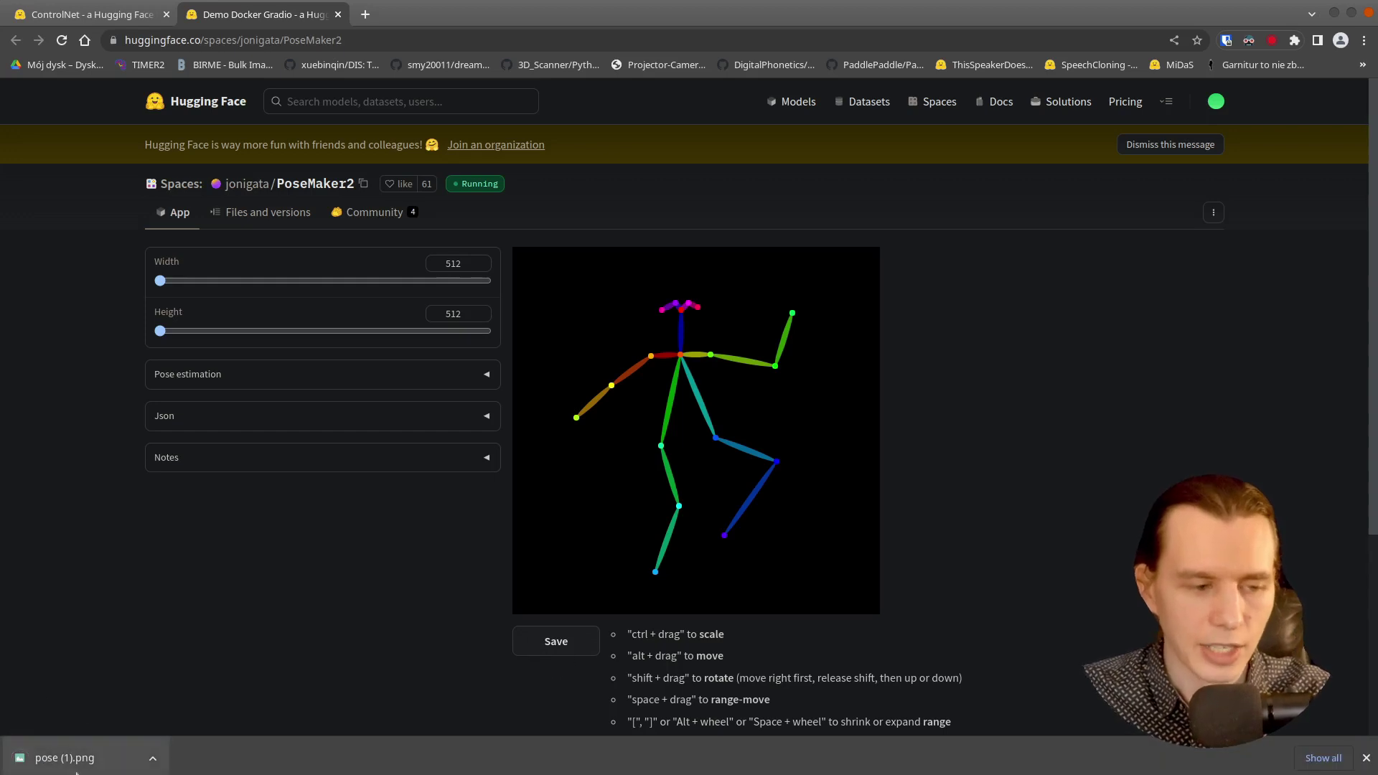
Step: Load pose (1).png into ControlNet with 'Is pose image' ticked and generate the samurai warrior
{"action": "left_click", "coordinate": [113, 16]}
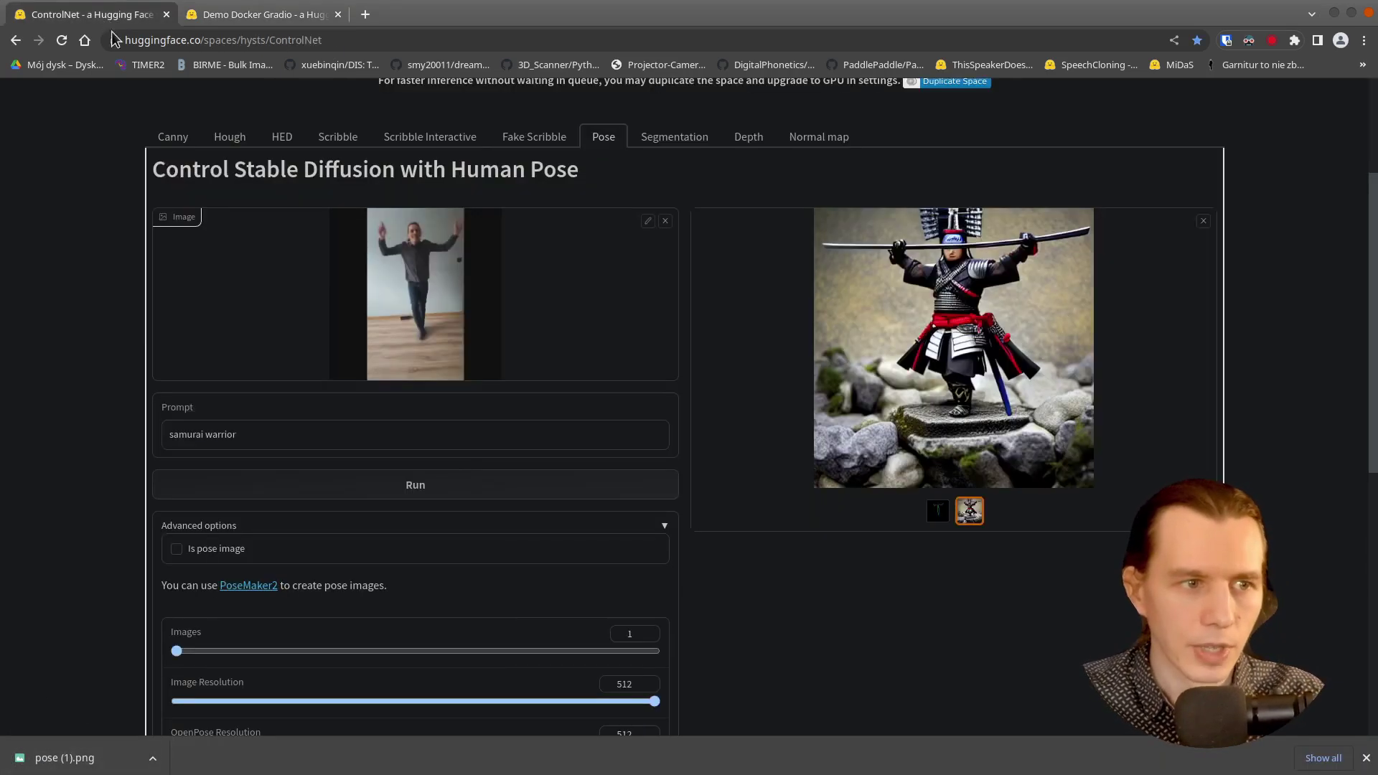
{"action": "left_click_drag", "start_coordinate": [86, 758], "coordinate": [505, 382]}
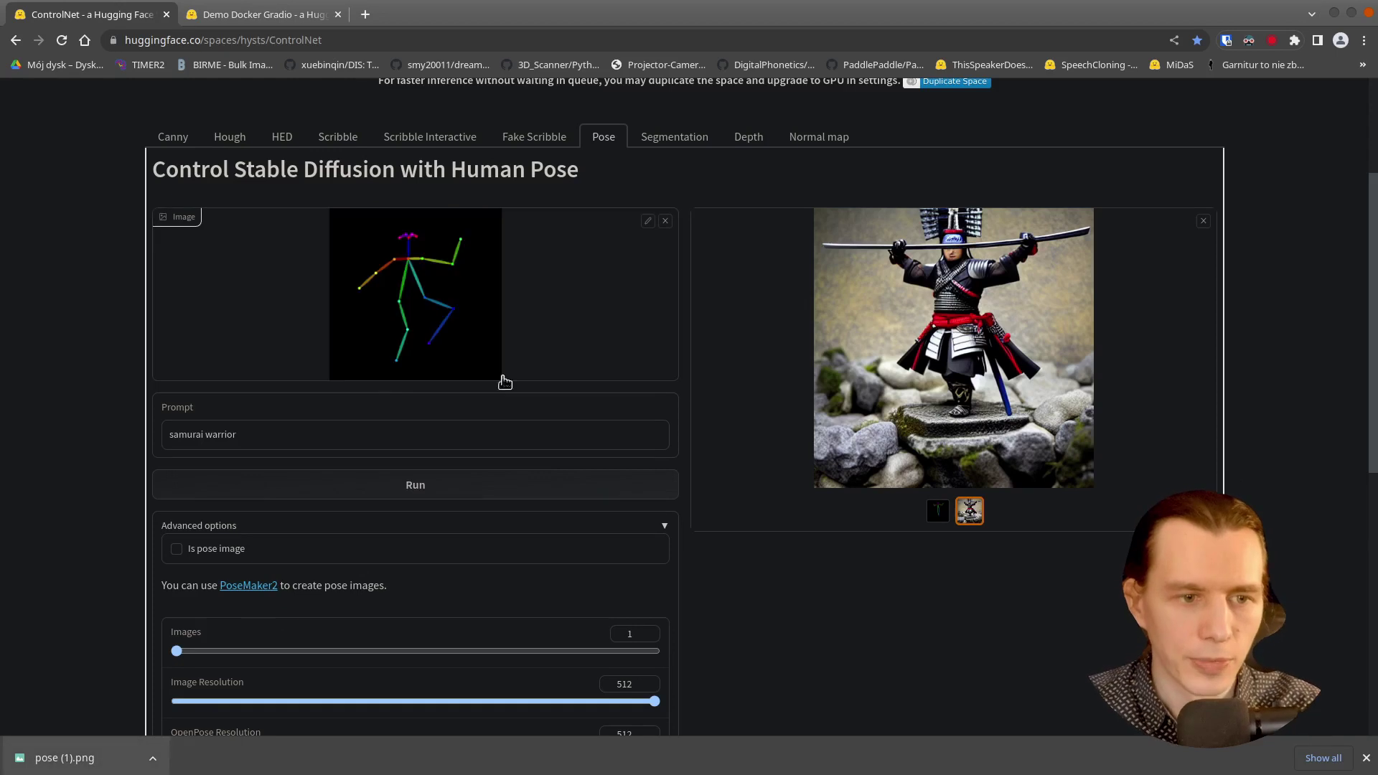
{"action": "left_click", "coordinate": [176, 551]}
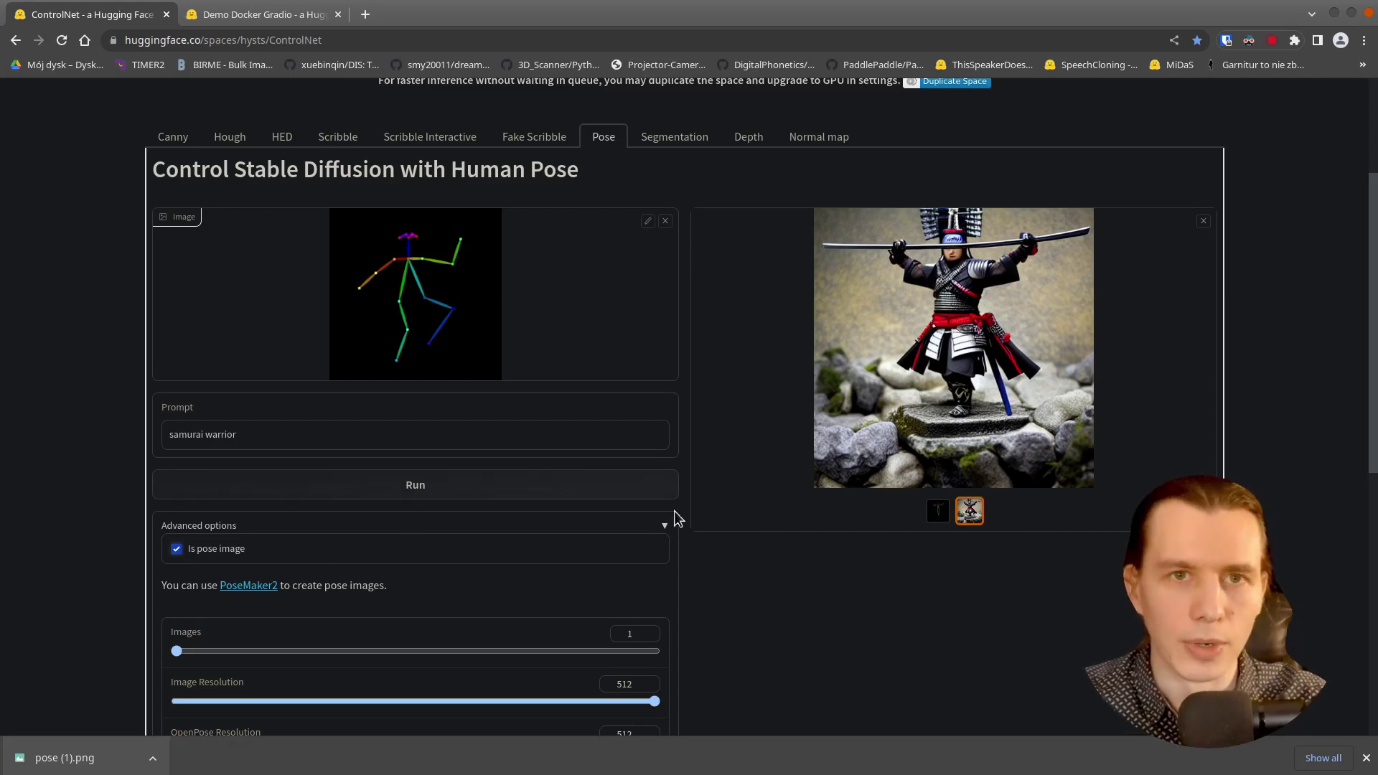
{"action": "scroll", "coordinate": [984, 663], "scroll_direction": "up", "scroll_amount": 4}
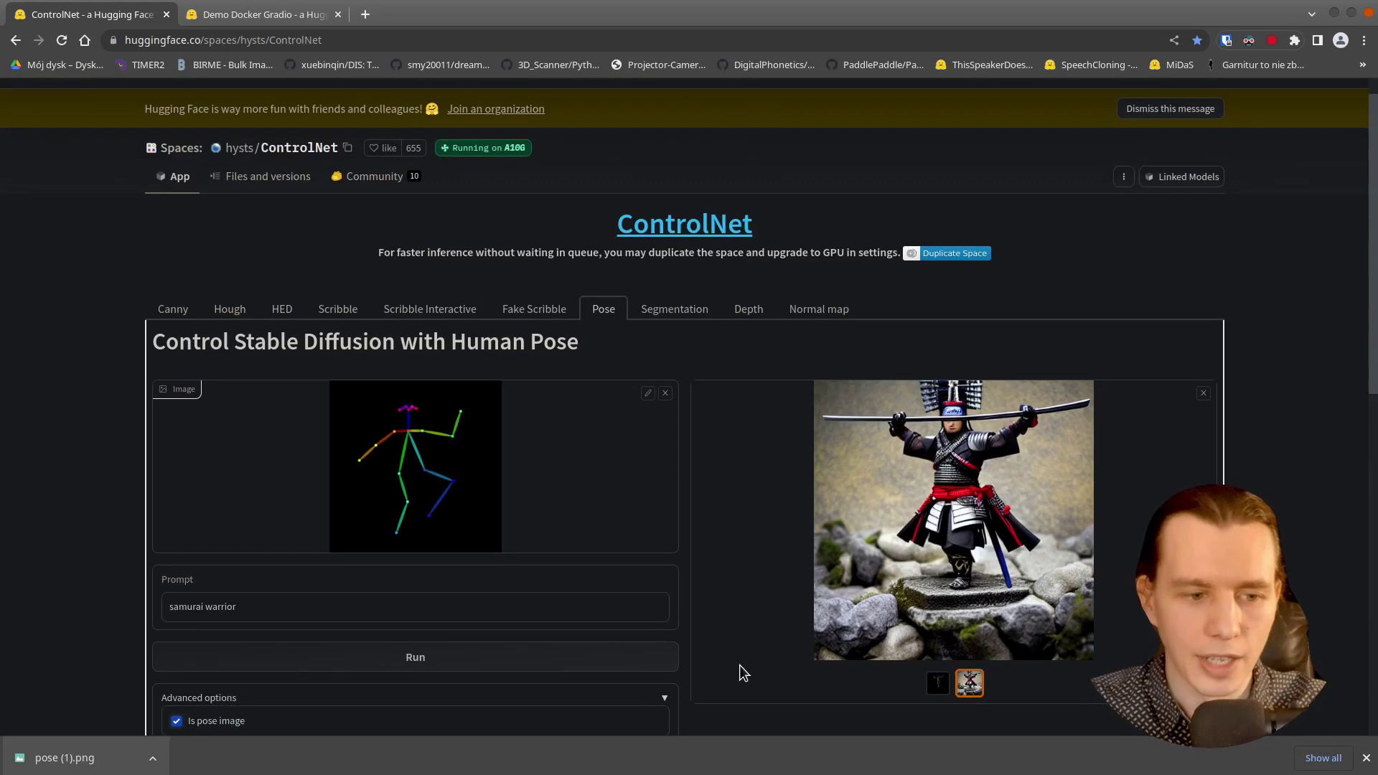
{"action": "scroll", "coordinate": [717, 653], "scroll_direction": "down", "scroll_amount": 2}
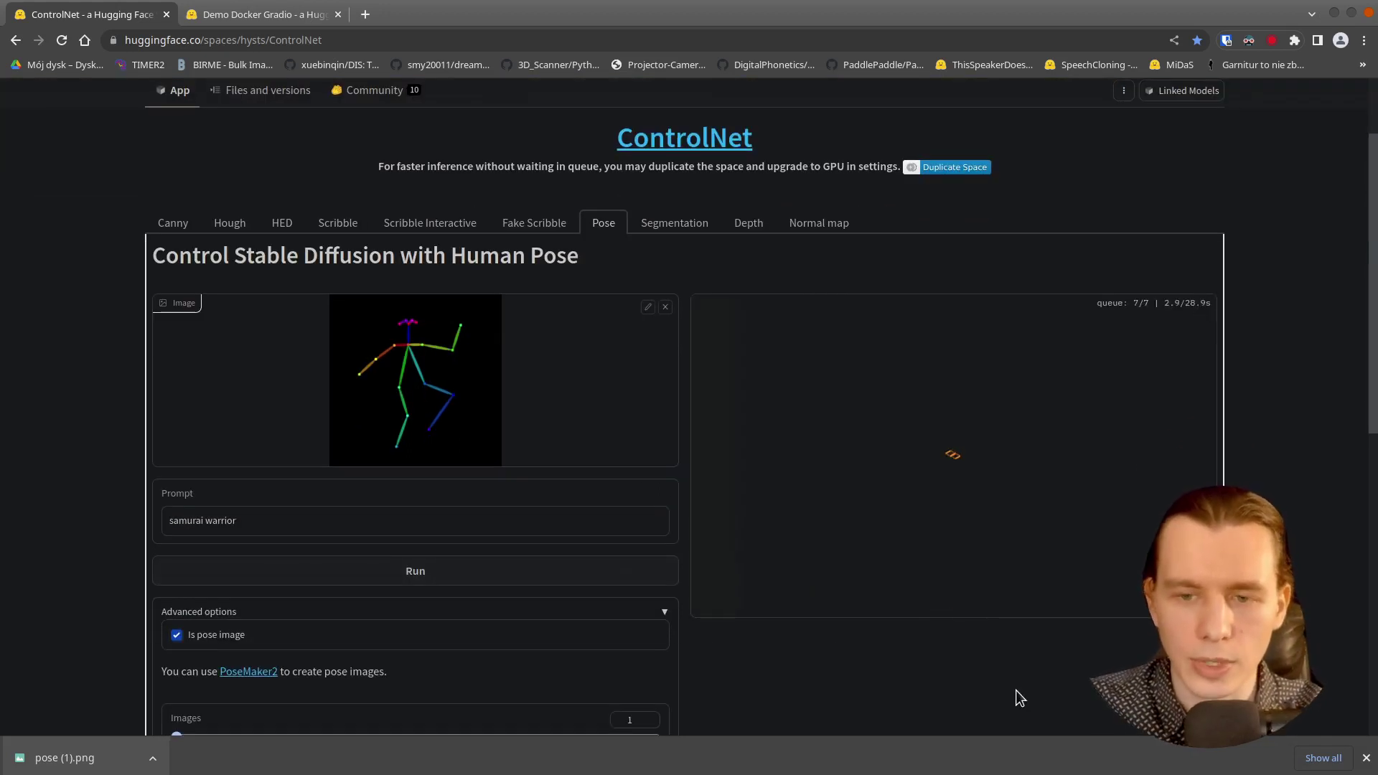
{"action": "scroll", "coordinate": [1015, 691], "scroll_direction": "down", "scroll_amount": 1}
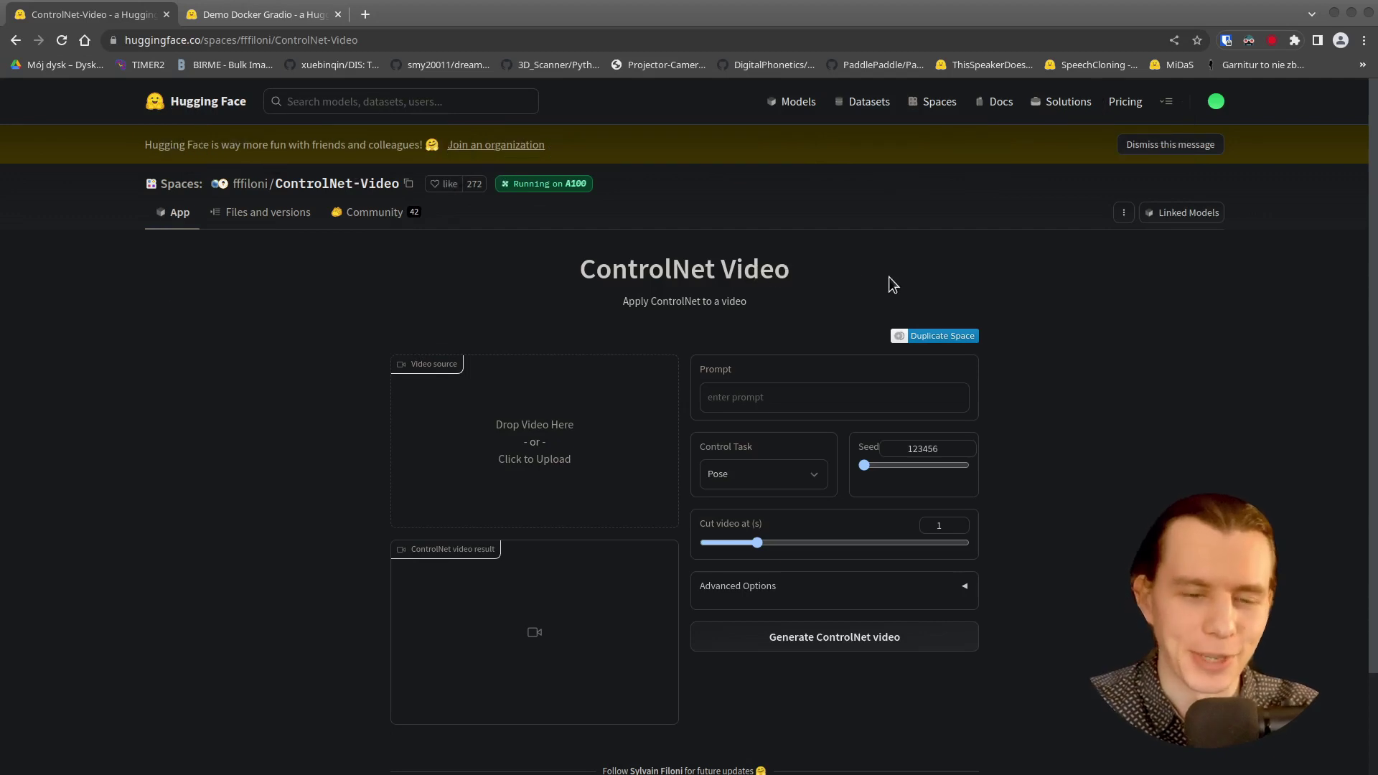
Step: Use the dance clip as video source, prompt 'anime girl', cut at 5 seconds, and generate
{"action": "left_click_drag", "start_coordinate": [1377, 596], "coordinate": [538, 453]}
{"action": "left_click", "coordinate": [860, 397]}
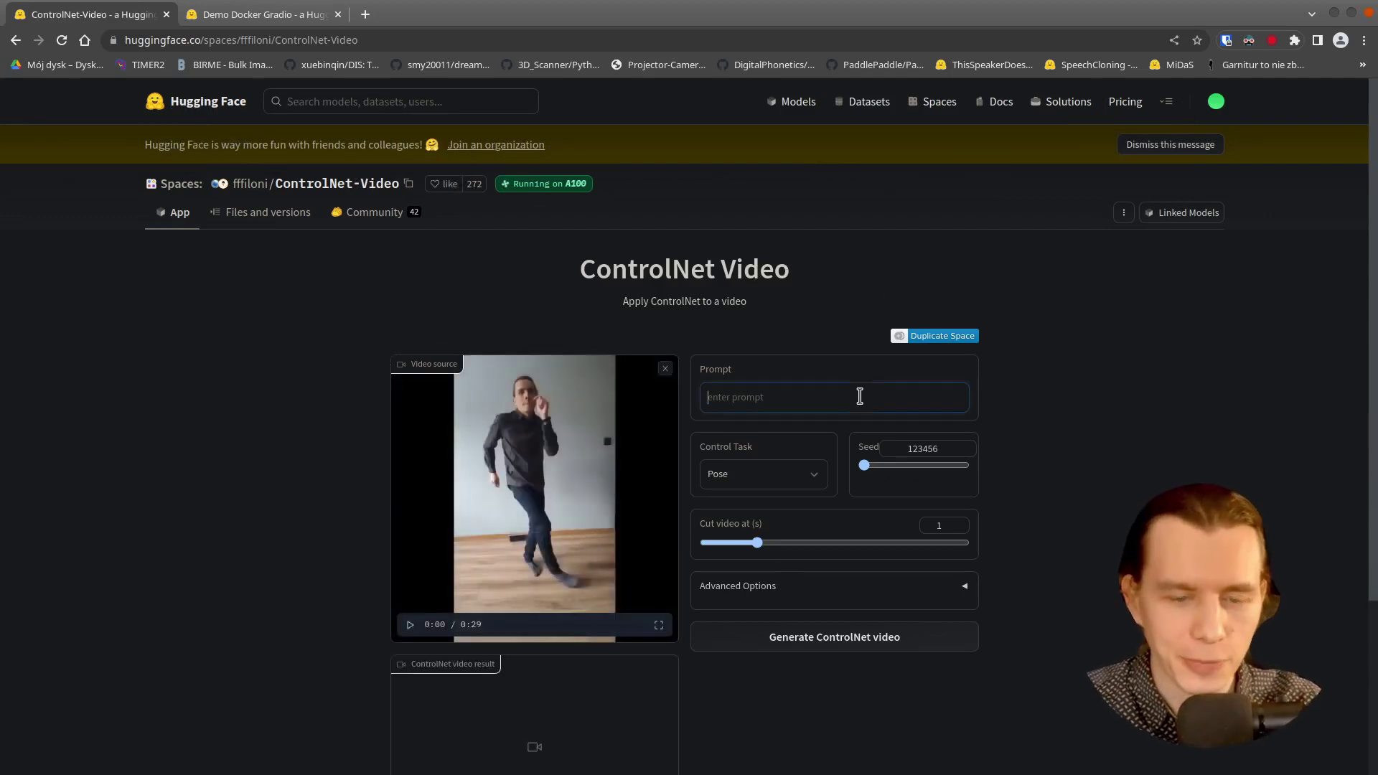
{"action": "type", "text": "anime girl"}
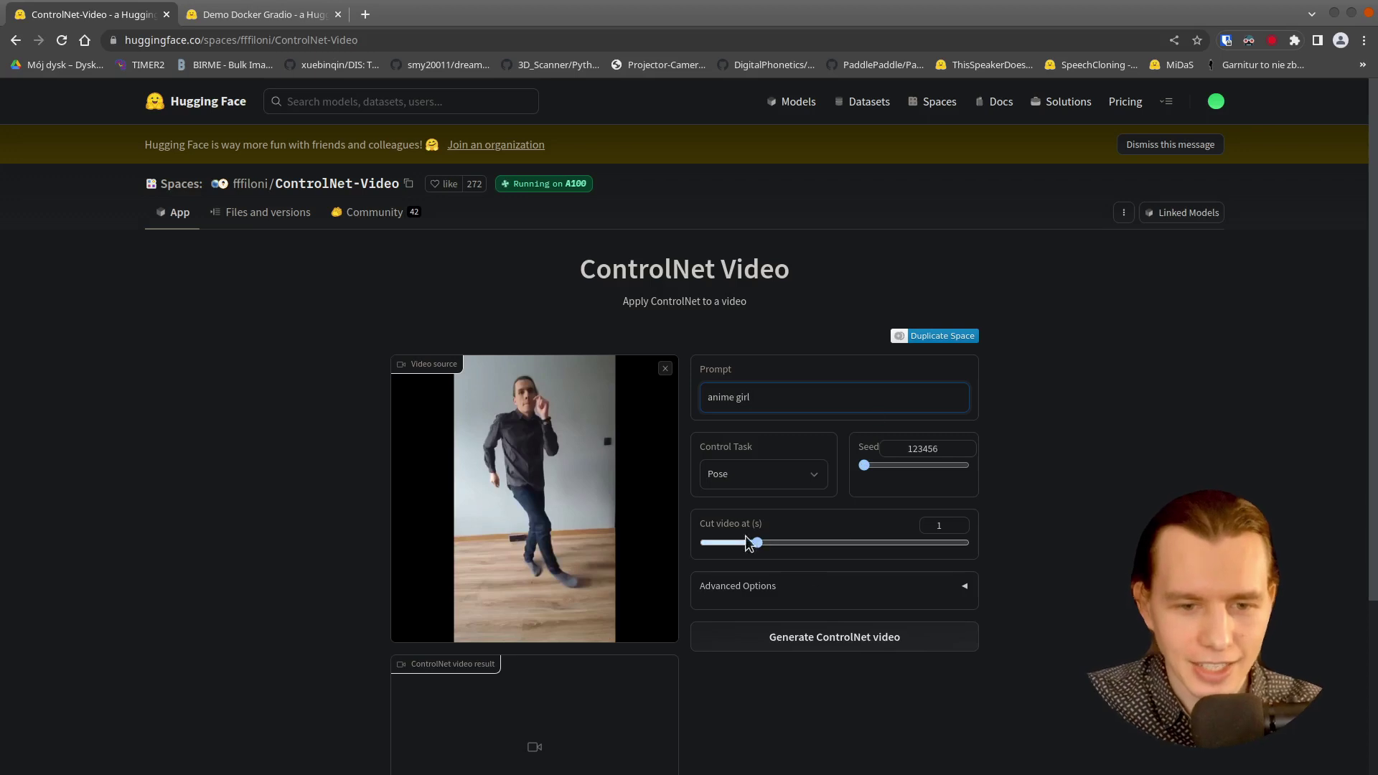
{"action": "left_click_drag", "start_coordinate": [749, 543], "coordinate": [967, 545]}
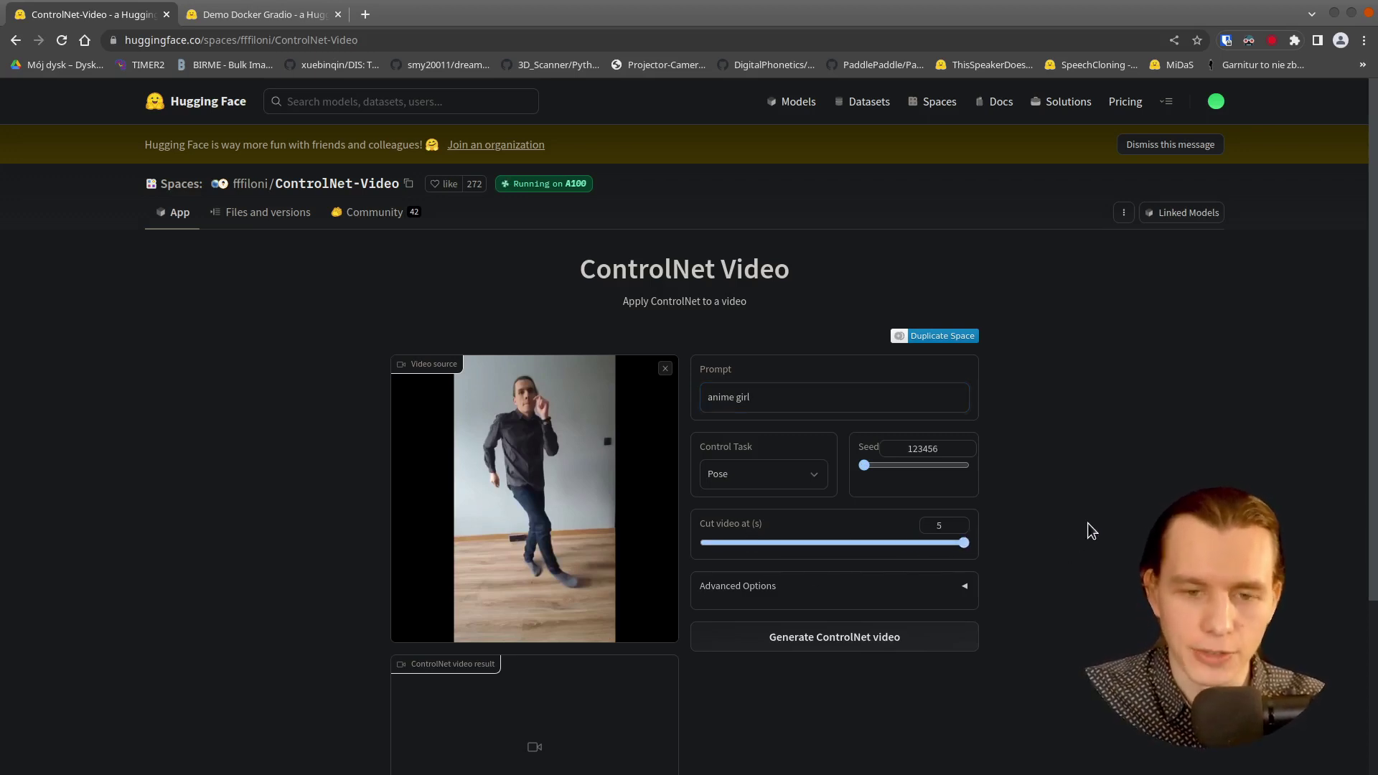
{"action": "scroll", "coordinate": [1088, 523], "scroll_direction": "down", "scroll_amount": 3}
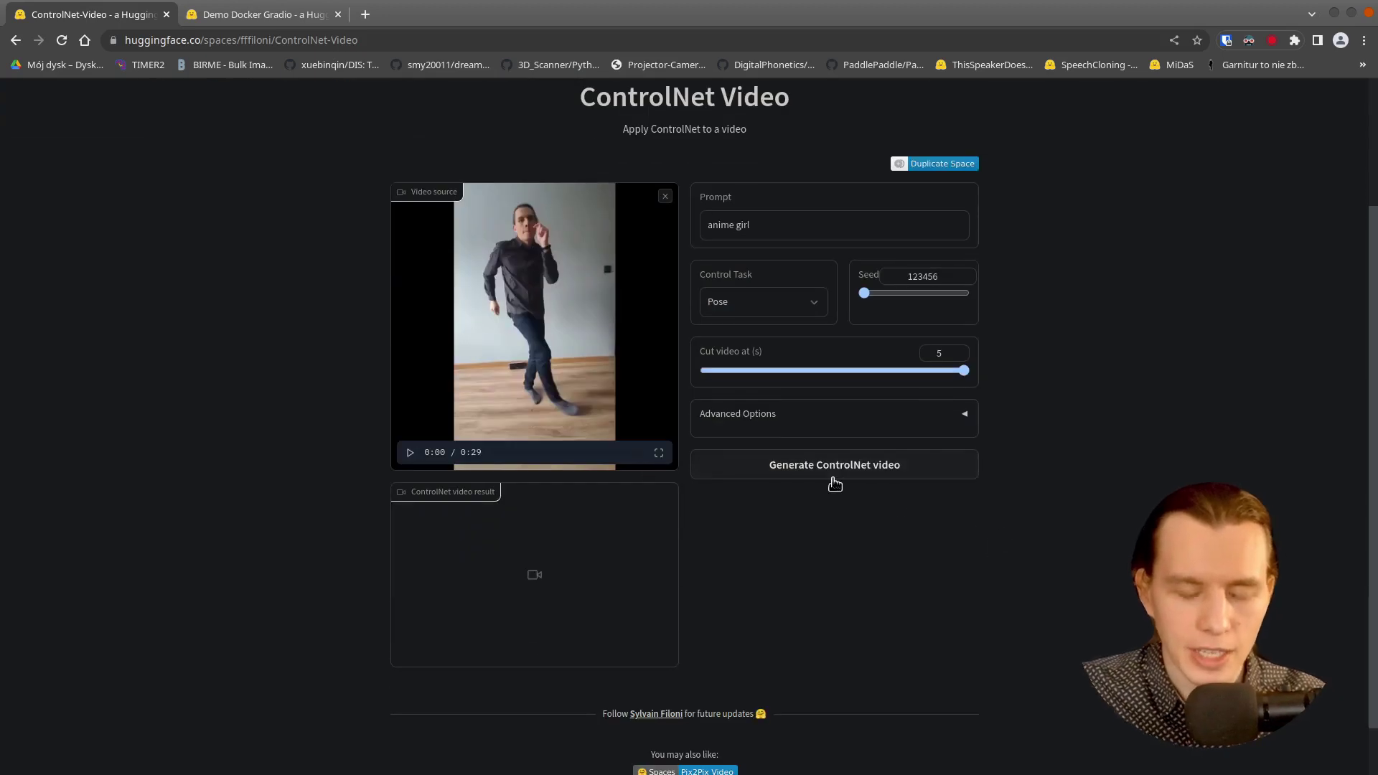
{"action": "left_click", "coordinate": [829, 475]}
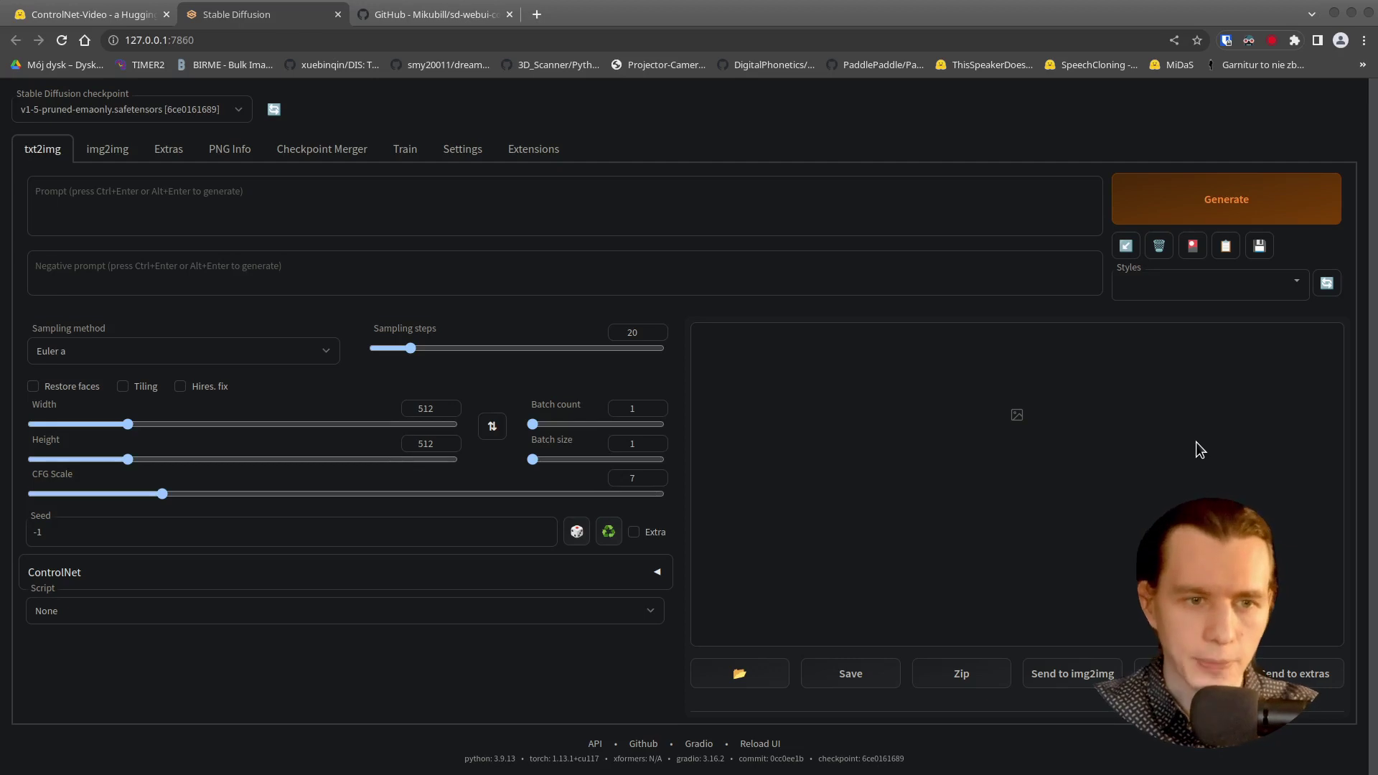
Step: Show the installed extensions and copy the sd-webui-controlnet GitHub repository URL
{"action": "left_click", "coordinate": [552, 153]}
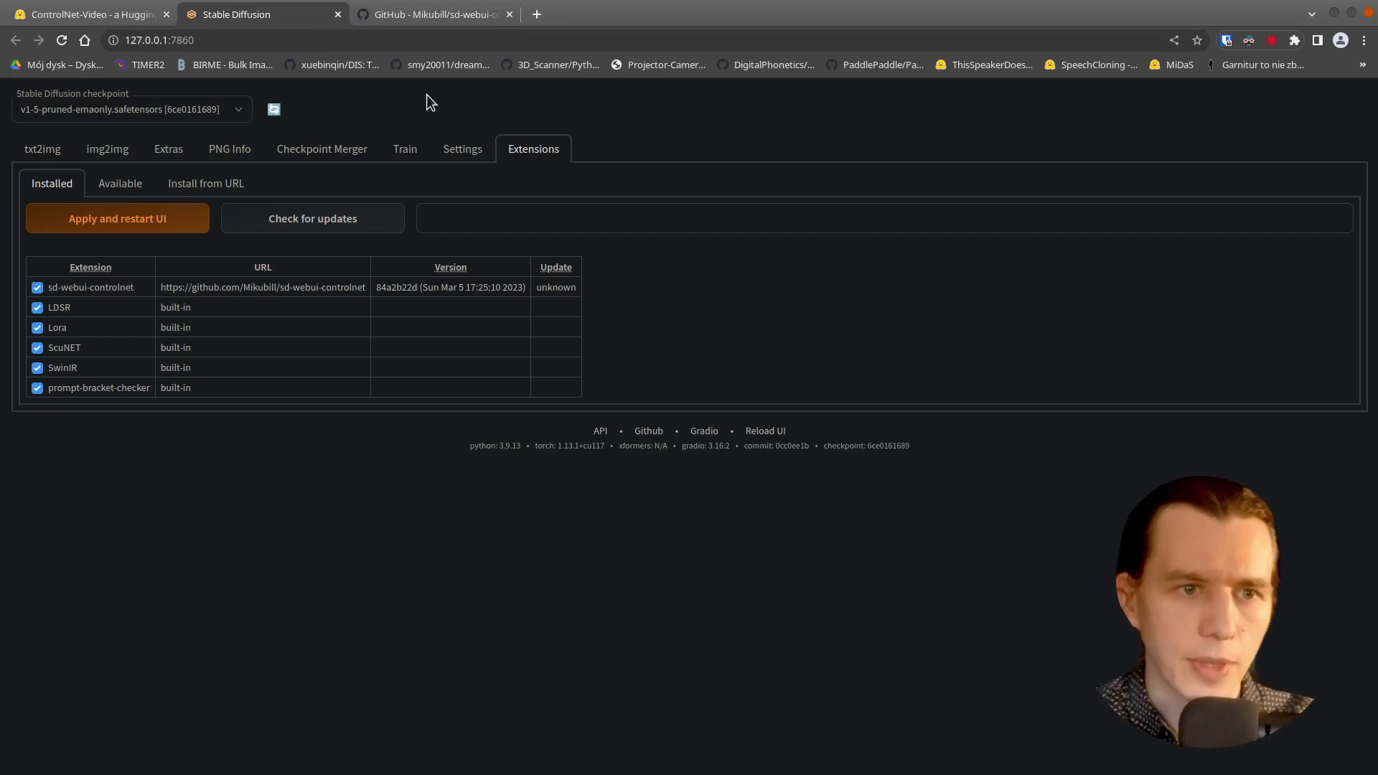
{"action": "left_click", "coordinate": [442, 22]}
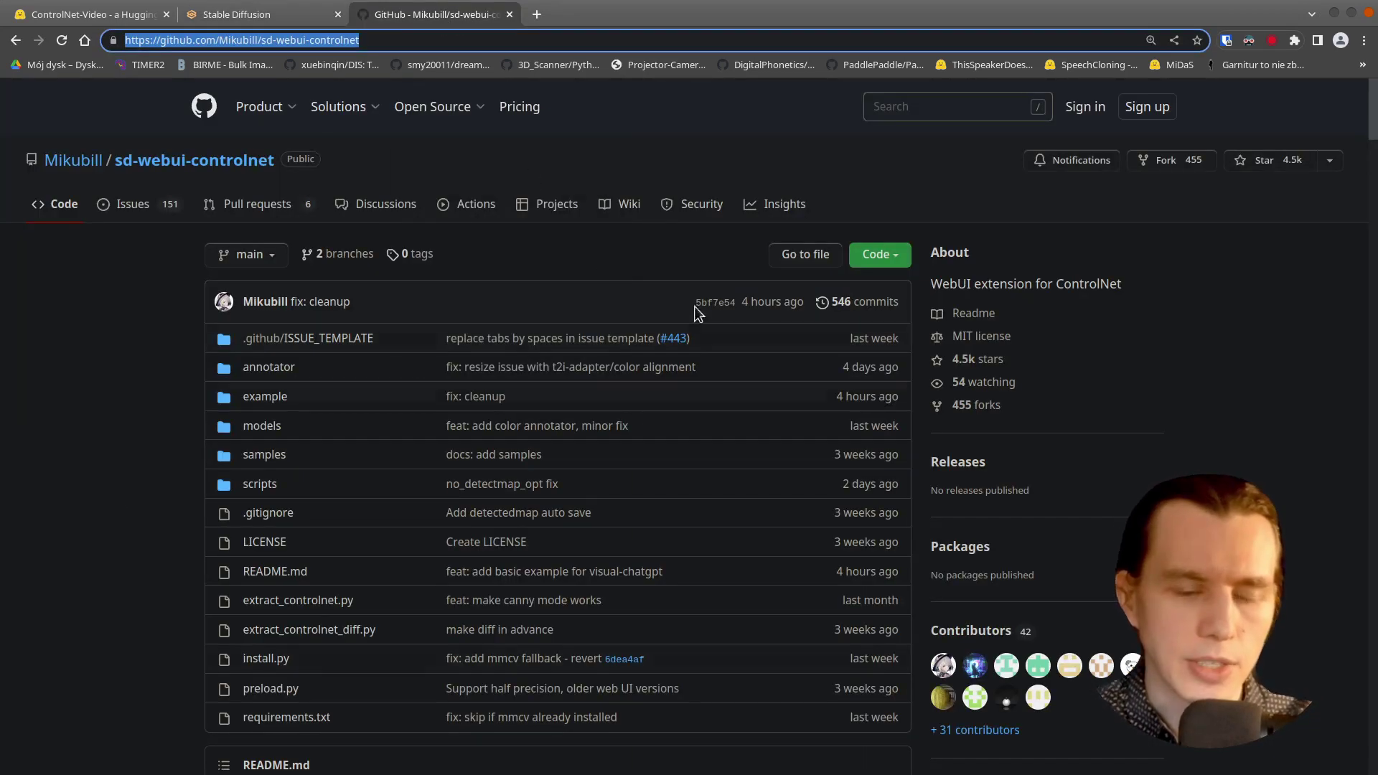
{"action": "triple_click", "coordinate": [373, 41]}
{"action": "key", "text": "ctrl+c"}
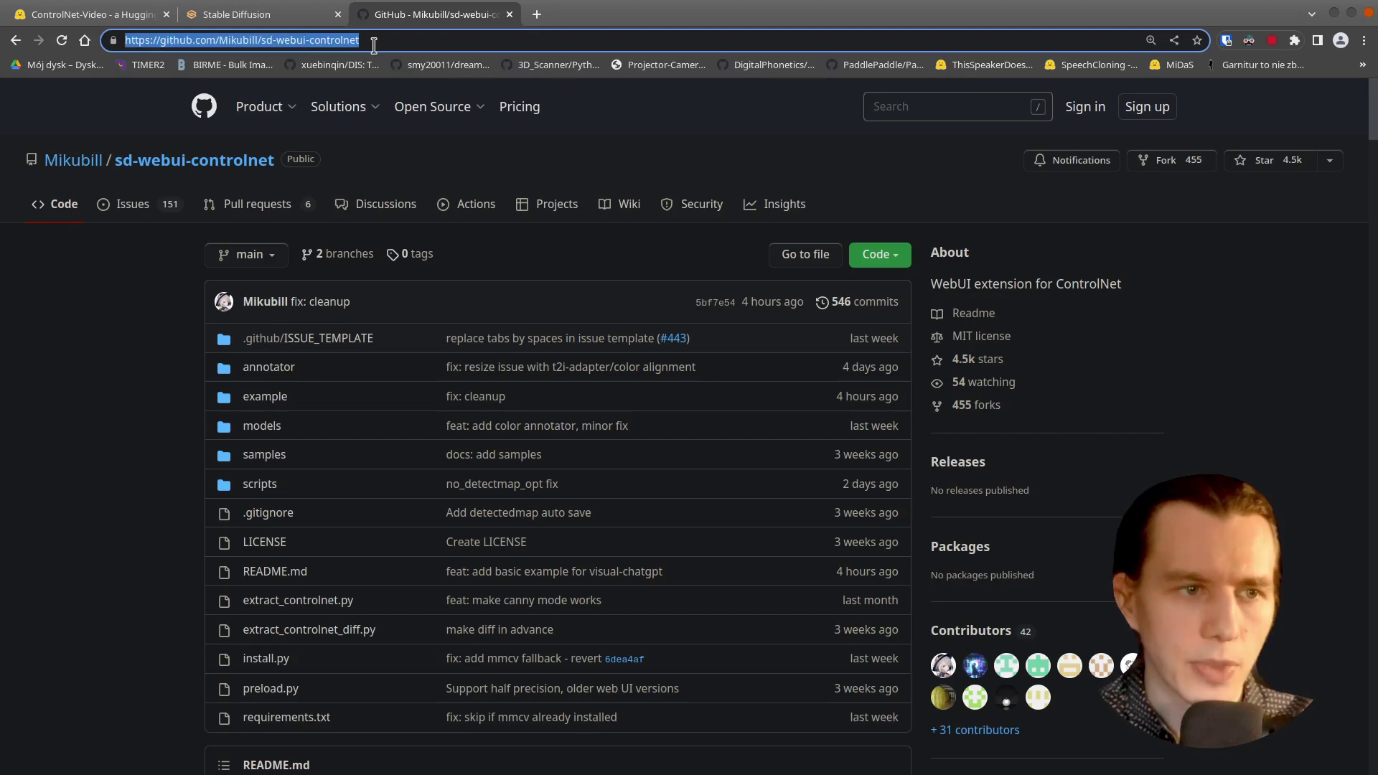
{"action": "left_click", "coordinate": [277, 18]}
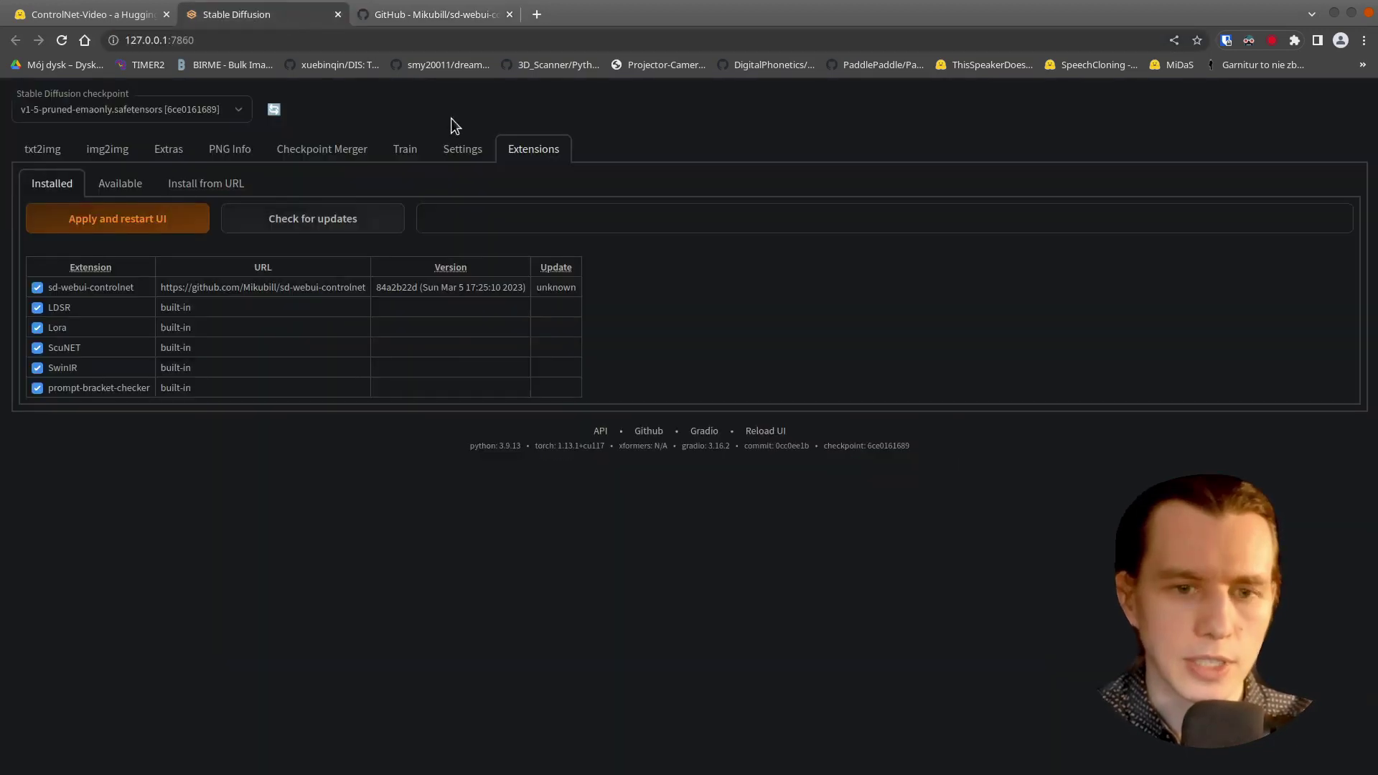
Step: Paste the sd-webui-controlnet address into the Install from URL field, then check the installed list
{"action": "left_click", "coordinate": [204, 188]}
{"action": "left_click", "coordinate": [438, 237]}
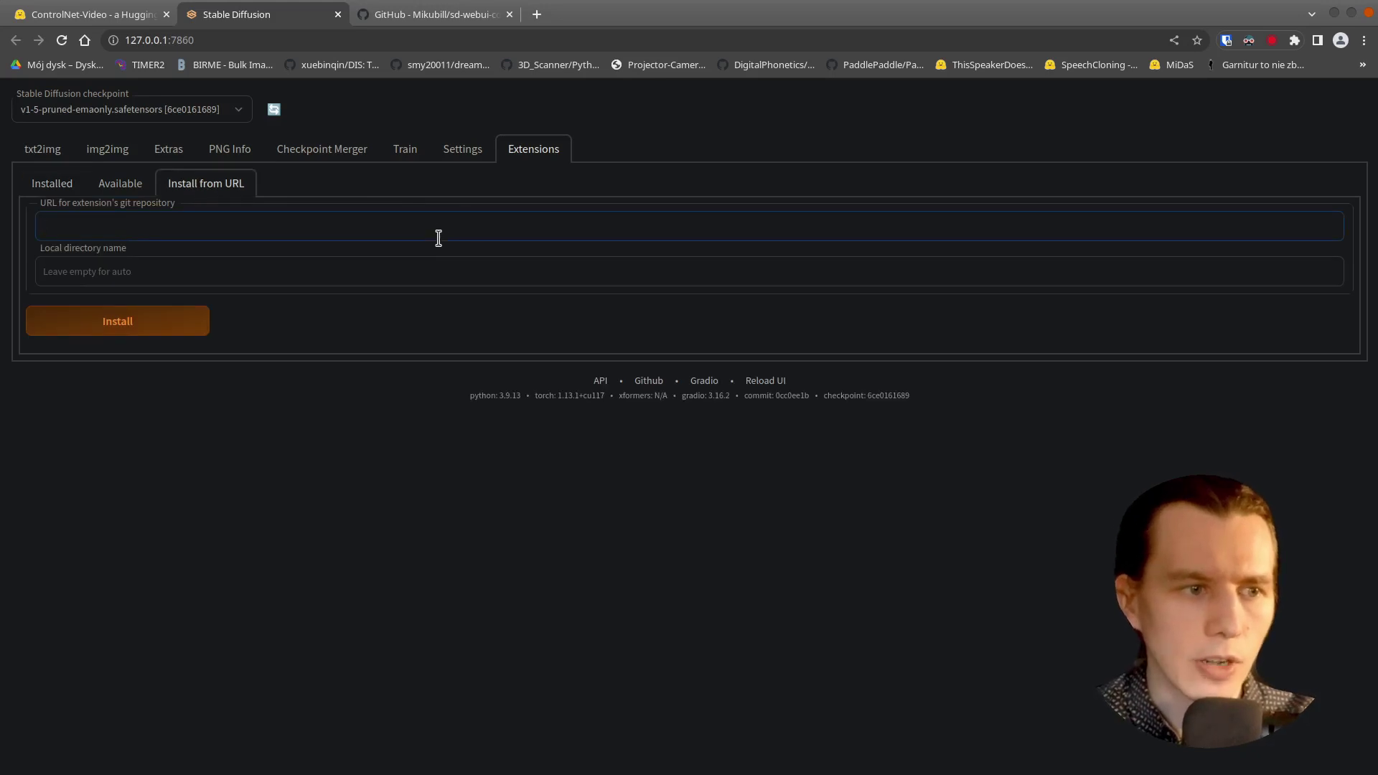
{"action": "key", "text": "ctrl+v"}
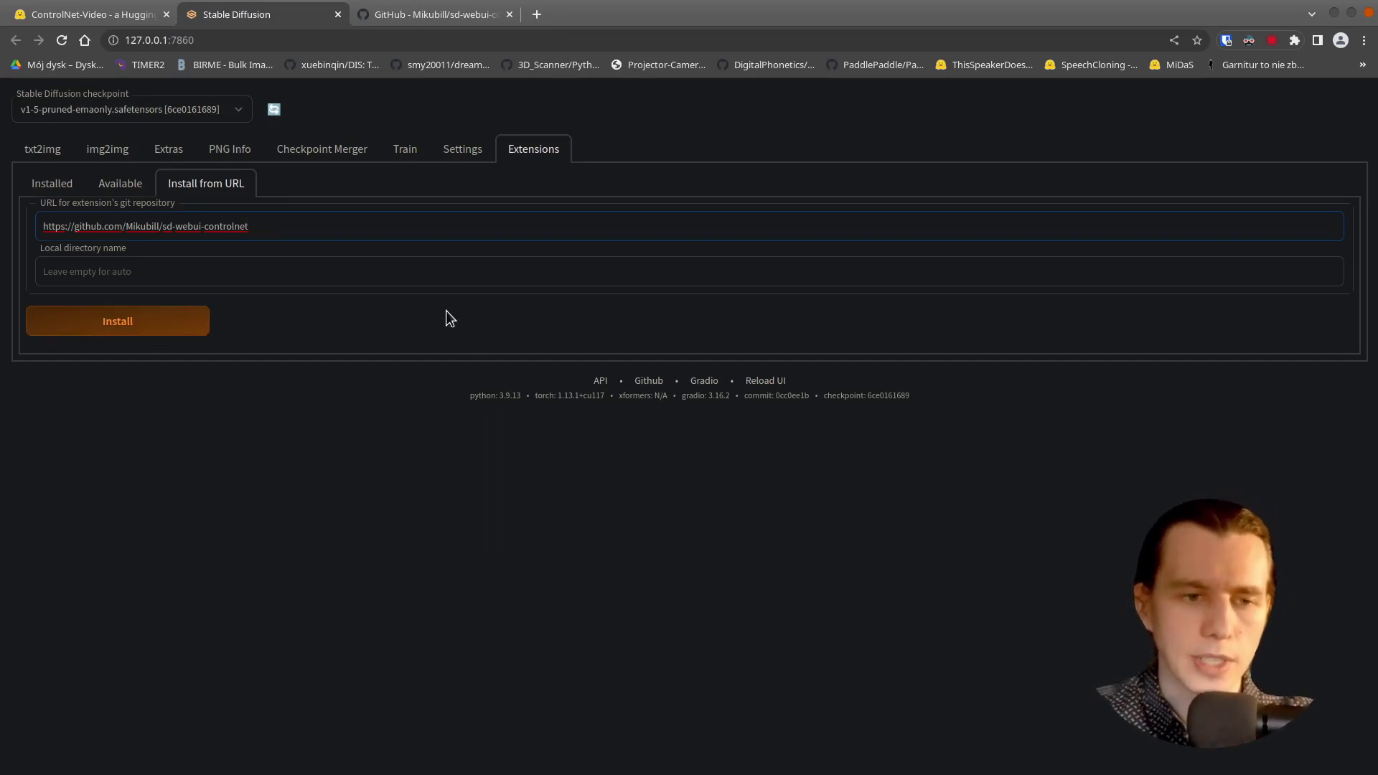
{"action": "left_click", "coordinate": [52, 185]}
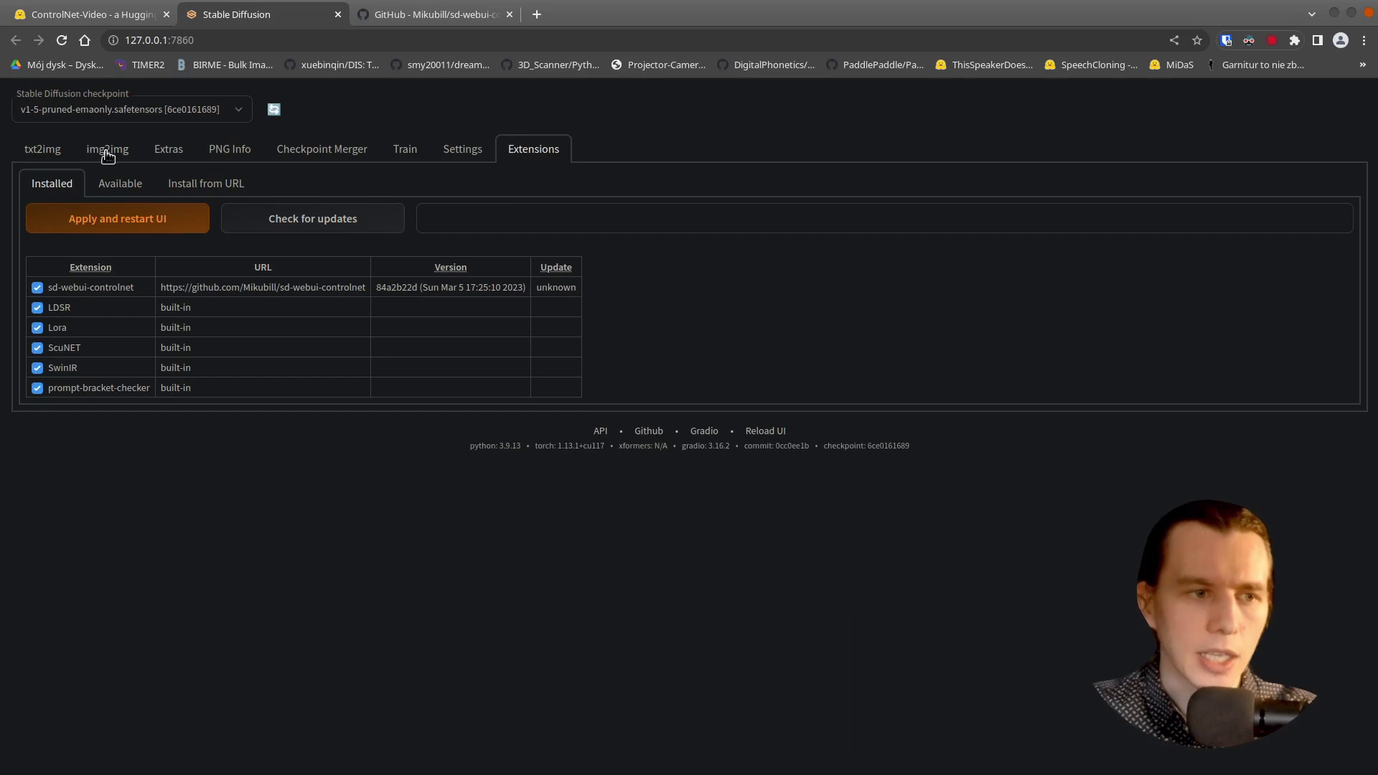
Step: Expand the ControlNet section on the txt2img page to view its image area and settings
{"action": "left_click", "coordinate": [43, 150]}
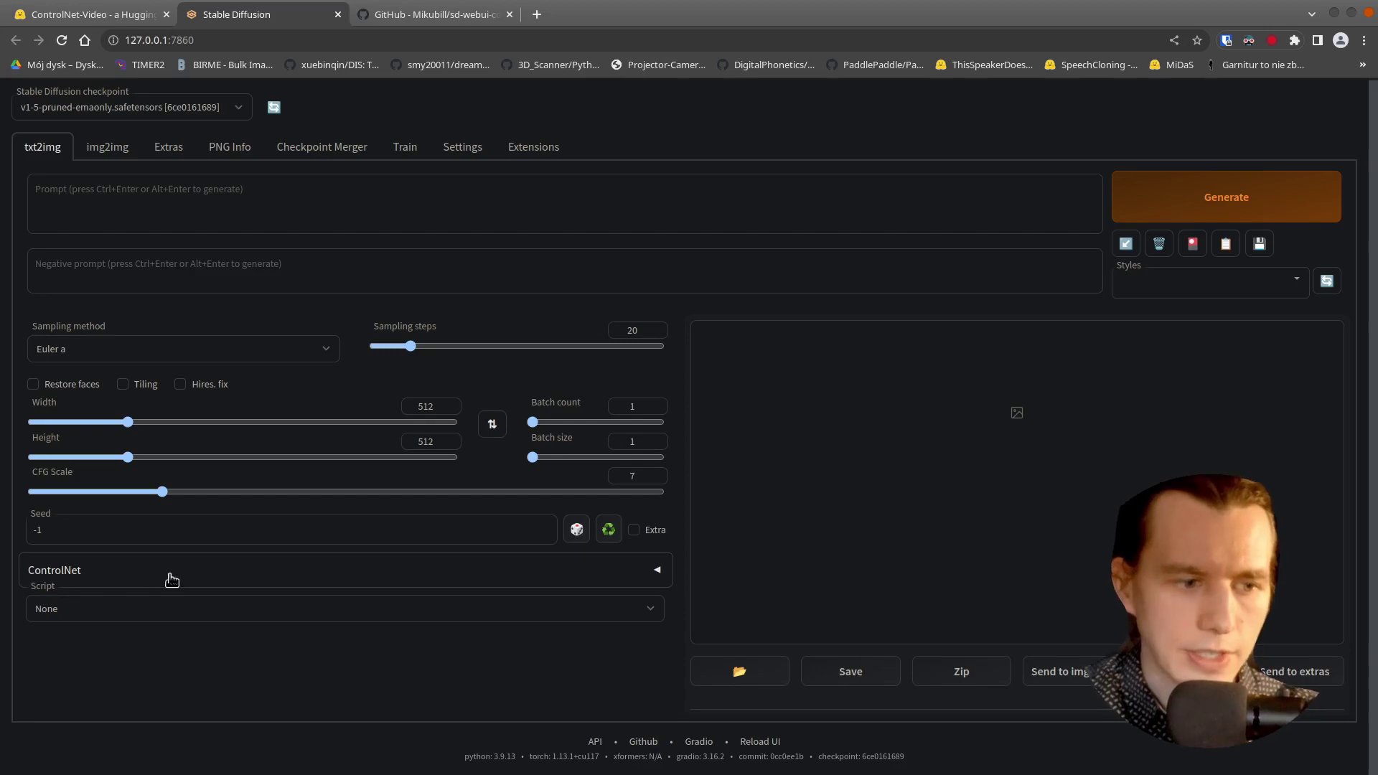
{"action": "left_click", "coordinate": [107, 579]}
{"action": "scroll", "coordinate": [496, 430], "scroll_direction": "down", "scroll_amount": 5}
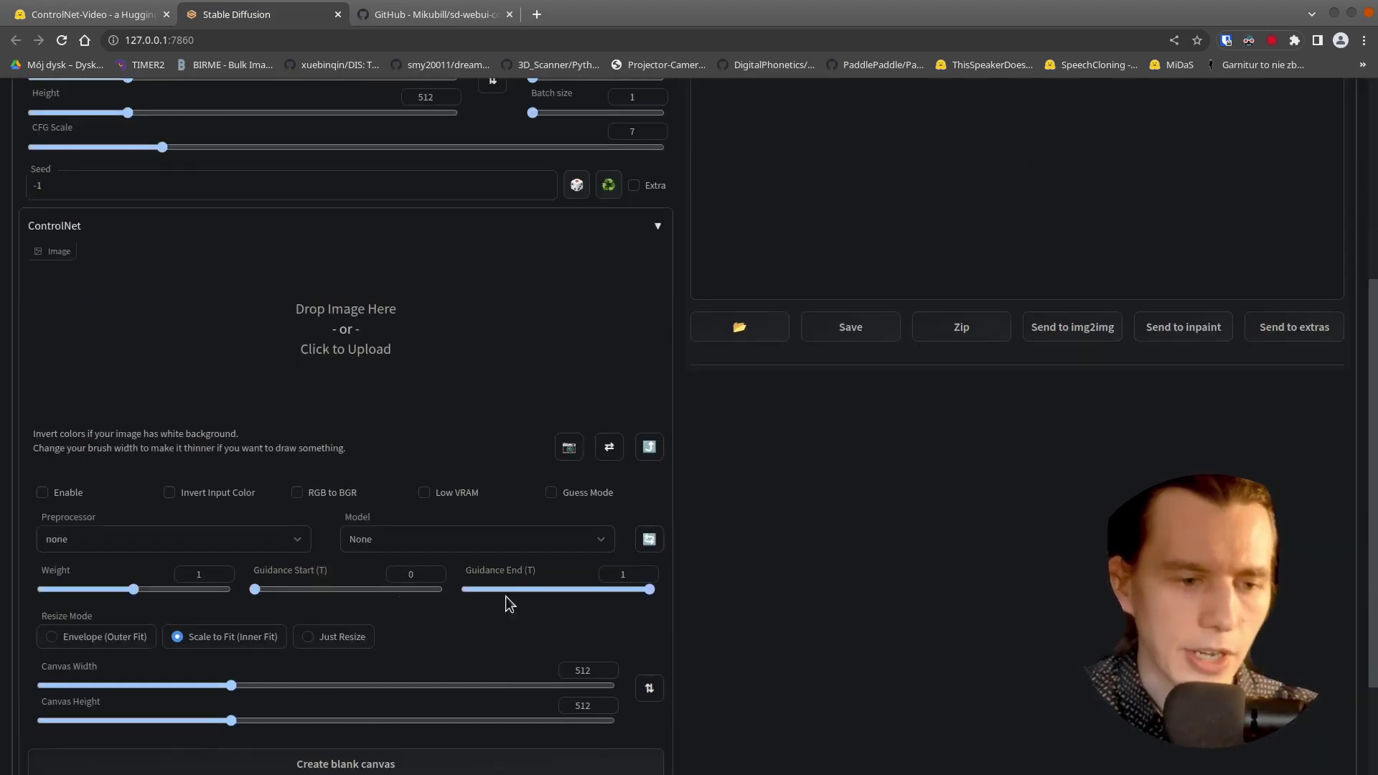
{"action": "key", "text": "ctrl+Tab"}
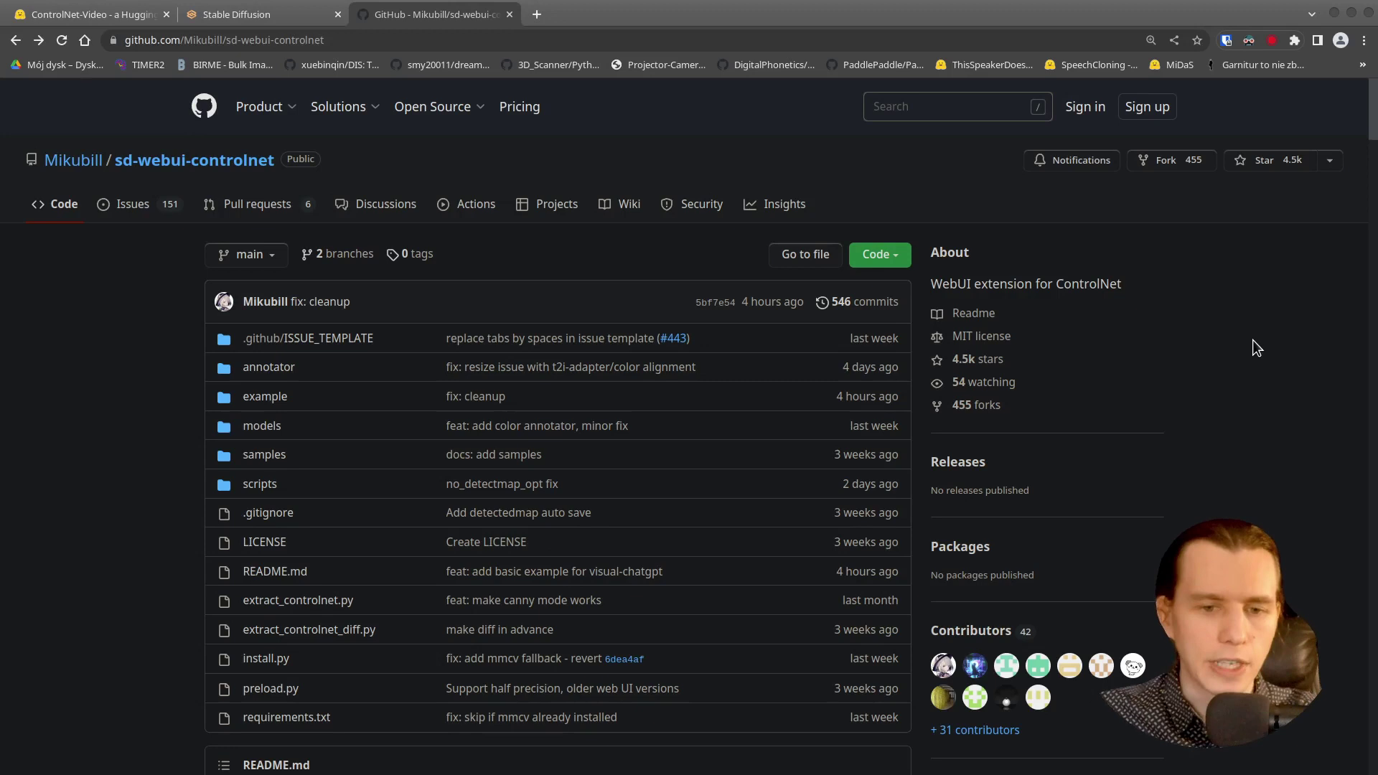
Step: Follow the README's Pretrained Models link to the lllyasviel/ControlNet model files on Hugging Face
{"action": "scroll", "coordinate": [1253, 341], "scroll_direction": "down", "scroll_amount": 13}
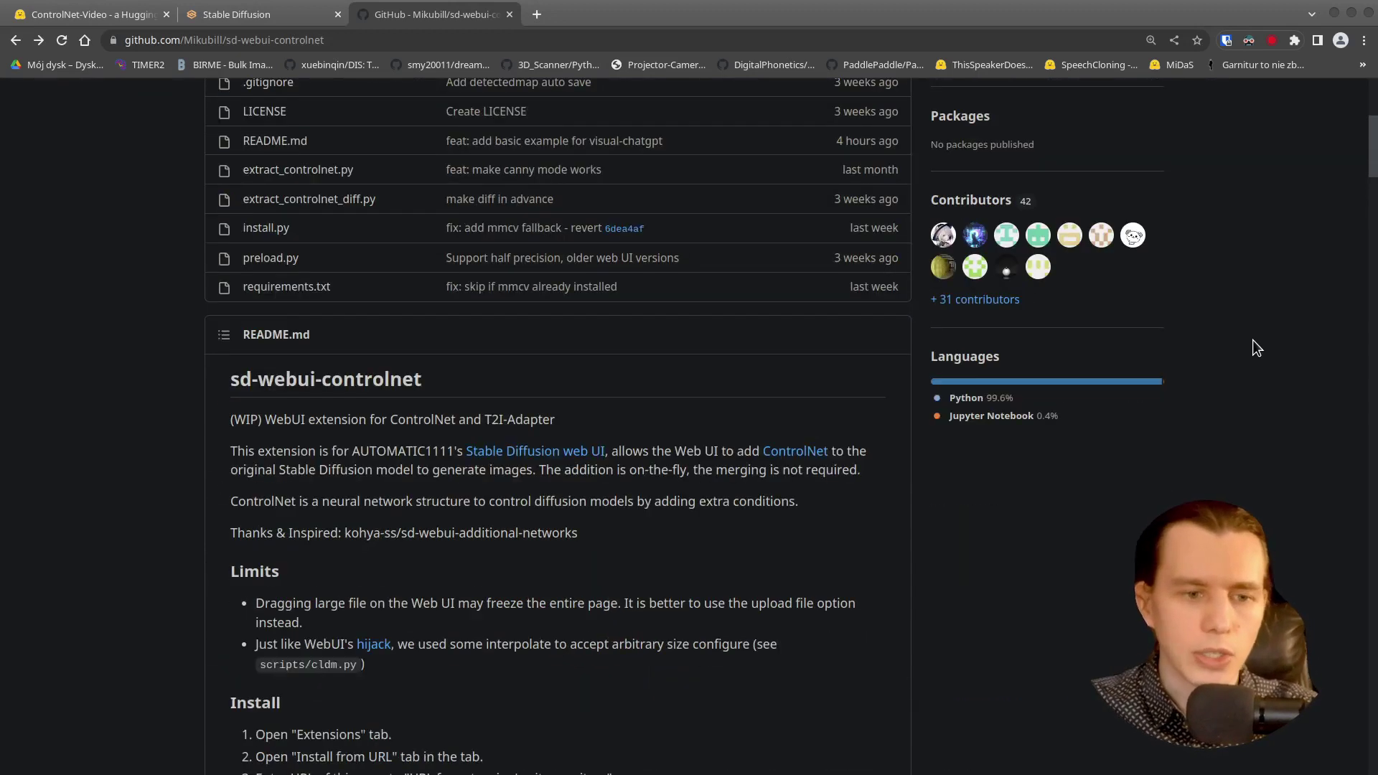
{"action": "scroll", "coordinate": [1186, 363], "scroll_direction": "down", "scroll_amount": 2}
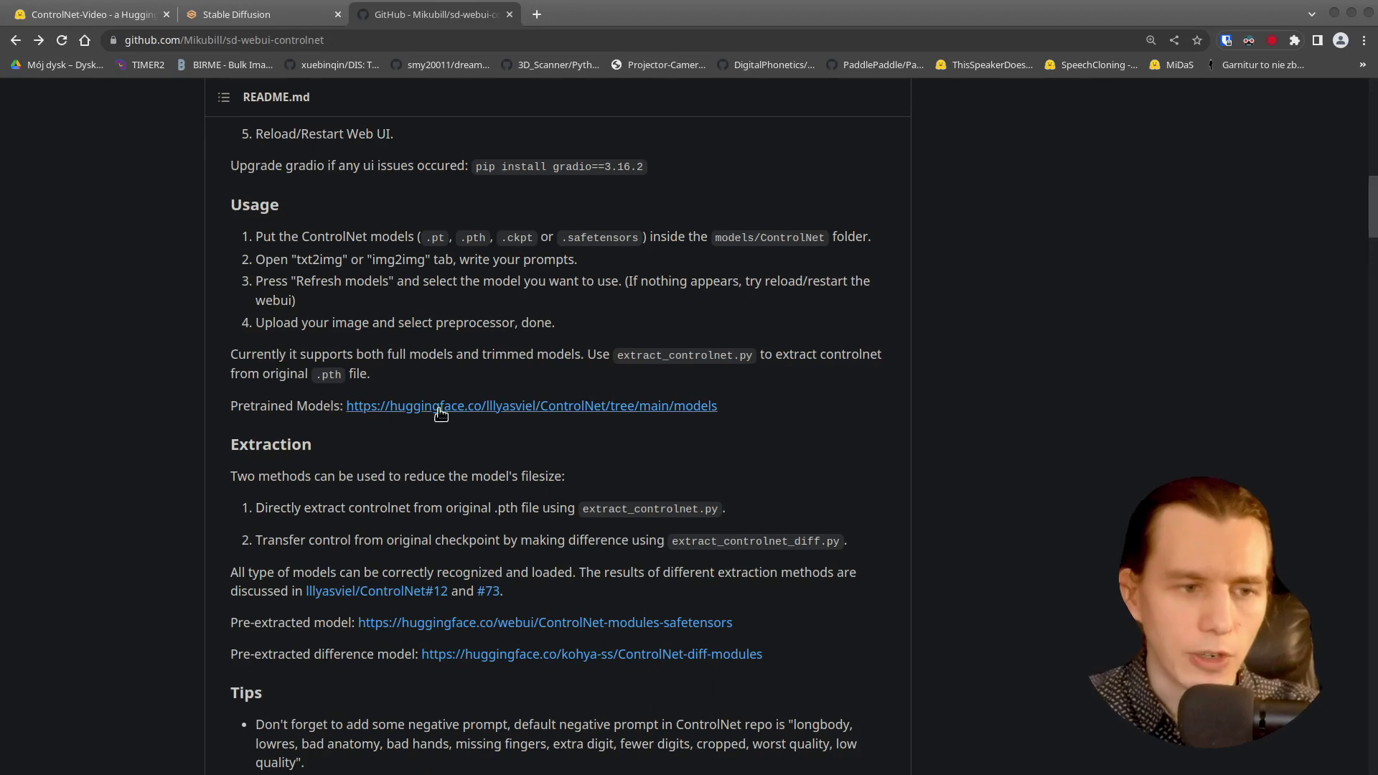
{"action": "left_click", "coordinate": [610, 407]}
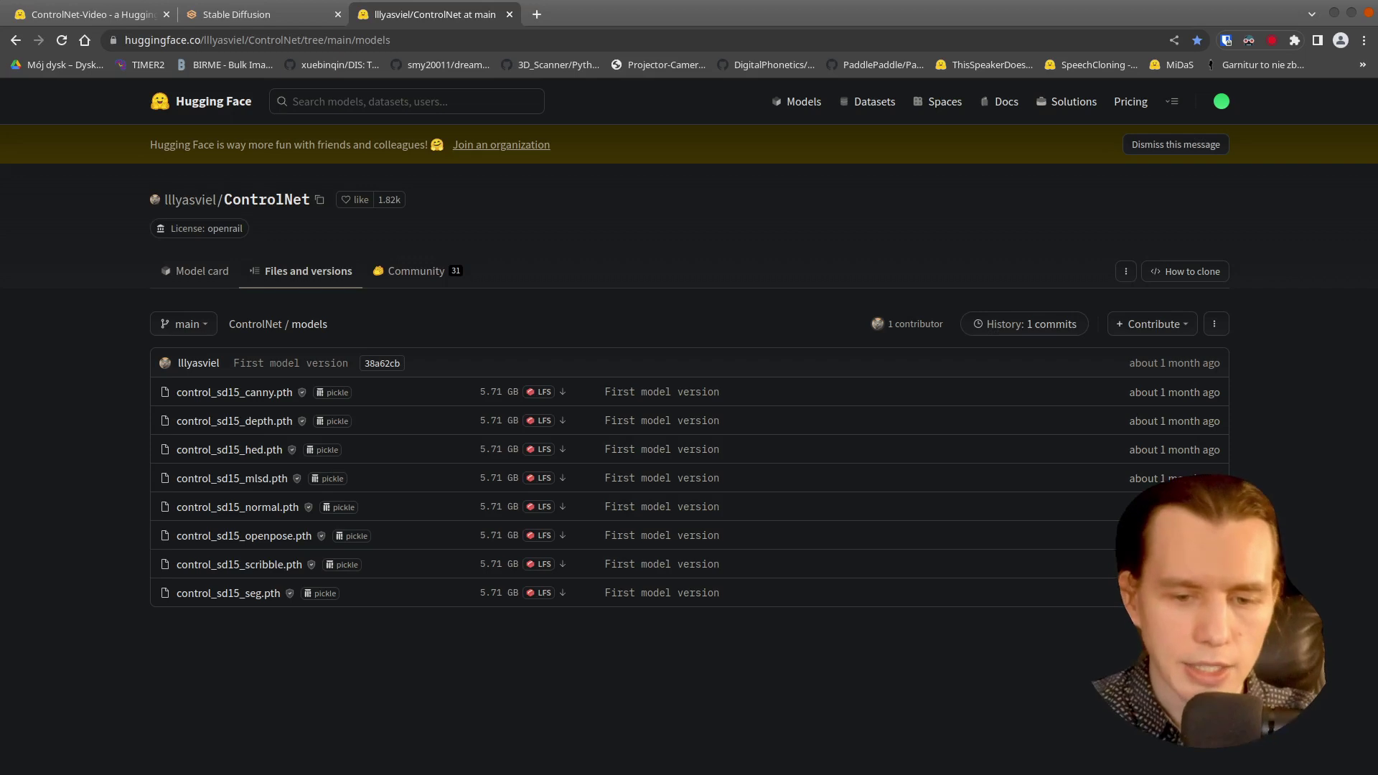
{"action": "key", "text": "alt+Tab"}
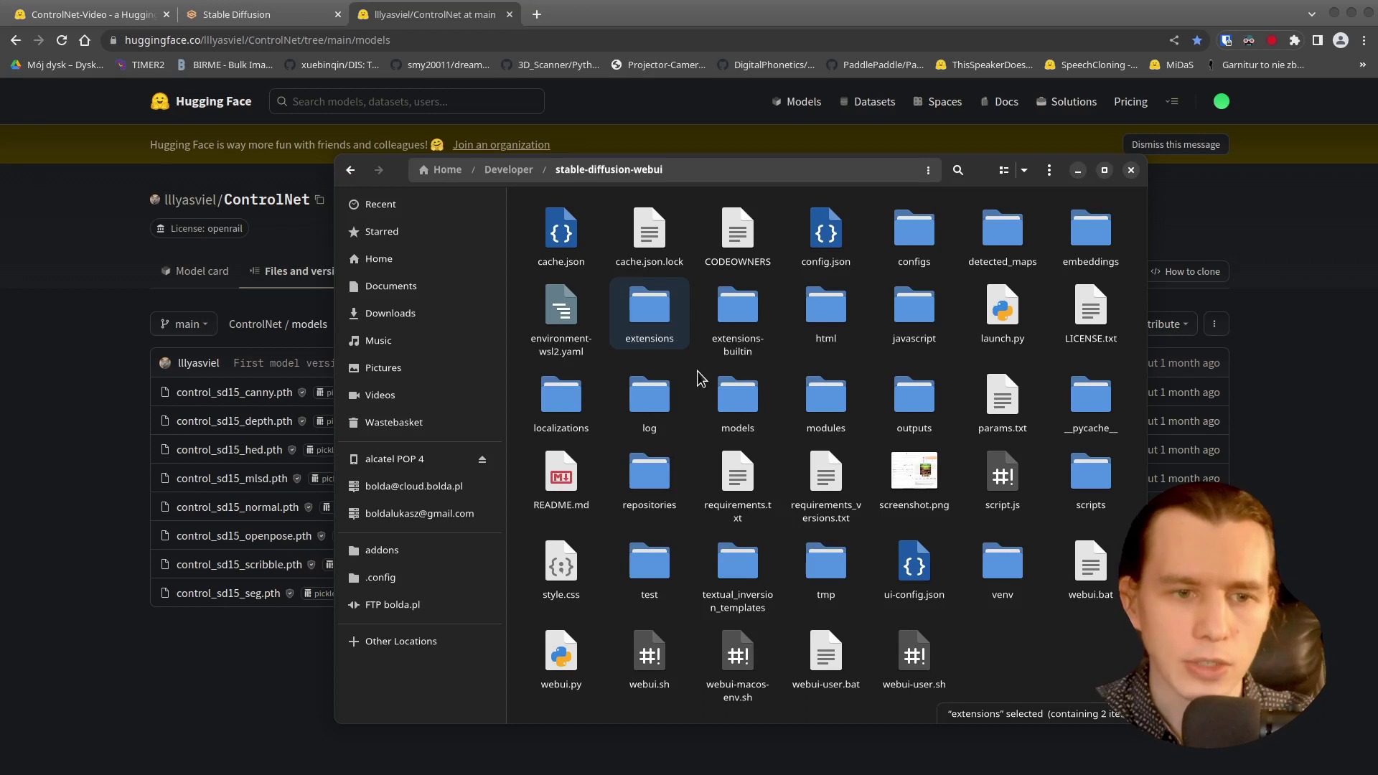
Step: Browse to extensions/sd-webui-controlnet/models and select control_sd15_openpose.pth
{"action": "double_click", "coordinate": [646, 308]}
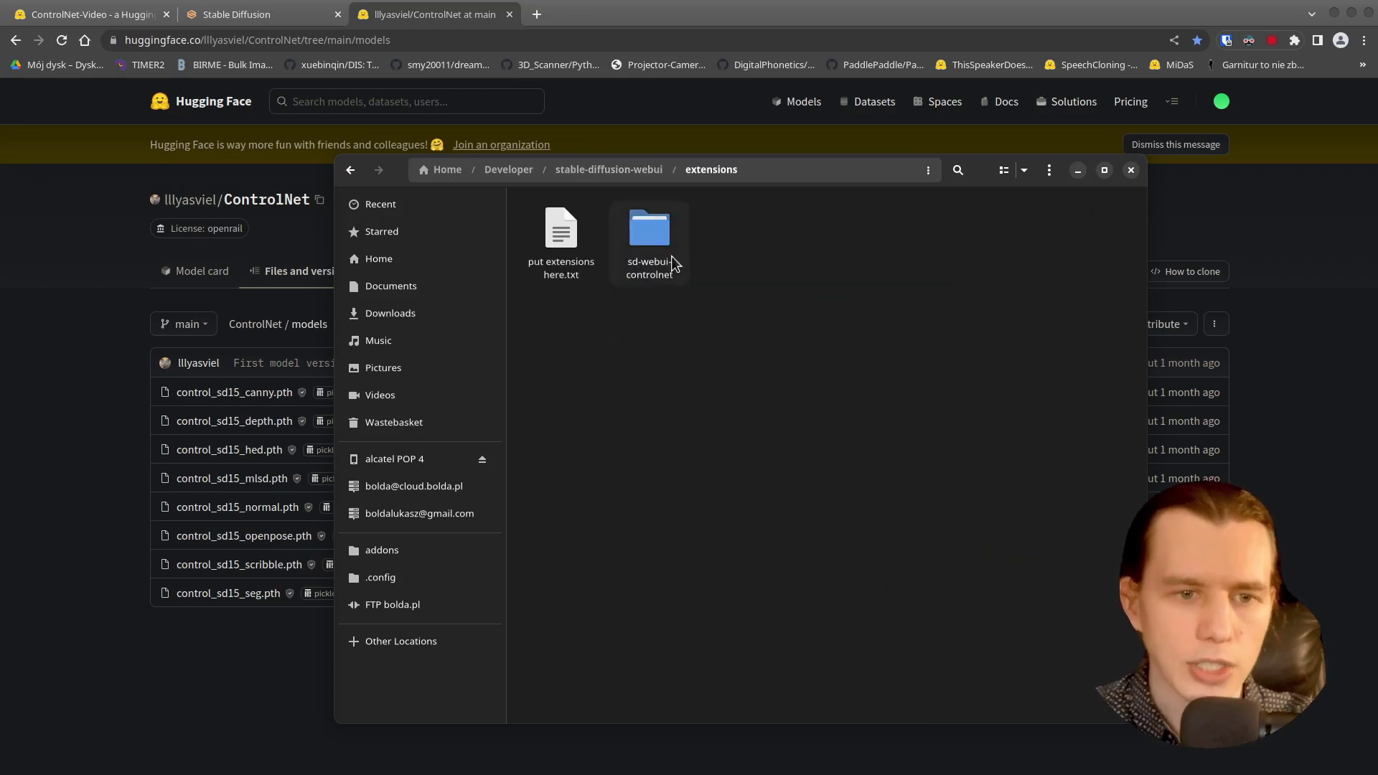
{"action": "double_click", "coordinate": [650, 229]}
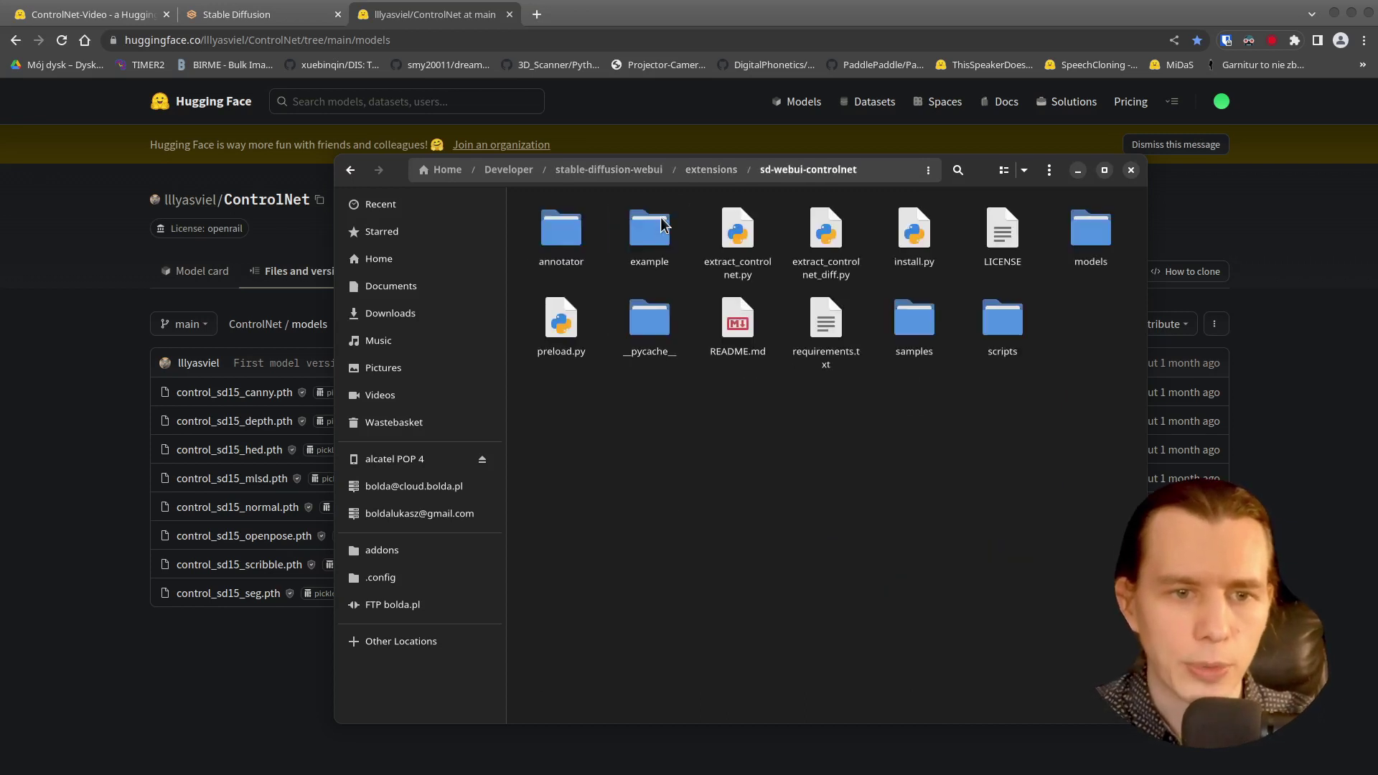
{"action": "double_click", "coordinate": [1102, 229]}
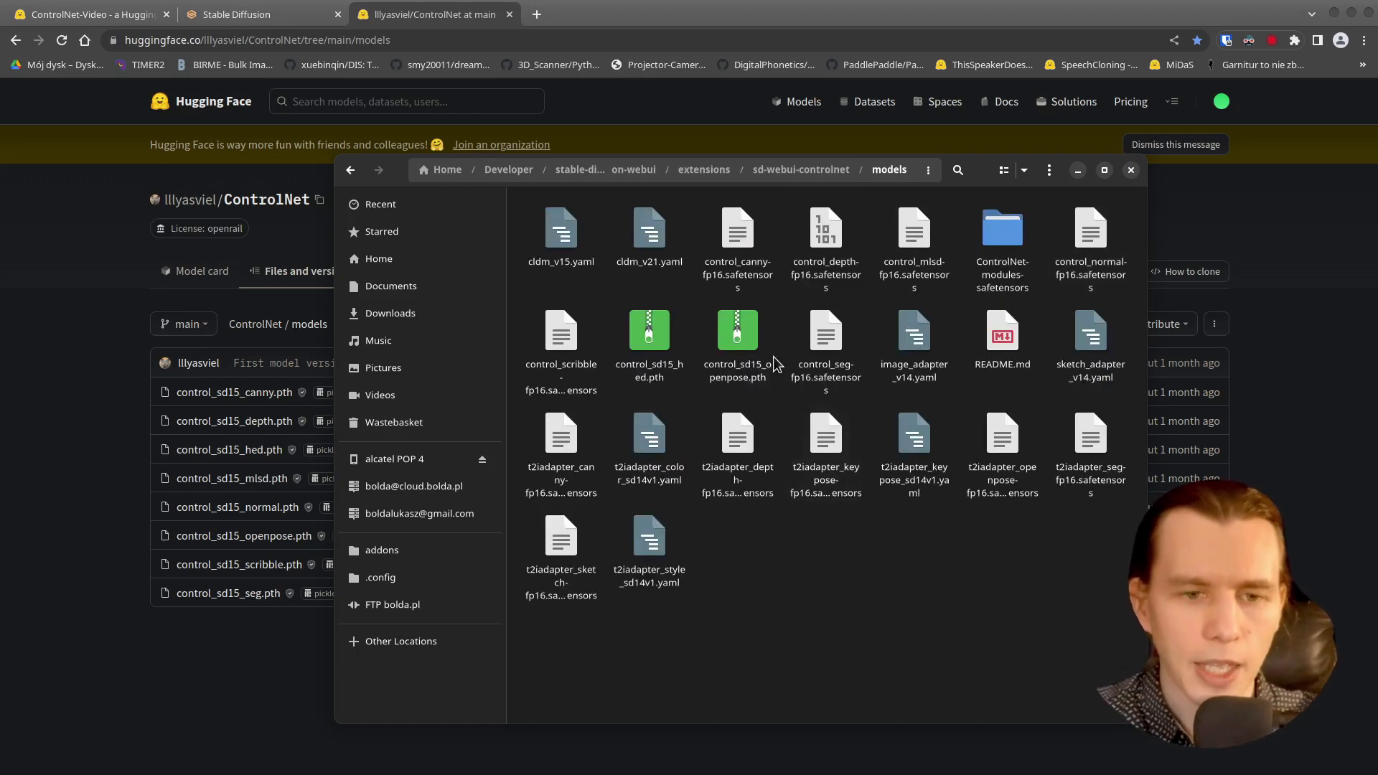
{"action": "left_click", "coordinate": [728, 346]}
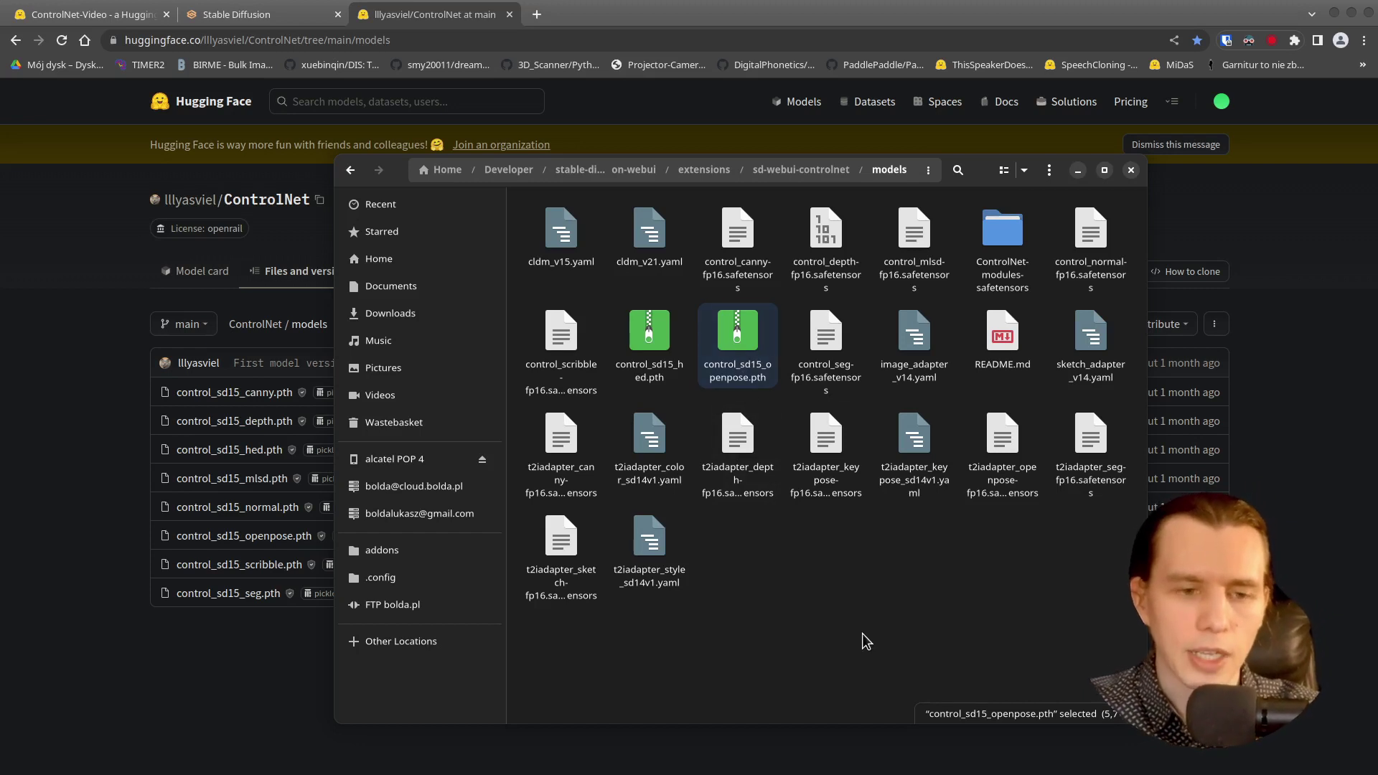
Step: Set ControlNet's model to control_sd15_openpose and its preprocessor to openpose
{"action": "left_click", "coordinate": [271, 20]}
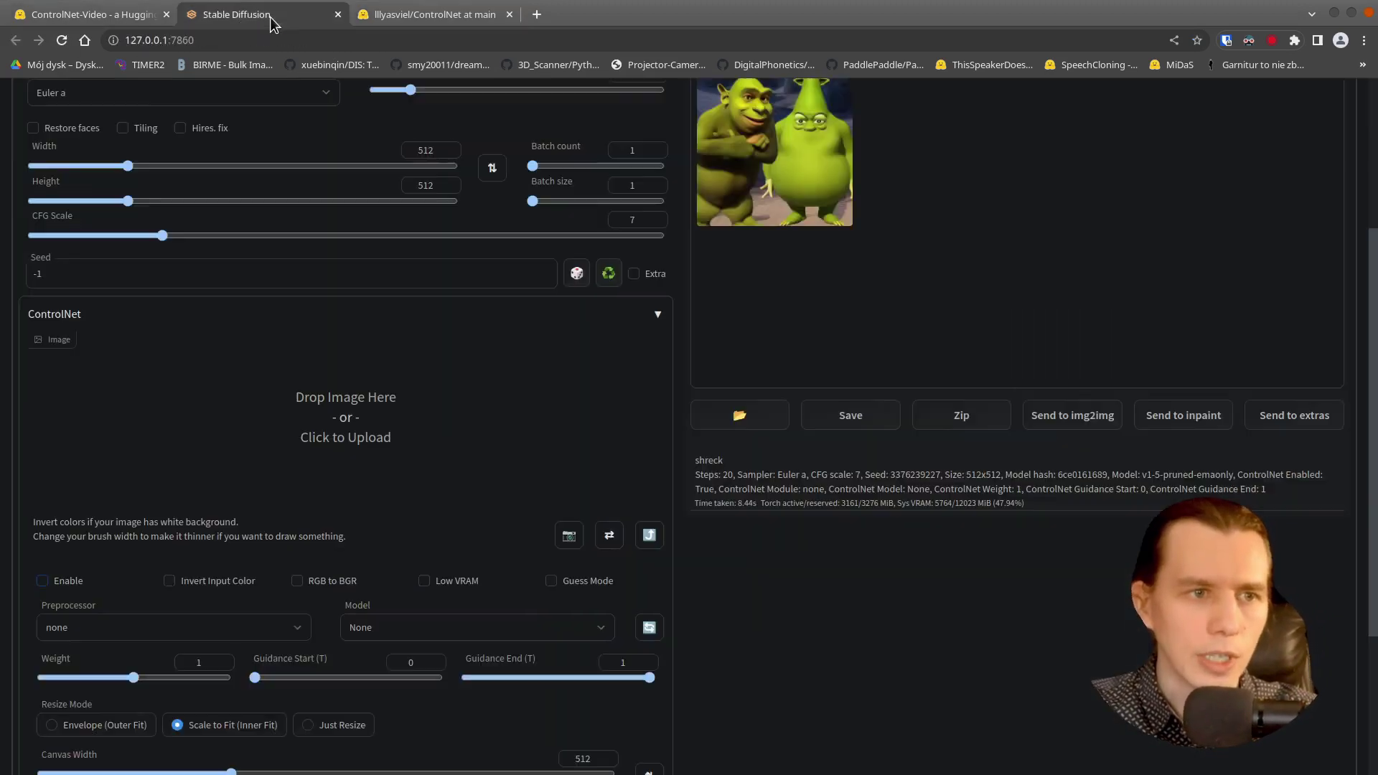
{"action": "scroll", "coordinate": [807, 488], "scroll_direction": "down", "scroll_amount": 3}
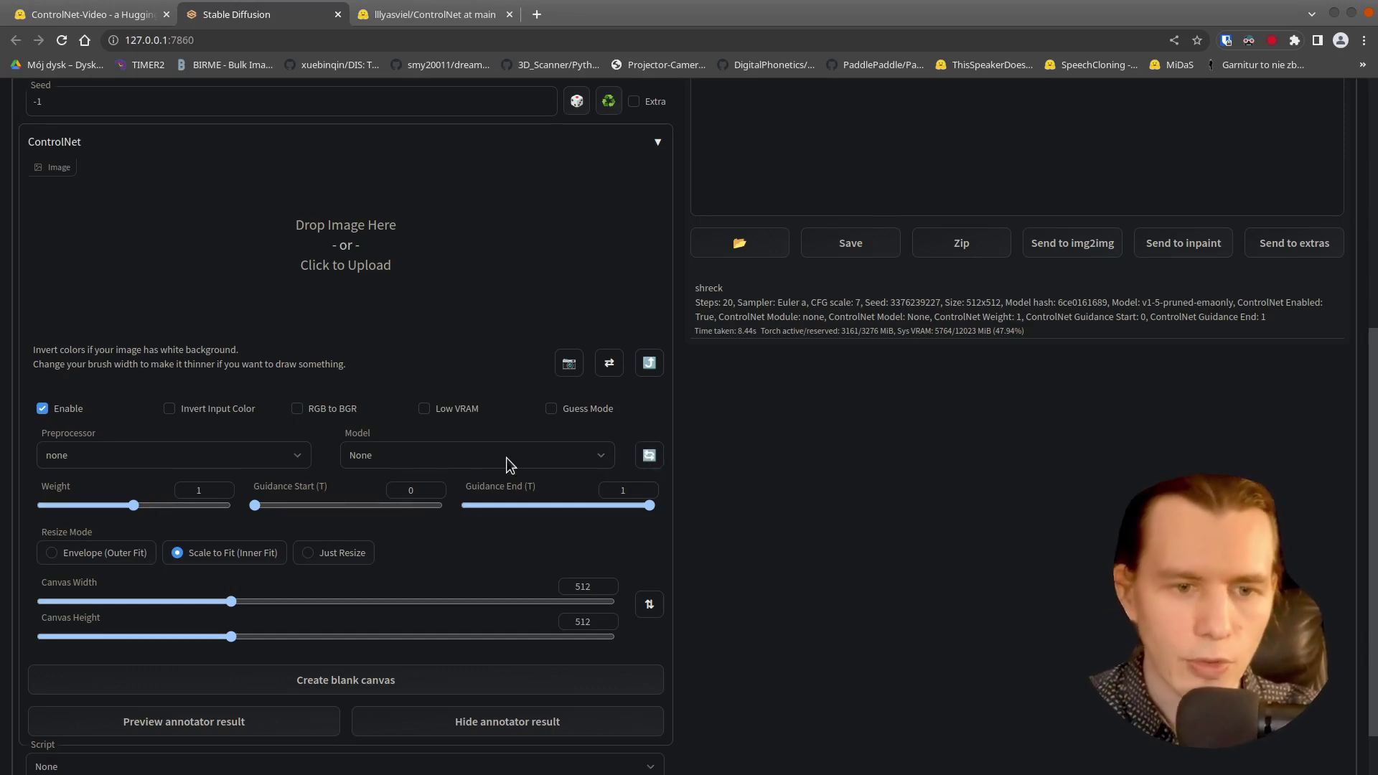
{"action": "left_click", "coordinate": [603, 460]}
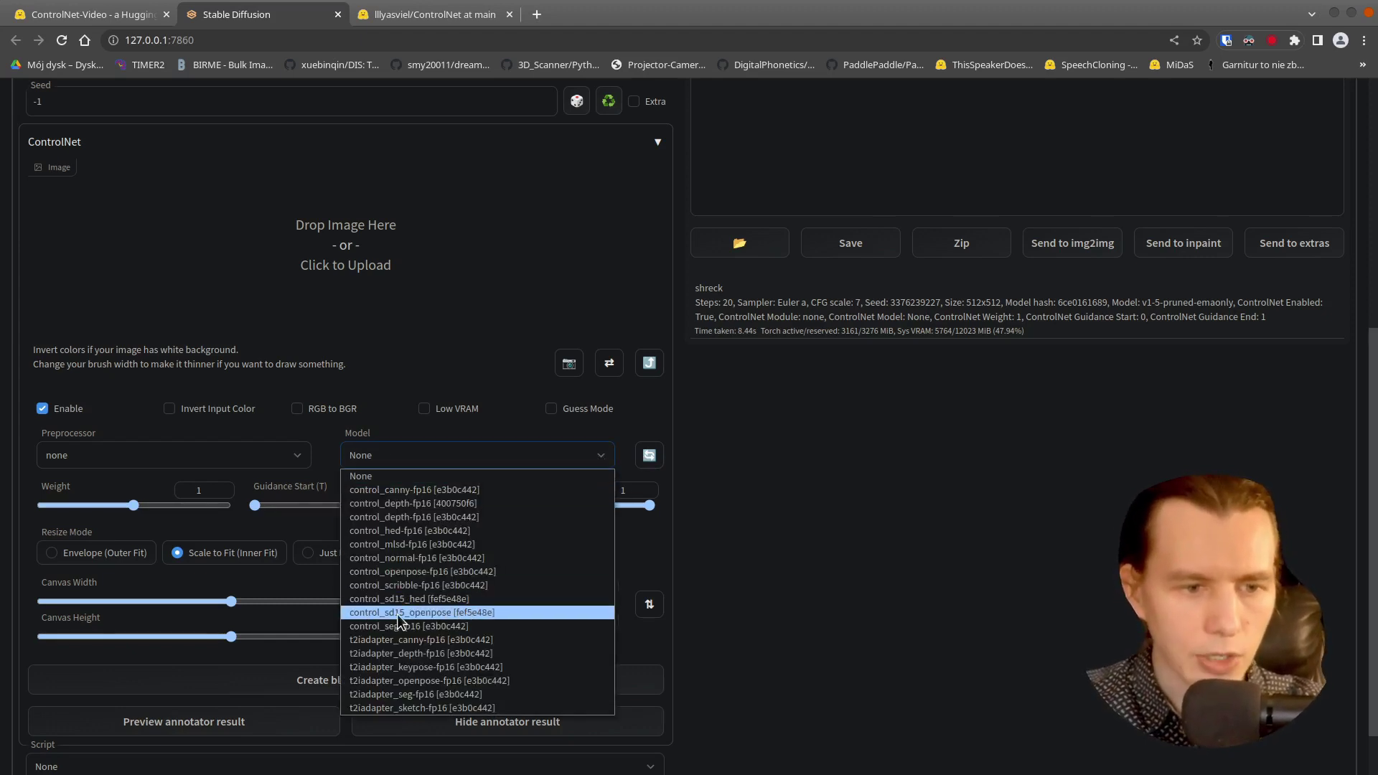
{"action": "left_click", "coordinate": [441, 614]}
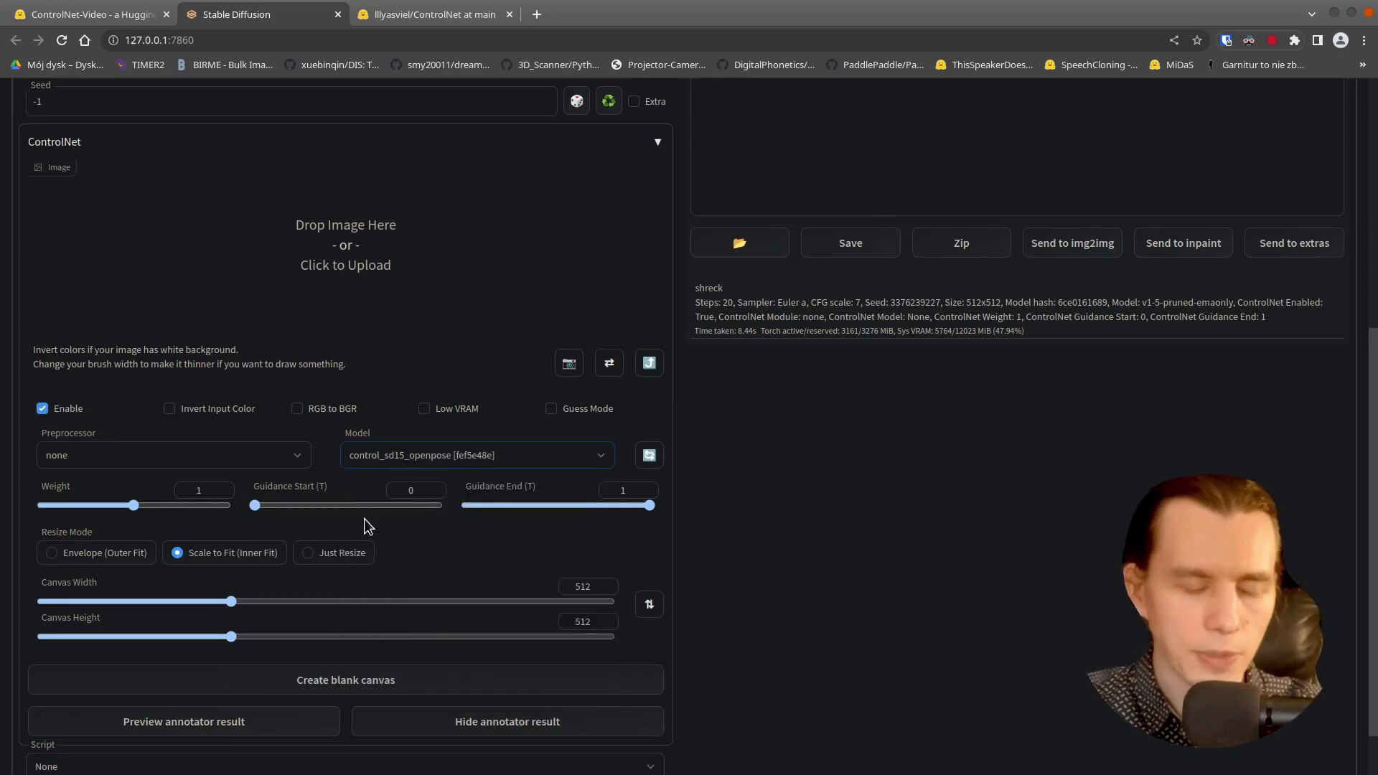
{"action": "left_click", "coordinate": [296, 460]}
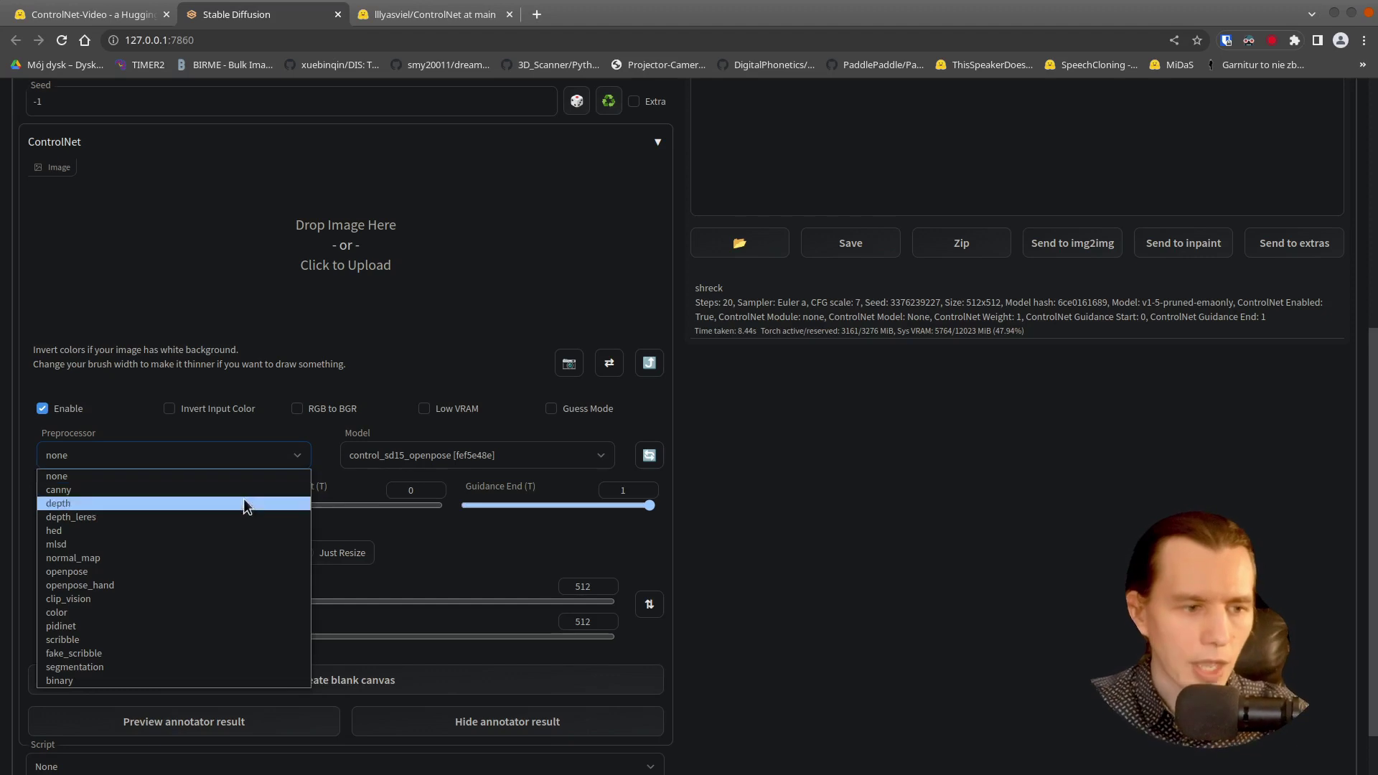
{"action": "left_click", "coordinate": [199, 572]}
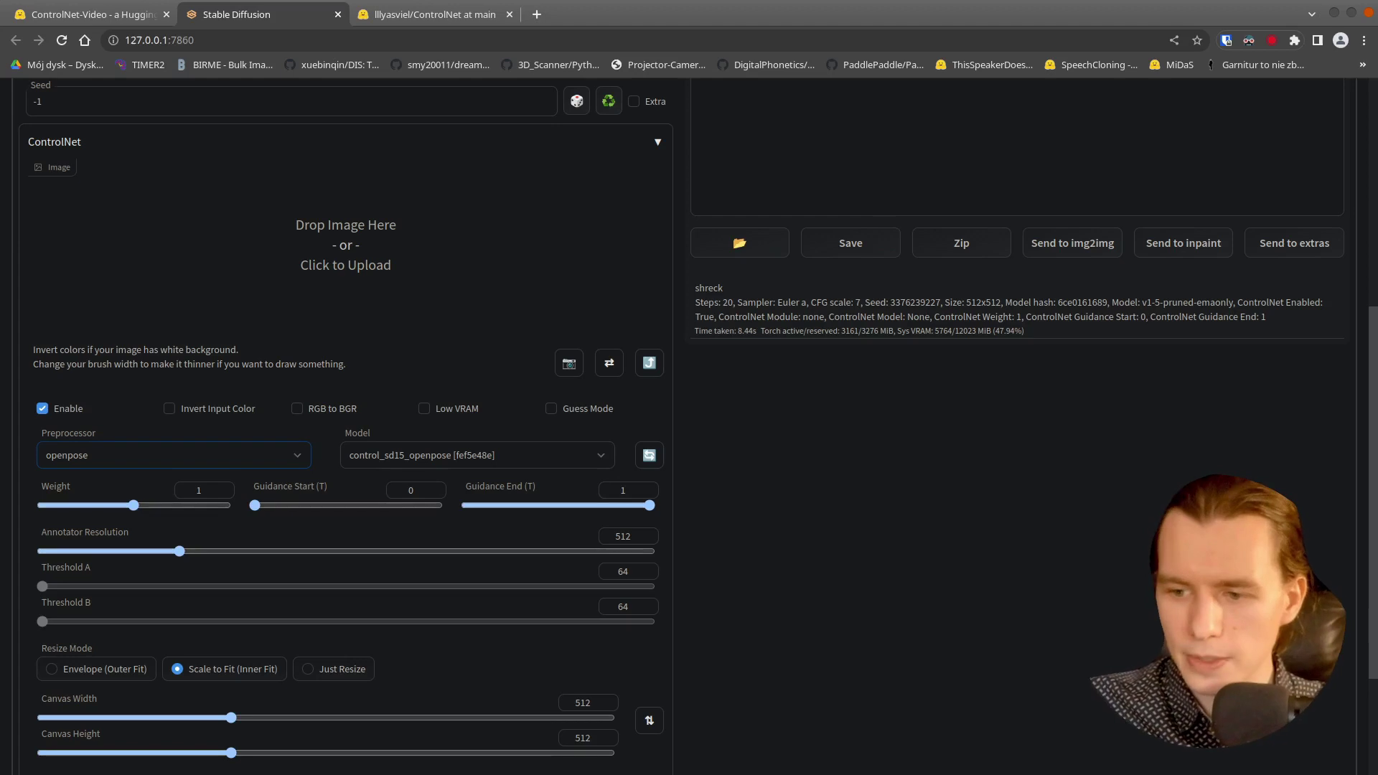
Step: Load the dancing man photo as the ControlNet input and select the prompt text 'shreck'
{"action": "left_click_drag", "start_coordinate": [822, 407], "coordinate": [316, 248]}
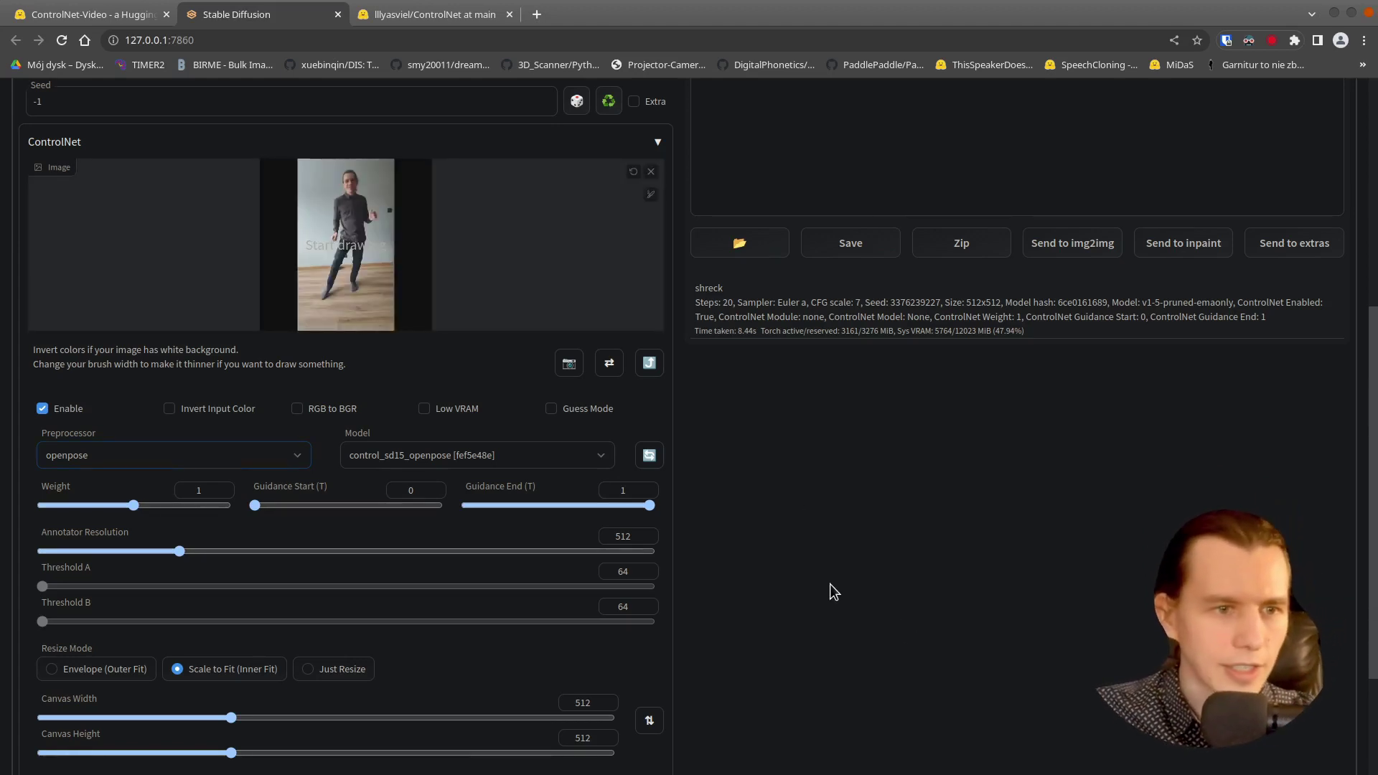
{"action": "scroll", "coordinate": [807, 463], "scroll_direction": "down", "scroll_amount": 2}
{"action": "scroll", "coordinate": [812, 463], "scroll_direction": "up", "scroll_amount": 3}
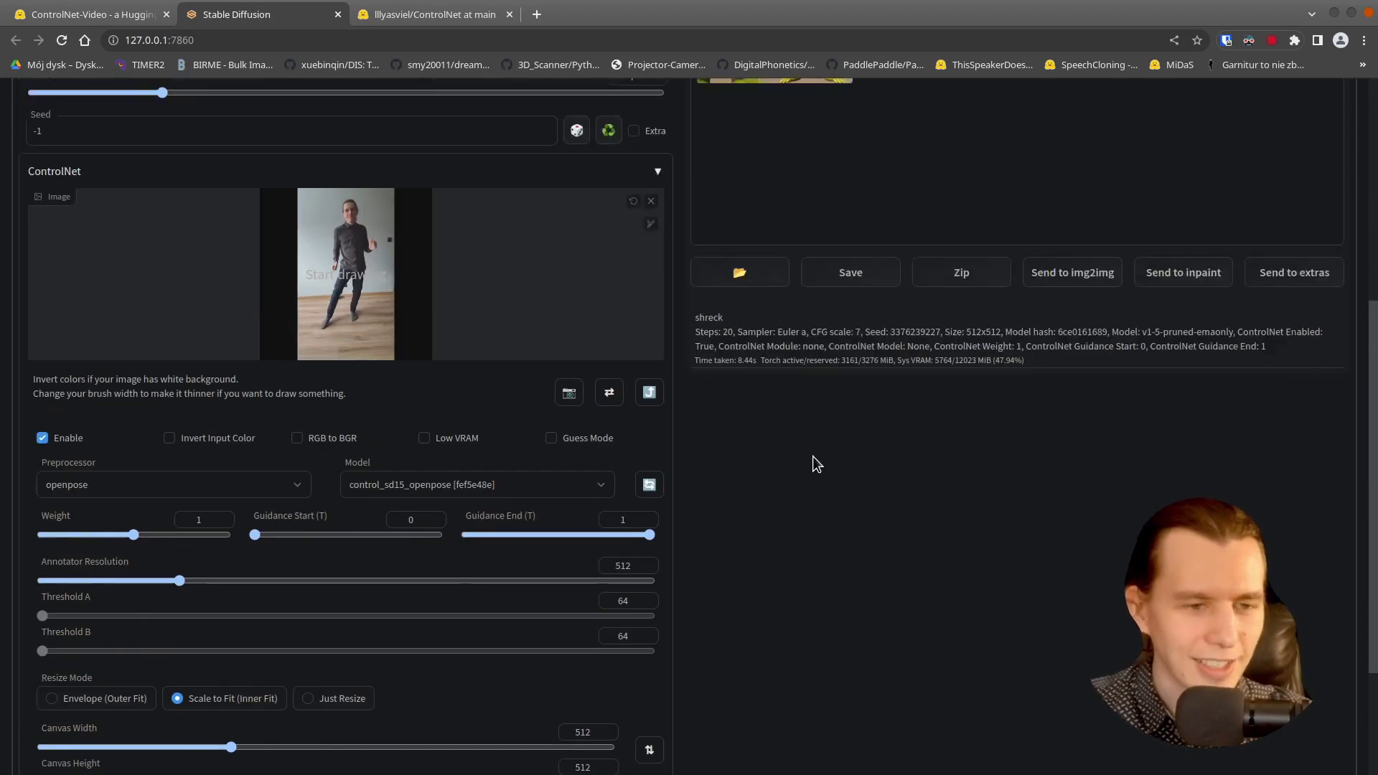
{"action": "scroll", "coordinate": [797, 539], "scroll_direction": "up", "scroll_amount": 1}
{"action": "scroll", "coordinate": [787, 582], "scroll_direction": "down", "scroll_amount": 3}
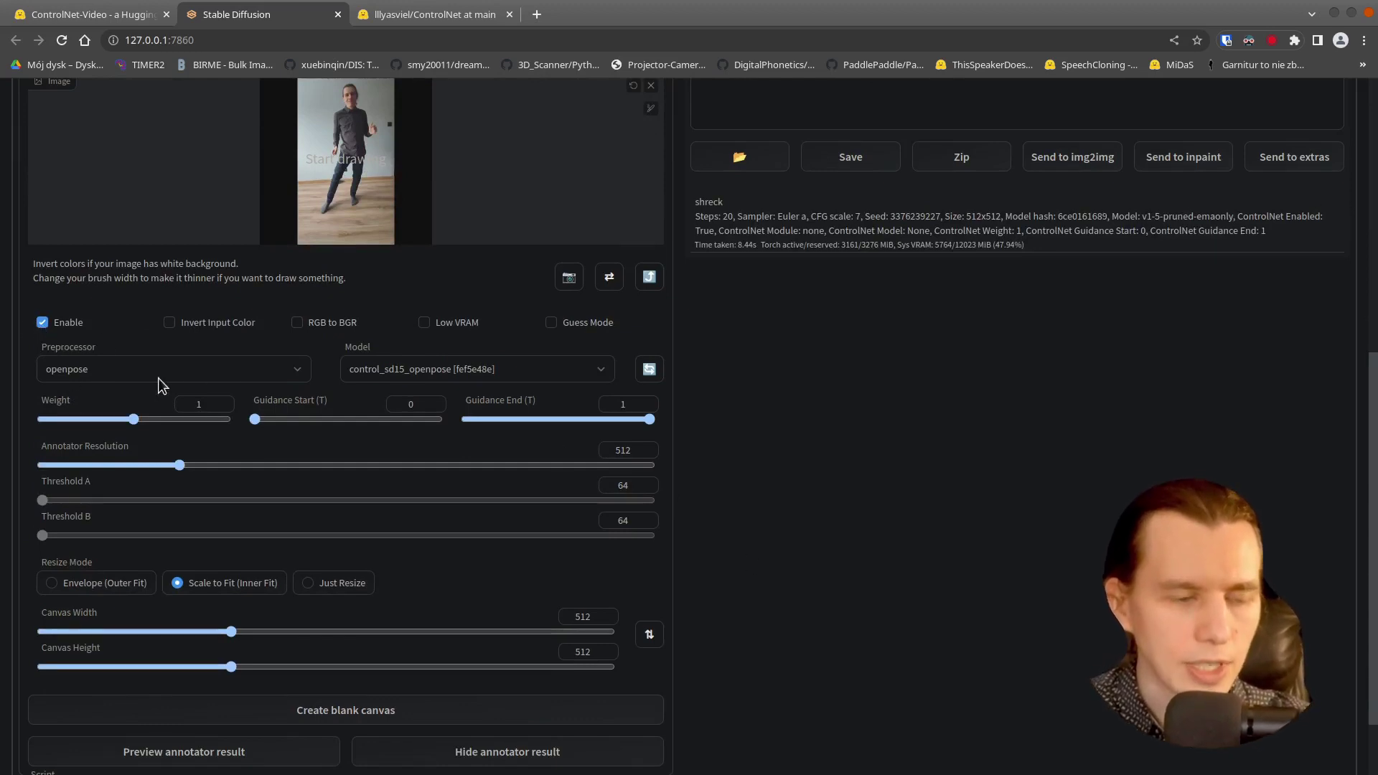
{"action": "scroll", "coordinate": [840, 574], "scroll_direction": "up", "scroll_amount": 1}
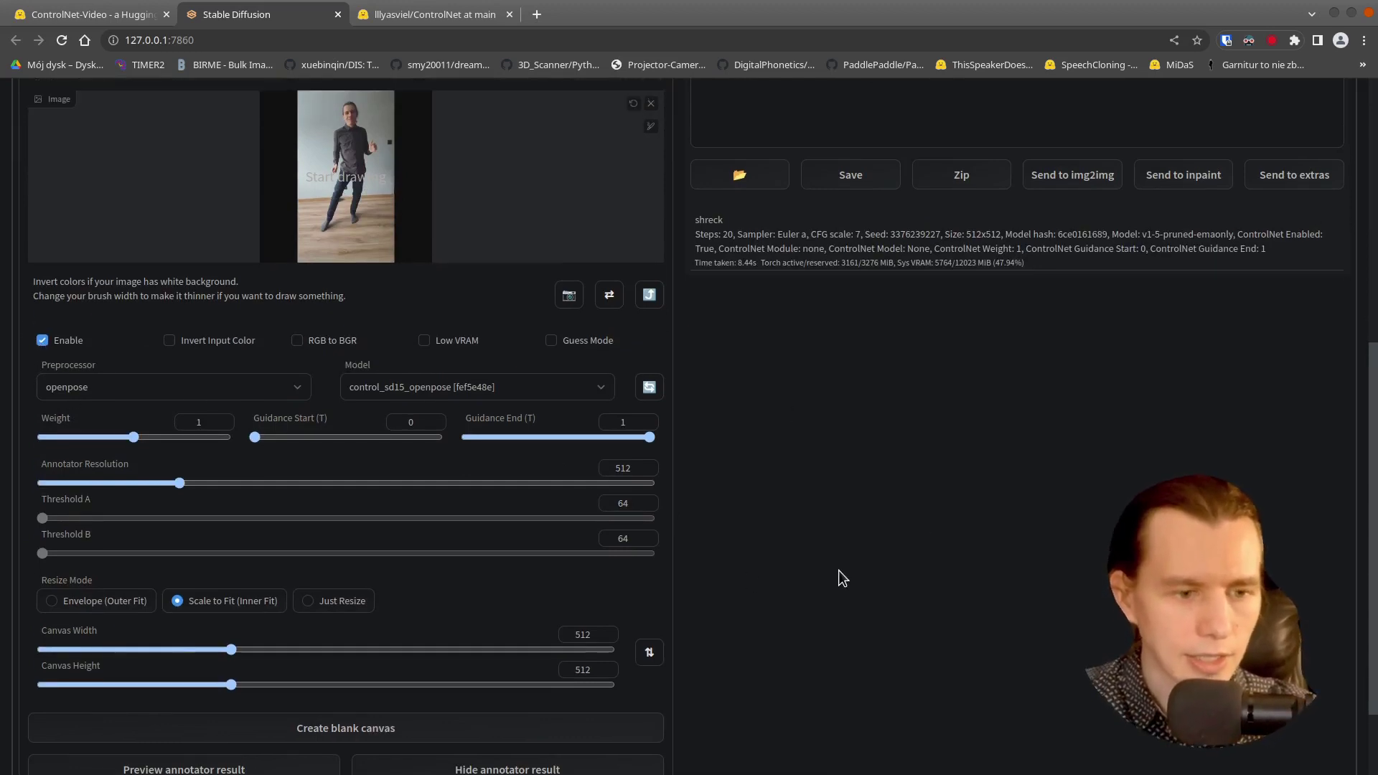
{"action": "scroll", "coordinate": [838, 570], "scroll_direction": "up", "scroll_amount": 7}
{"action": "left_click", "coordinate": [115, 212]}
{"action": "key", "text": "ctrl+a"}
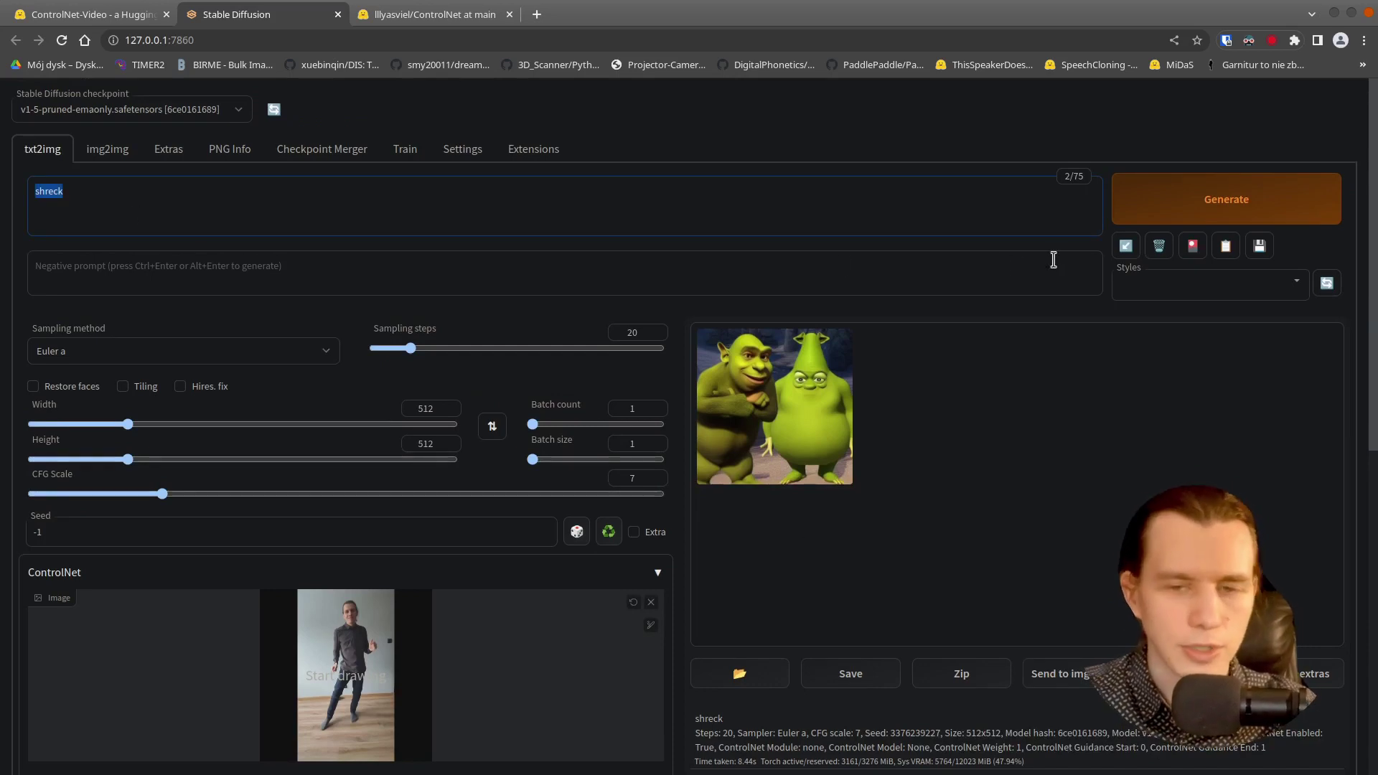
Step: Generate the 'shreck' image with openpose ControlNet and view the result enlarged
{"action": "left_click", "coordinate": [1226, 198]}
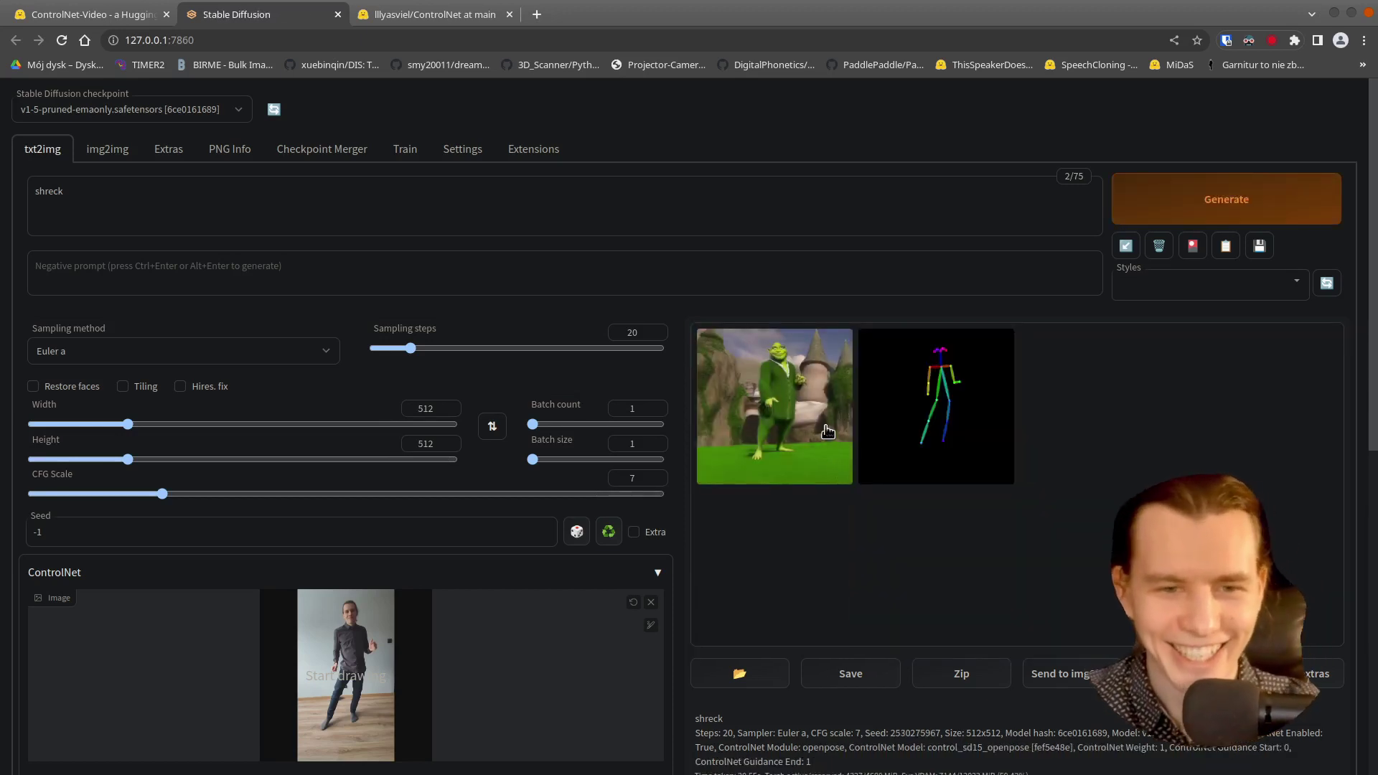
{"action": "left_click", "coordinate": [827, 431]}
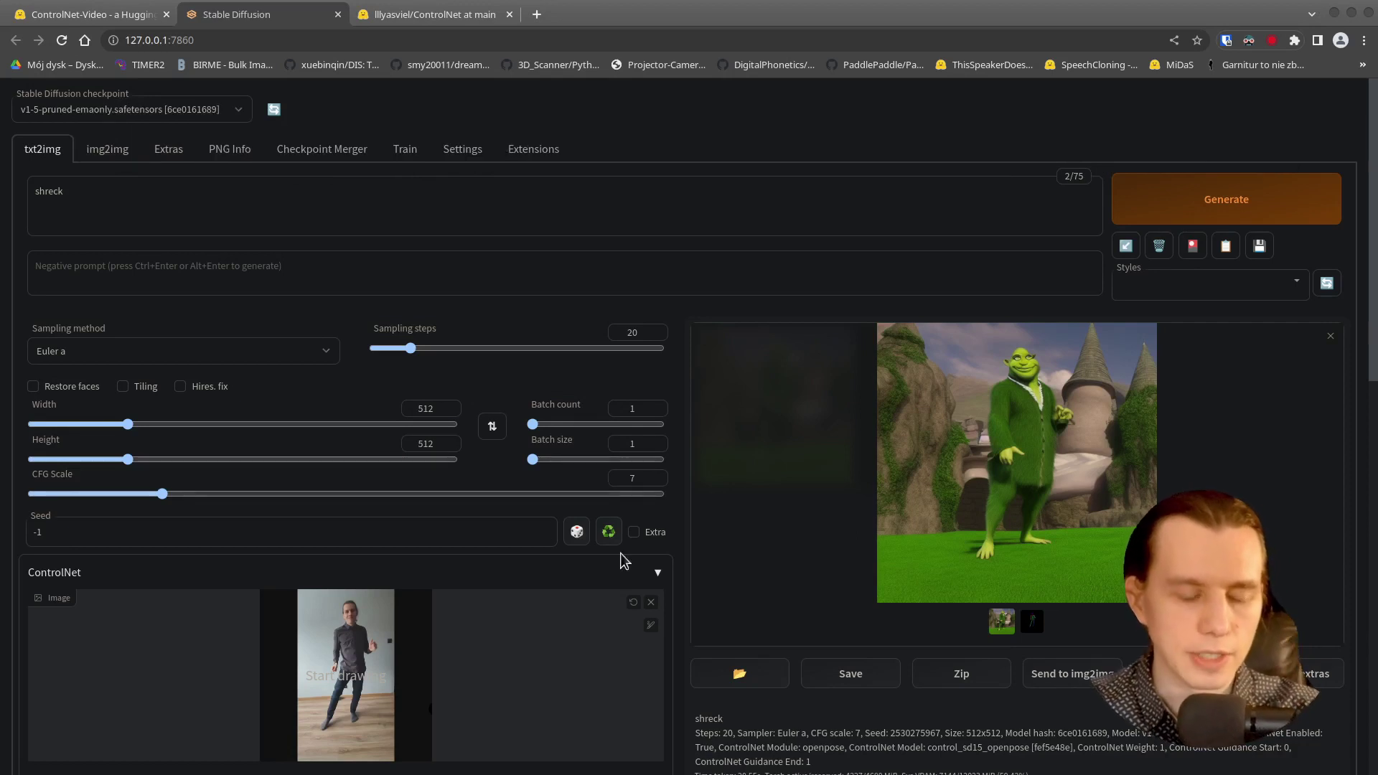
Step: Fix the seed at 123 and generate the posed Shrek again
{"action": "double_click", "coordinate": [40, 532]}
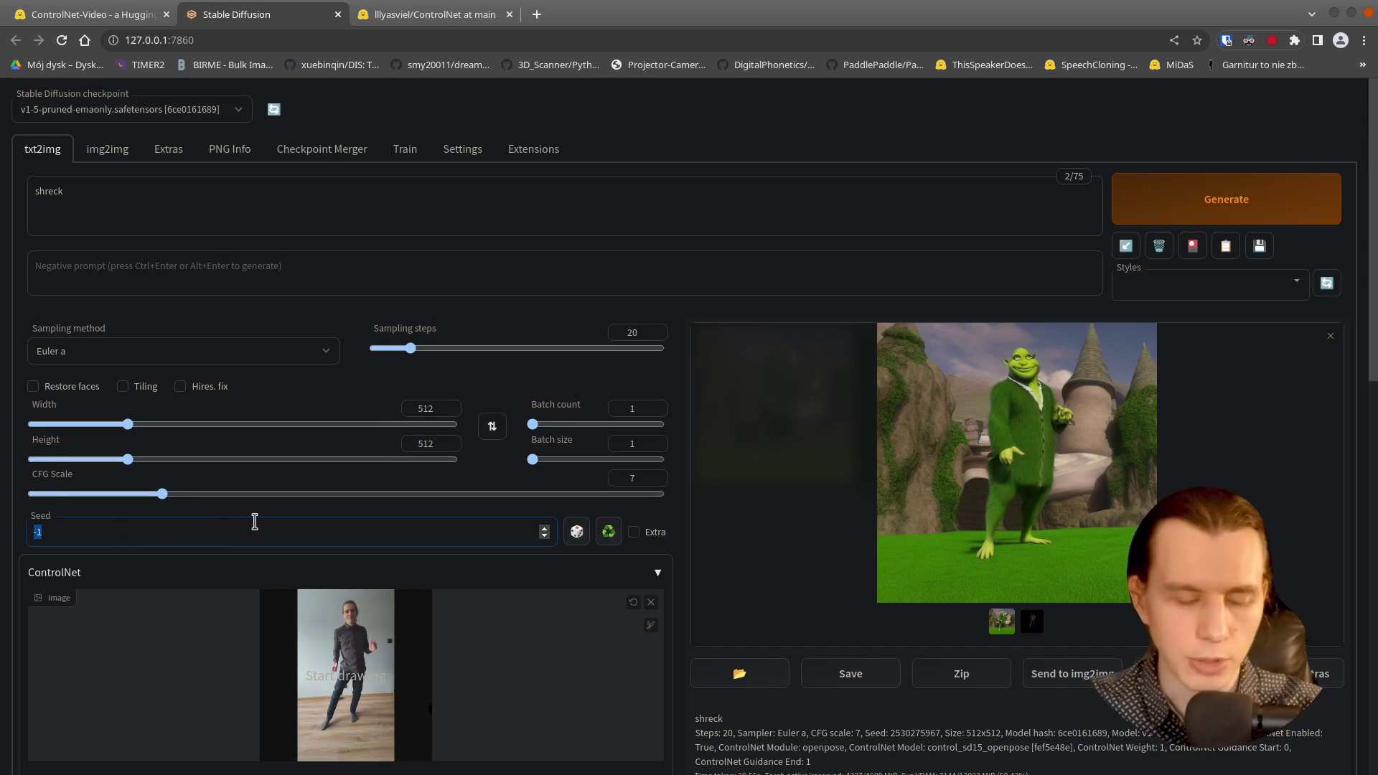
{"action": "type", "text": "123"}
{"action": "left_click", "coordinate": [1213, 216]}
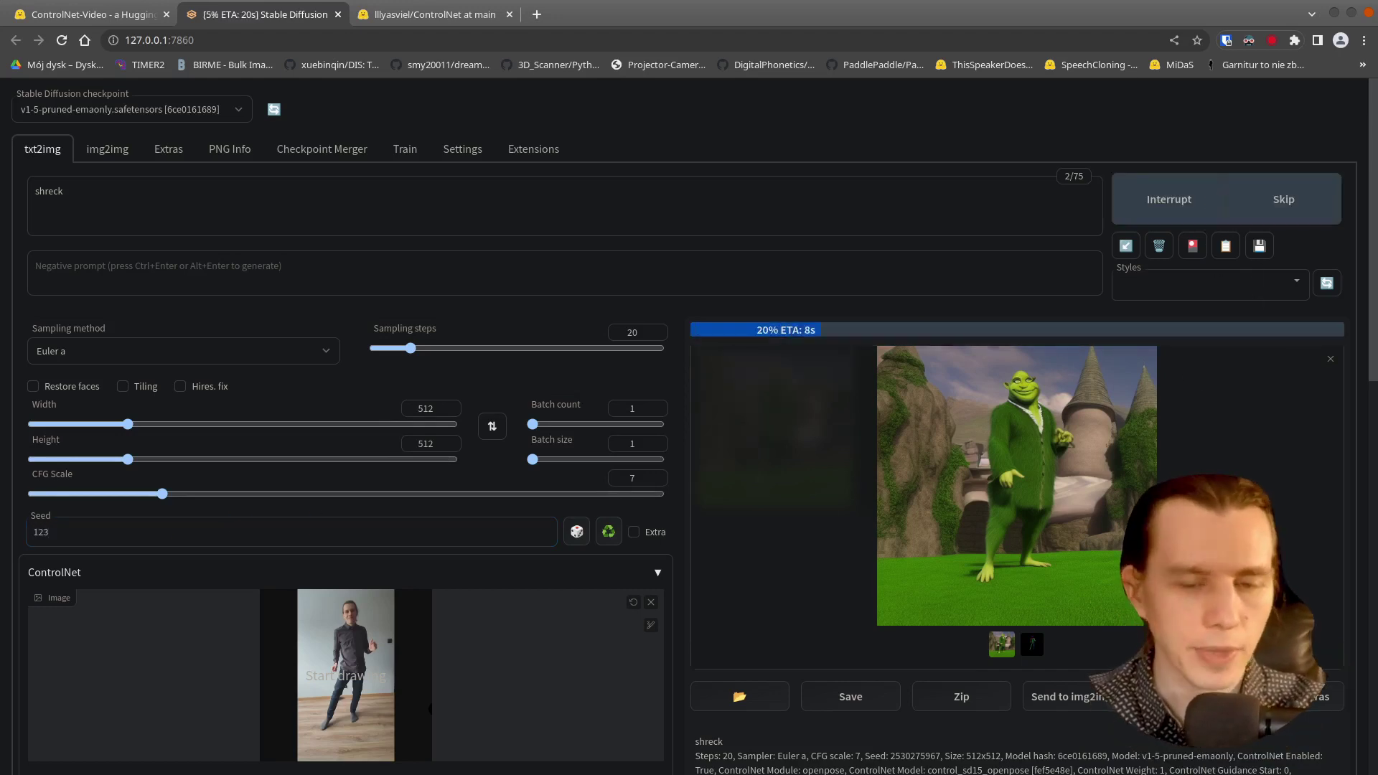
{"action": "scroll", "coordinate": [982, 361], "scroll_direction": "down", "scroll_amount": 1}
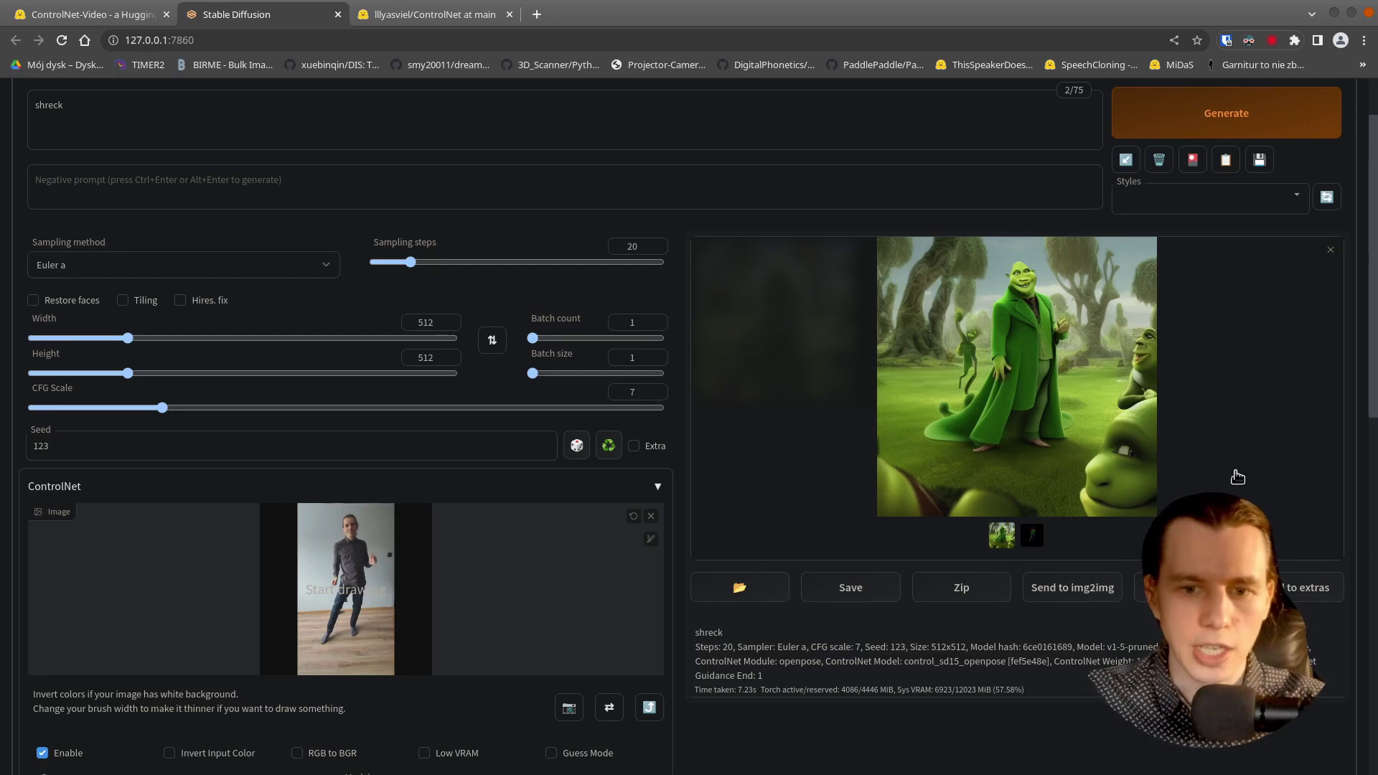
{"action": "scroll", "coordinate": [1239, 477], "scroll_direction": "up", "scroll_amount": 1}
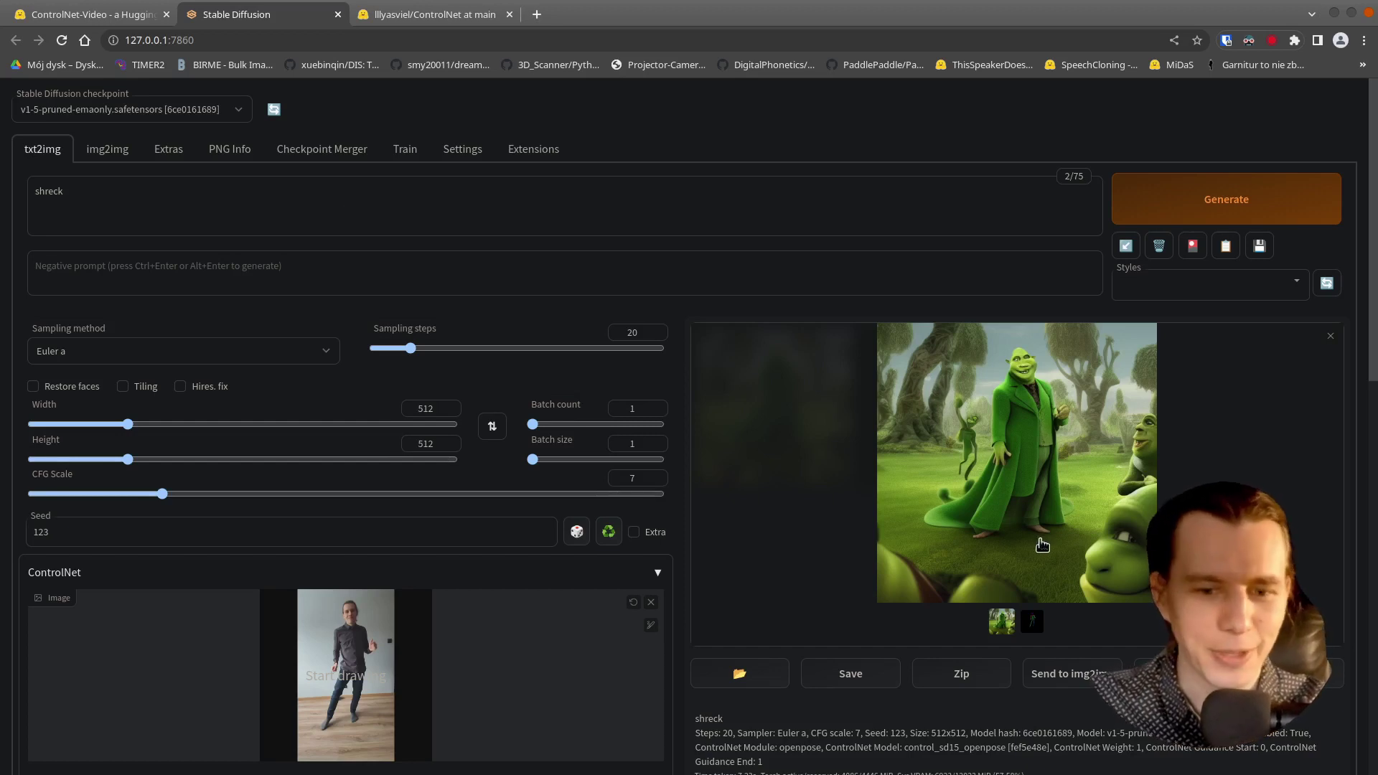
{"action": "scroll", "coordinate": [1100, 579], "scroll_direction": "down", "scroll_amount": 2}
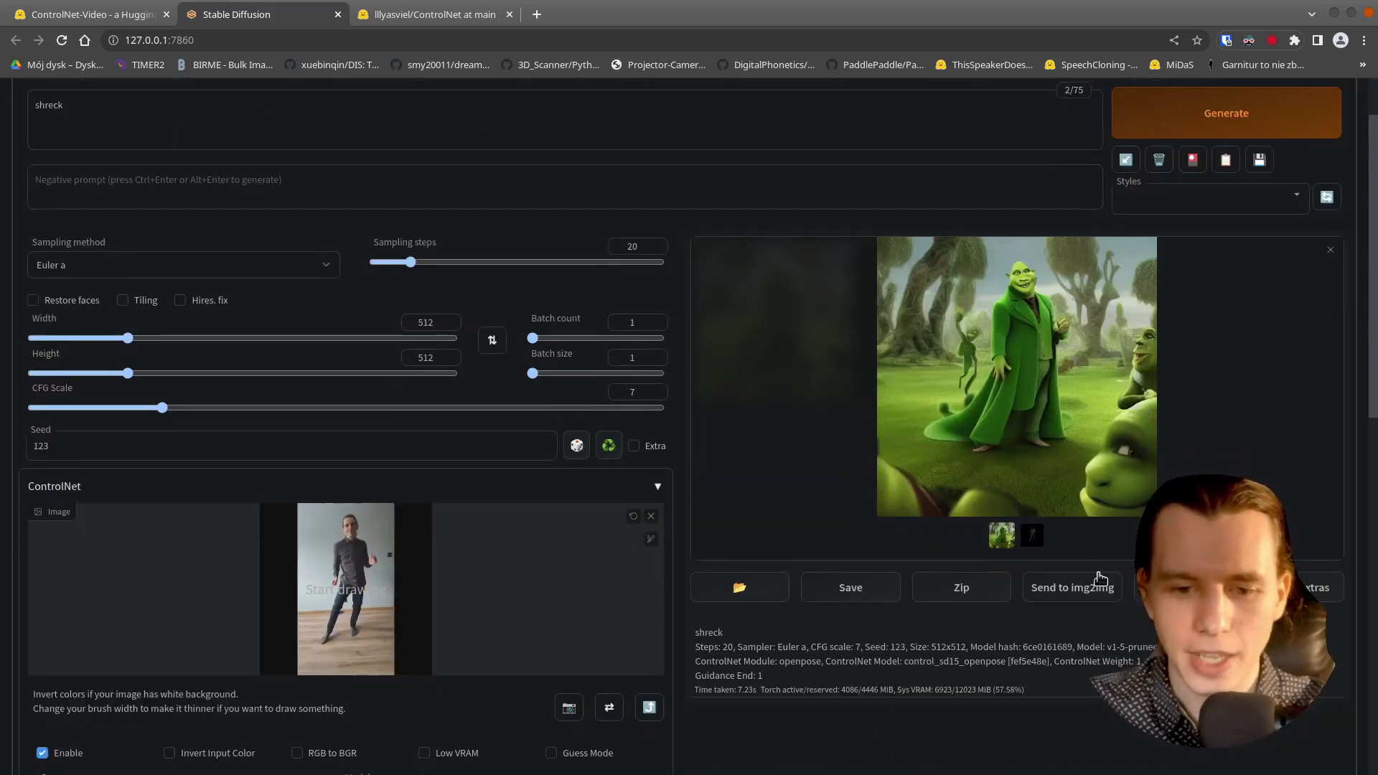
Step: Send the new Shrek image to img2img and check that the seed is 123
{"action": "left_click", "coordinate": [1061, 594]}
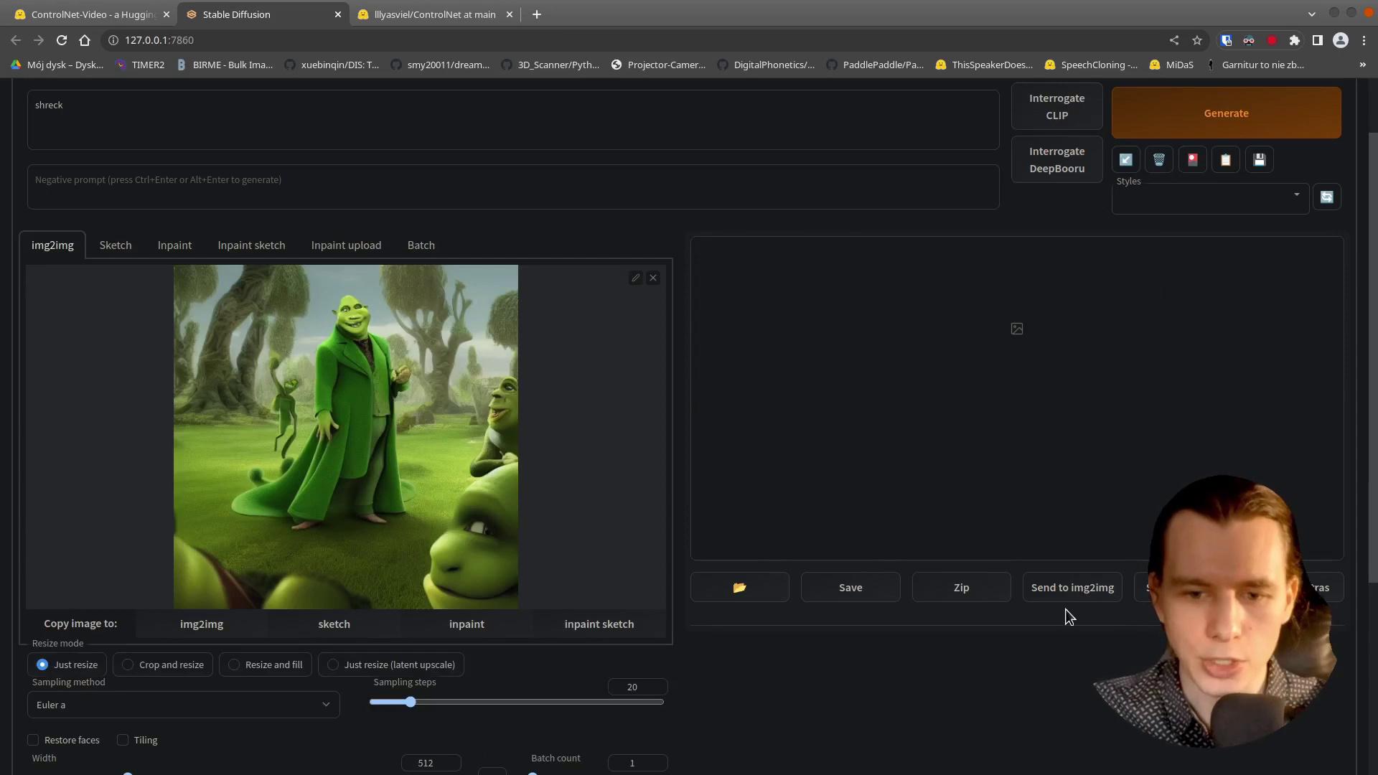
{"action": "scroll", "coordinate": [290, 254], "scroll_direction": "up", "scroll_amount": 1}
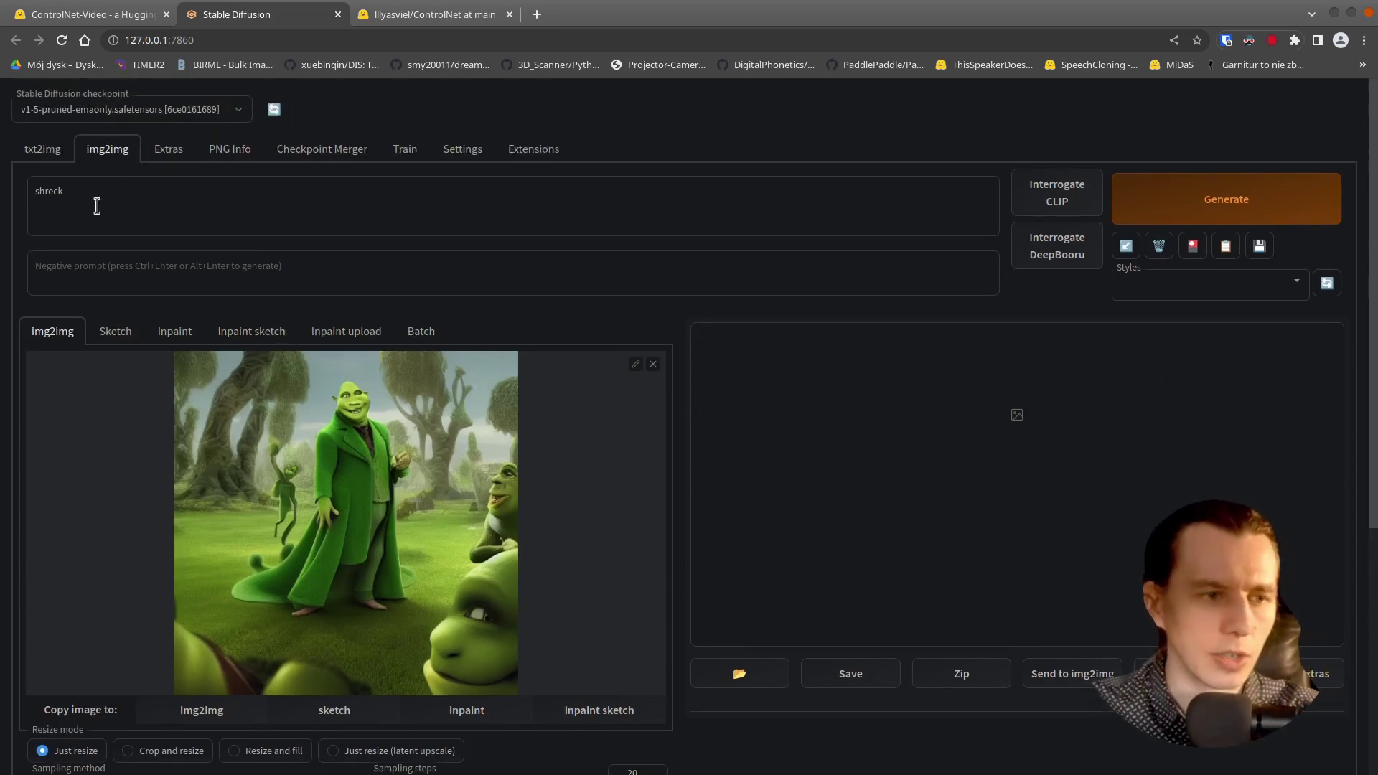
{"action": "scroll", "coordinate": [467, 268], "scroll_direction": "down", "scroll_amount": 3}
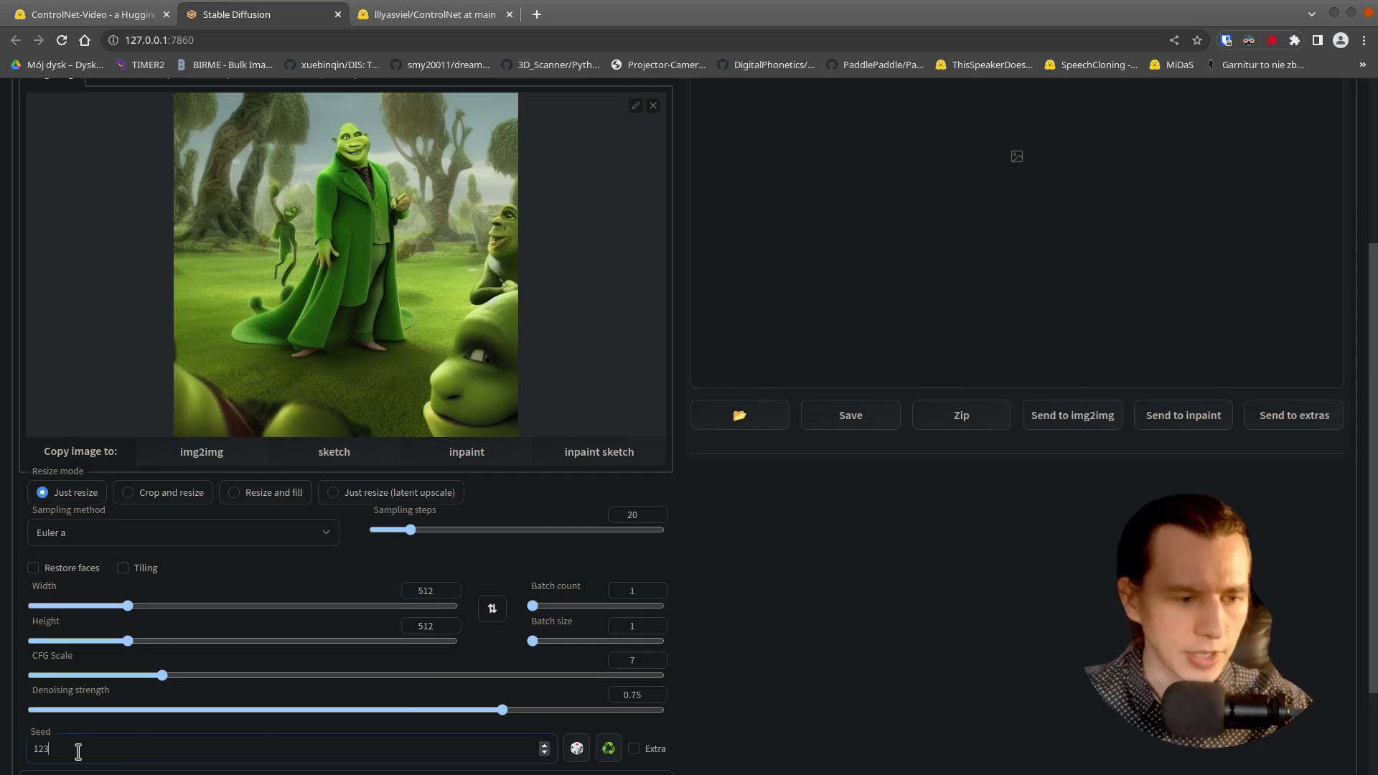
{"action": "left_click_drag", "start_coordinate": [78, 752], "coordinate": [2, 748]}
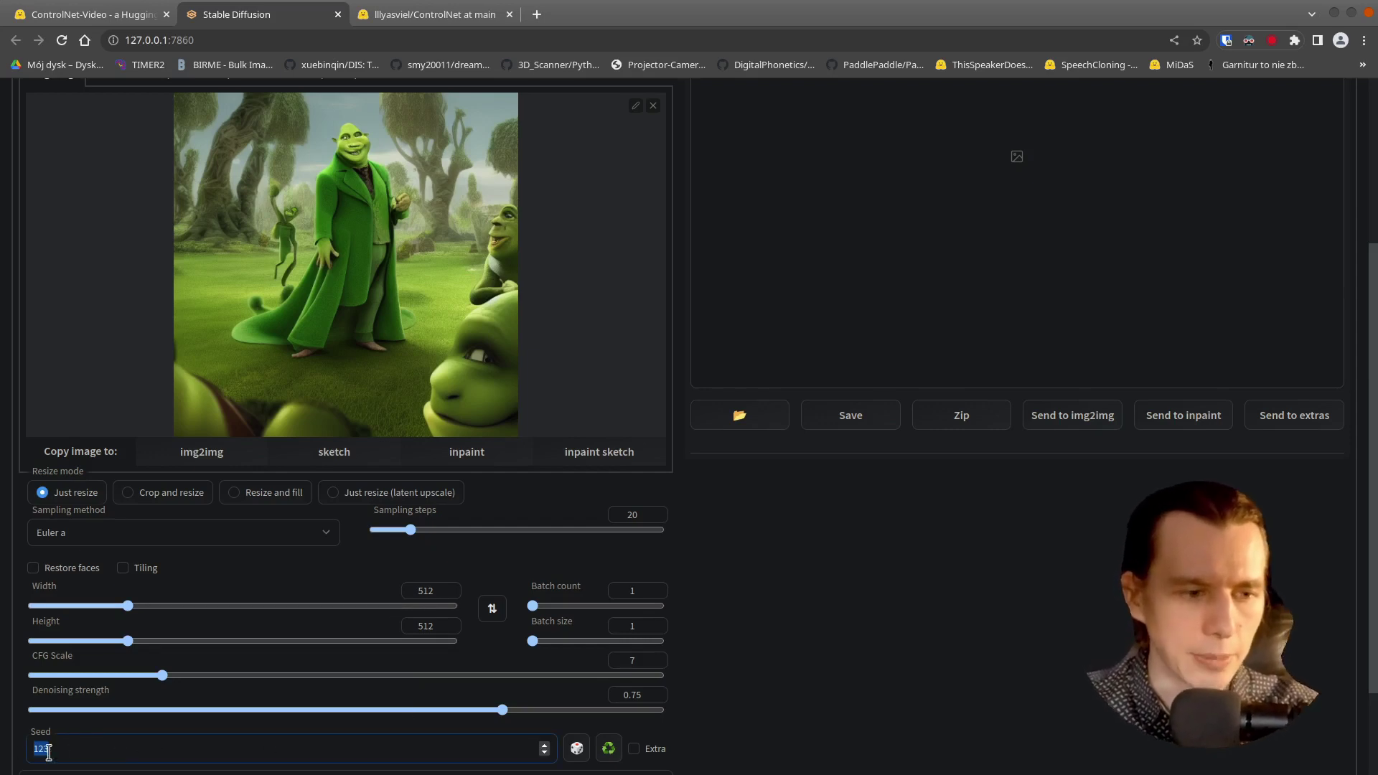
{"action": "scroll", "coordinate": [816, 610], "scroll_direction": "down", "scroll_amount": 2}
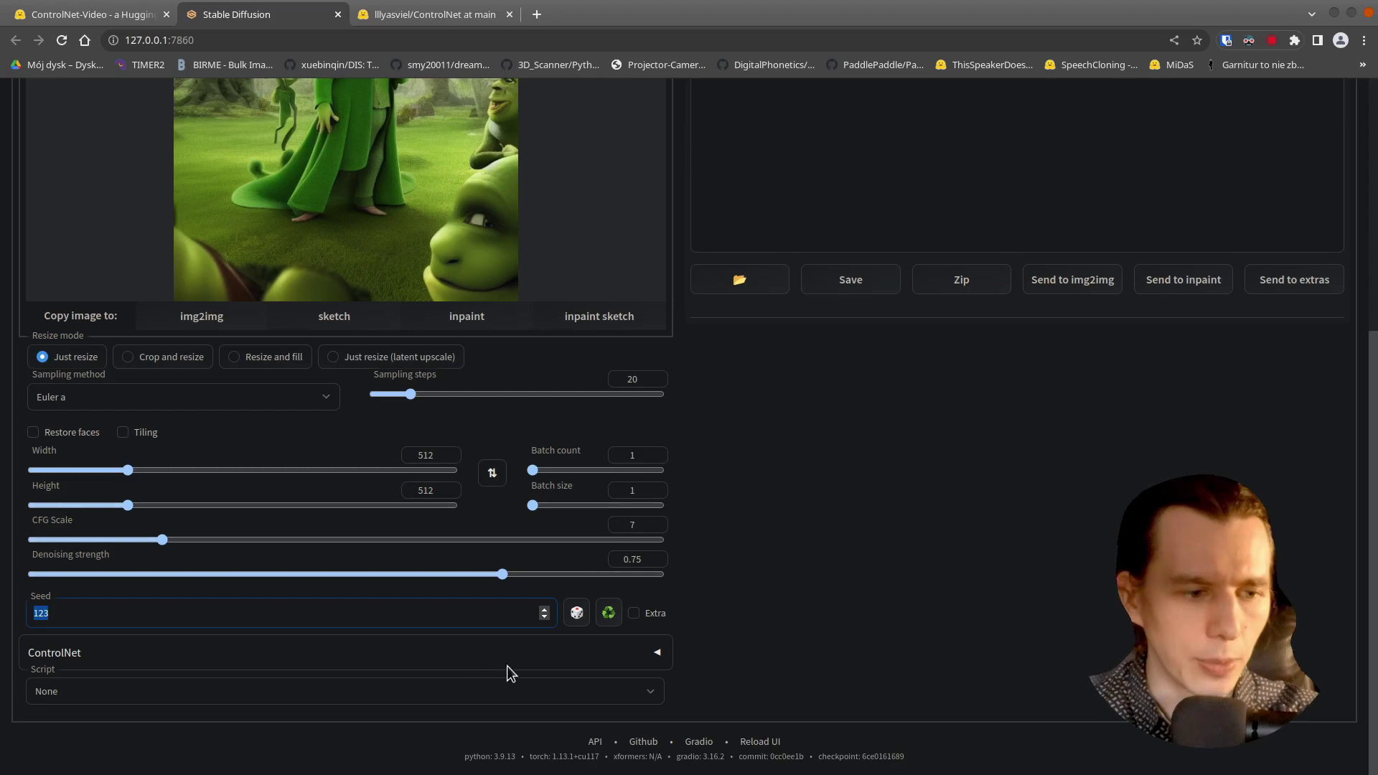
Step: Expand ControlNet and set preprocessor openpose with model control_sd15_openpose
{"action": "left_click", "coordinate": [539, 661]}
{"action": "scroll", "coordinate": [821, 637], "scroll_direction": "down", "scroll_amount": 6}
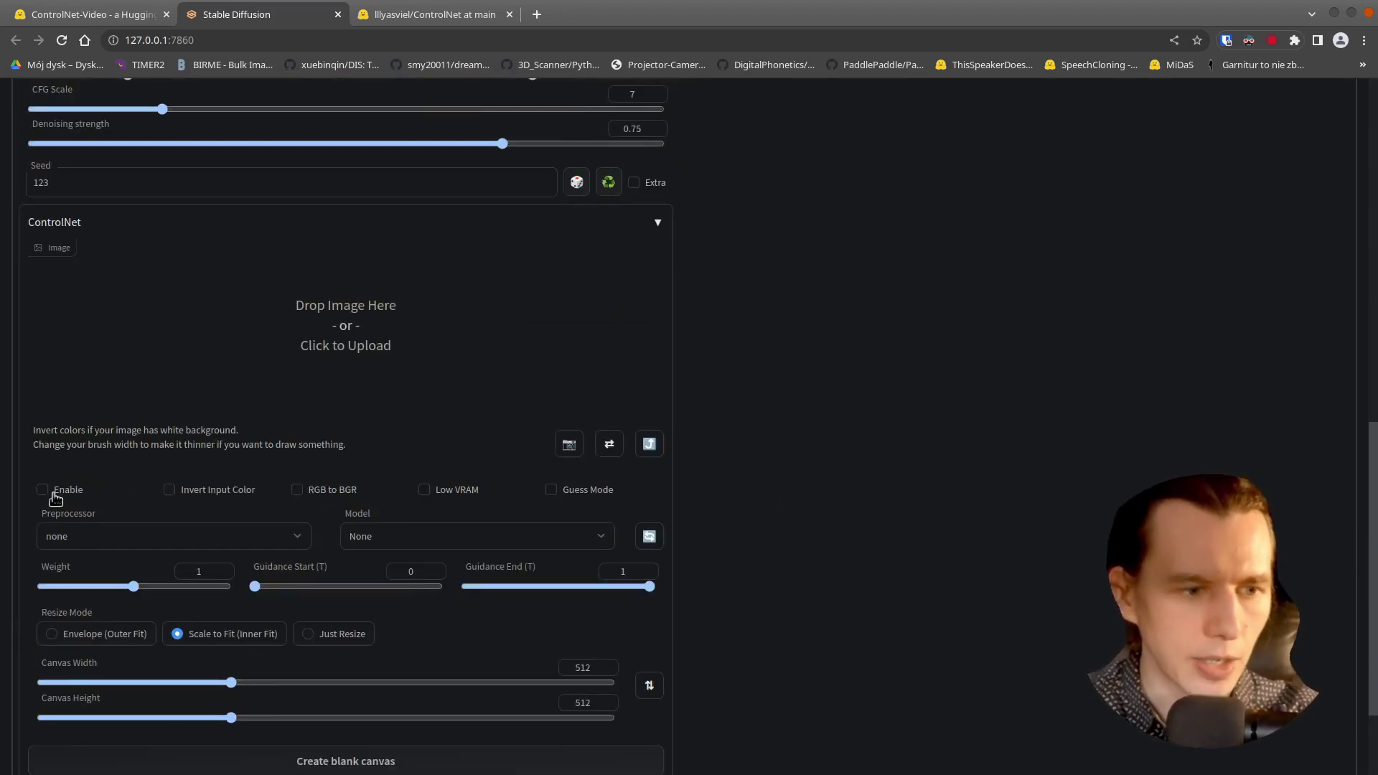
{"action": "left_click", "coordinate": [128, 542]}
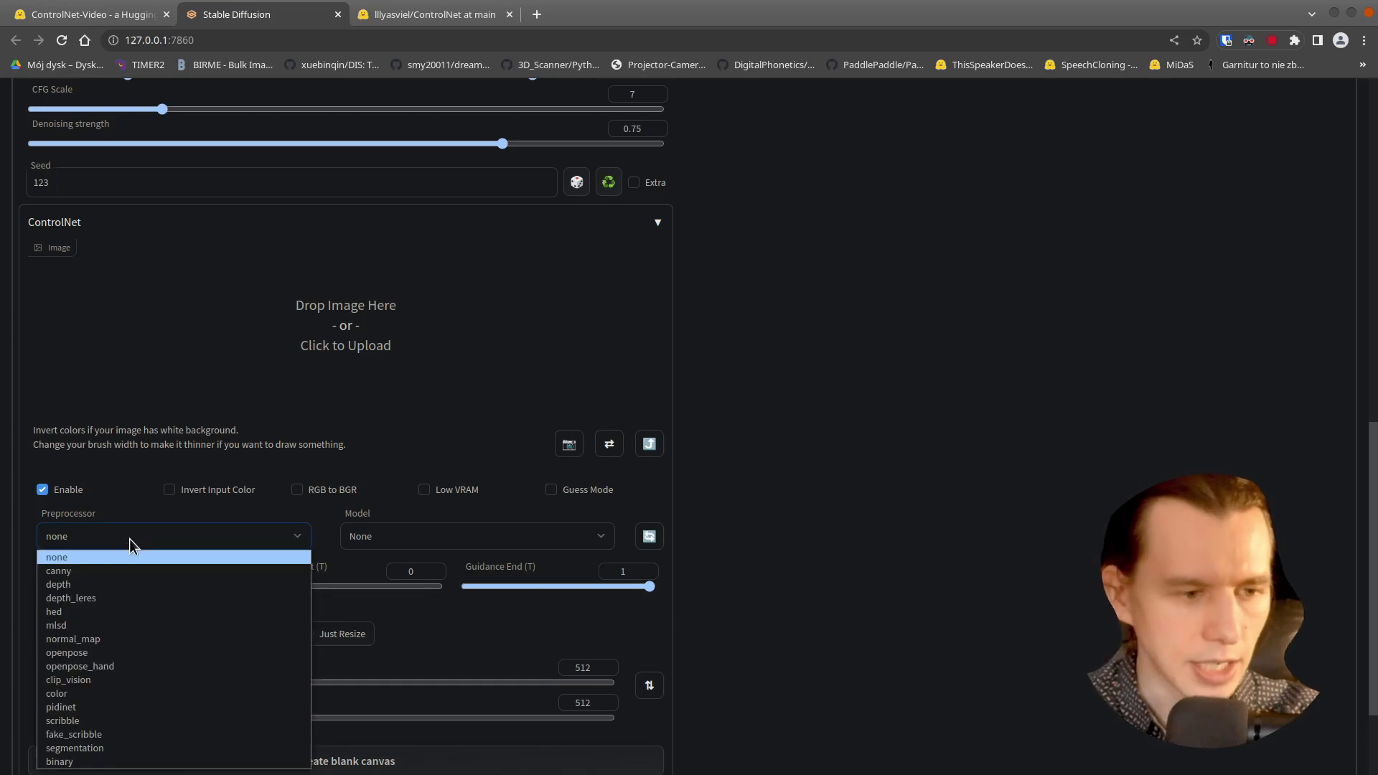
{"action": "left_click", "coordinate": [145, 652]}
{"action": "left_click", "coordinate": [474, 537]}
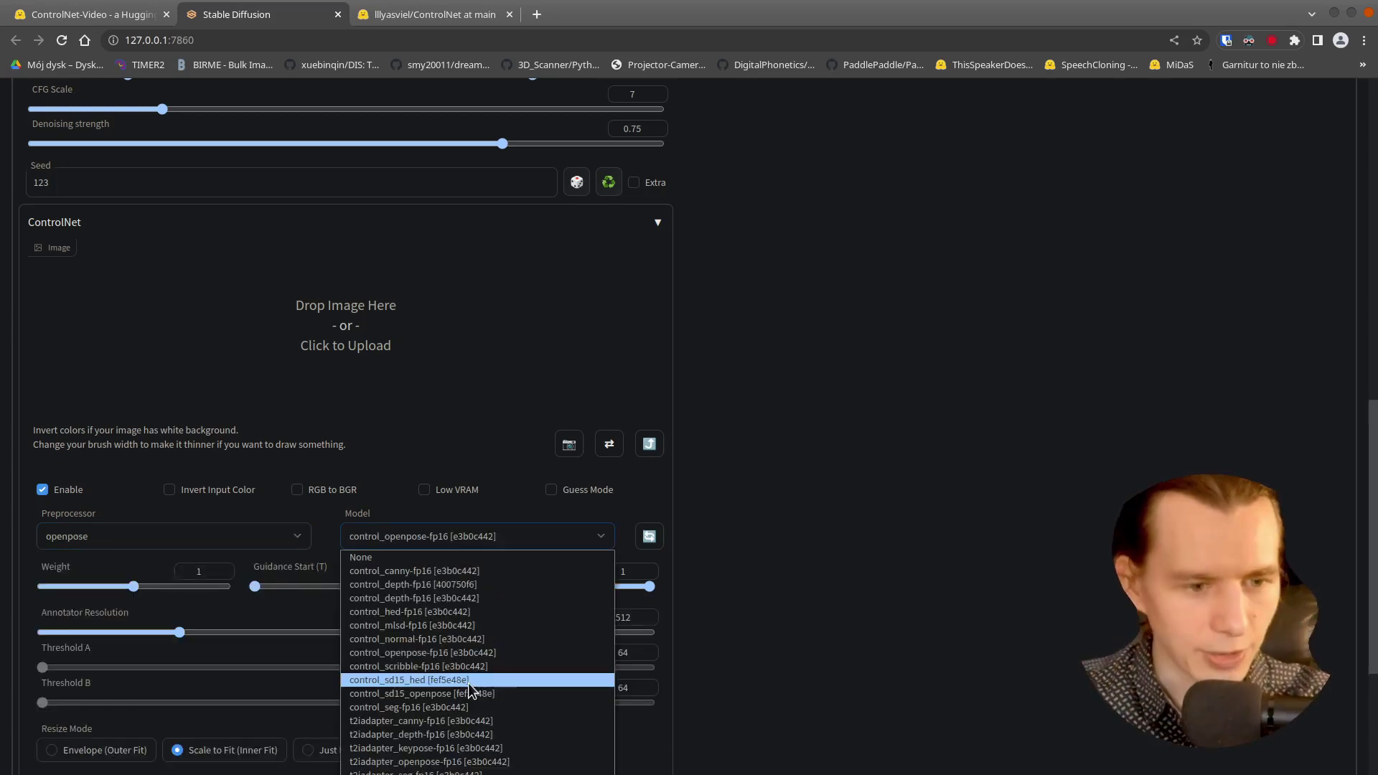
{"action": "left_click", "coordinate": [458, 694]}
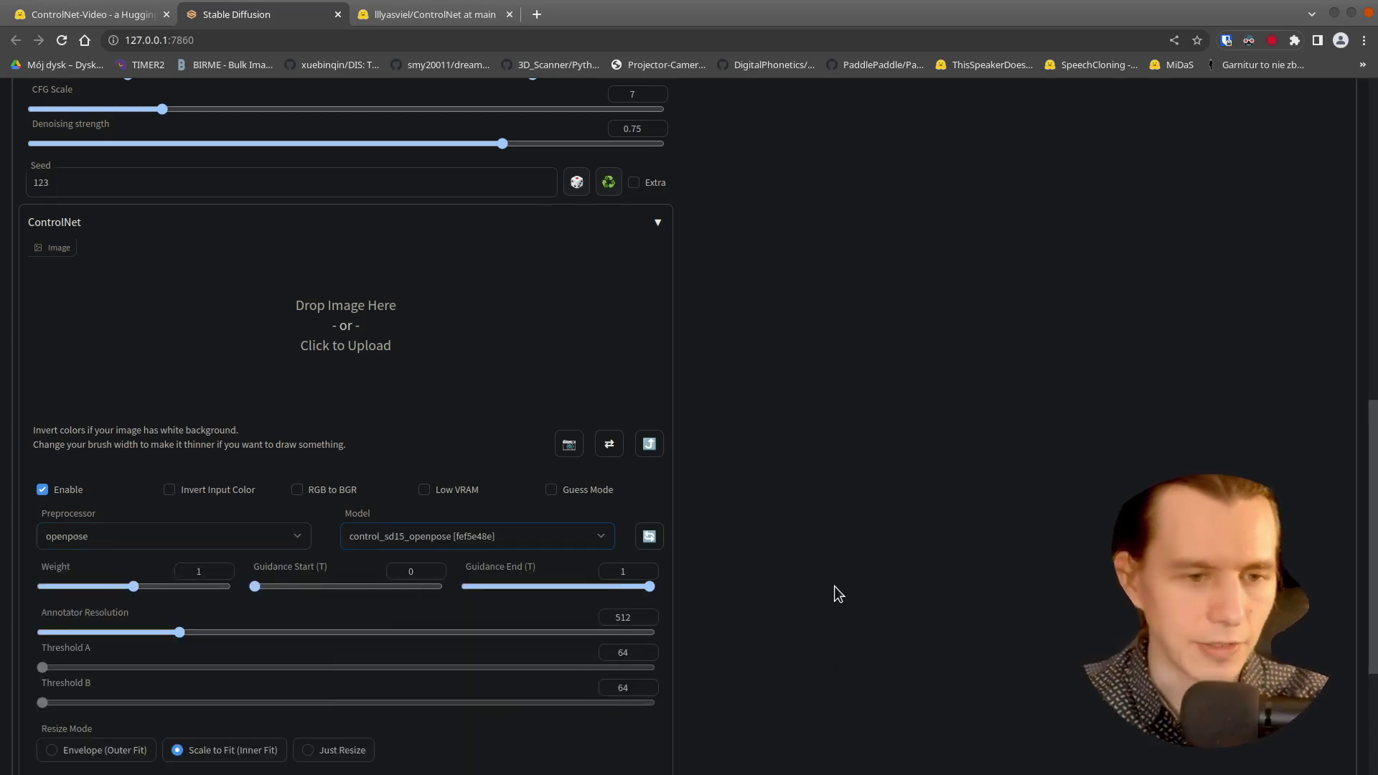
{"action": "scroll", "coordinate": [871, 572], "scroll_direction": "down", "scroll_amount": 4}
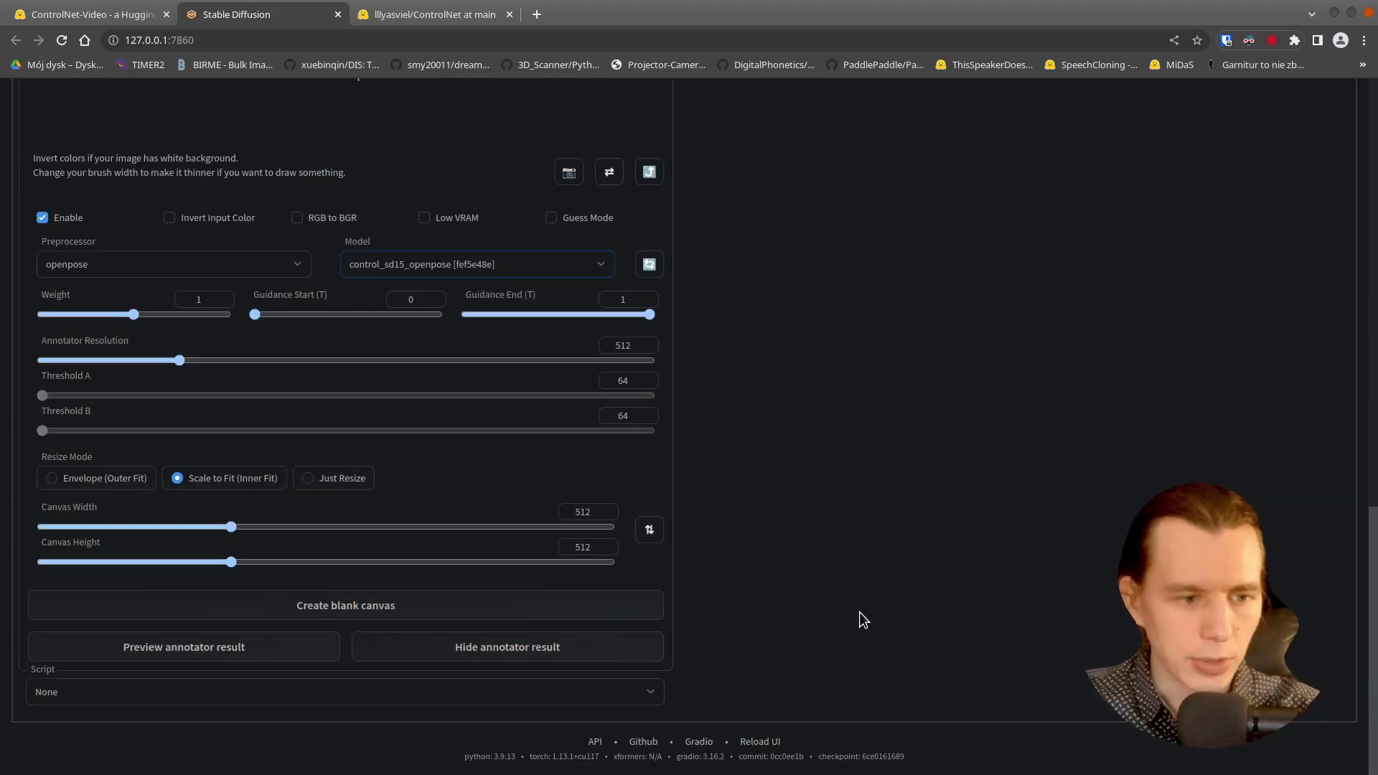
{"action": "scroll", "coordinate": [945, 601], "scroll_direction": "up", "scroll_amount": 15}
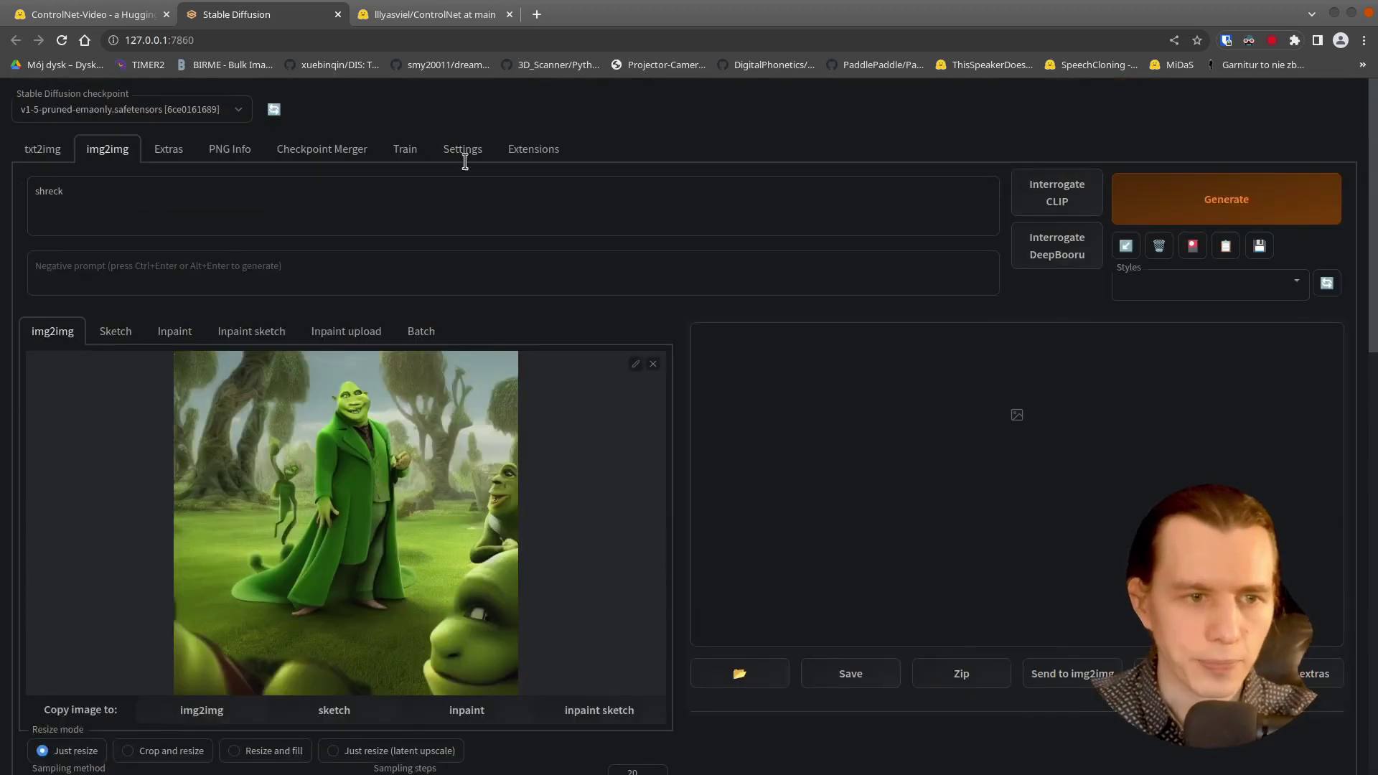
Step: On the ControlNet settings page, check 'Allow other script to control this extension'
{"action": "left_click", "coordinate": [448, 151]}
{"action": "scroll", "coordinate": [643, 328], "scroll_direction": "down", "scroll_amount": 2}
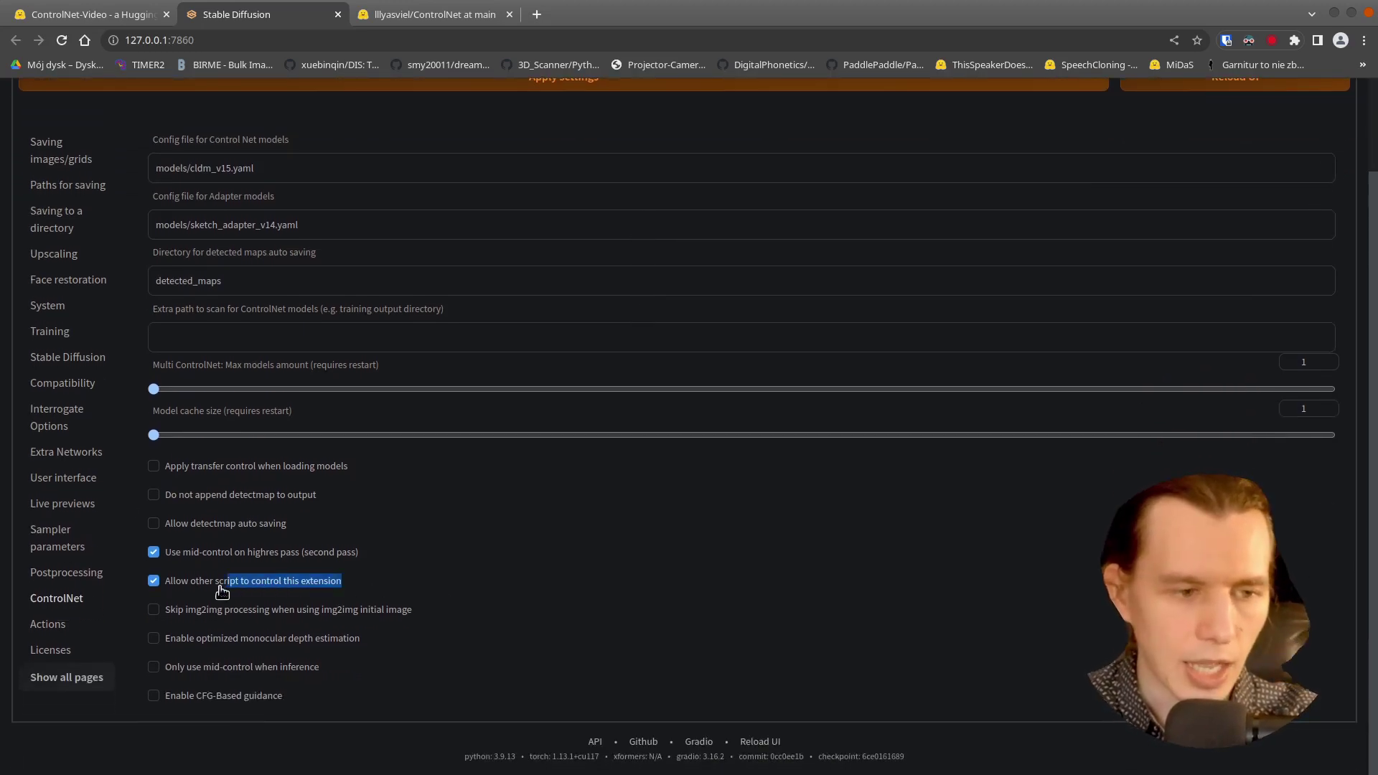
{"action": "left_click_drag", "start_coordinate": [222, 590], "coordinate": [160, 587]}
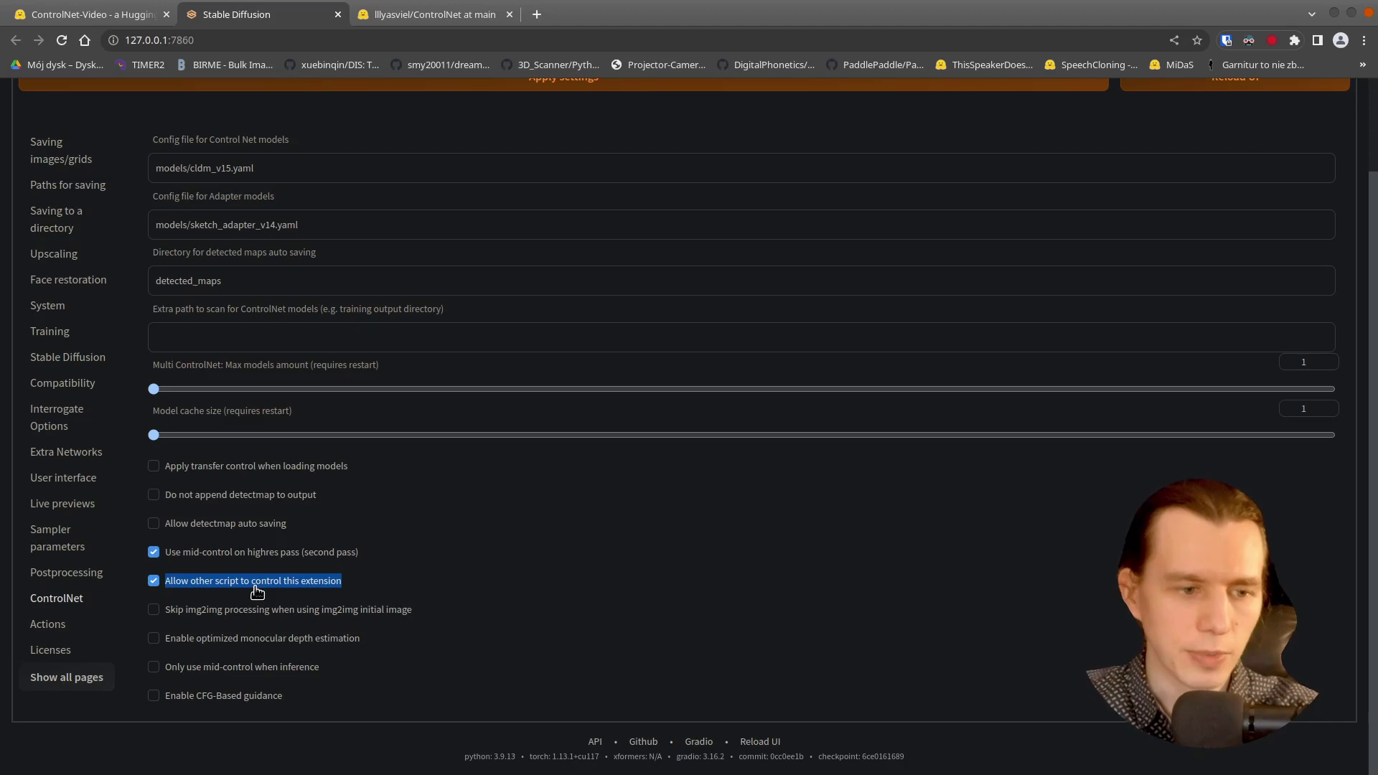
{"action": "scroll", "coordinate": [491, 587], "scroll_direction": "up", "scroll_amount": 2}
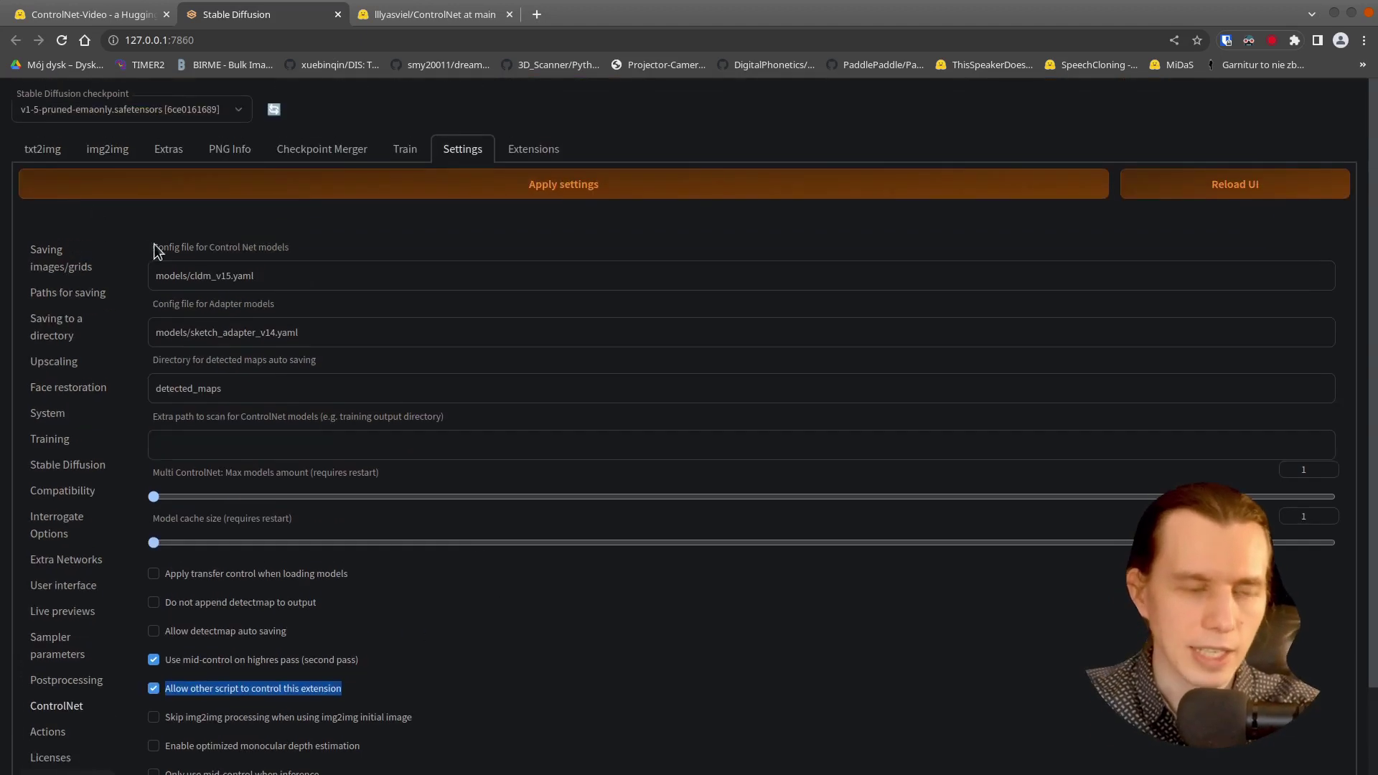
Step: Back in img2img, select the controlnet m2m script
{"action": "left_click", "coordinate": [138, 148]}
{"action": "scroll", "coordinate": [812, 329], "scroll_direction": "down", "scroll_amount": 15}
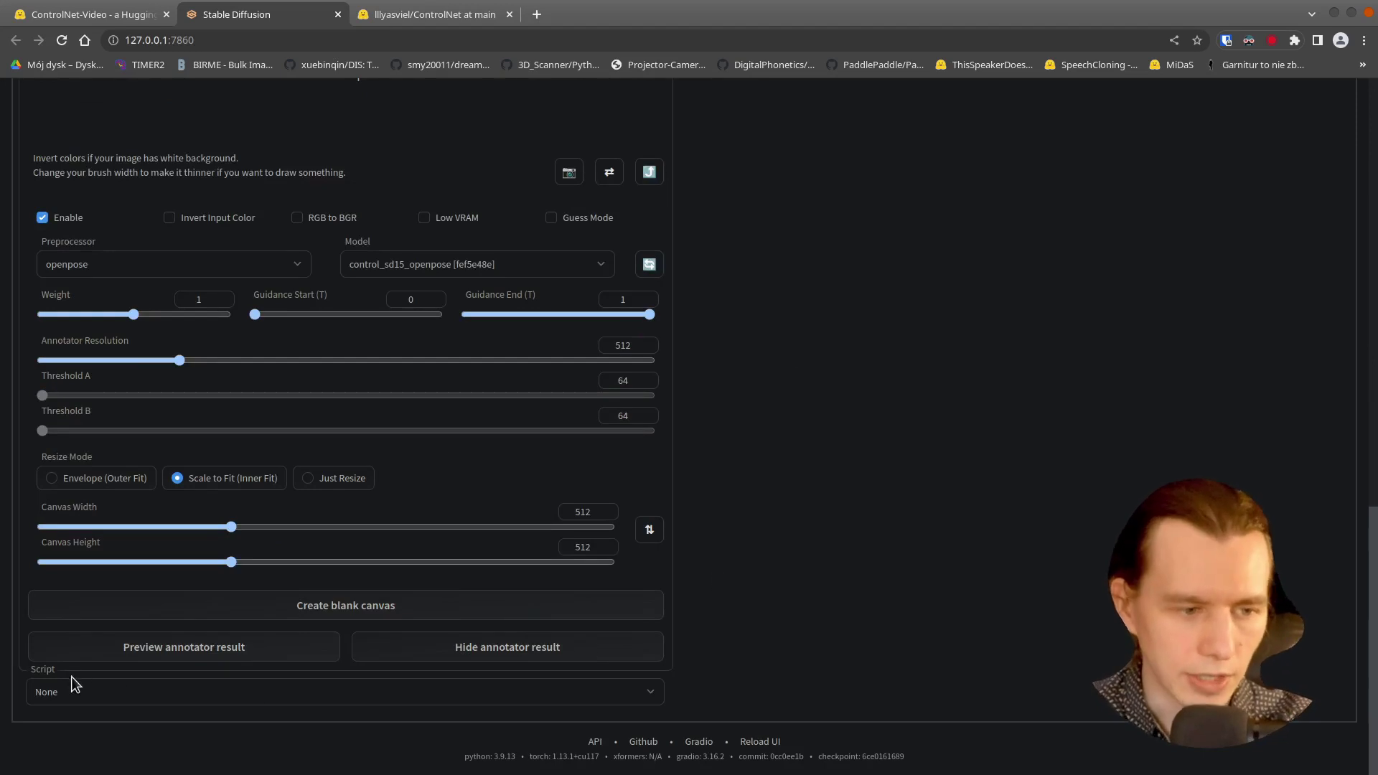
{"action": "left_click", "coordinate": [127, 695]}
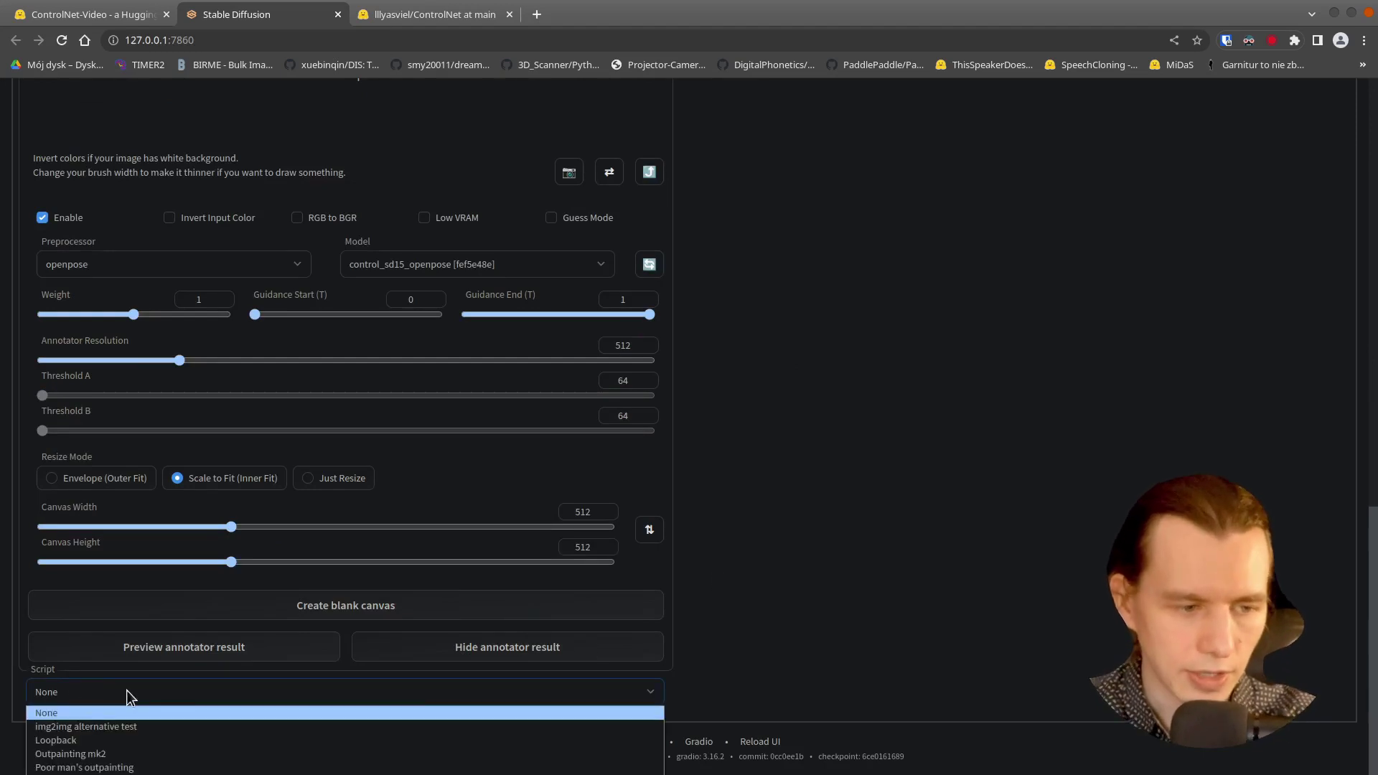
{"action": "left_click", "coordinate": [283, 768]}
Step: Expand ControlNet-M2M and load the dance video as the pose source
{"action": "scroll", "coordinate": [893, 575], "scroll_direction": "down", "scroll_amount": 1}
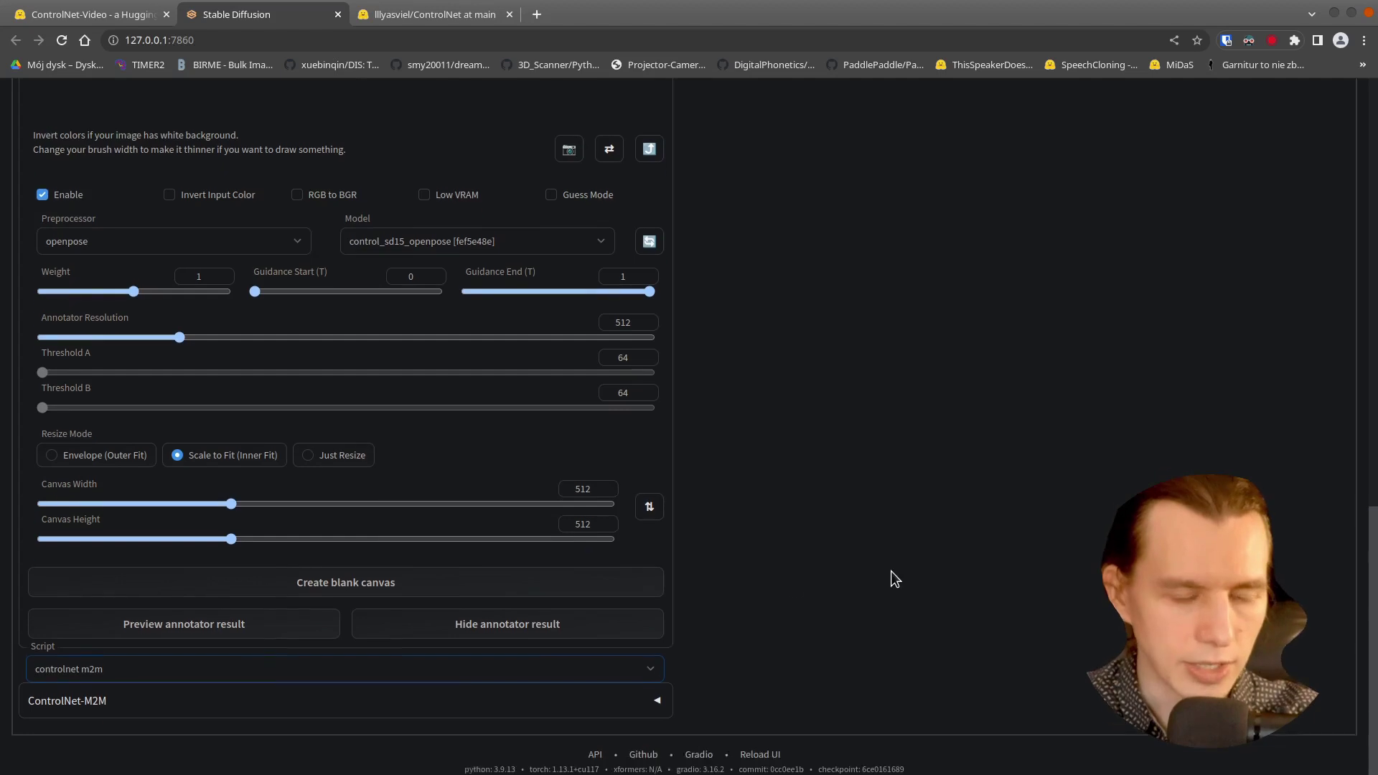
{"action": "left_click", "coordinate": [658, 689]}
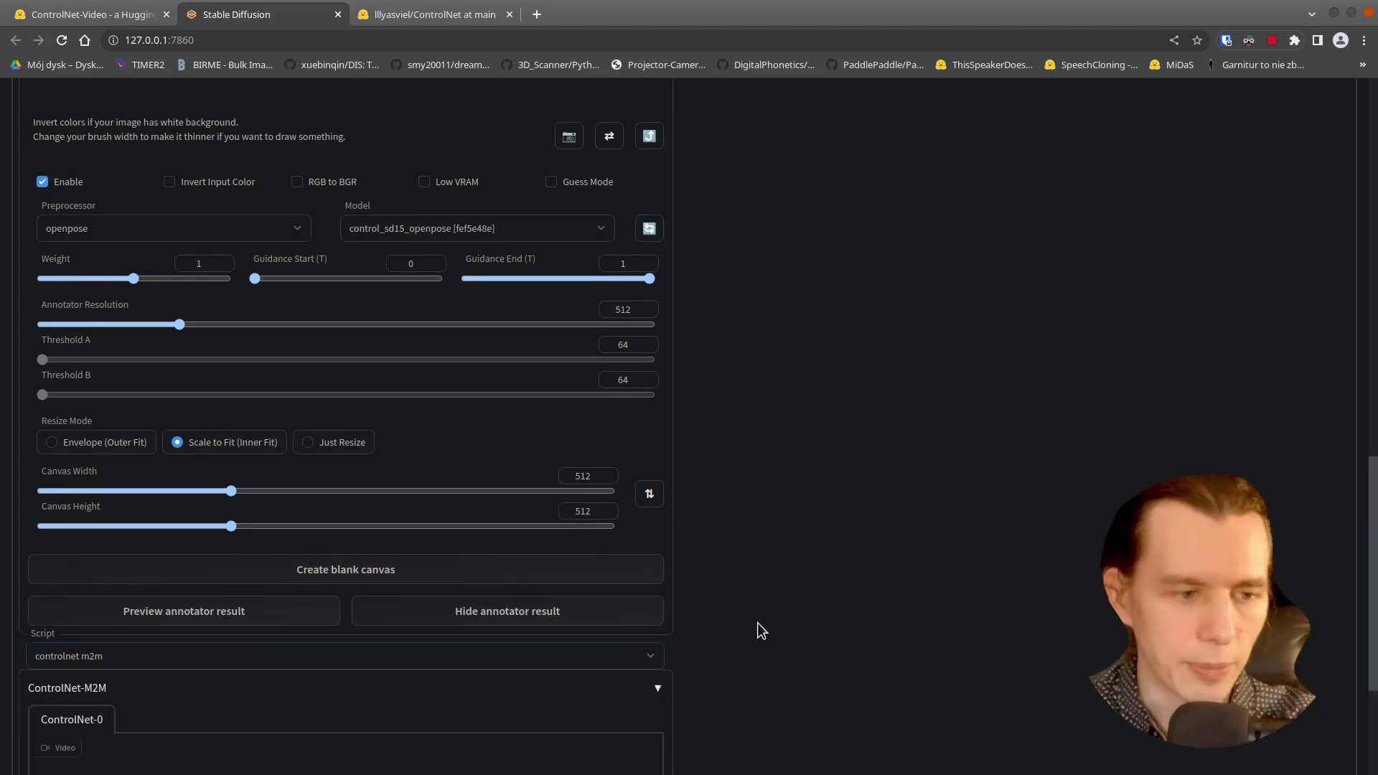
{"action": "scroll", "coordinate": [758, 603], "scroll_direction": "down", "scroll_amount": 4}
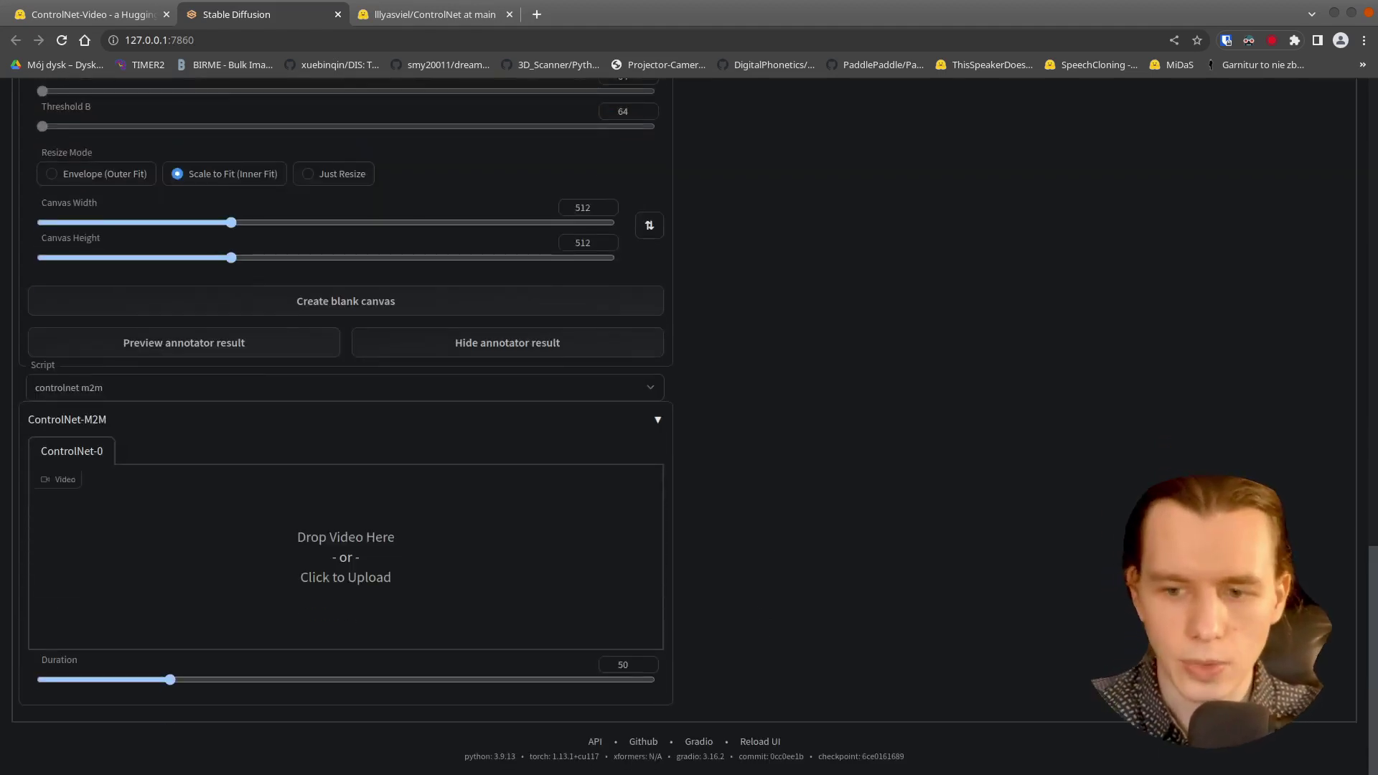
{"action": "left_click_drag", "start_coordinate": [859, 616], "coordinate": [436, 566]}
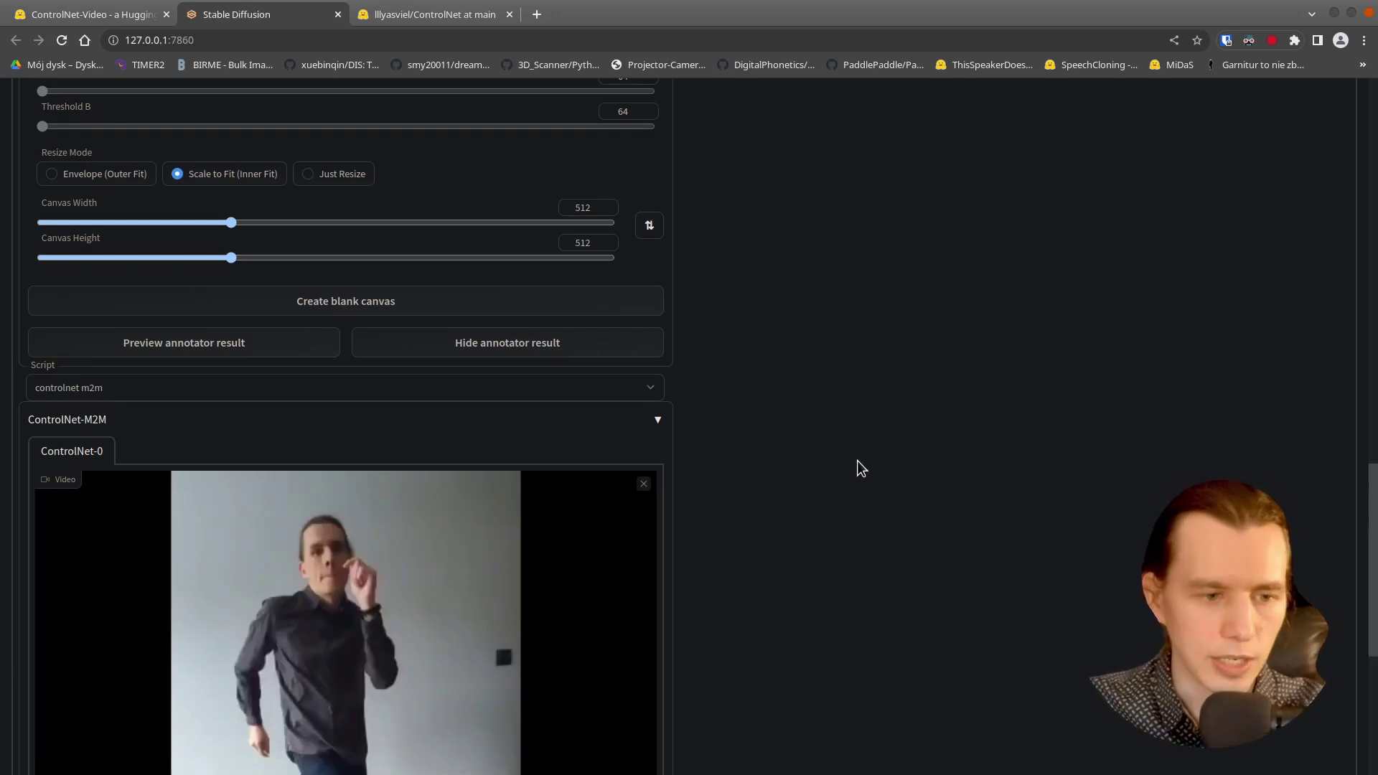
{"action": "scroll", "coordinate": [858, 467], "scroll_direction": "down", "scroll_amount": 6}
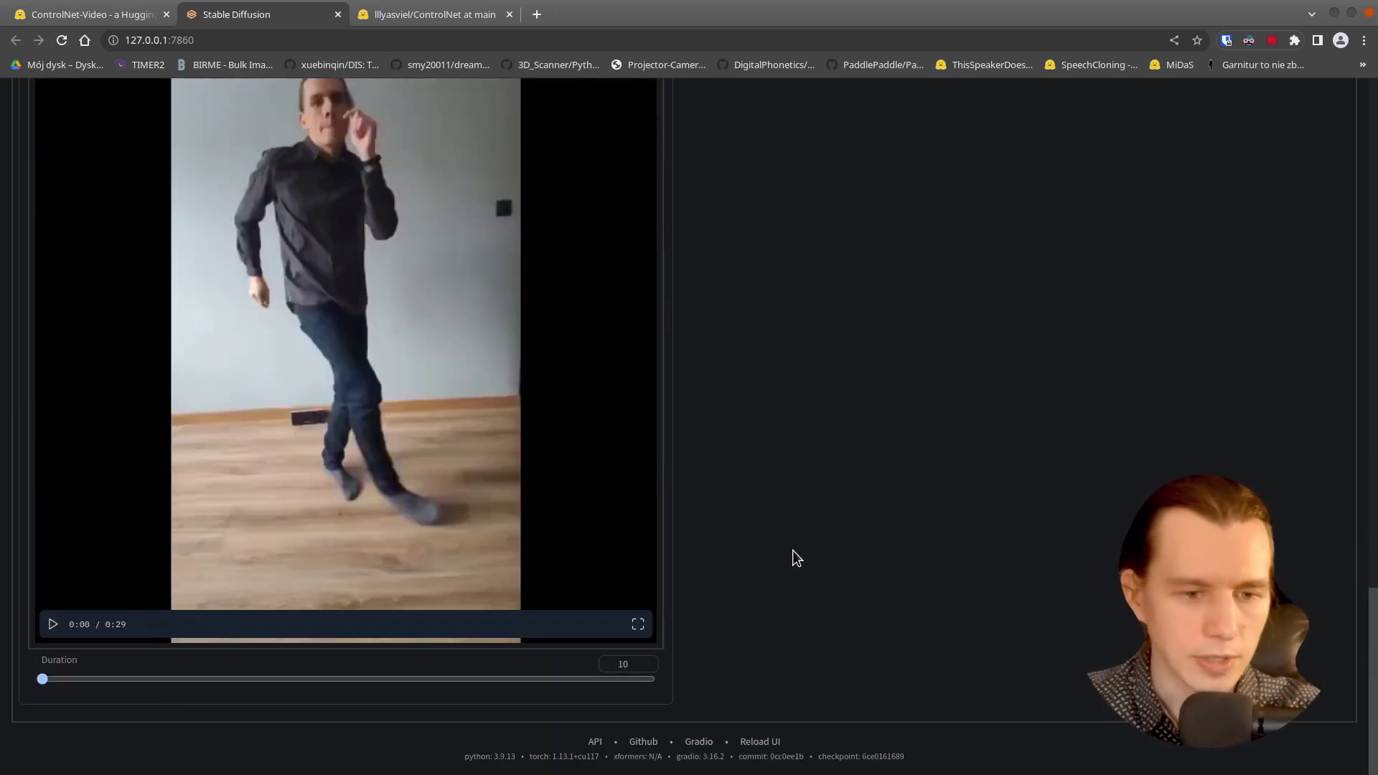
{"action": "scroll", "coordinate": [773, 581], "scroll_direction": "up", "scroll_amount": 7}
{"action": "scroll", "coordinate": [773, 582], "scroll_direction": "up", "scroll_amount": 6}
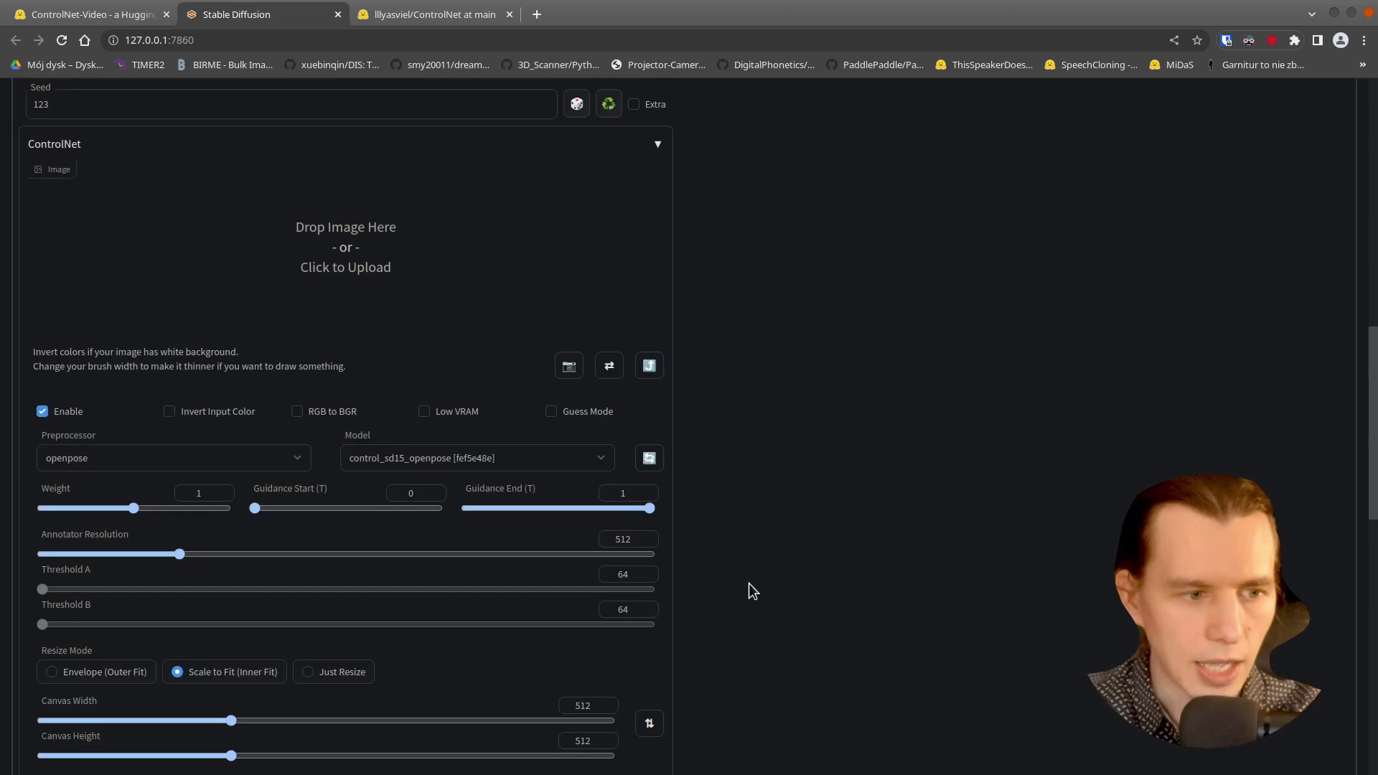
{"action": "scroll", "coordinate": [804, 569], "scroll_direction": "up", "scroll_amount": 10}
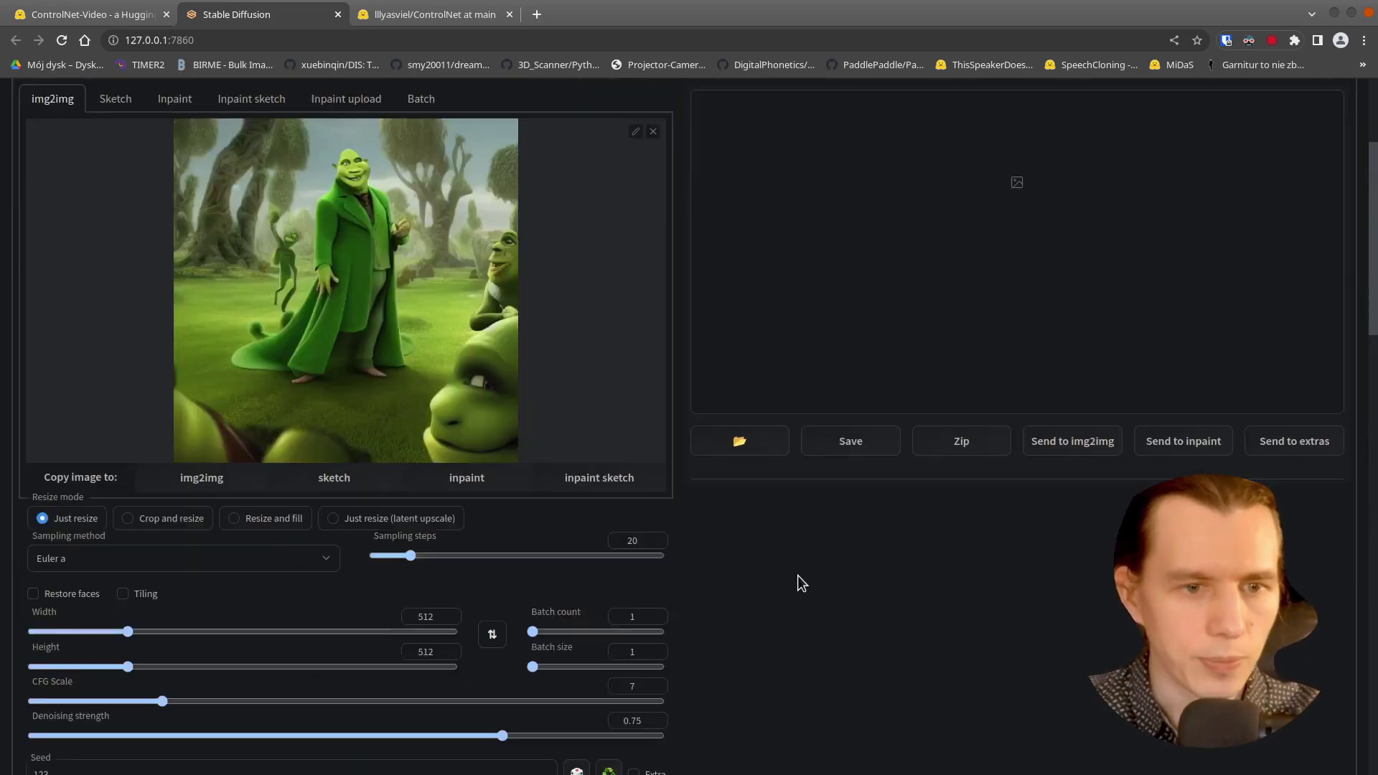
{"action": "scroll", "coordinate": [799, 580], "scroll_direction": "down", "scroll_amount": 7}
{"action": "scroll", "coordinate": [794, 610], "scroll_direction": "up", "scroll_amount": 10}
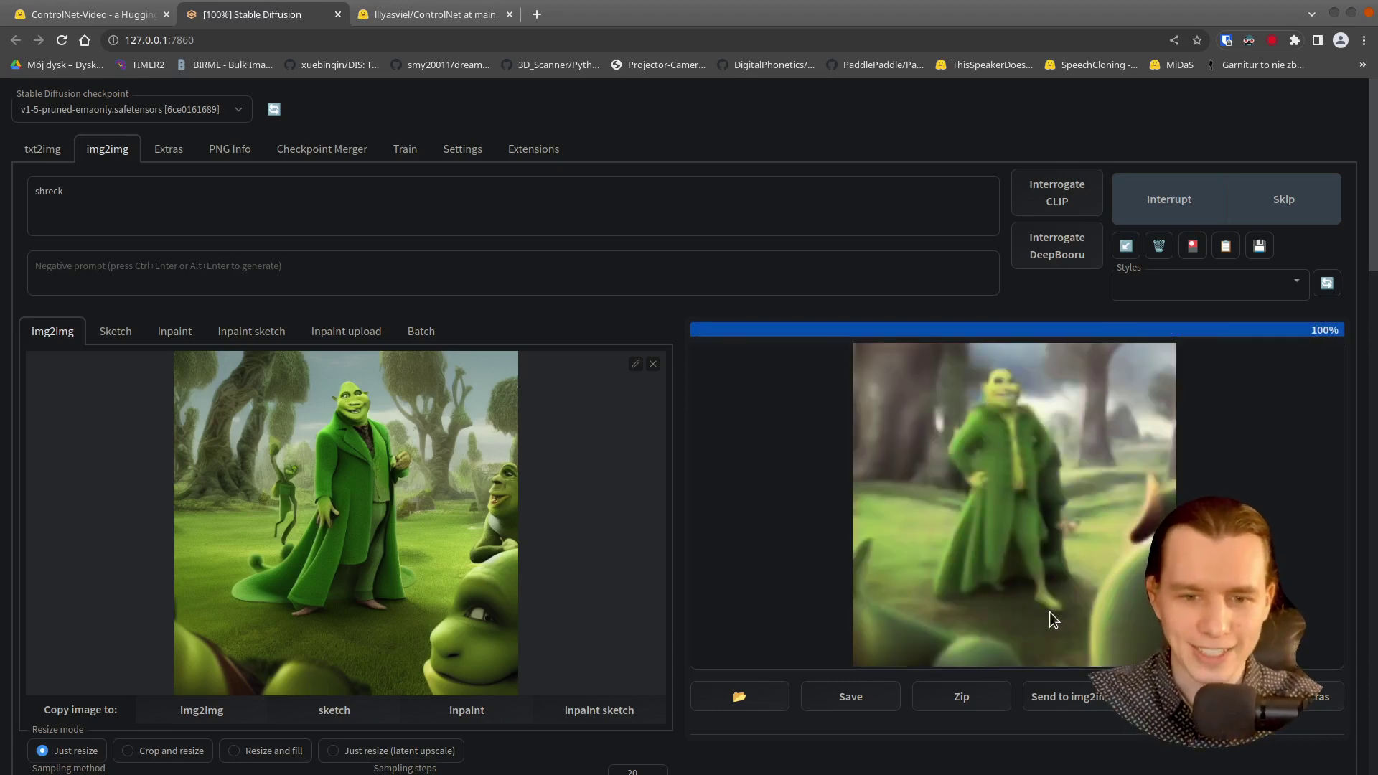
Step: Scroll between the M2M video input and the generated Shrek frame to compare them
{"action": "scroll", "coordinate": [970, 592], "scroll_direction": "down", "scroll_amount": 7}
{"action": "scroll", "coordinate": [959, 583], "scroll_direction": "down", "scroll_amount": 15}
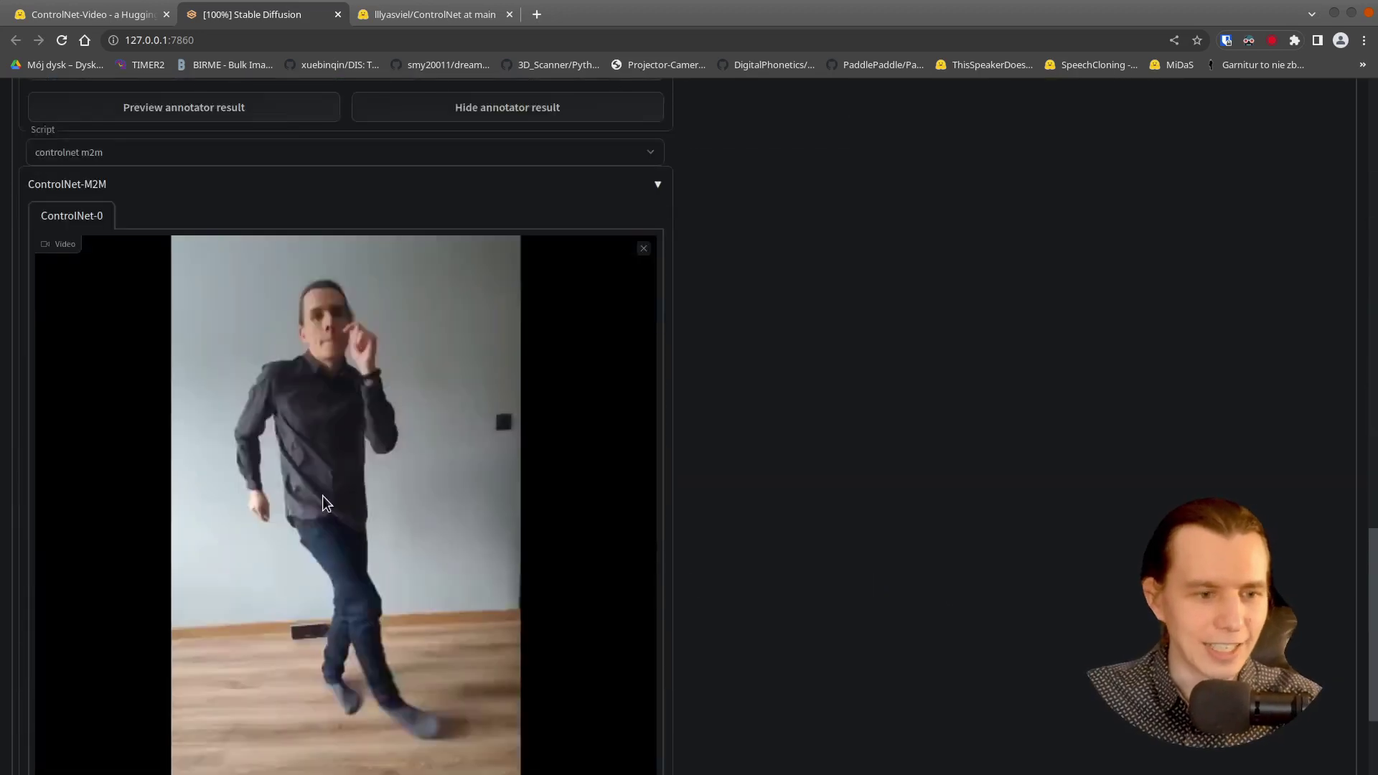
{"action": "scroll", "coordinate": [907, 606], "scroll_direction": "up", "scroll_amount": 20}
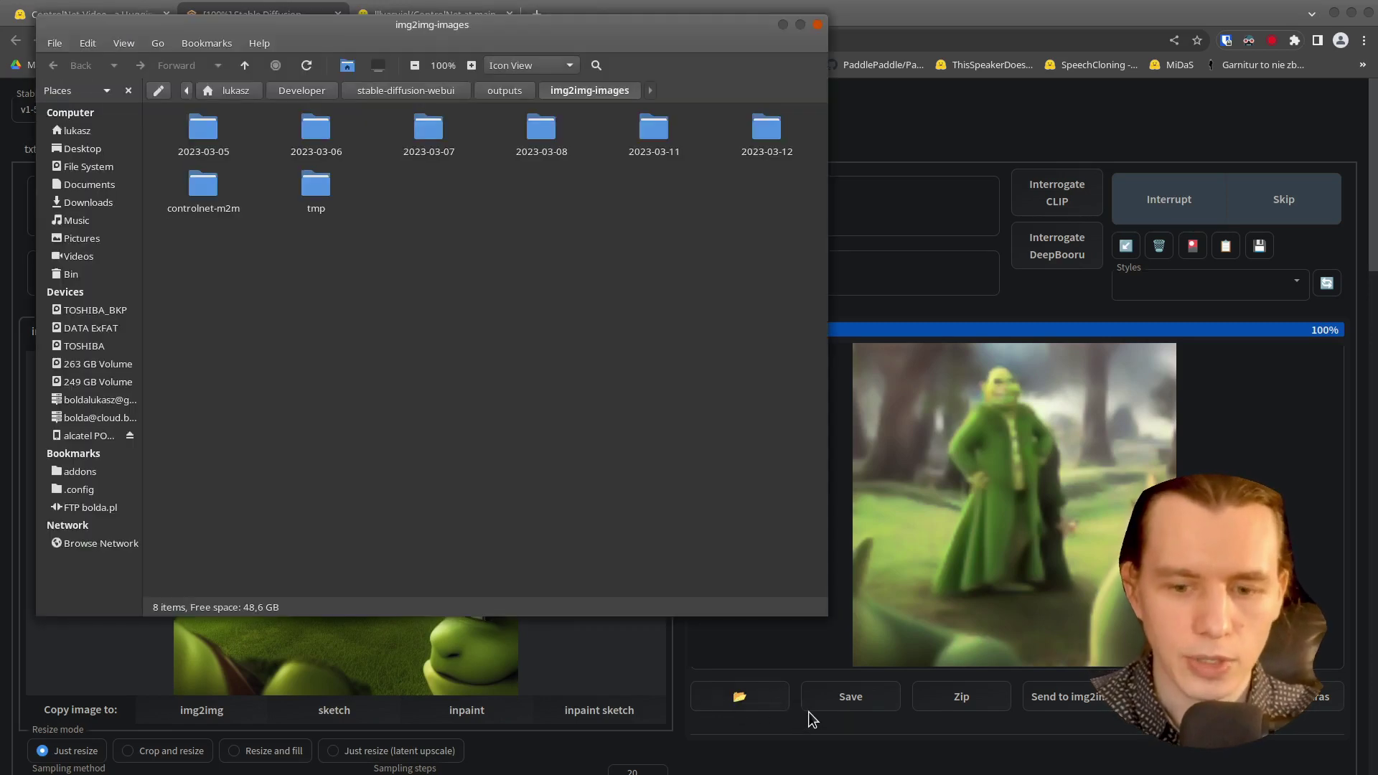
Step: Open the 2023-03-12 output folder and step through the frames starting at 00000-123.png
{"action": "left_click", "coordinate": [772, 136]}
{"action": "double_click", "coordinate": [772, 136]}
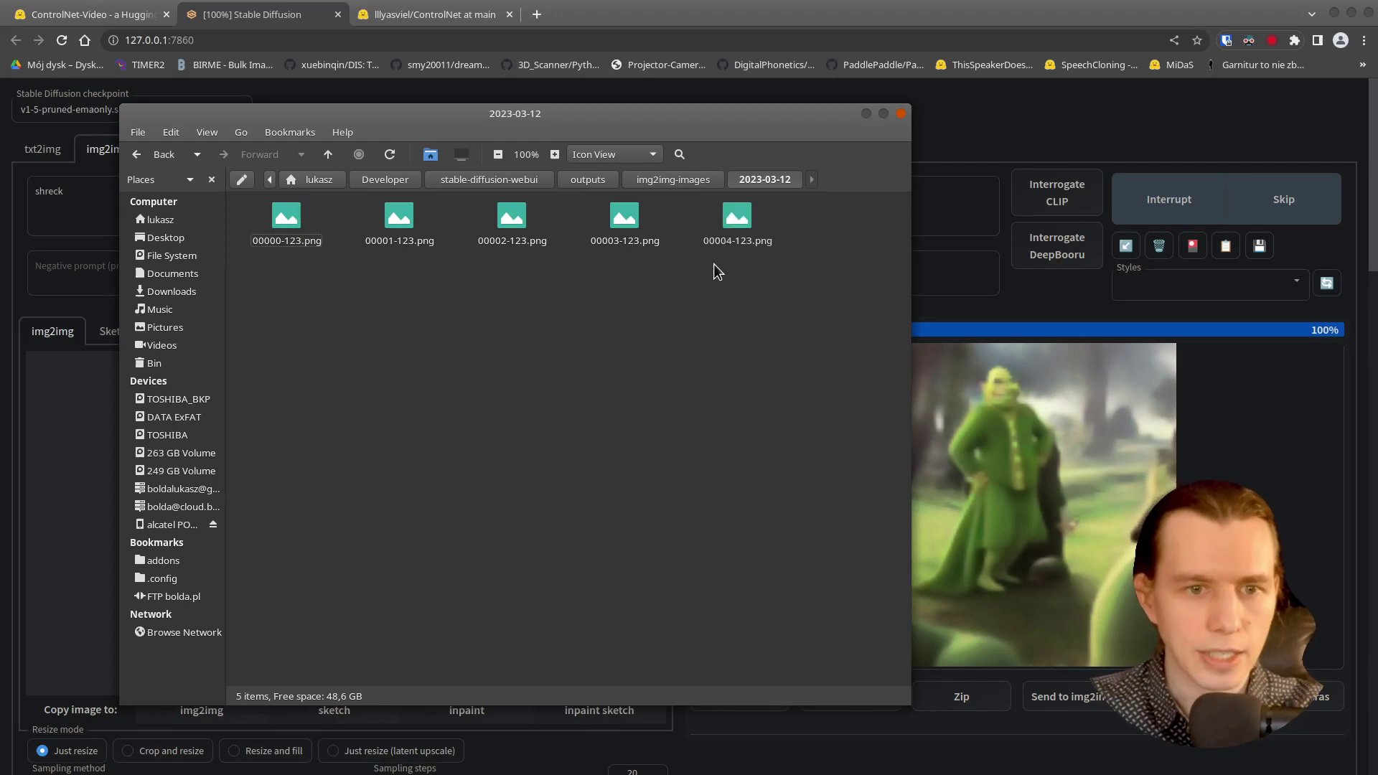
{"action": "double_click", "coordinate": [287, 216]}
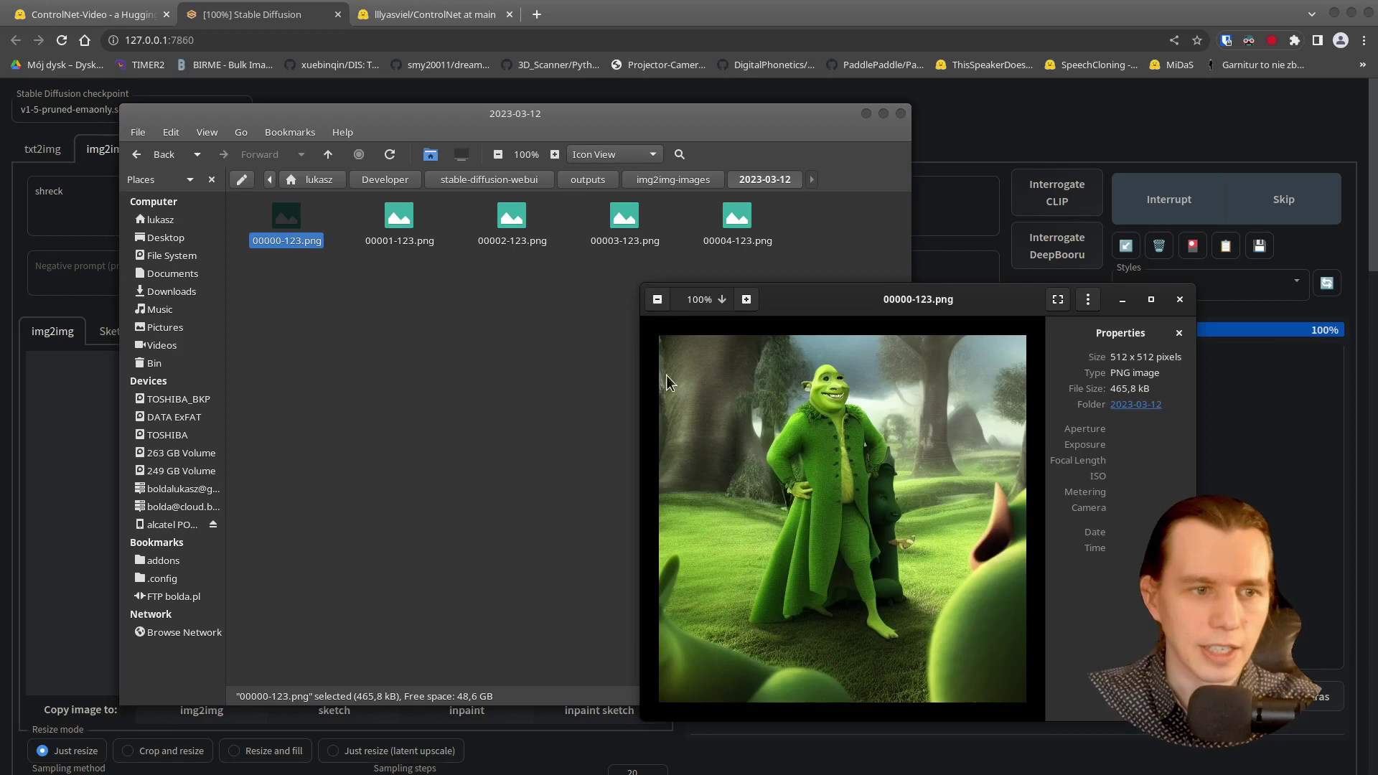
{"action": "scroll", "coordinate": [666, 375], "scroll_direction": "down", "scroll_amount": 1}
{"action": "scroll", "coordinate": [913, 527], "scroll_direction": "down", "scroll_amount": 1}
{"action": "scroll", "coordinate": [913, 527], "scroll_direction": "up", "scroll_amount": 1}
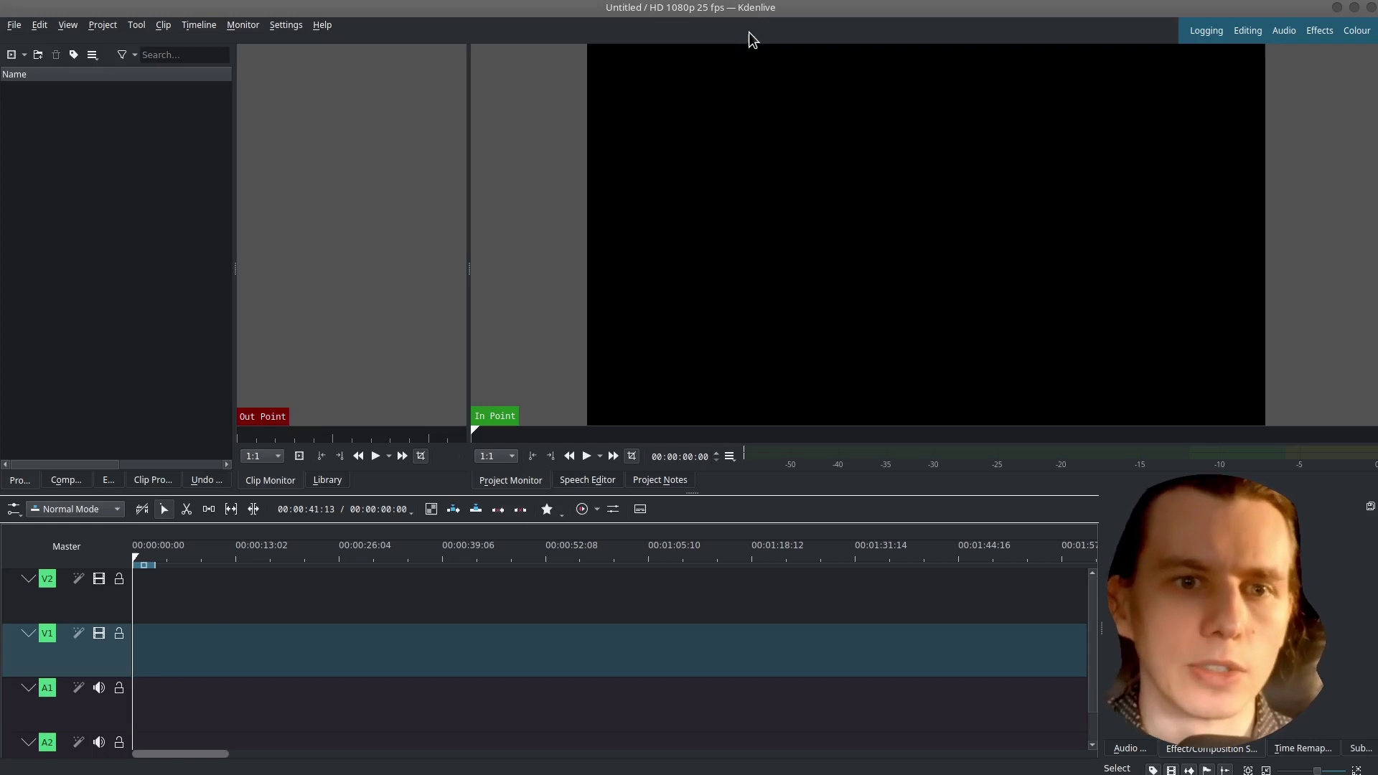
Step: Start a new image sequence clip from the project bin and select its default name
{"action": "right_click", "coordinate": [138, 169]}
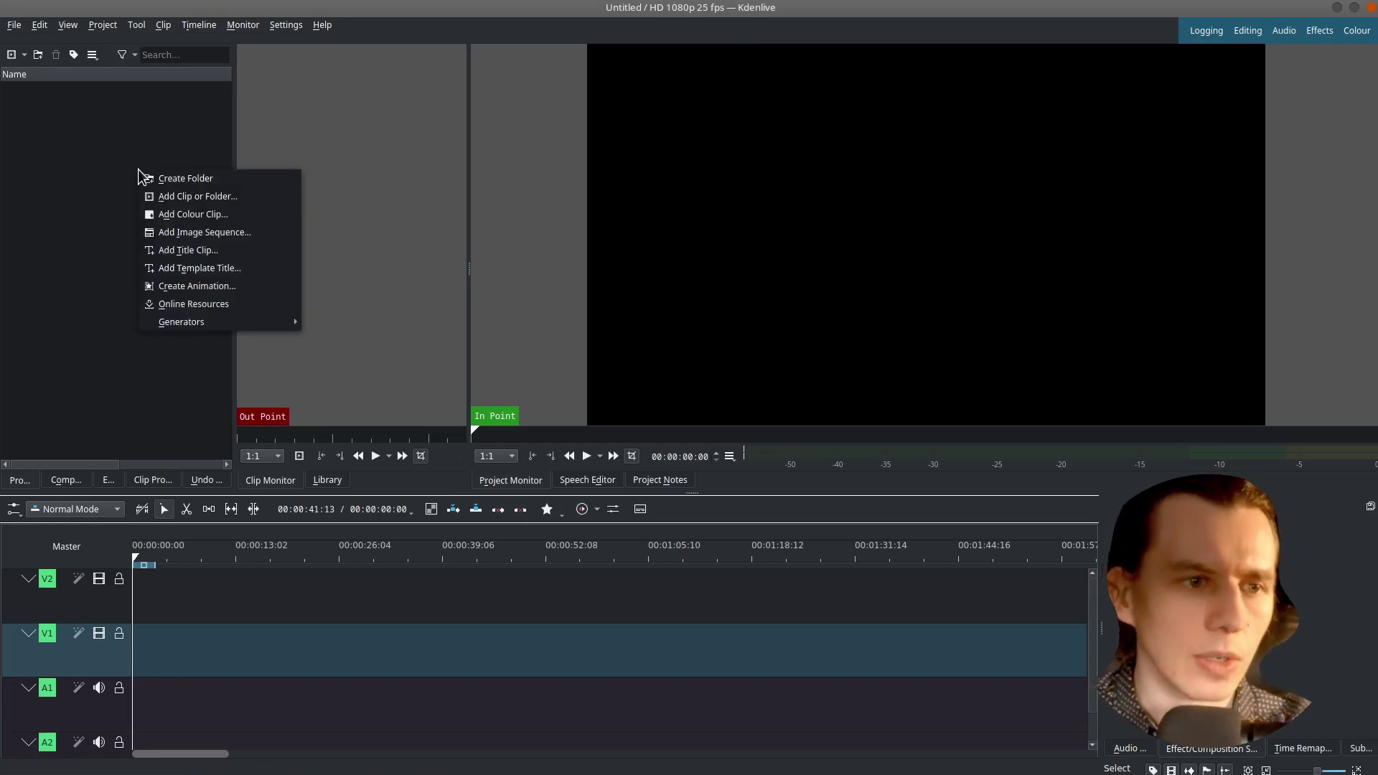
{"action": "left_click", "coordinate": [197, 235]}
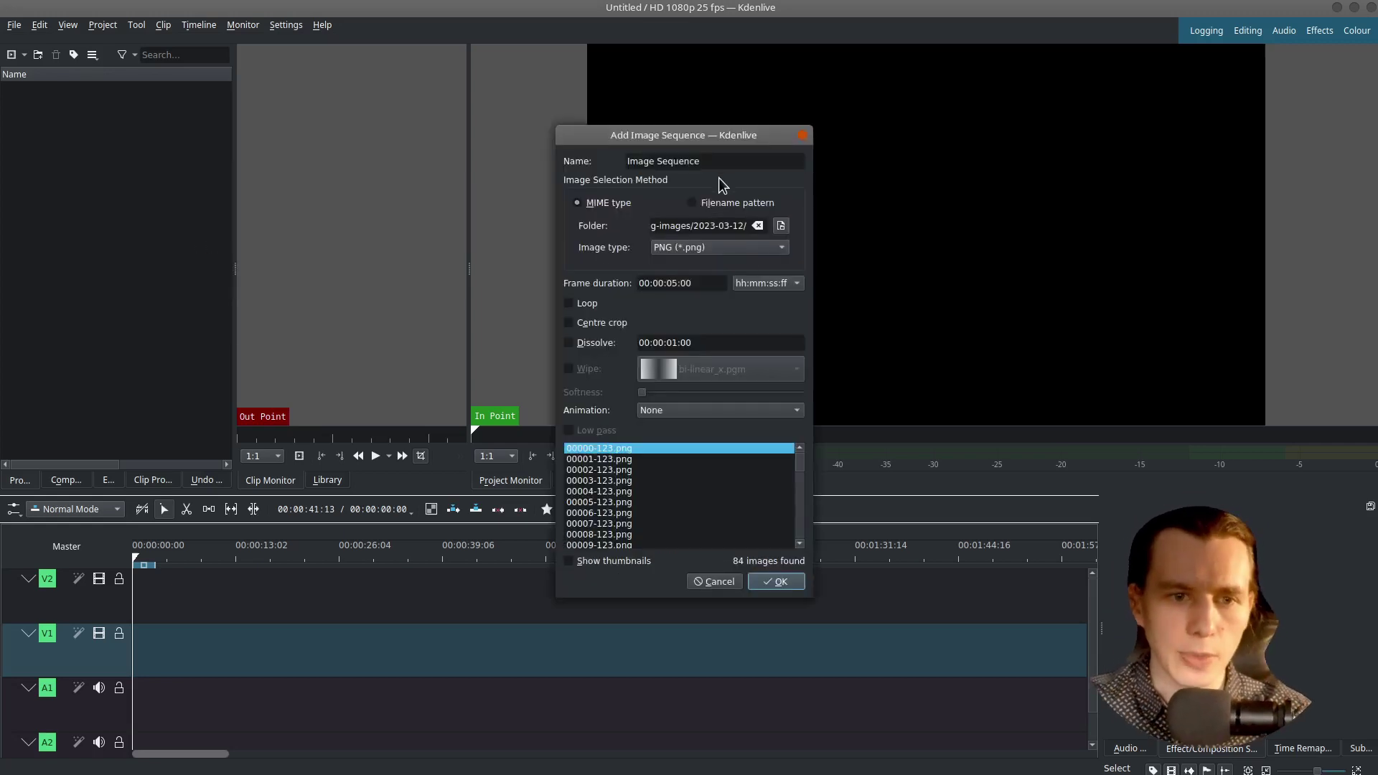
{"action": "left_click_drag", "start_coordinate": [707, 162], "coordinate": [592, 154]}
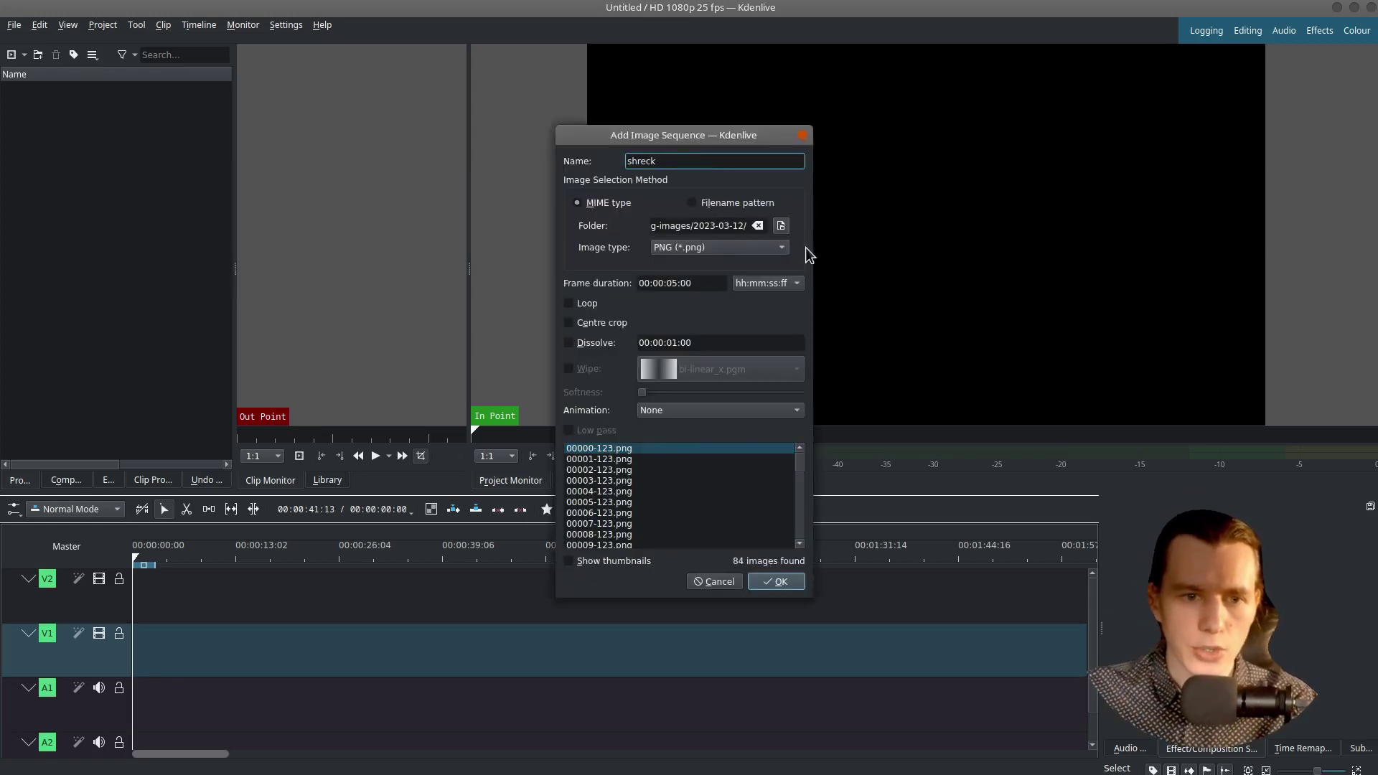
Step: Use stable-diffusion-webui/outputs/img2img-images/2023-03-12 as the source, with frame duration in Frames
{"action": "left_click", "coordinate": [782, 226]}
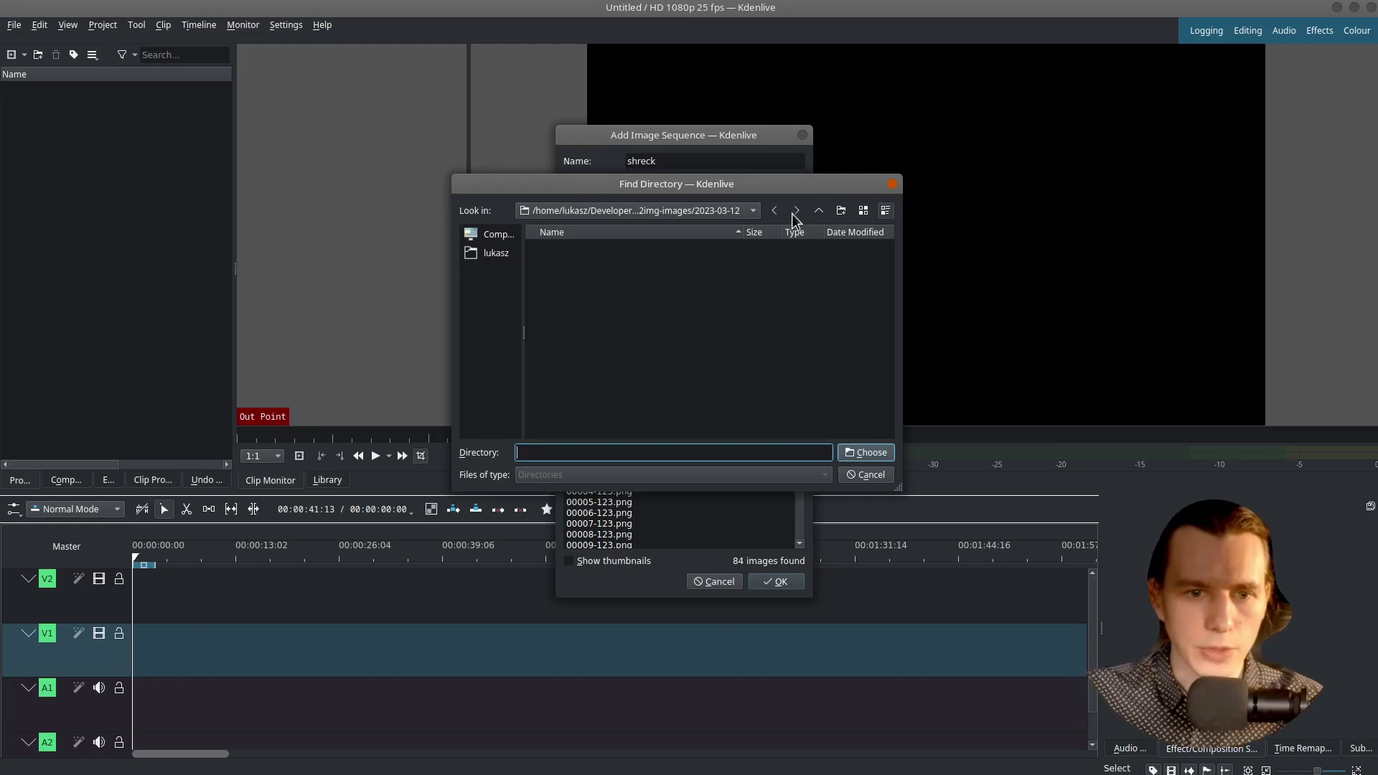
{"action": "left_click", "coordinate": [499, 258]}
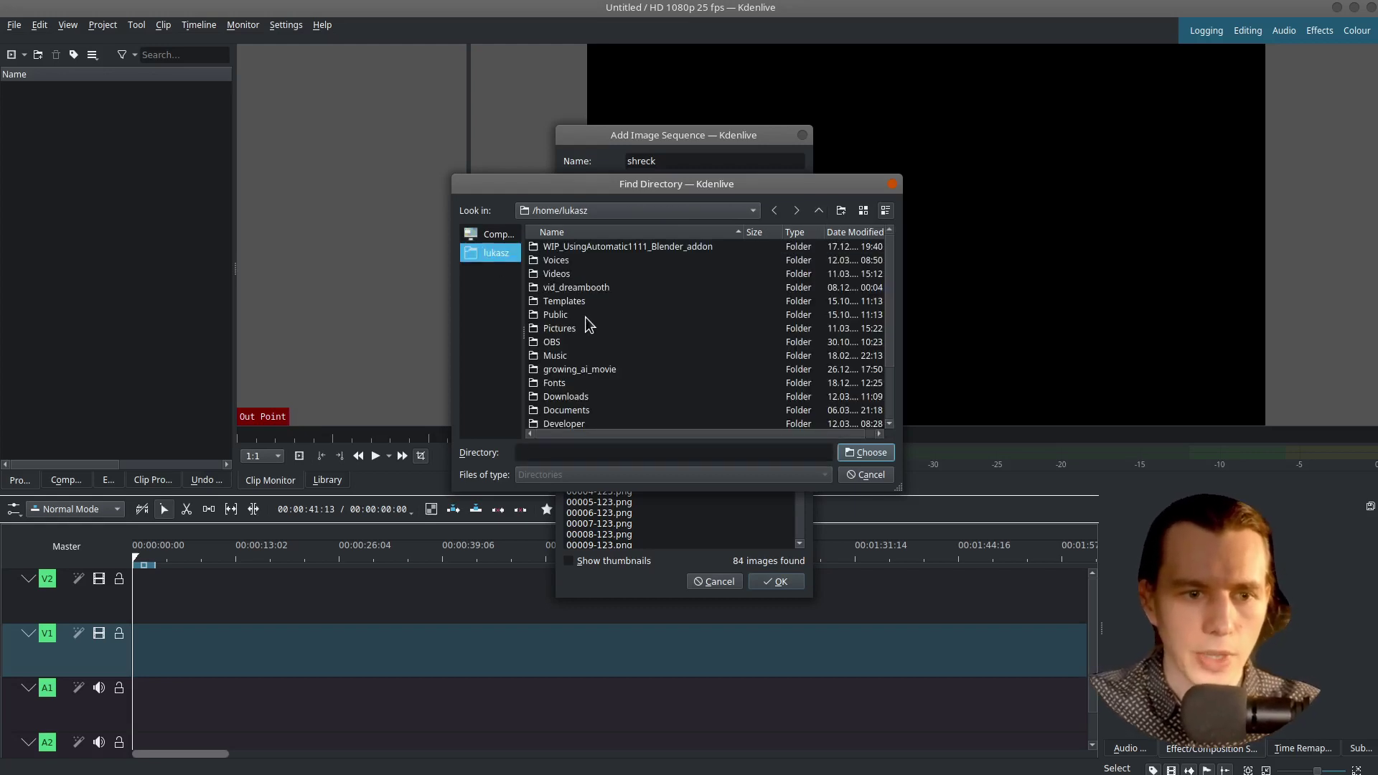
{"action": "double_click", "coordinate": [575, 424]}
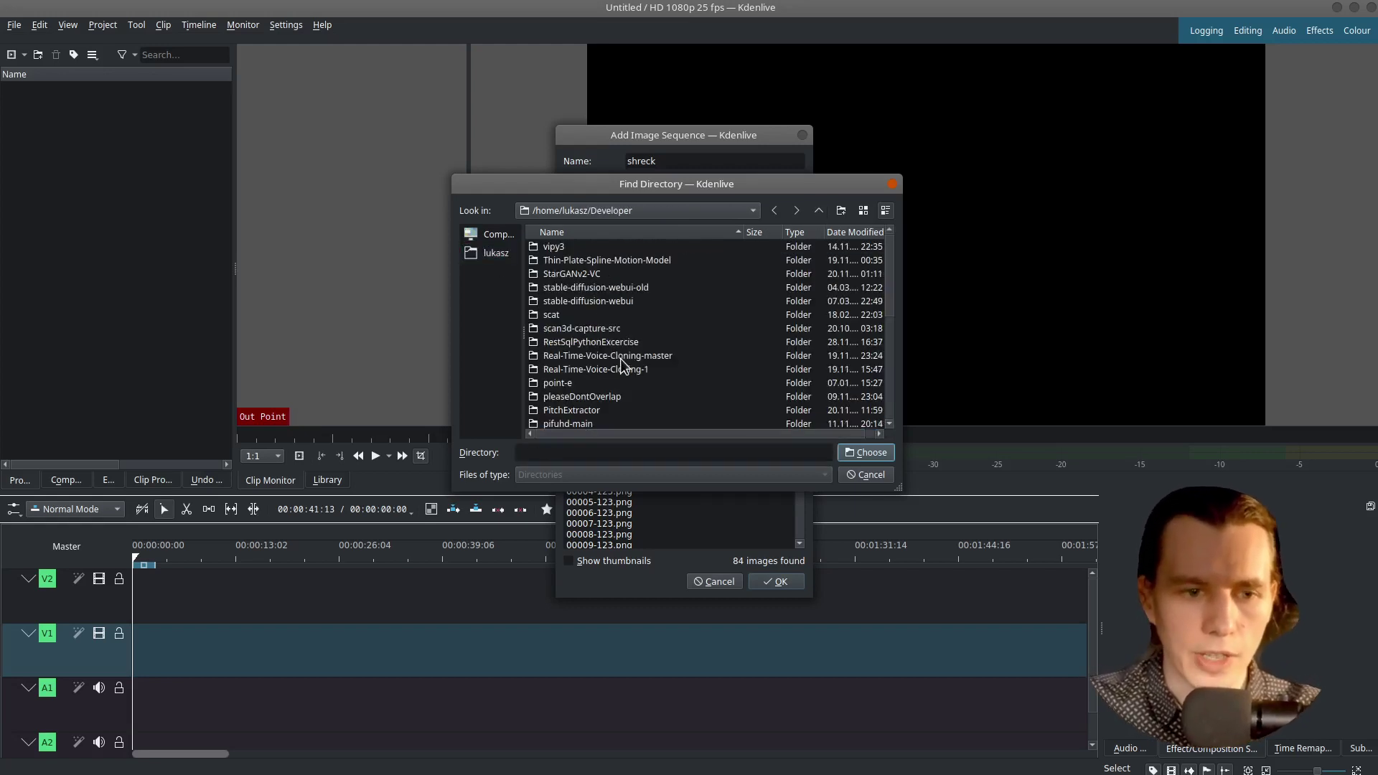
{"action": "double_click", "coordinate": [589, 301]}
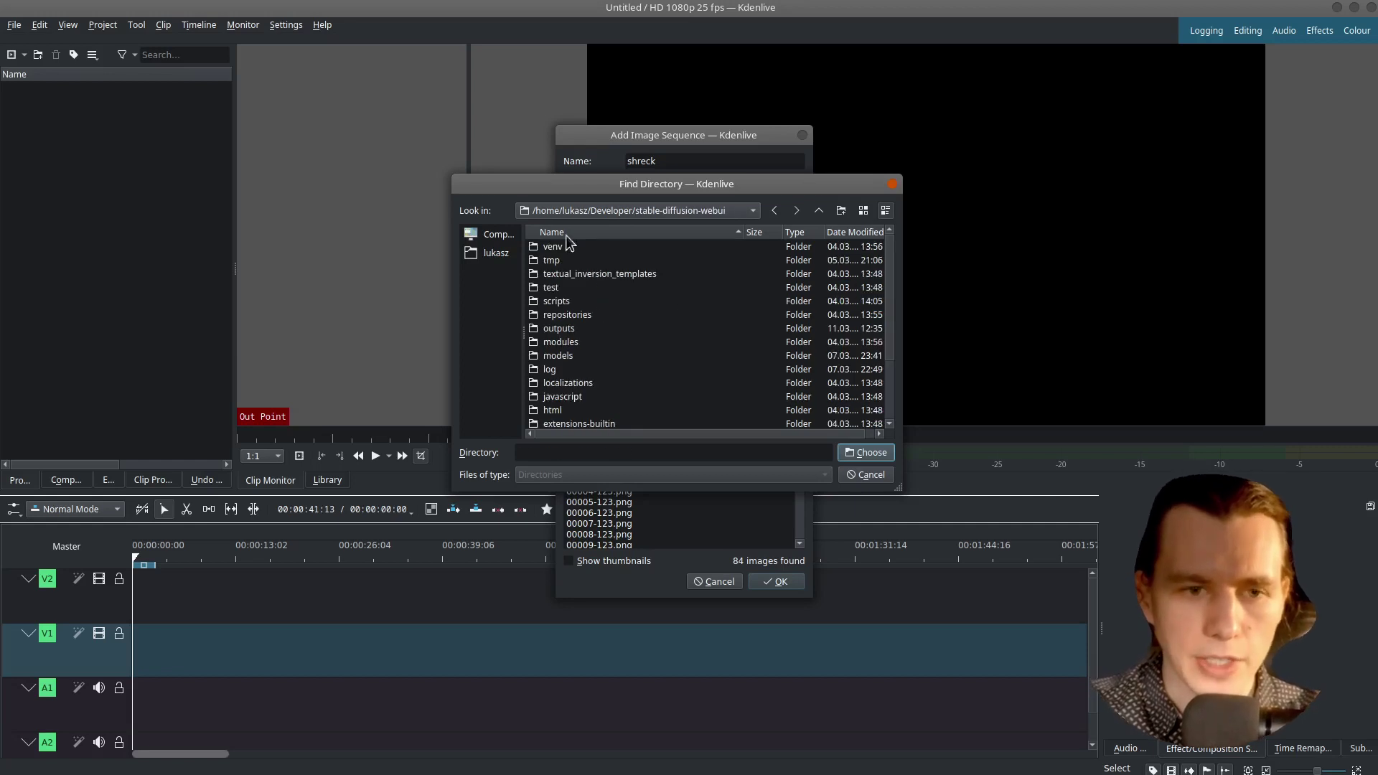
{"action": "double_click", "coordinate": [562, 330]}
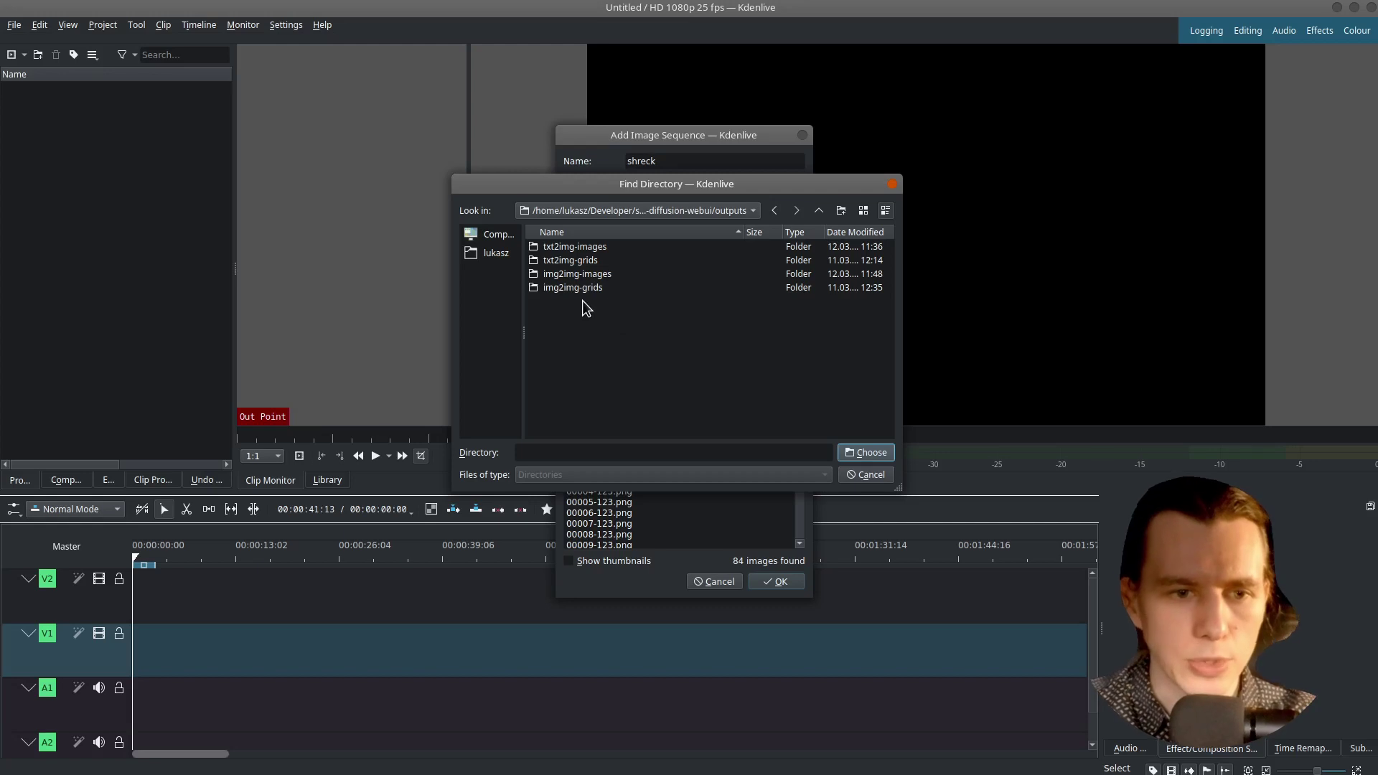
{"action": "double_click", "coordinate": [567, 276]}
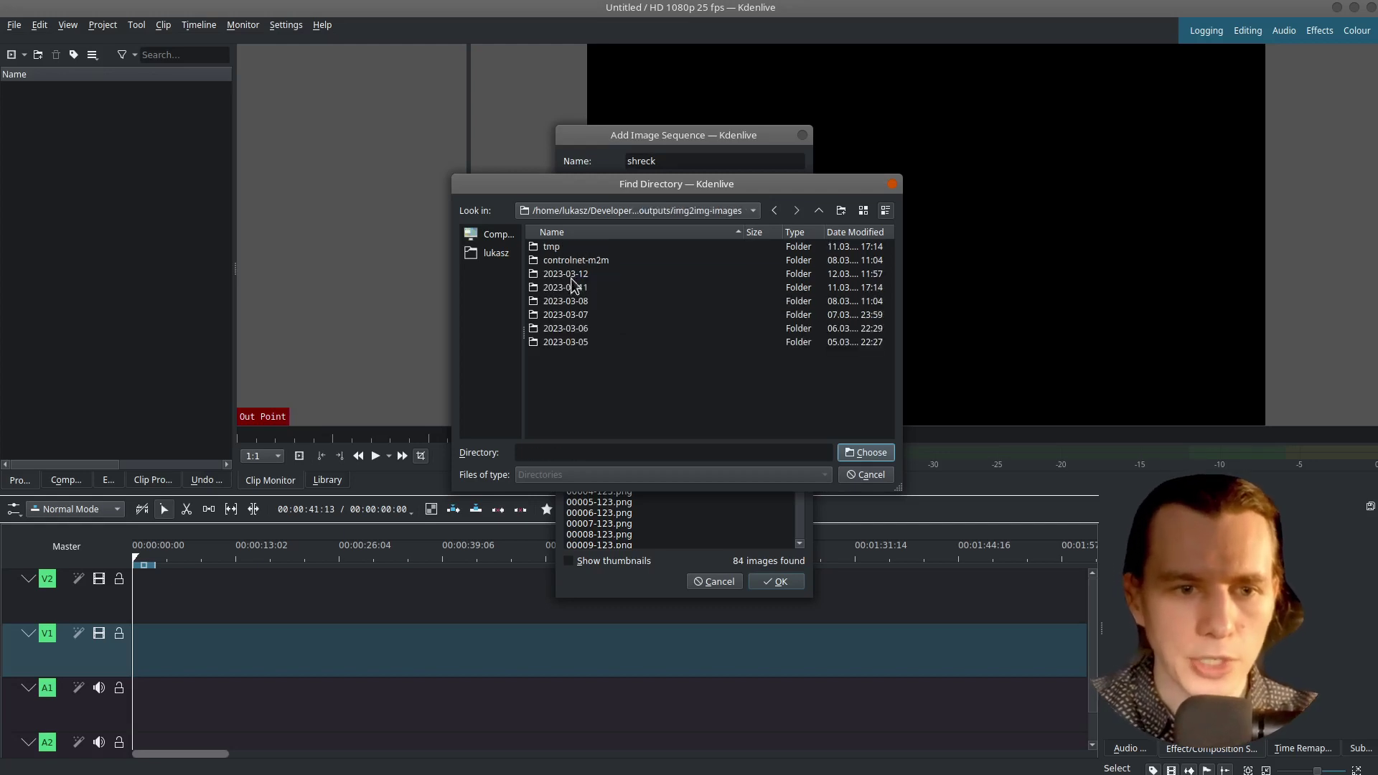
{"action": "double_click", "coordinate": [586, 275]}
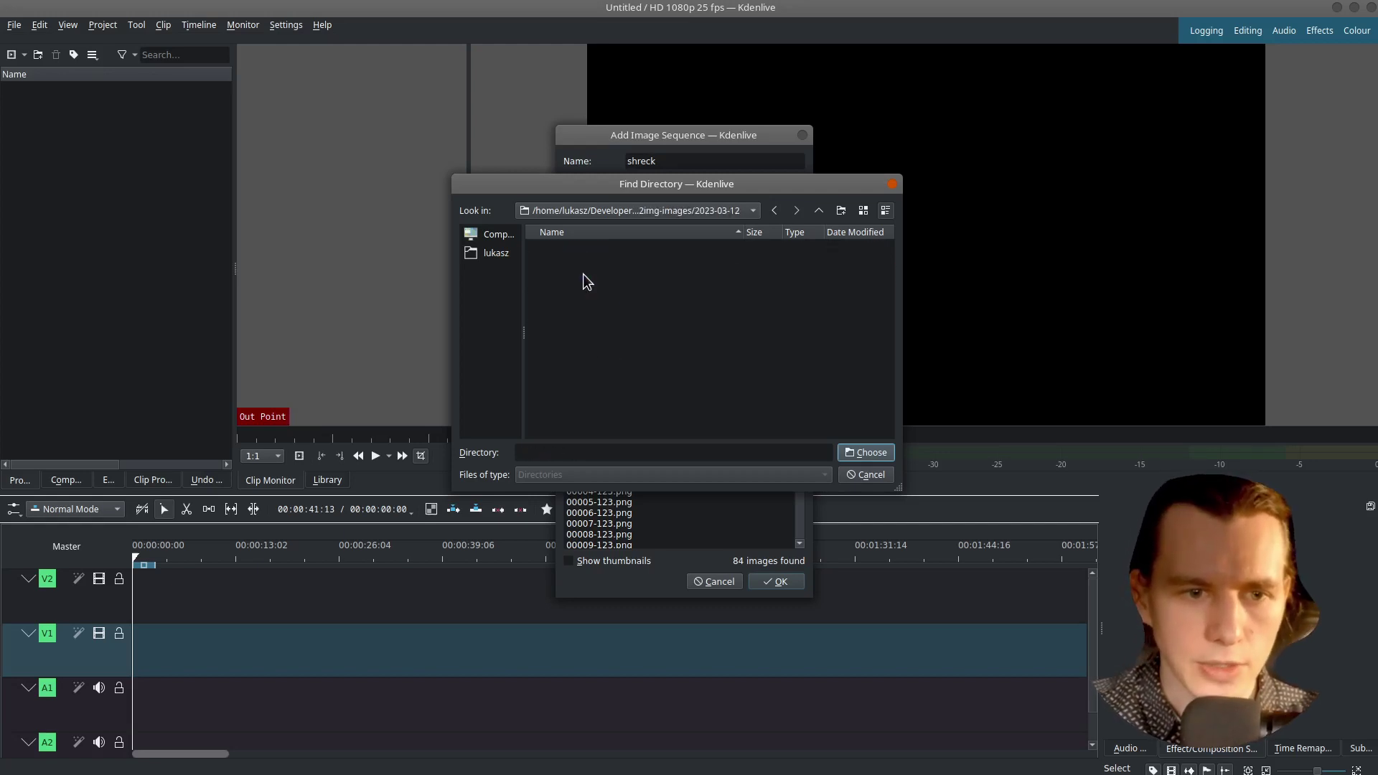
{"action": "left_click", "coordinate": [868, 453]}
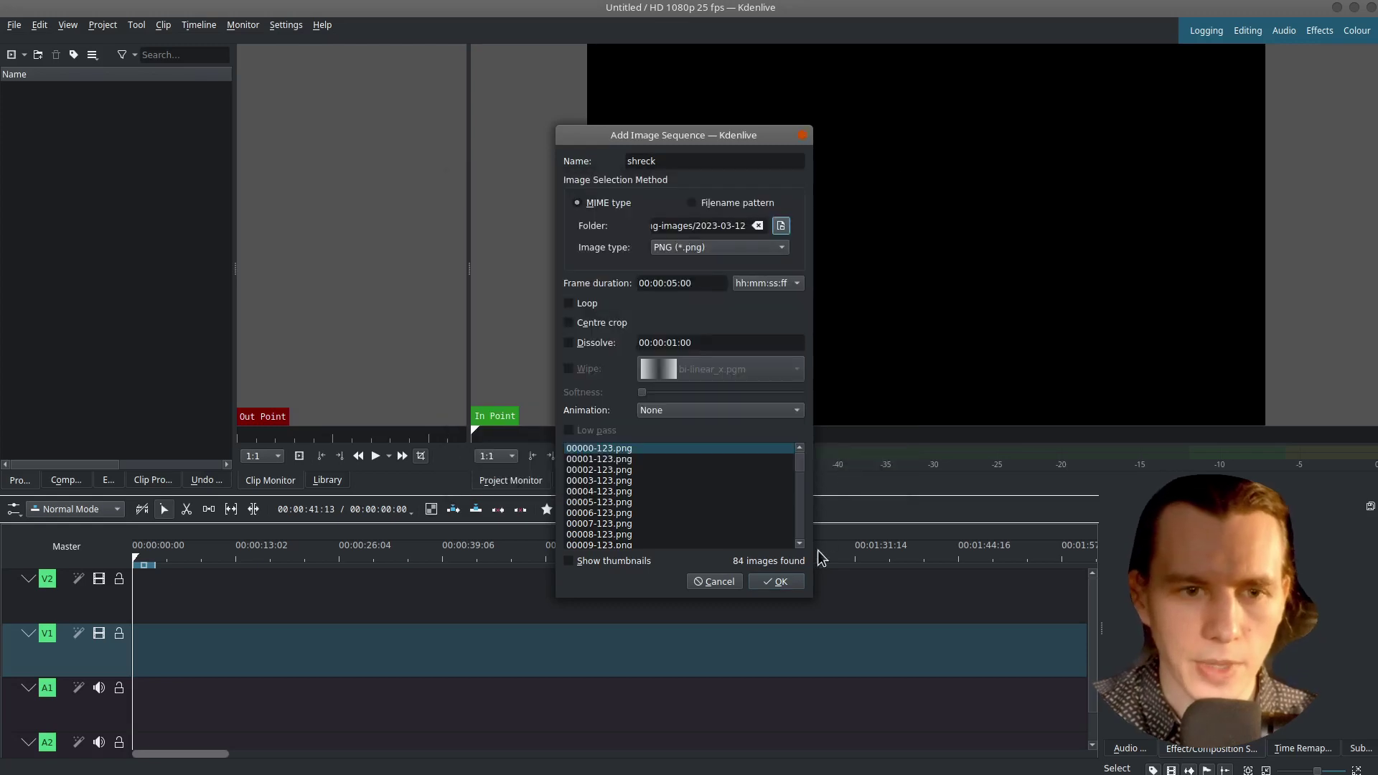
{"action": "left_click", "coordinate": [774, 285]}
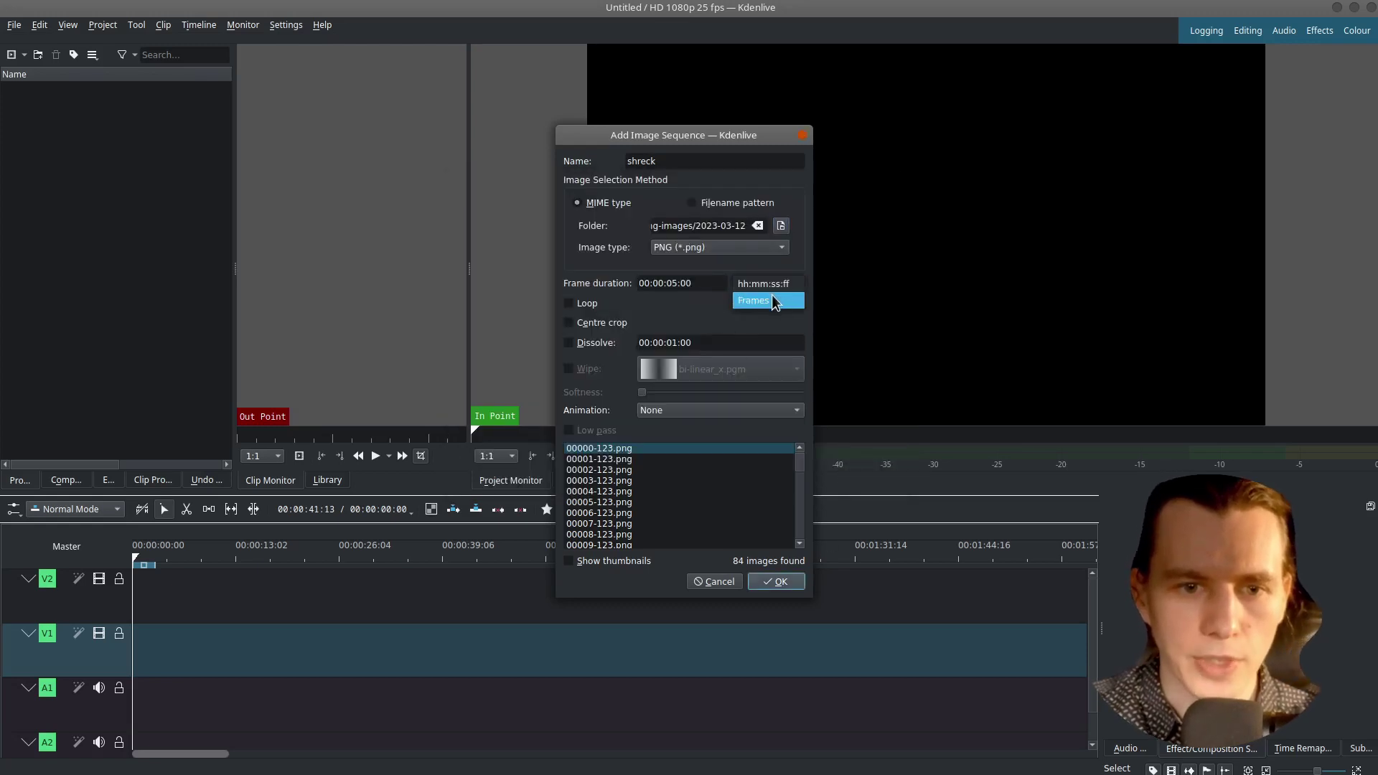
{"action": "left_click", "coordinate": [774, 301]}
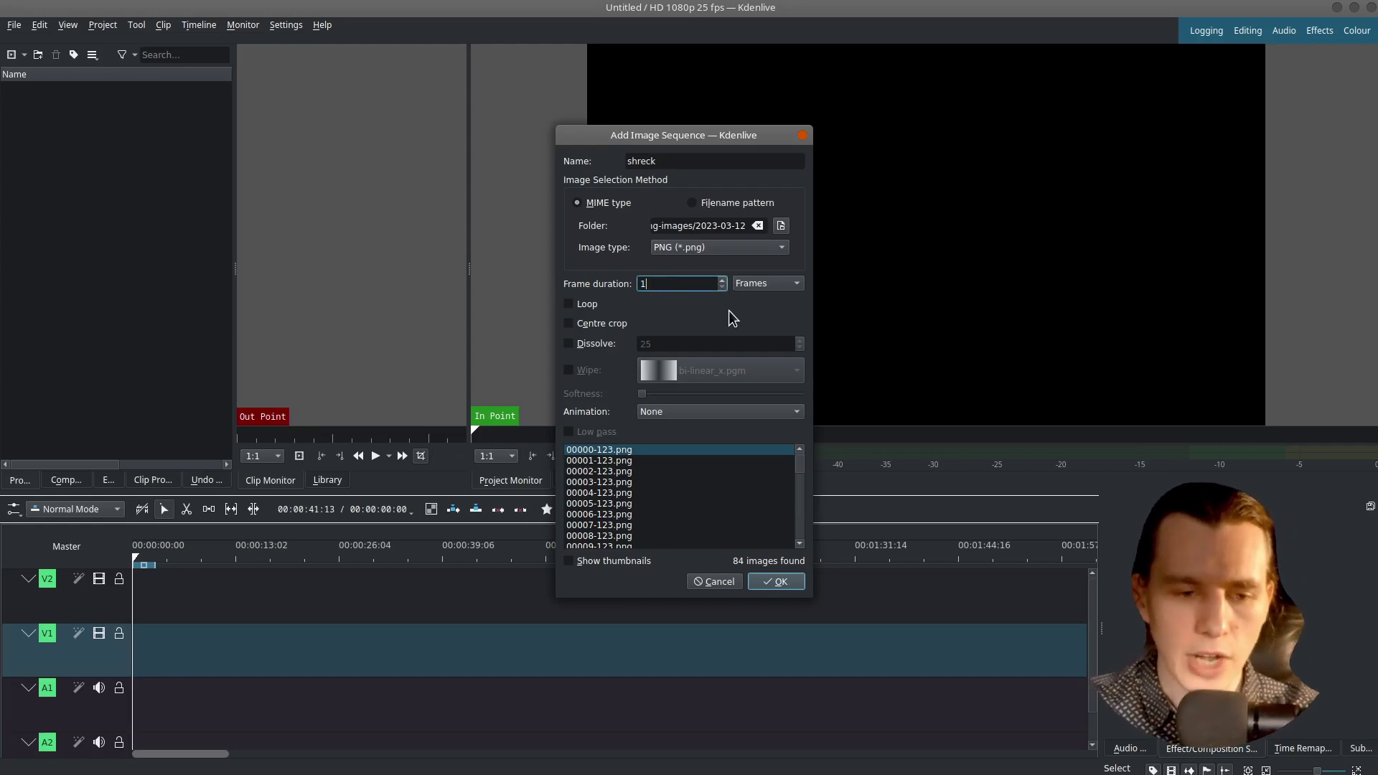
Step: Add the sequence at 1 frame per image and place the shreck clip at the start of V2
{"action": "type", "text": "1"}
{"action": "left_click", "coordinate": [776, 583]}
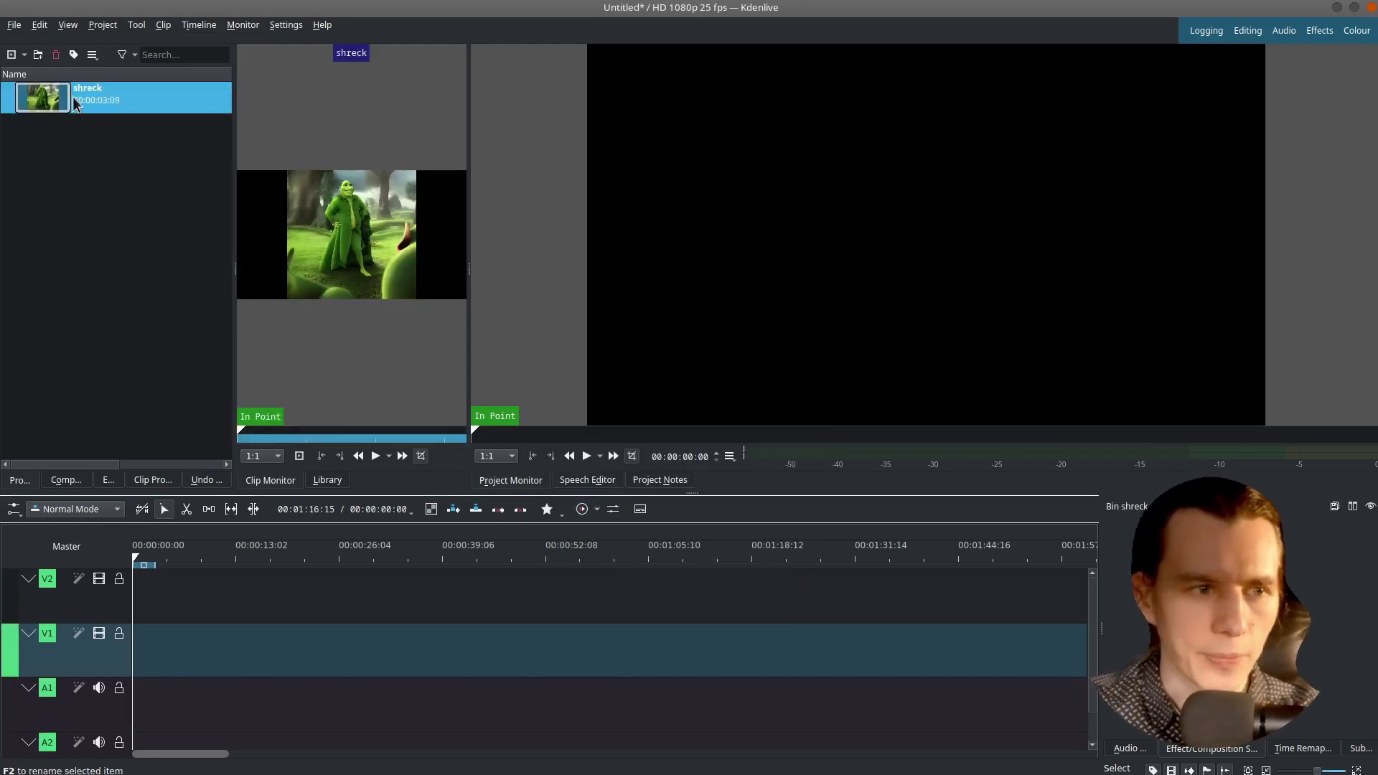
{"action": "left_click_drag", "start_coordinate": [72, 140], "coordinate": [140, 607]}
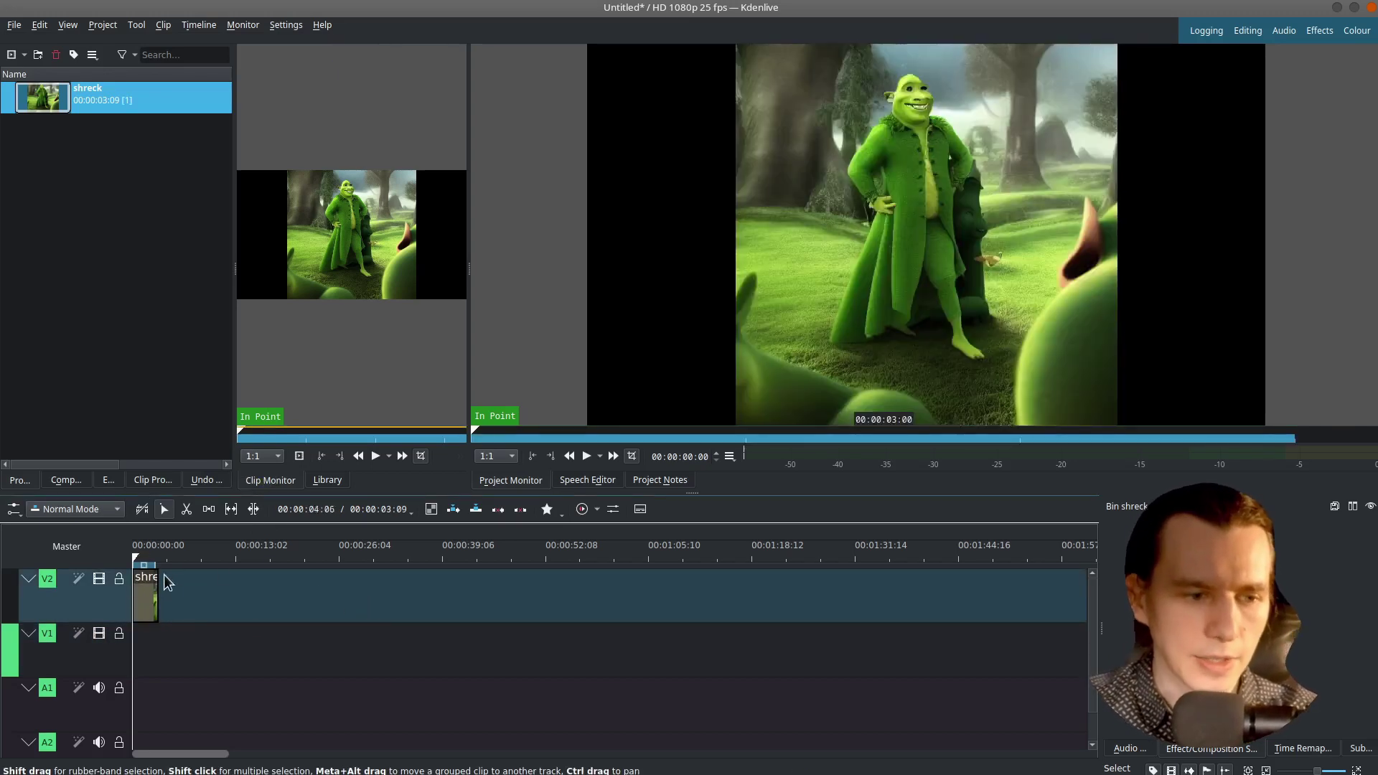
{"action": "scroll", "coordinate": [224, 619], "scroll_direction": "up", "scroll_amount": 5}
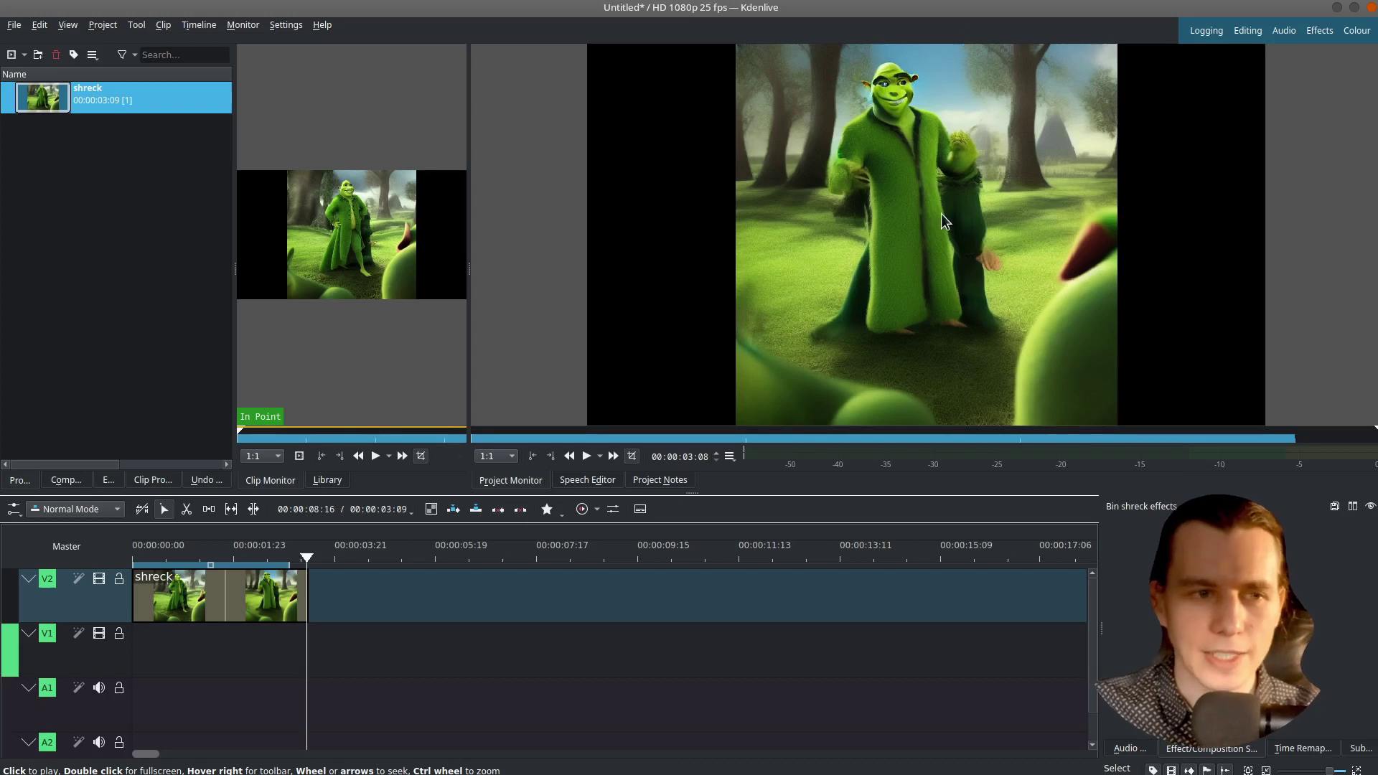
Step: Render the project to untitled.mp4 with the MP4-H264/AAC preset
{"action": "left_click", "coordinate": [108, 26]}
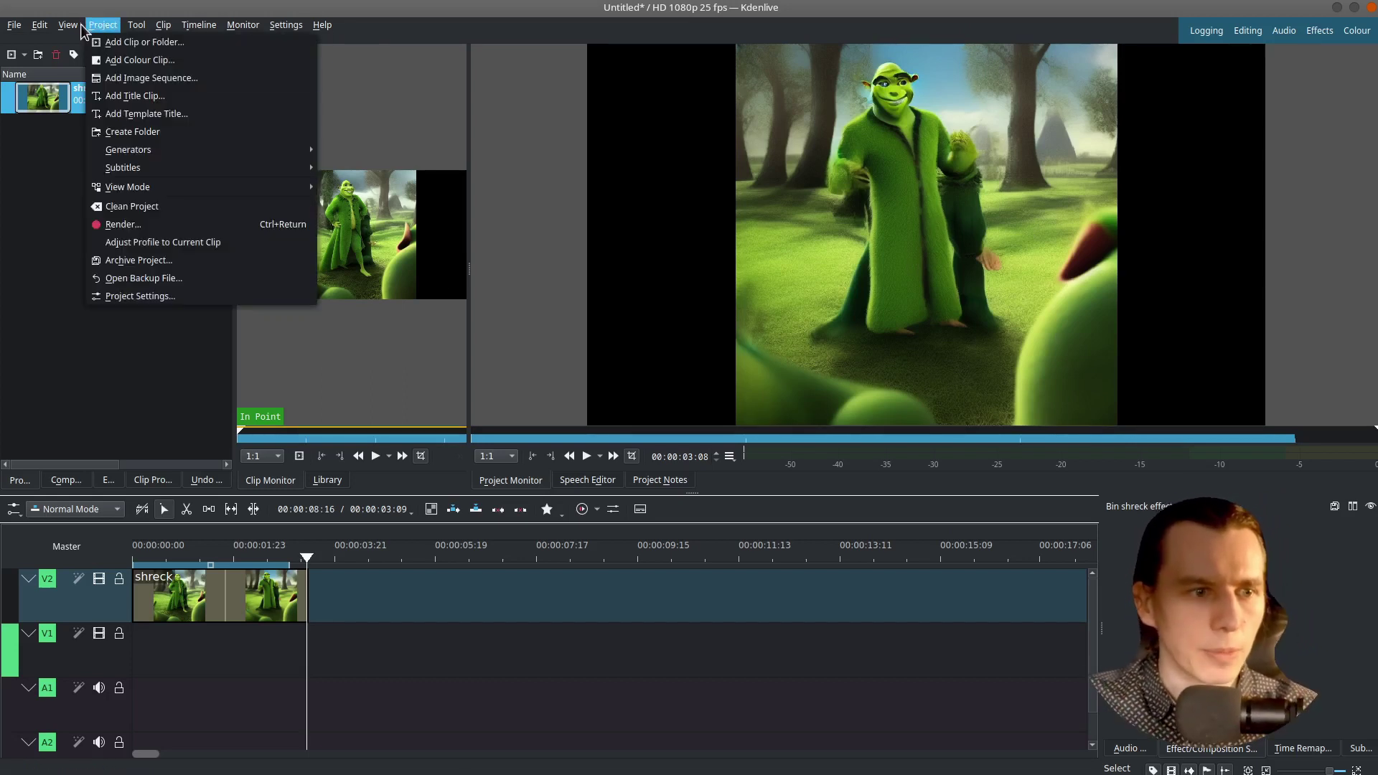
{"action": "left_click", "coordinate": [123, 228]}
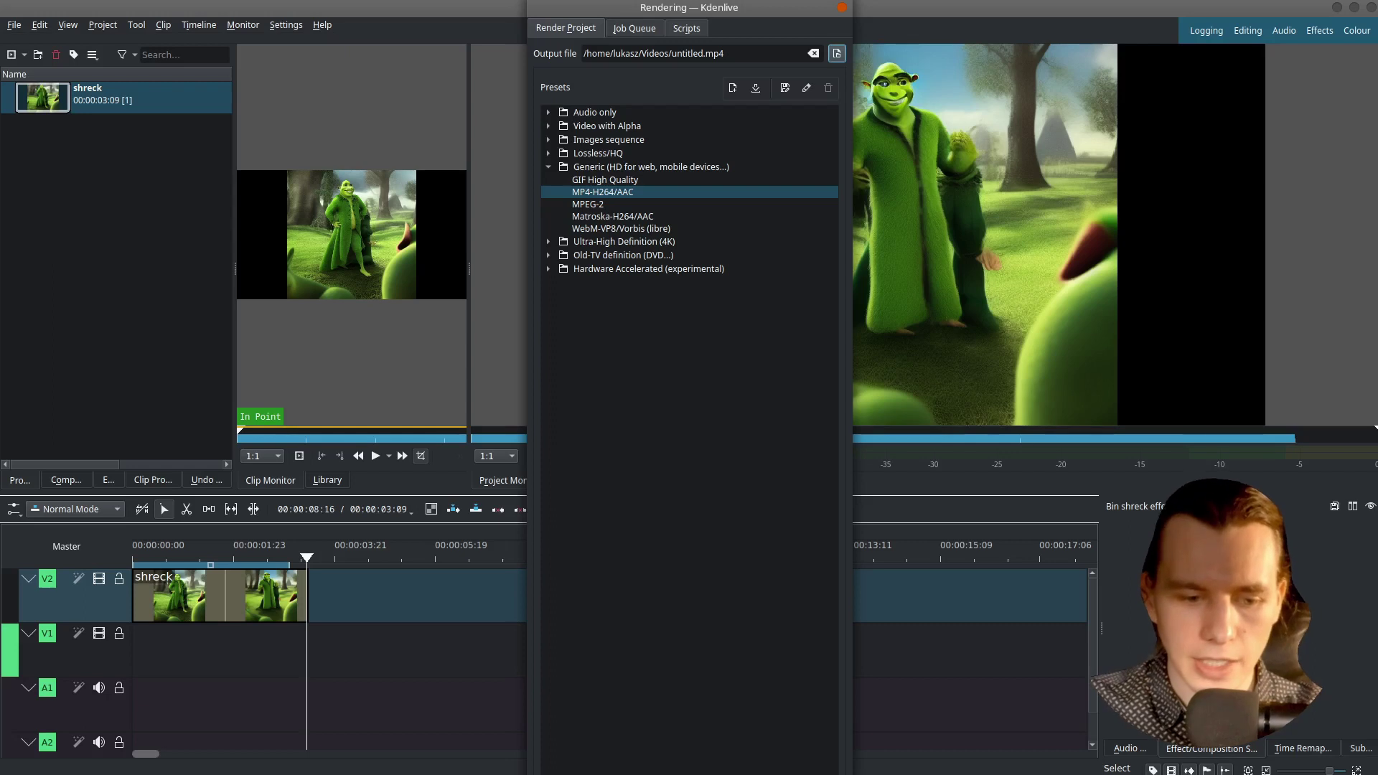
{"action": "key", "text": "Return"}
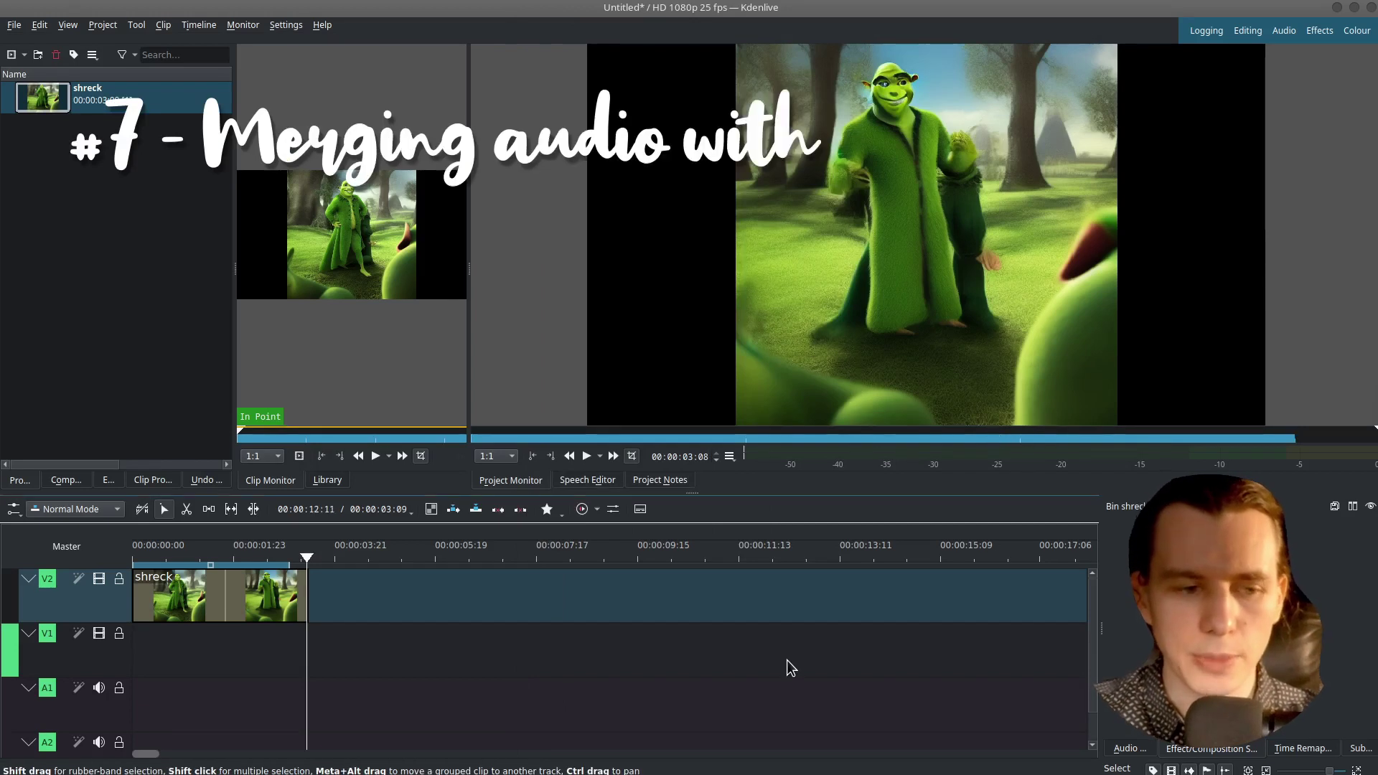
Step: Place me_dancing512.mp4 at the start of V1 and delete its video, keeping only the audio
{"action": "left_click_drag", "start_coordinate": [1148, 668], "coordinate": [230, 653]}
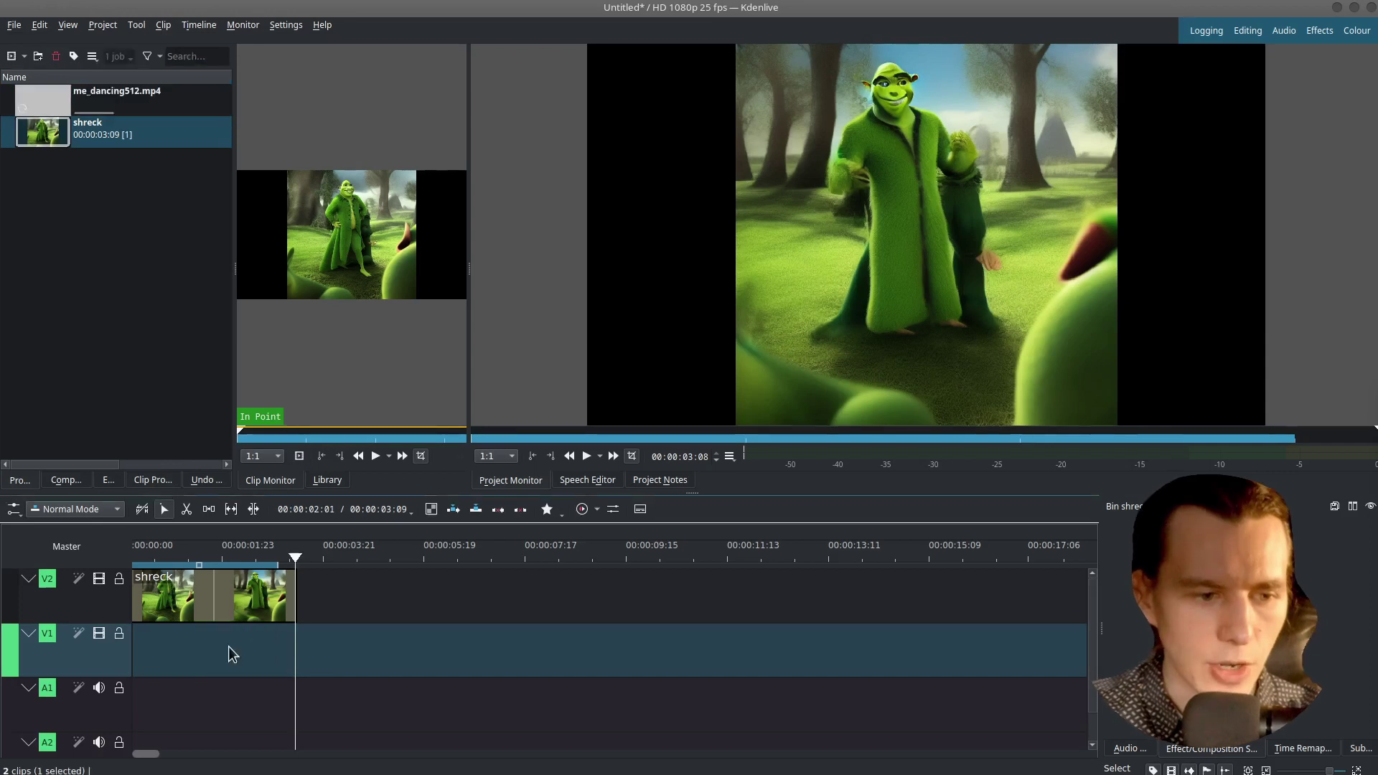
{"action": "scroll", "coordinate": [1065, 655], "scroll_direction": "down", "scroll_amount": 5}
{"action": "scroll", "coordinate": [1064, 655], "scroll_direction": "up", "scroll_amount": 5}
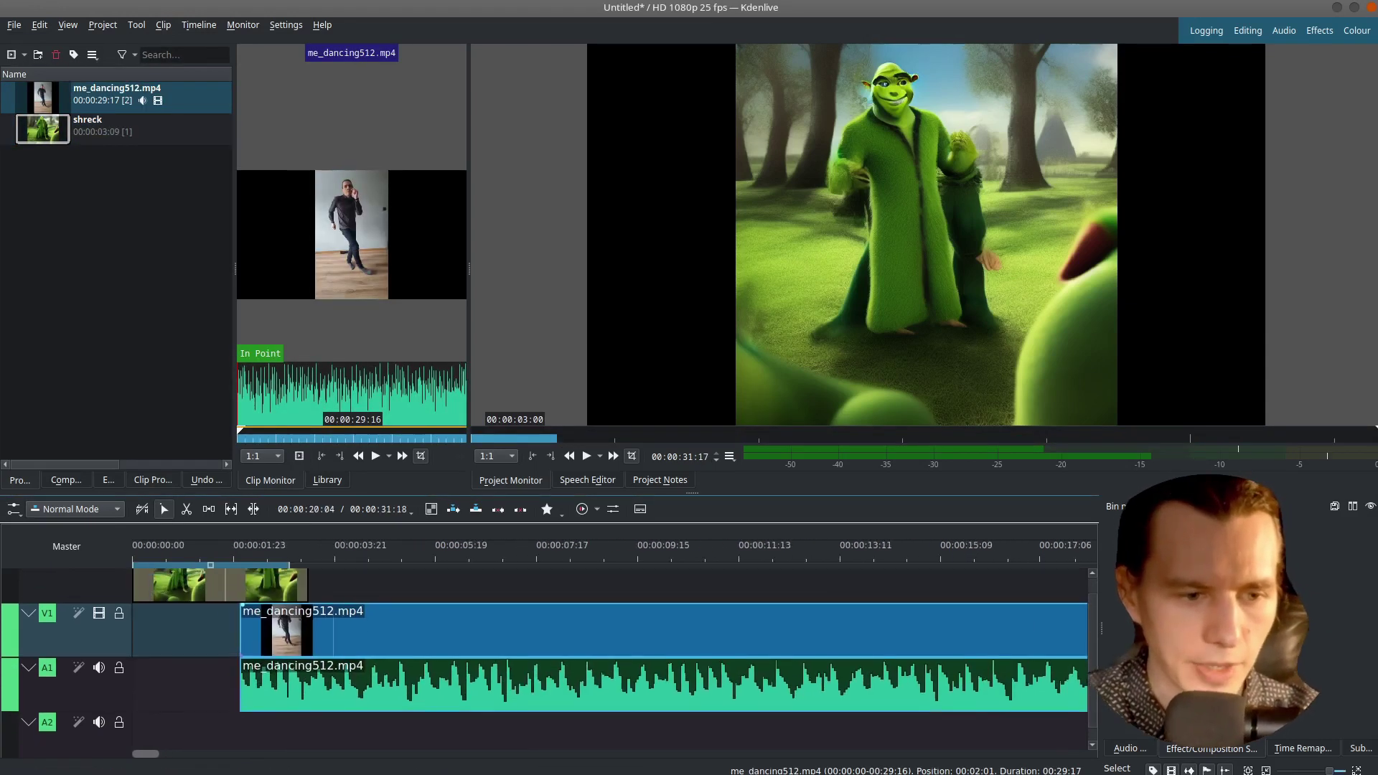
{"action": "scroll", "coordinate": [812, 639], "scroll_direction": "up", "scroll_amount": 1}
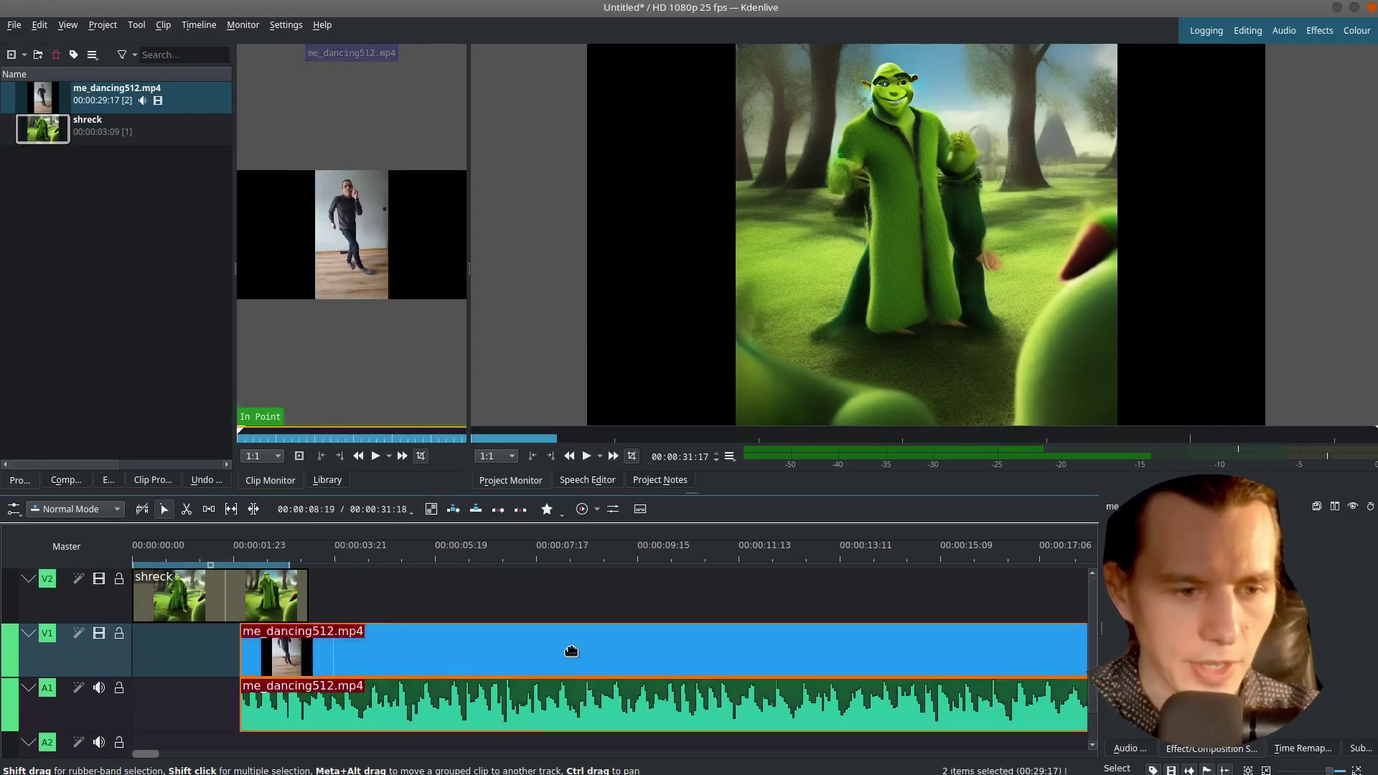
{"action": "left_click_drag", "start_coordinate": [569, 649], "coordinate": [455, 649]}
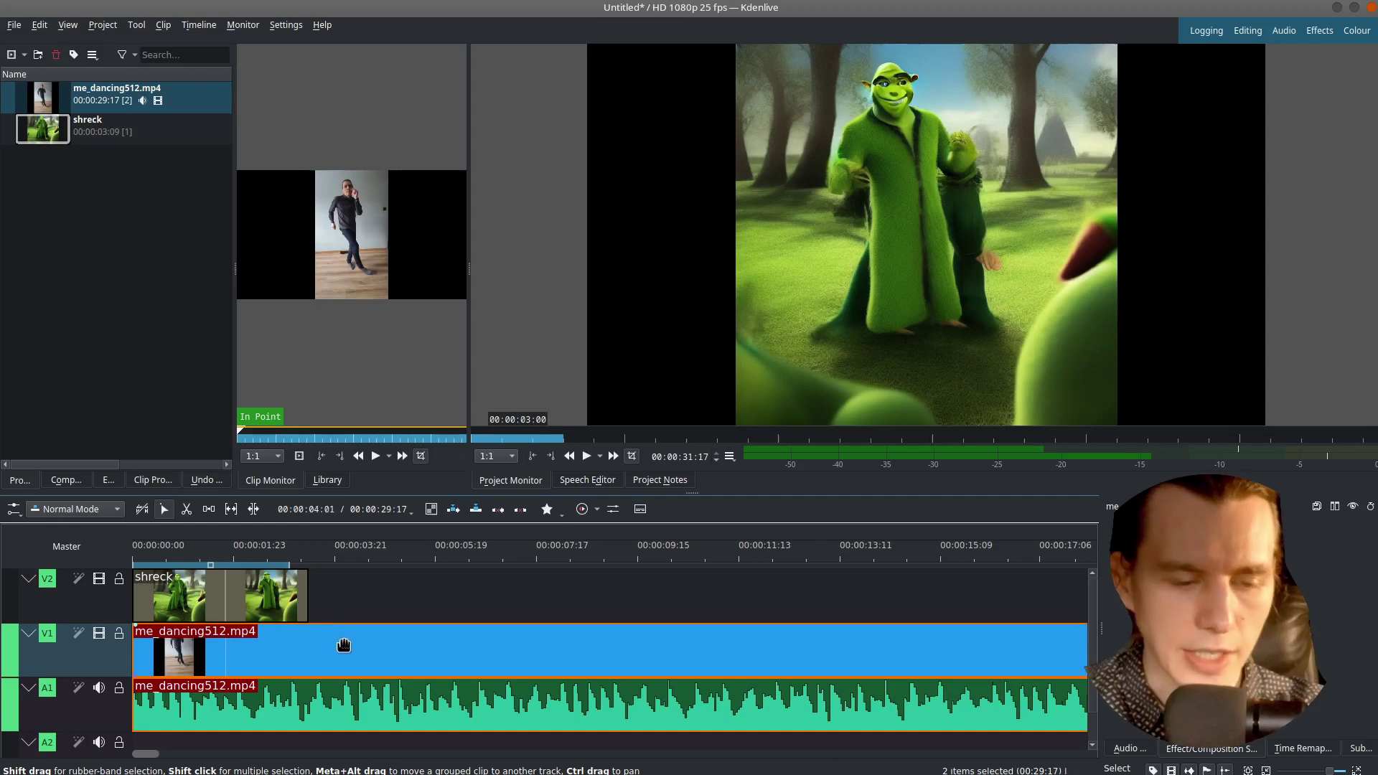
{"action": "right_click", "coordinate": [286, 644]}
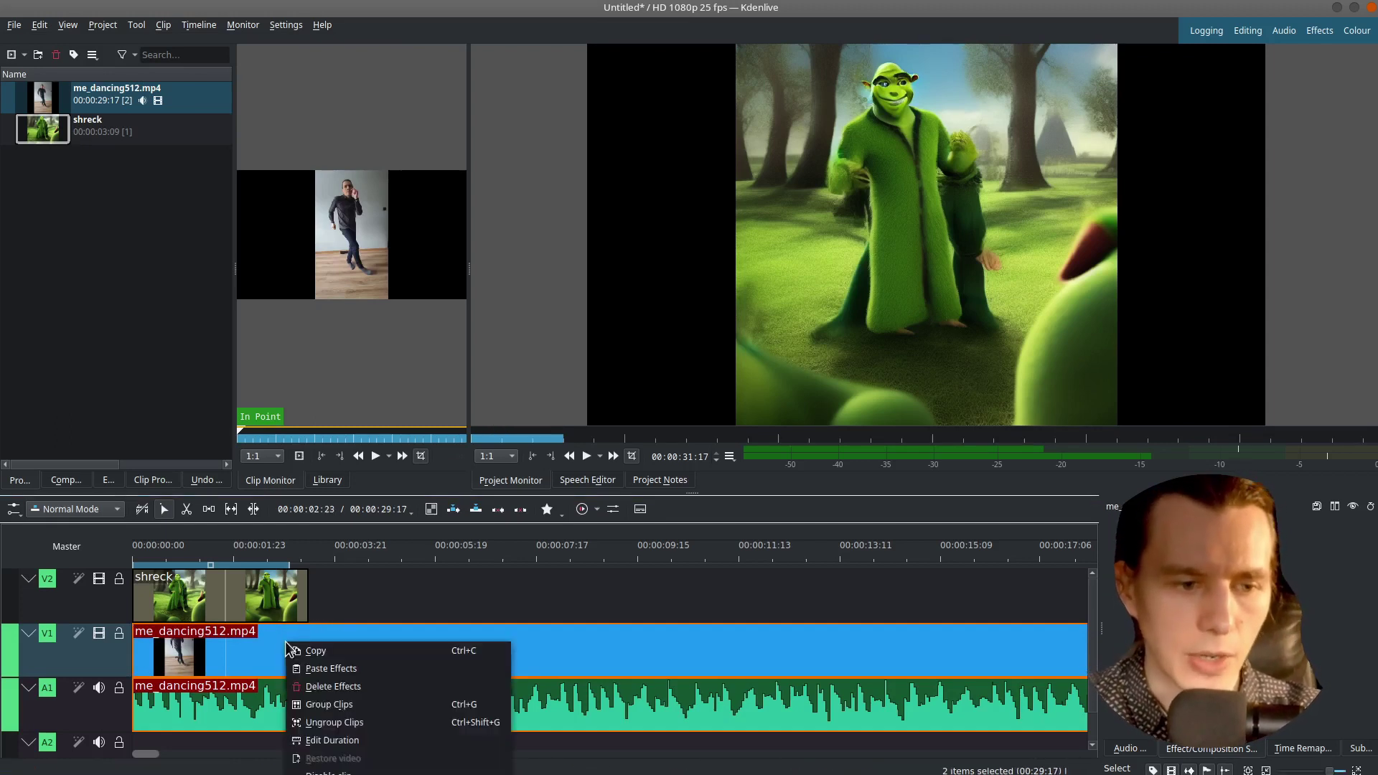
{"action": "left_click", "coordinate": [359, 724]}
{"action": "left_click", "coordinate": [433, 597]}
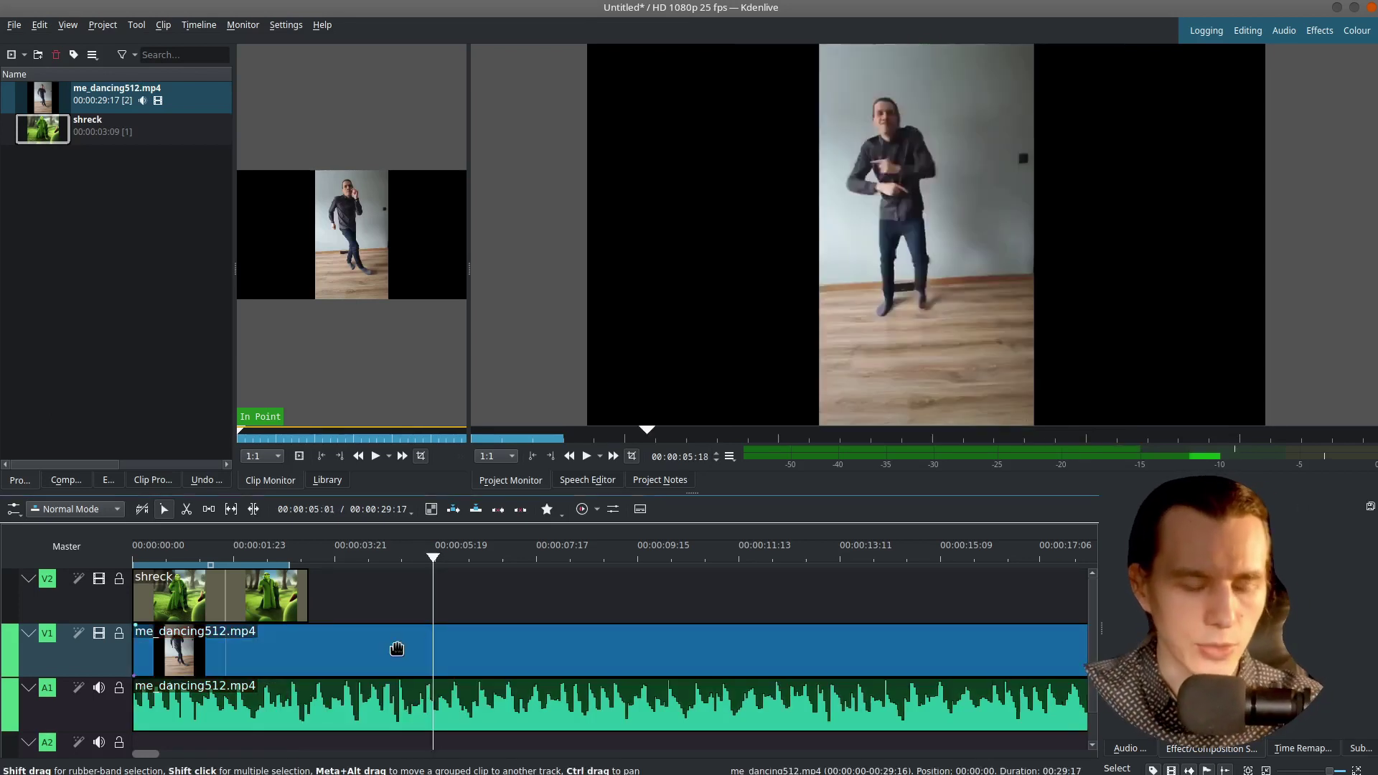
{"action": "key", "text": "Delete"}
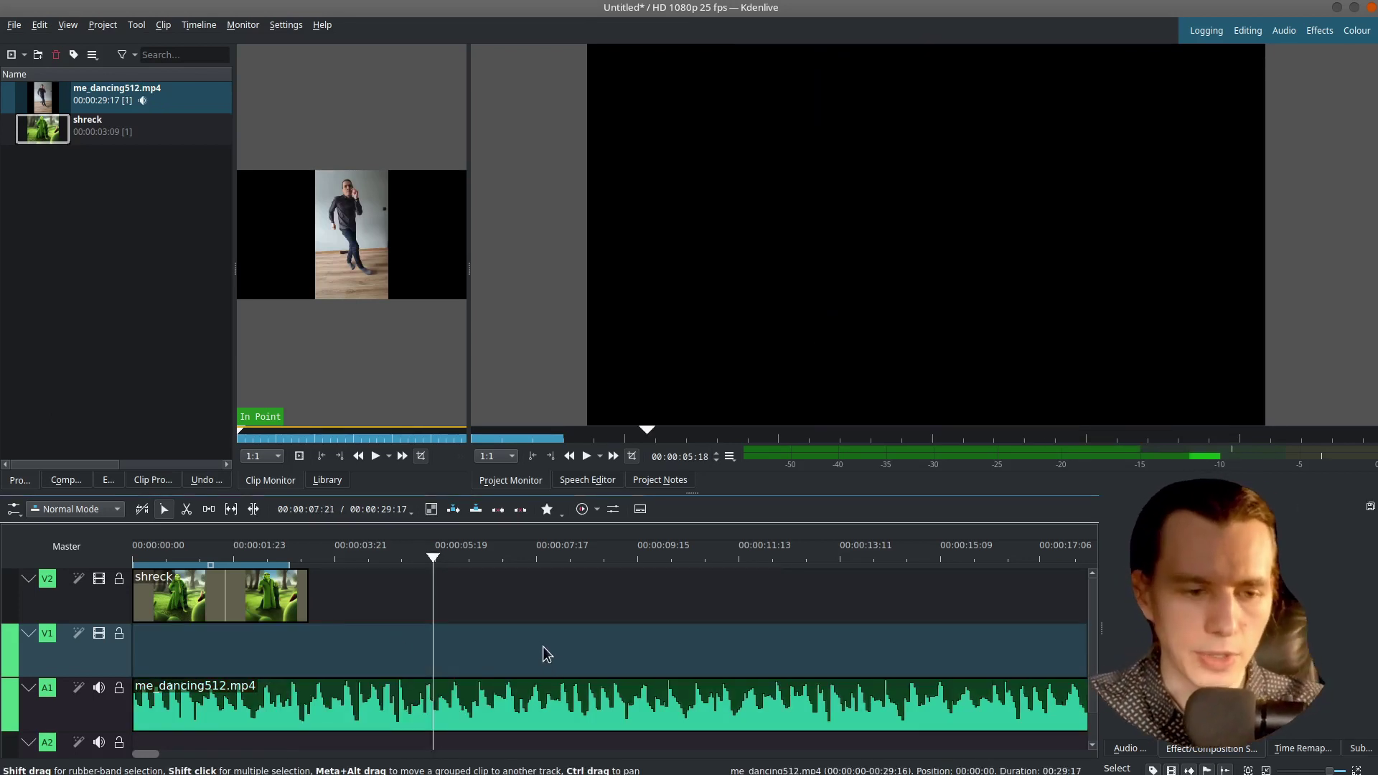
Step: Trim the audio to end with the shreck clip and play the animation from the start
{"action": "scroll", "coordinate": [543, 646], "scroll_direction": "down", "scroll_amount": 1}
{"action": "scroll", "coordinate": [541, 624], "scroll_direction": "down", "scroll_amount": 3}
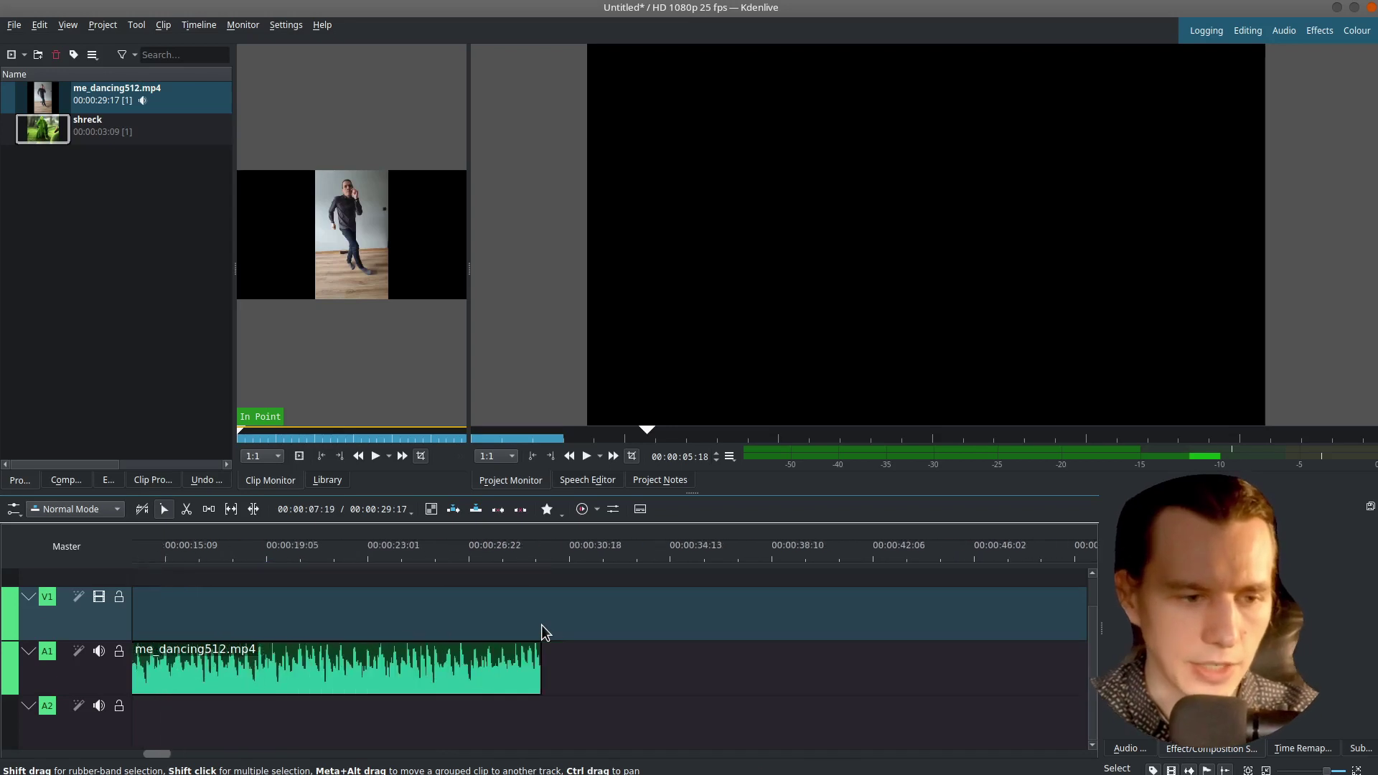
{"action": "scroll", "coordinate": [908, 684], "scroll_direction": "up", "scroll_amount": 4}
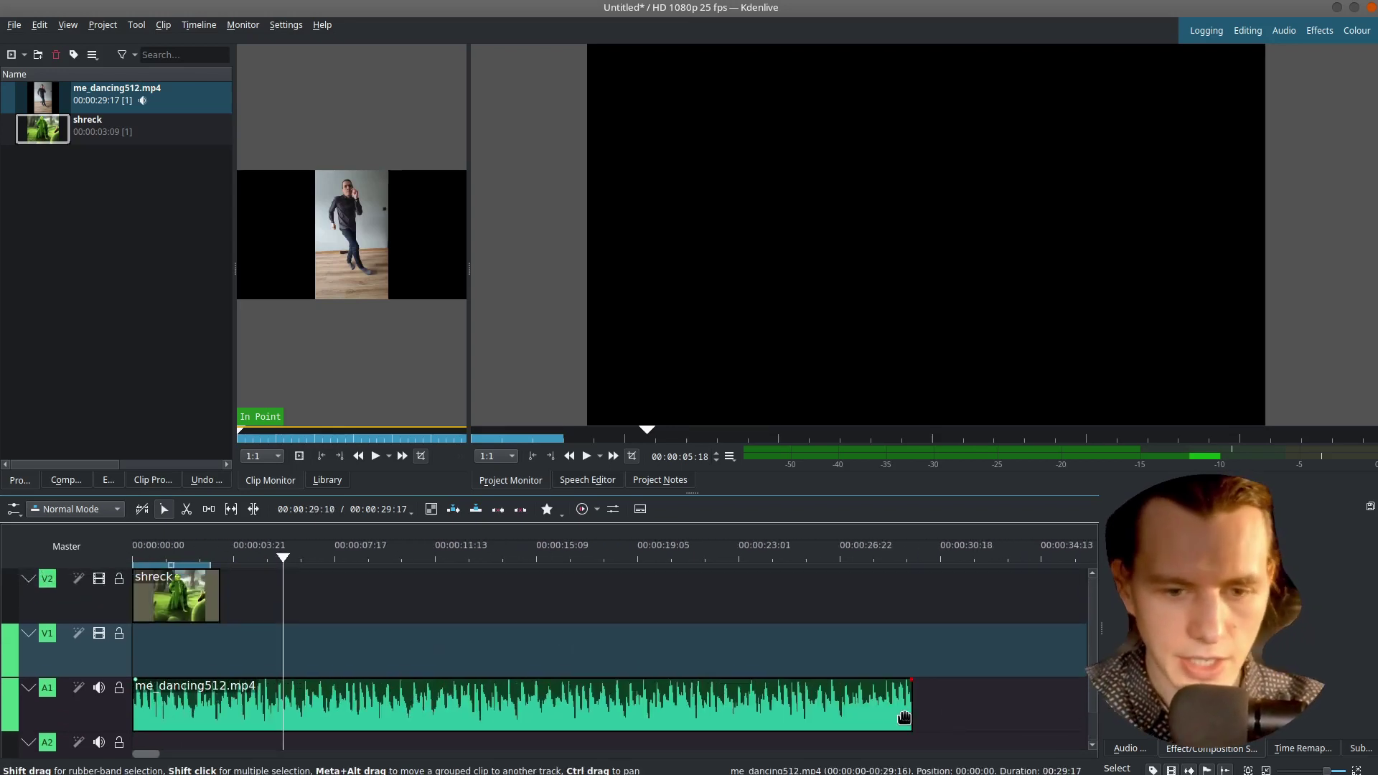
{"action": "left_click_drag", "start_coordinate": [903, 718], "coordinate": [222, 686]}
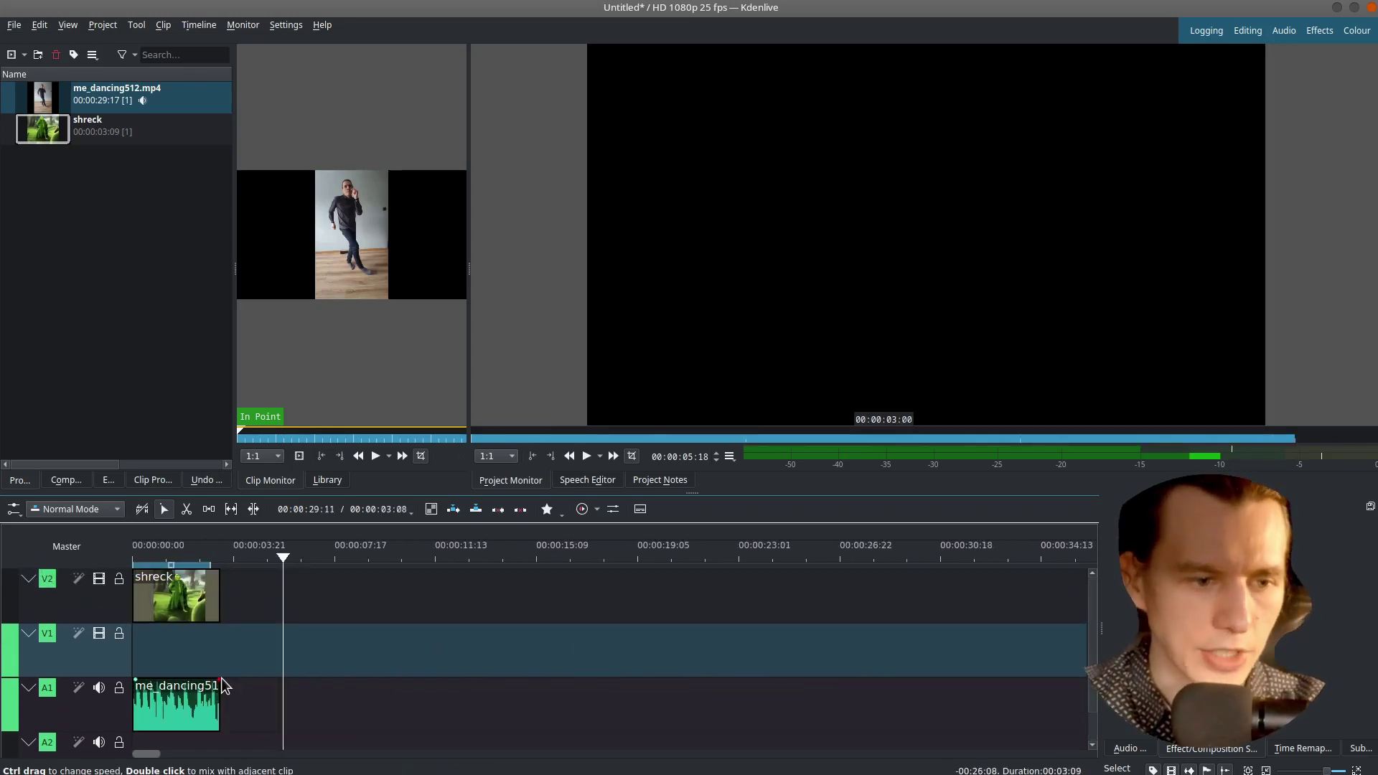
{"action": "scroll", "coordinate": [261, 662], "scroll_direction": "up", "scroll_amount": 2}
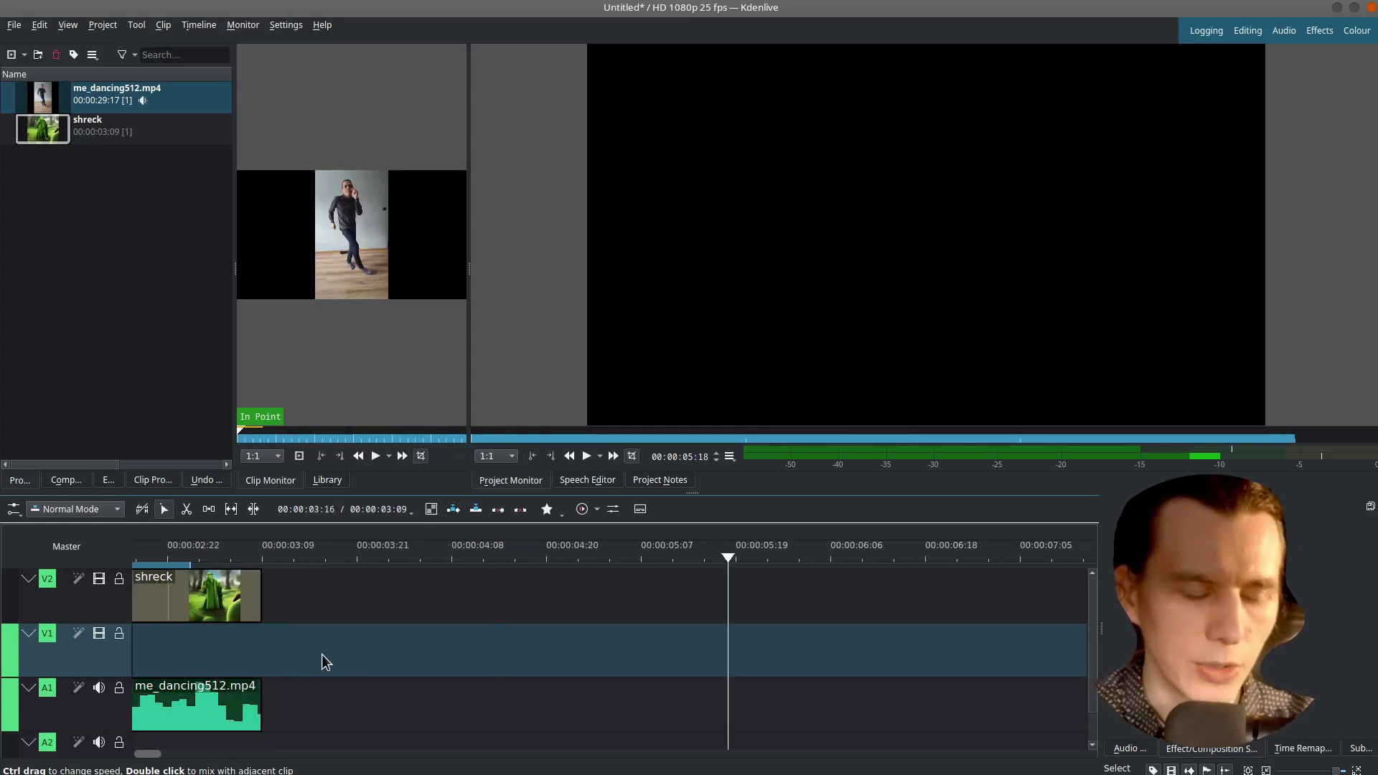
{"action": "scroll", "coordinate": [321, 654], "scroll_direction": "up", "scroll_amount": 3}
{"action": "key", "text": "Home"}
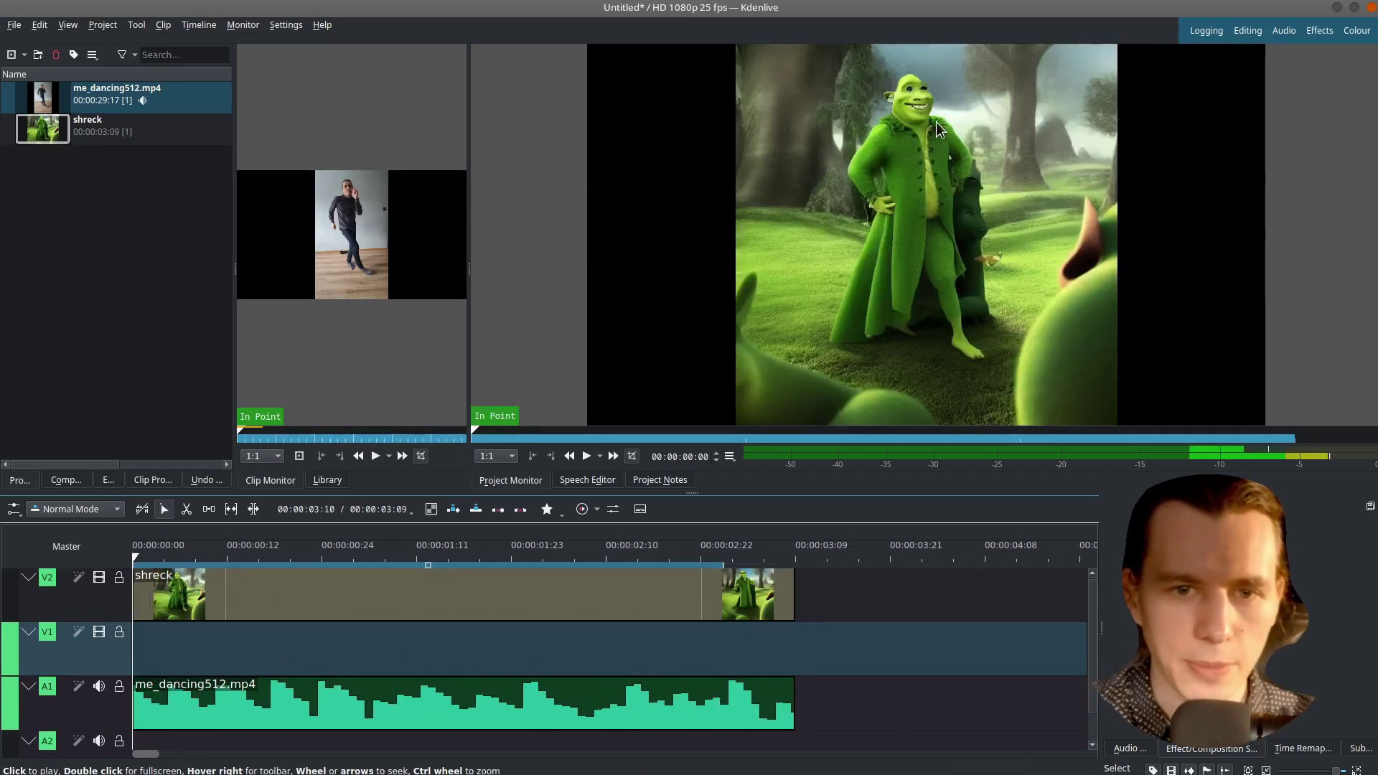
{"action": "left_click", "coordinate": [675, 418]}
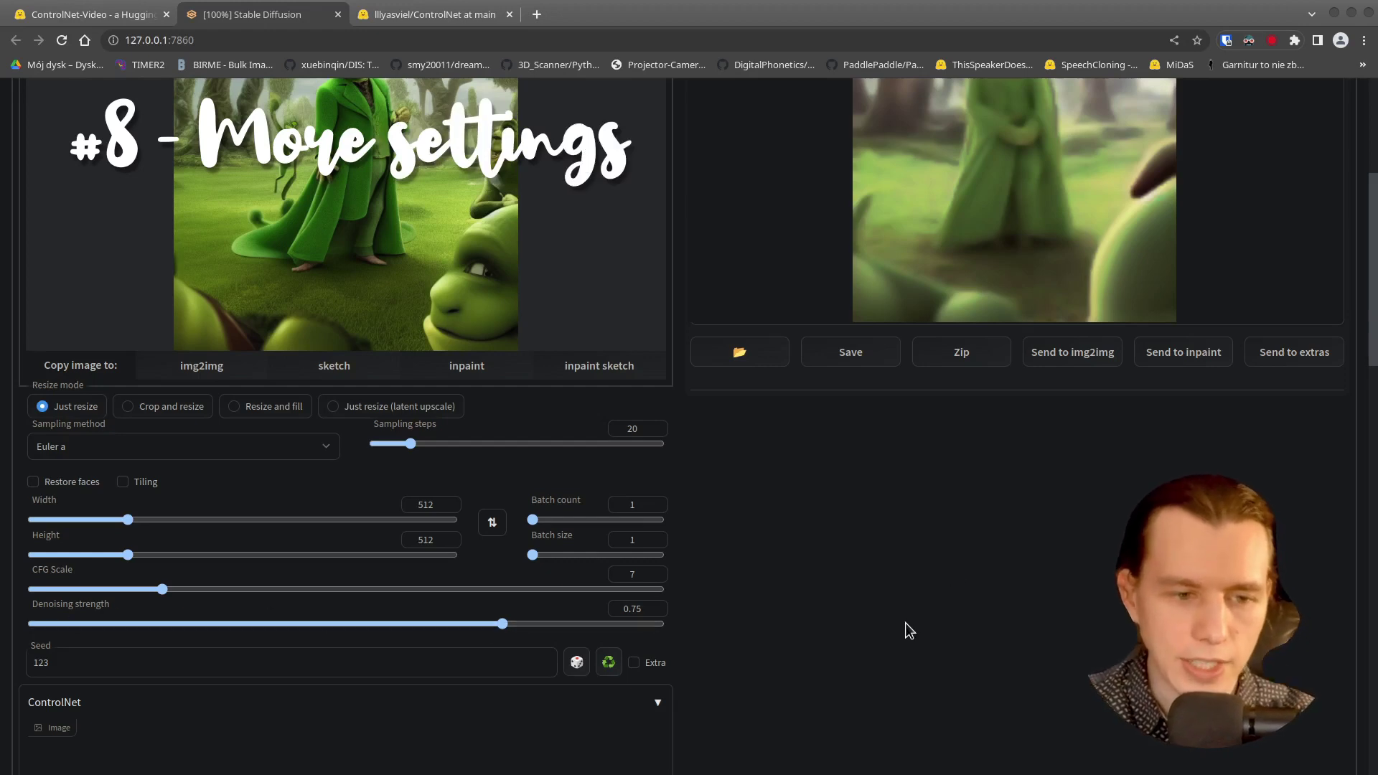
Step: Scroll through the img2img ControlNet openpose settings and back to the top of the page
{"action": "scroll", "coordinate": [948, 632], "scroll_direction": "up", "scroll_amount": 5}
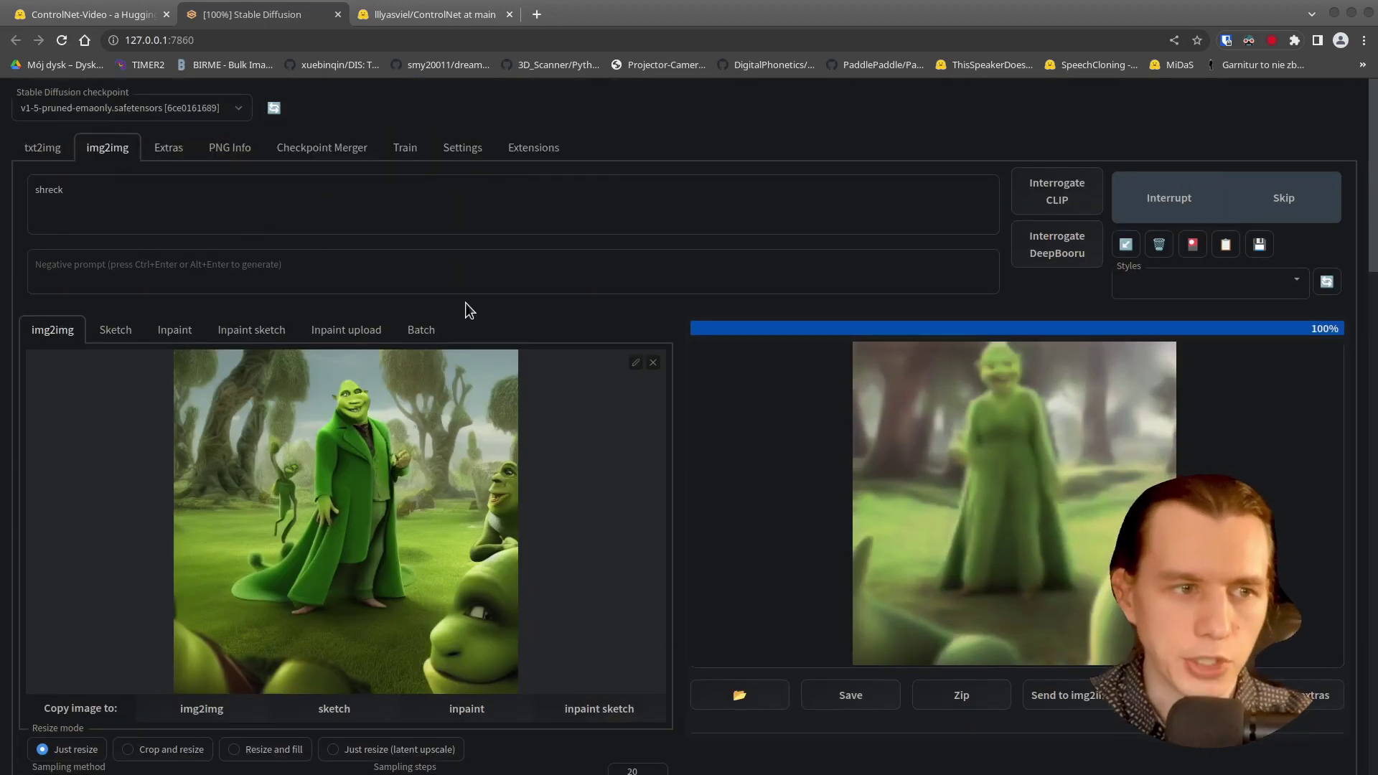
{"action": "scroll", "coordinate": [702, 336], "scroll_direction": "down", "scroll_amount": 15}
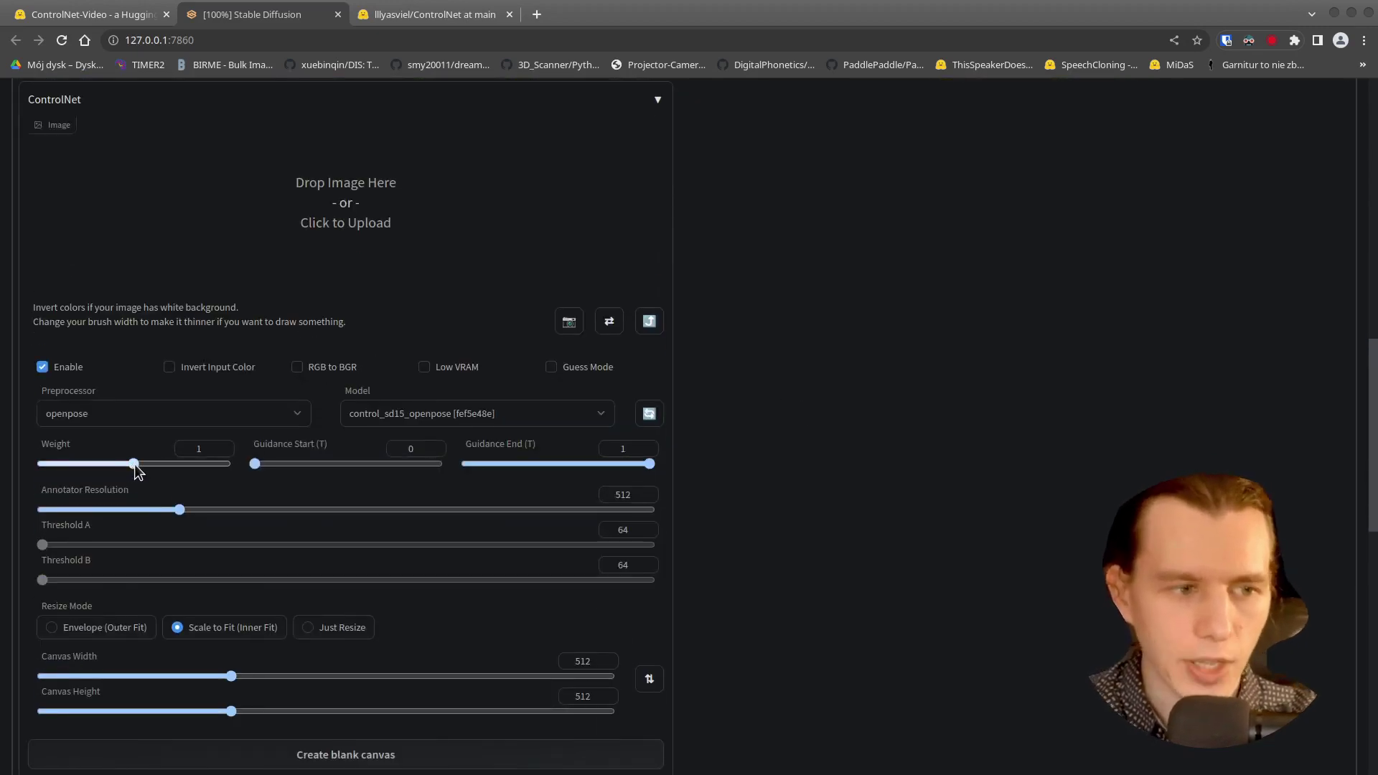
{"action": "scroll", "coordinate": [756, 383], "scroll_direction": "up", "scroll_amount": 1}
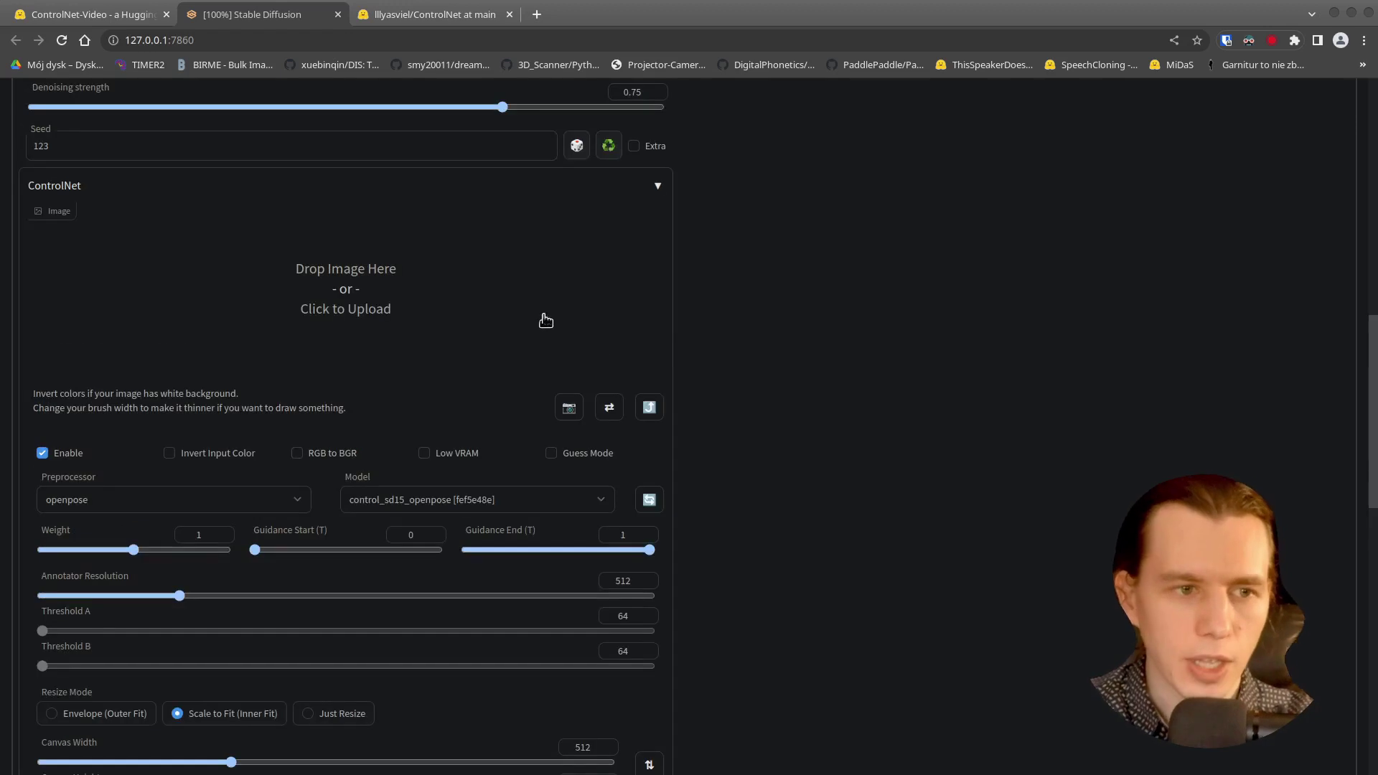
{"action": "scroll", "coordinate": [746, 327], "scroll_direction": "up", "scroll_amount": 8}
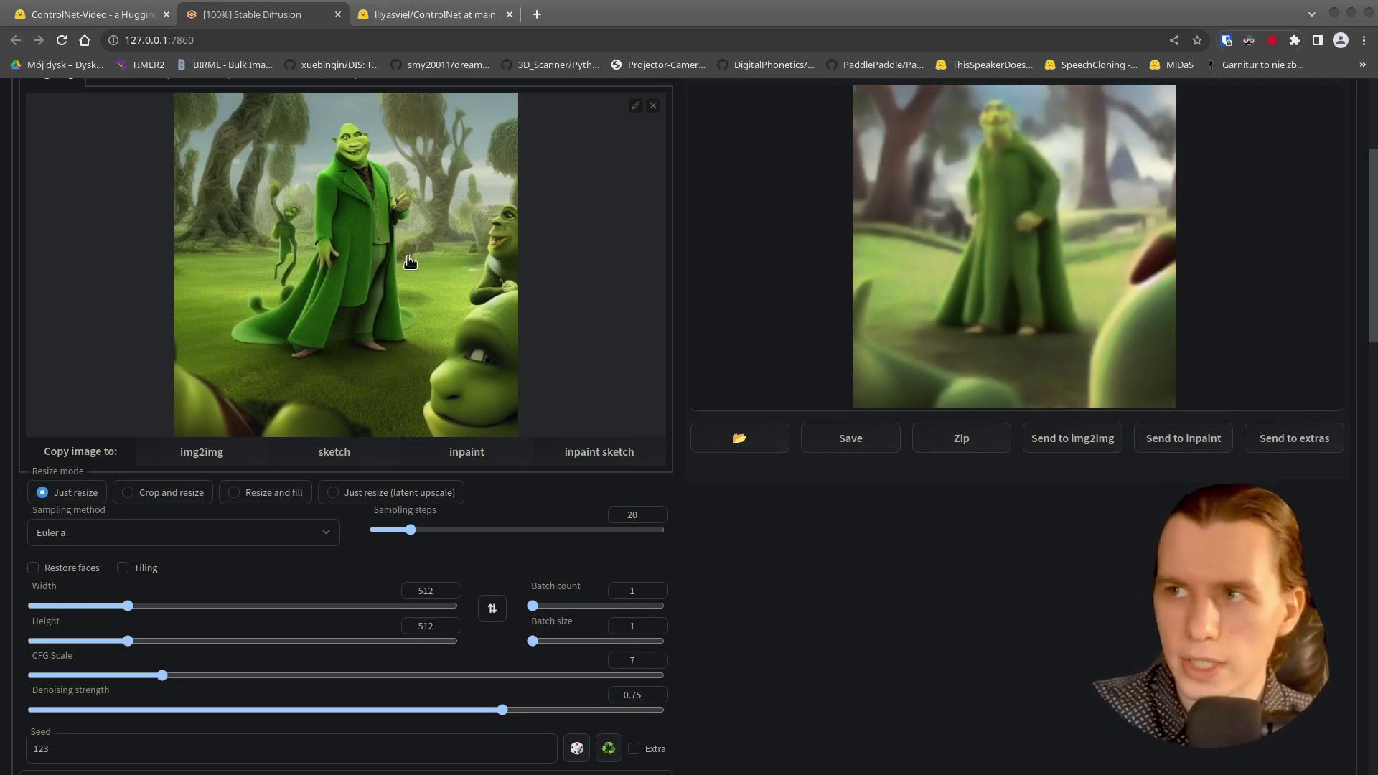
{"action": "scroll", "coordinate": [638, 363], "scroll_direction": "up", "scroll_amount": 3}
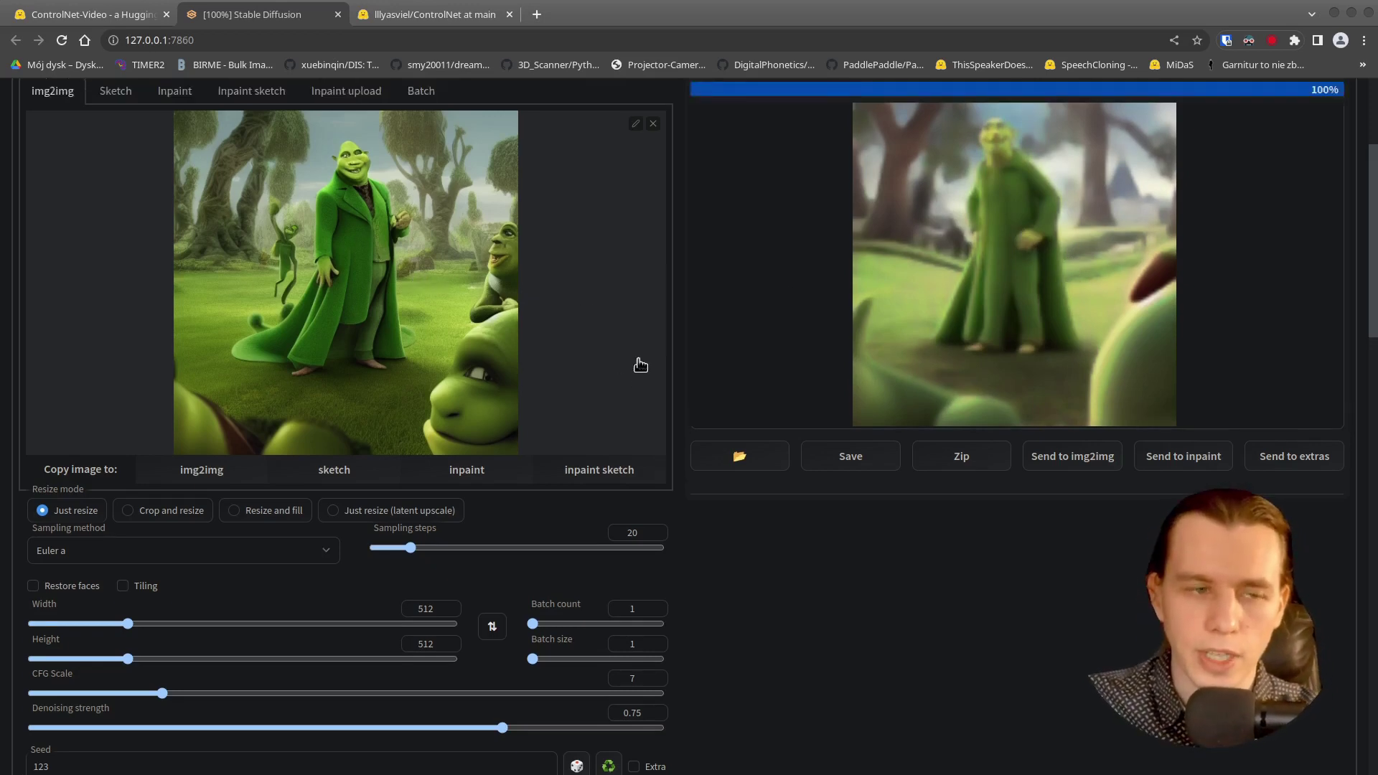
{"action": "scroll", "coordinate": [656, 419], "scroll_direction": "down", "scroll_amount": 5}
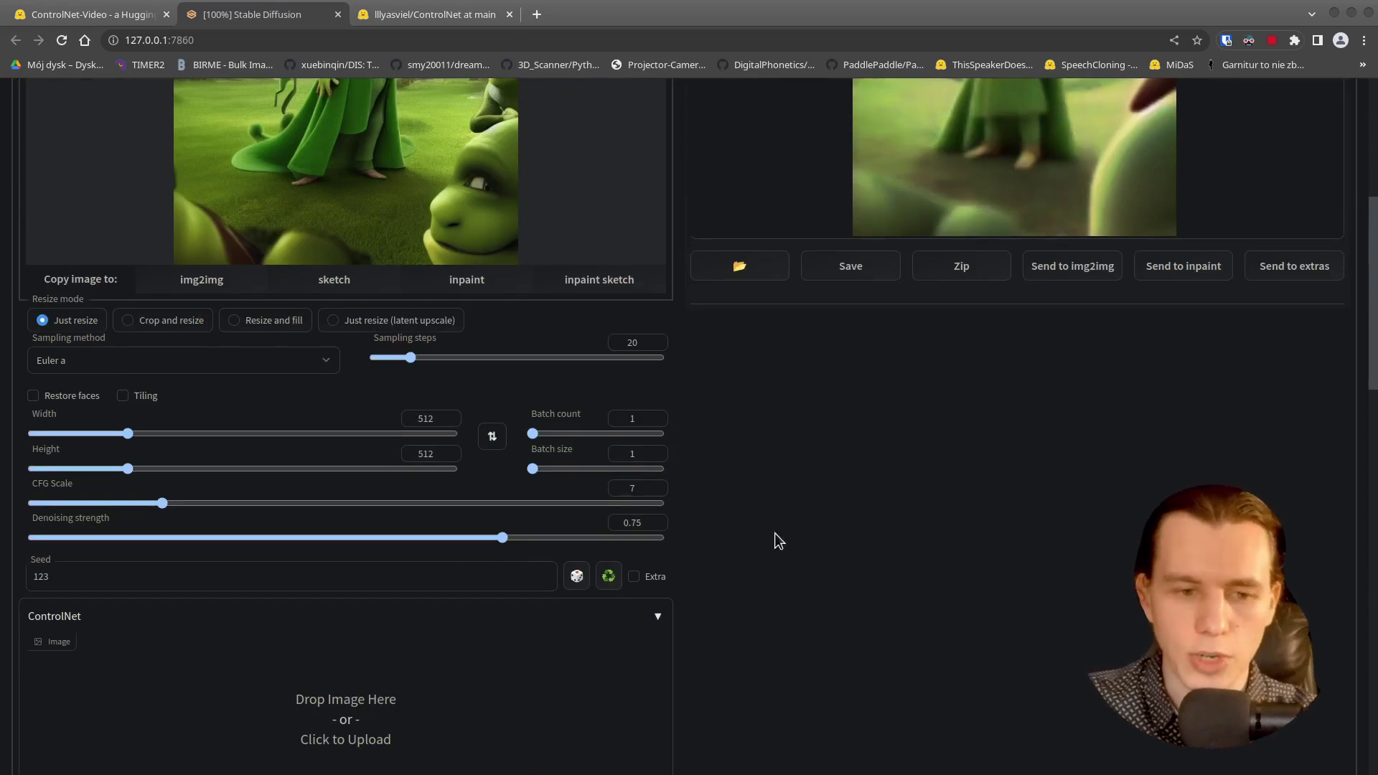
{"action": "scroll", "coordinate": [779, 540], "scroll_direction": "up", "scroll_amount": 5}
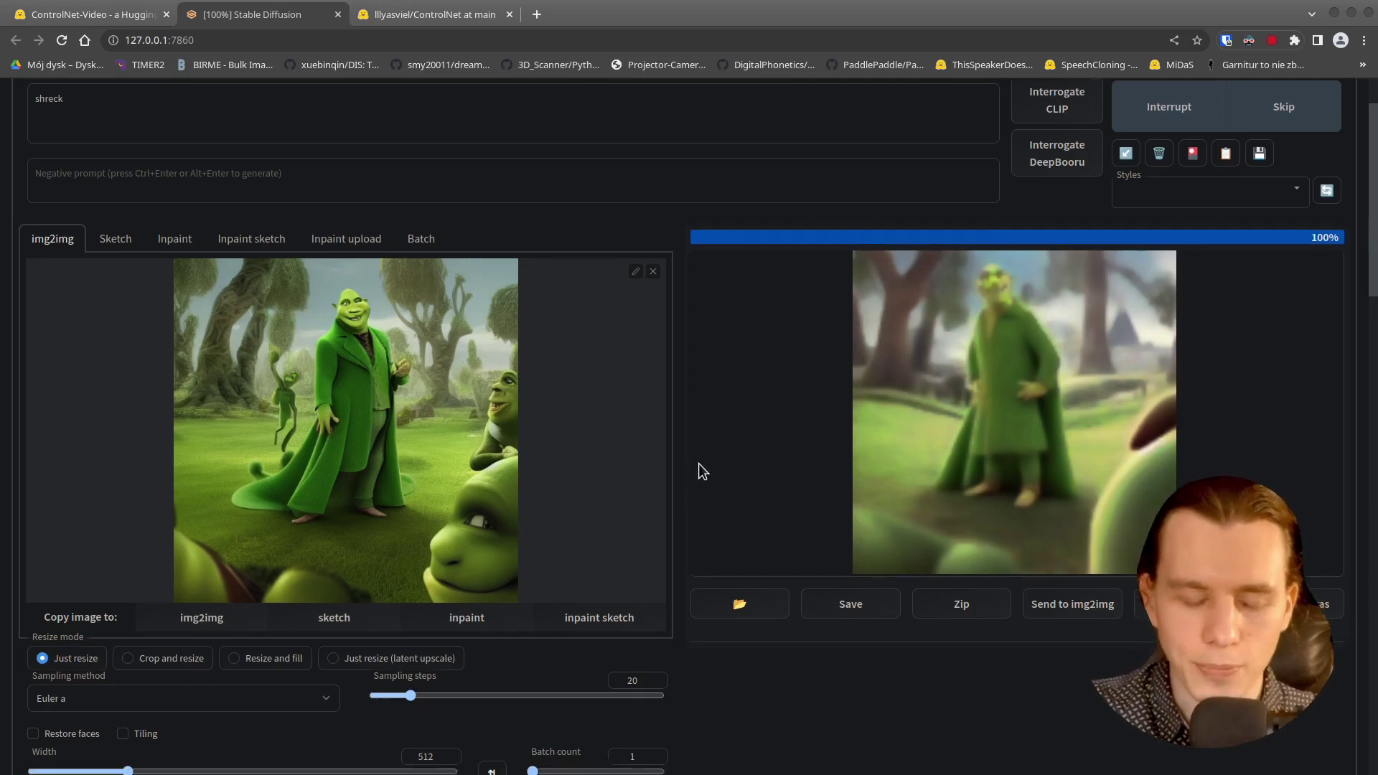
{"action": "scroll", "coordinate": [699, 464], "scroll_direction": "down", "scroll_amount": 15}
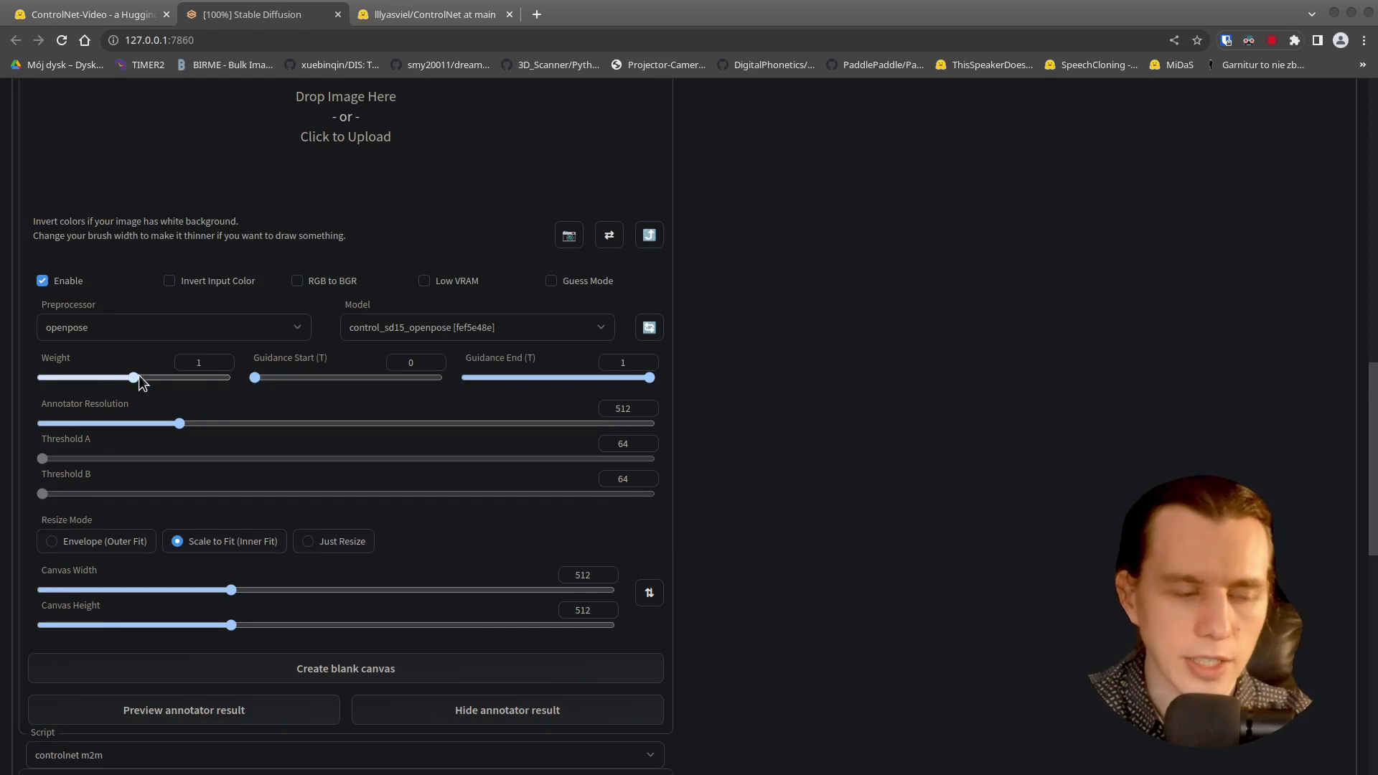
{"action": "scroll", "coordinate": [108, 641], "scroll_direction": "up", "scroll_amount": 4}
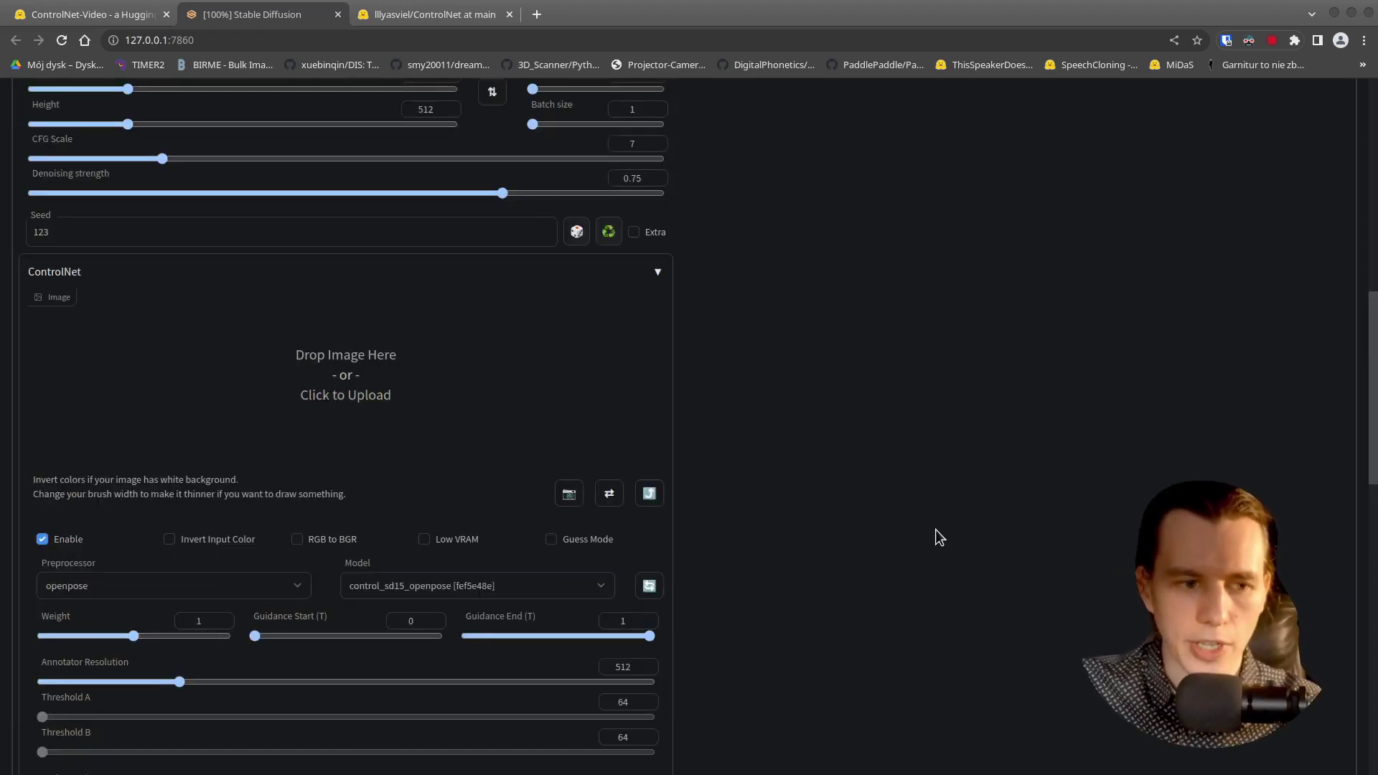
{"action": "scroll", "coordinate": [1014, 502], "scroll_direction": "up", "scroll_amount": 10}
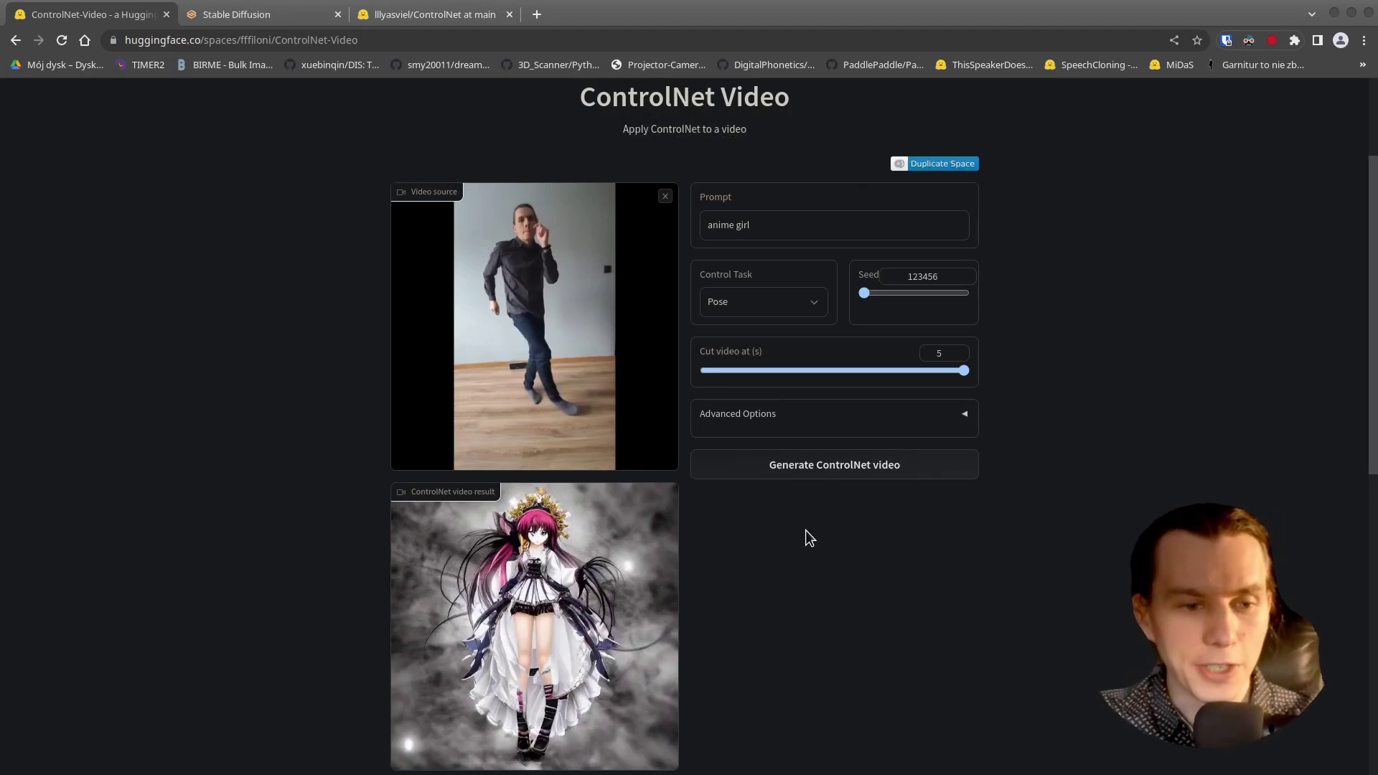
Step: Replay the anime girl result video and the pose-skeleton preprocessor video under Detailed results
{"action": "scroll", "coordinate": [801, 528], "scroll_direction": "down", "scroll_amount": 2}
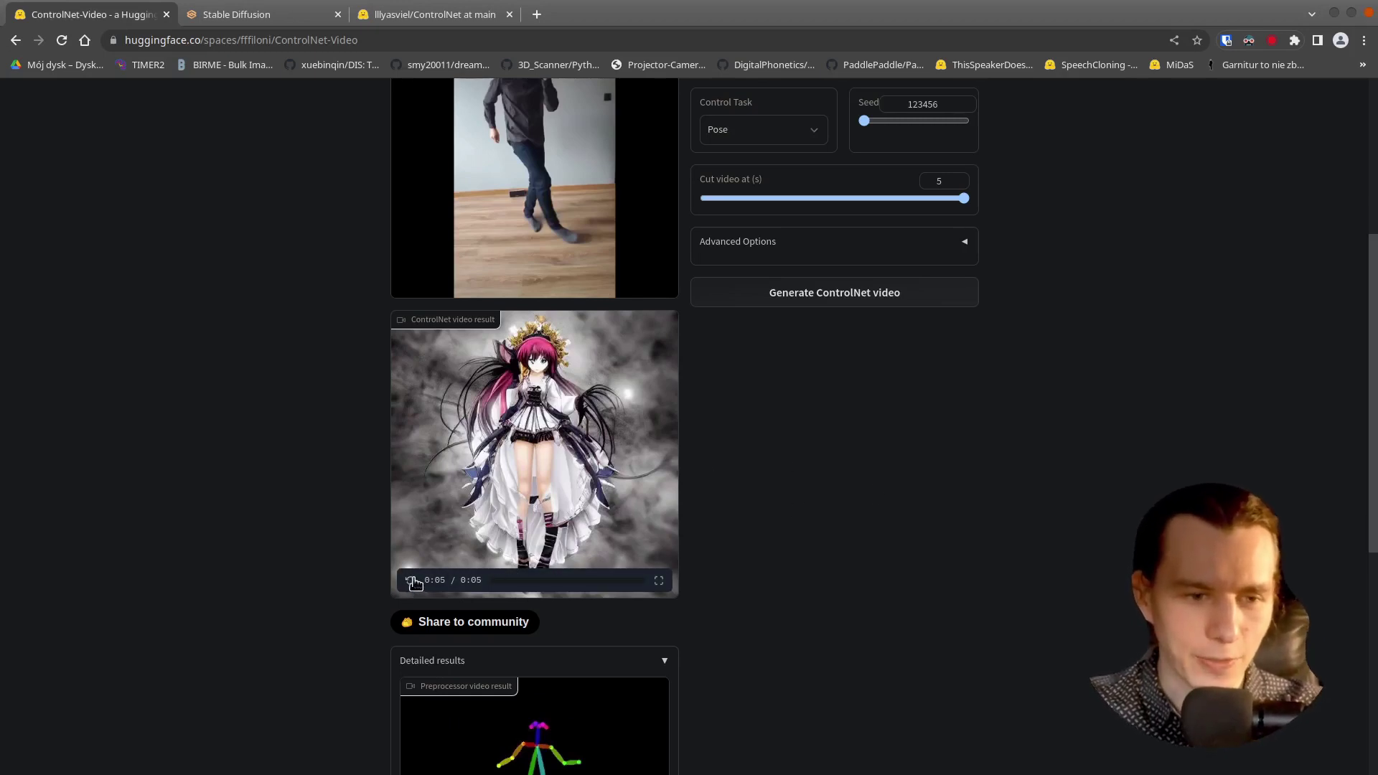
{"action": "left_click", "coordinate": [522, 583]}
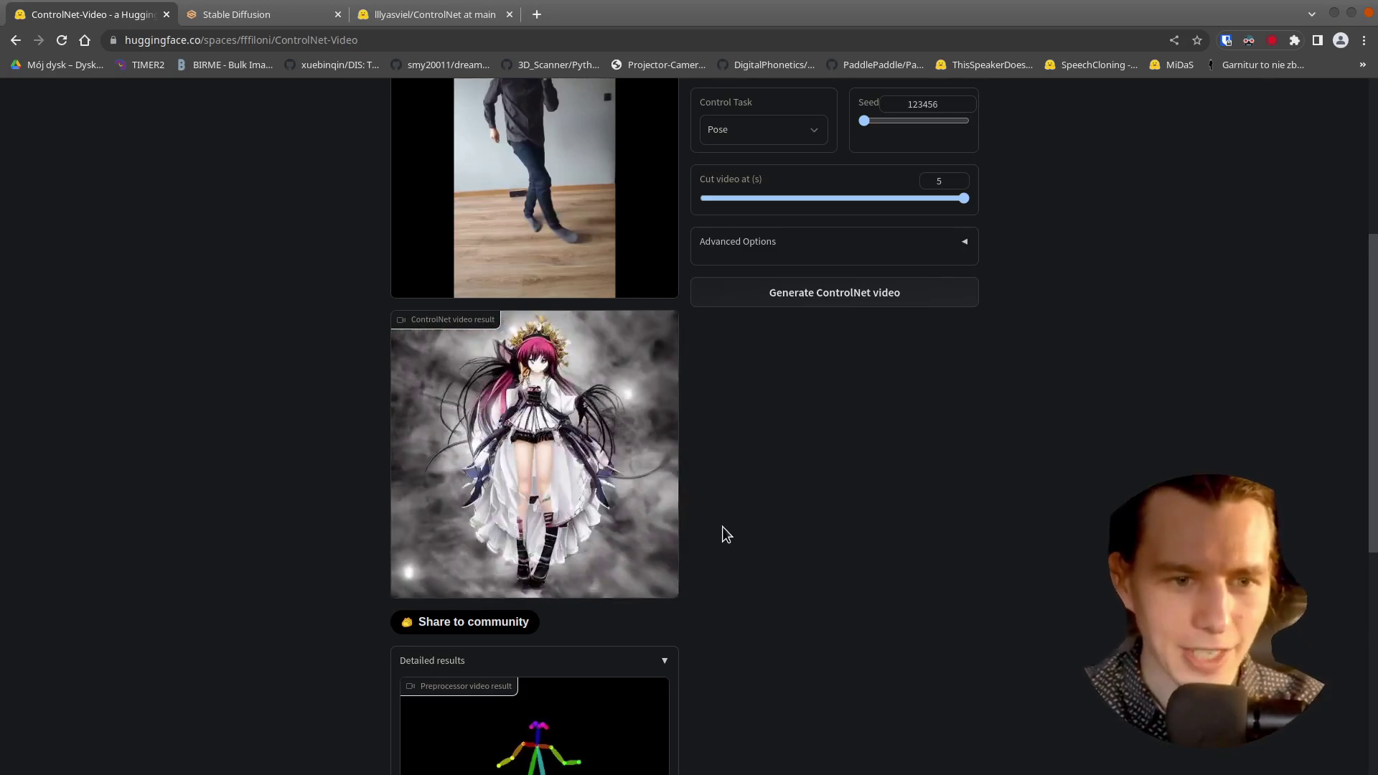
{"action": "scroll", "coordinate": [846, 505], "scroll_direction": "down", "scroll_amount": 5}
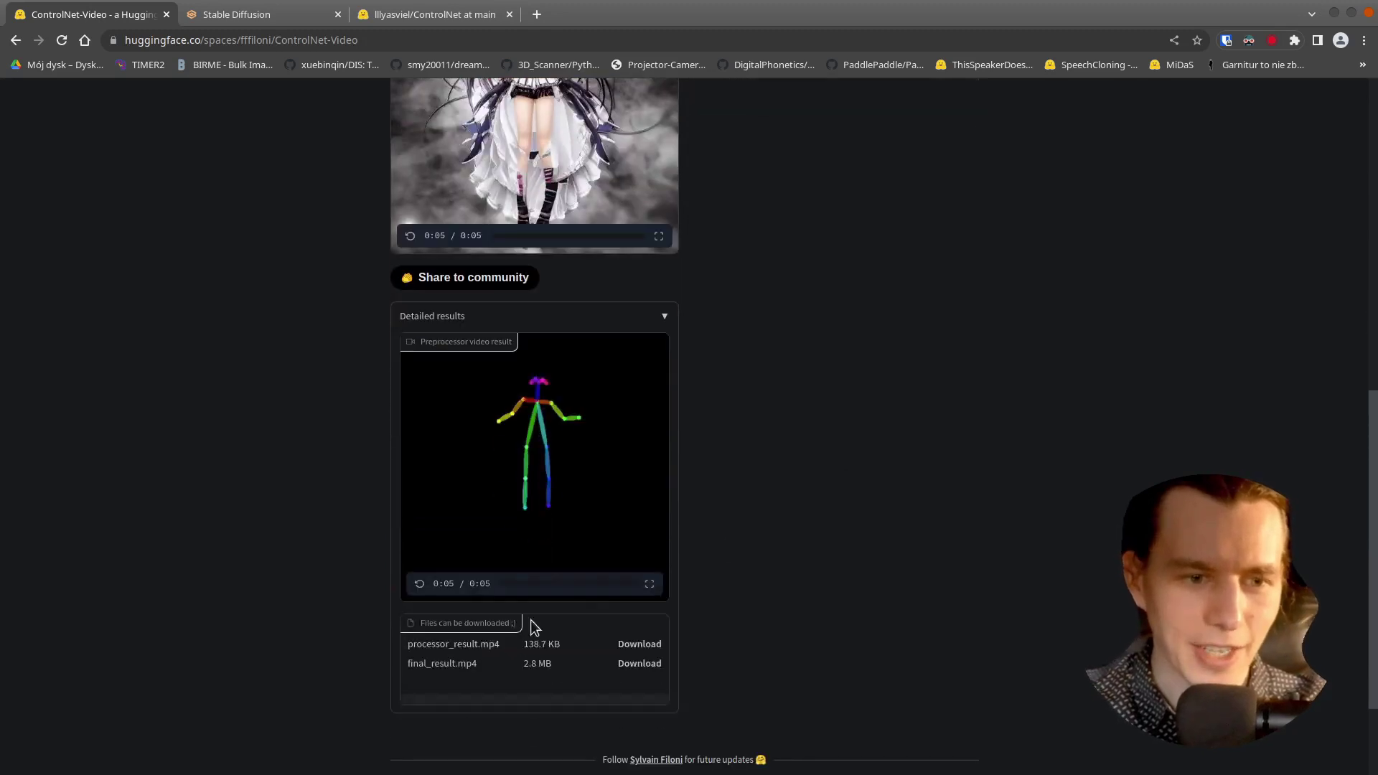
{"action": "left_click", "coordinate": [419, 584]}
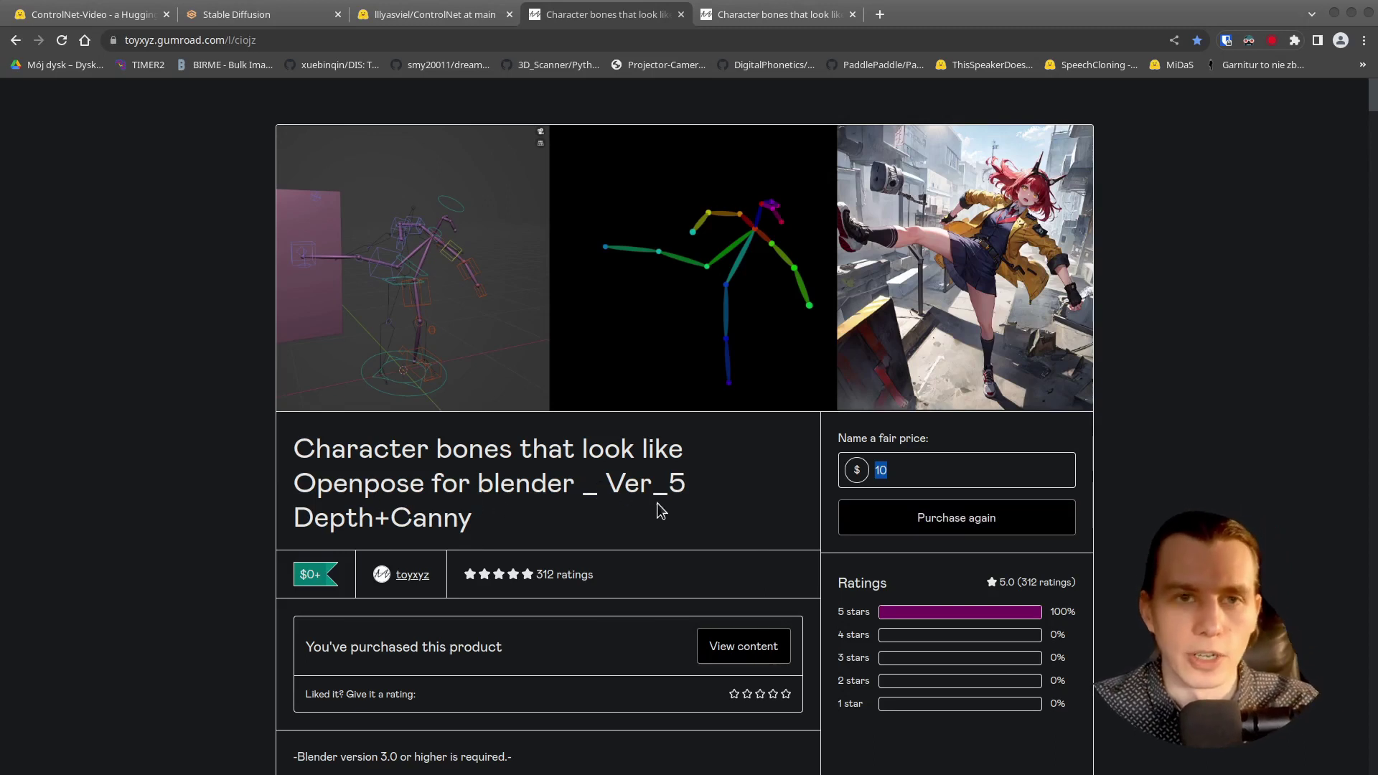
Step: Pick the suggested price of 10 on the Gumroad OpenPose bones page and skim the description
{"action": "left_click", "coordinate": [731, 486]}
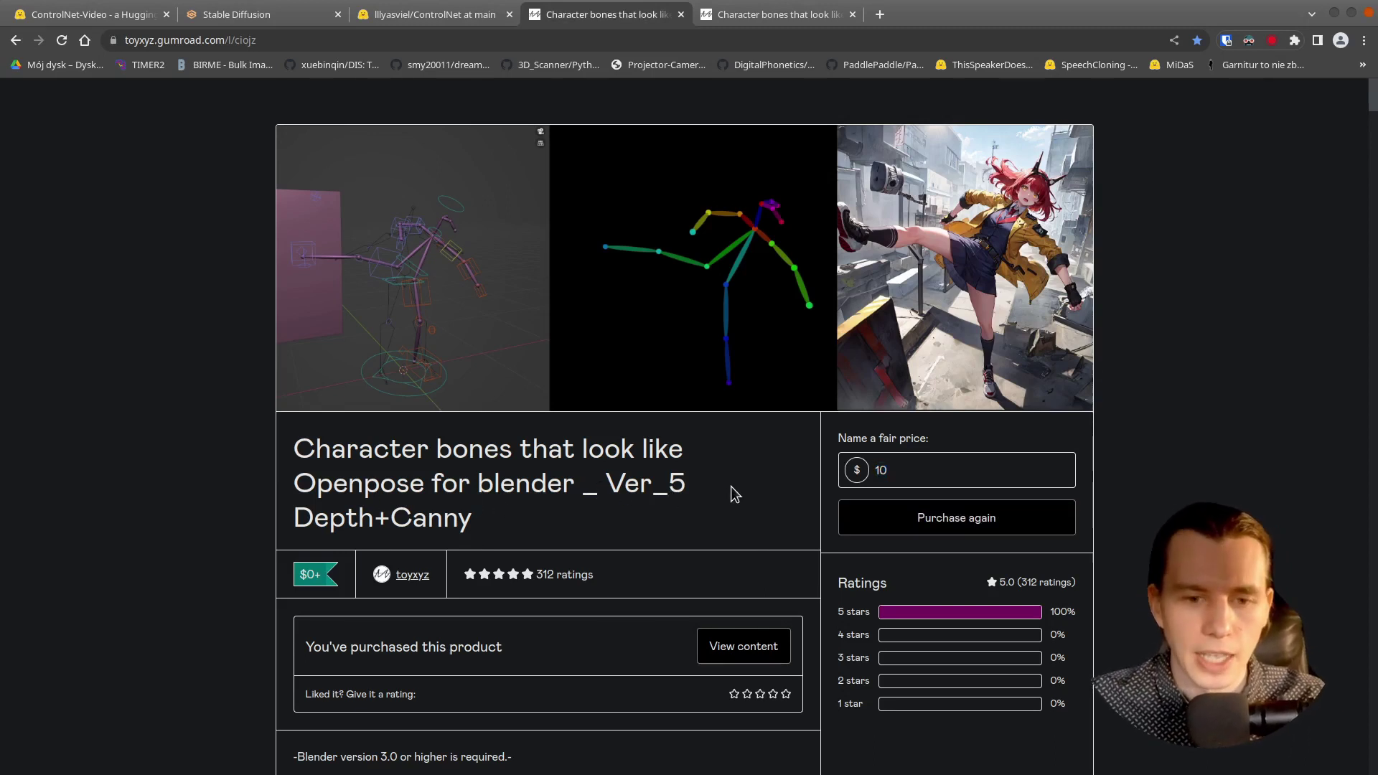
{"action": "left_click", "coordinate": [980, 456]}
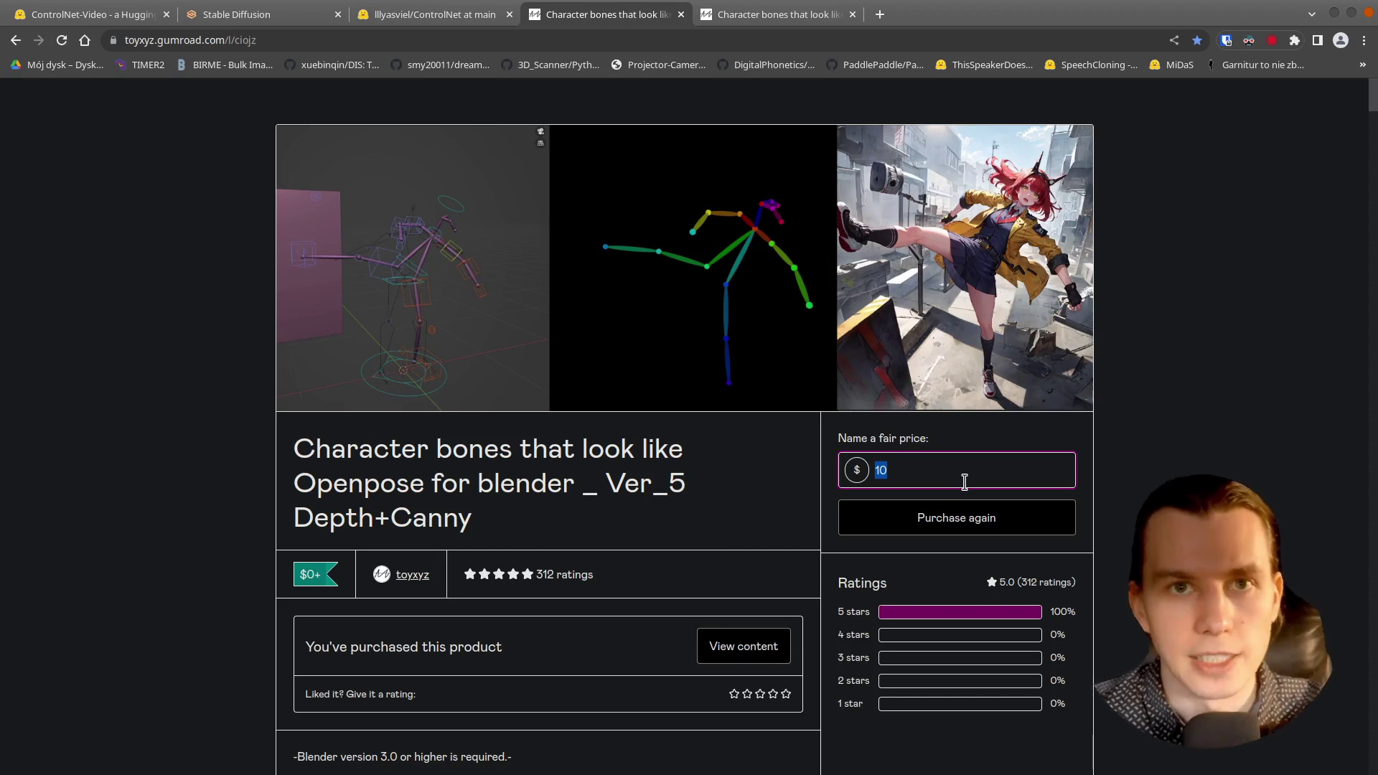
{"action": "left_click", "coordinate": [991, 482]}
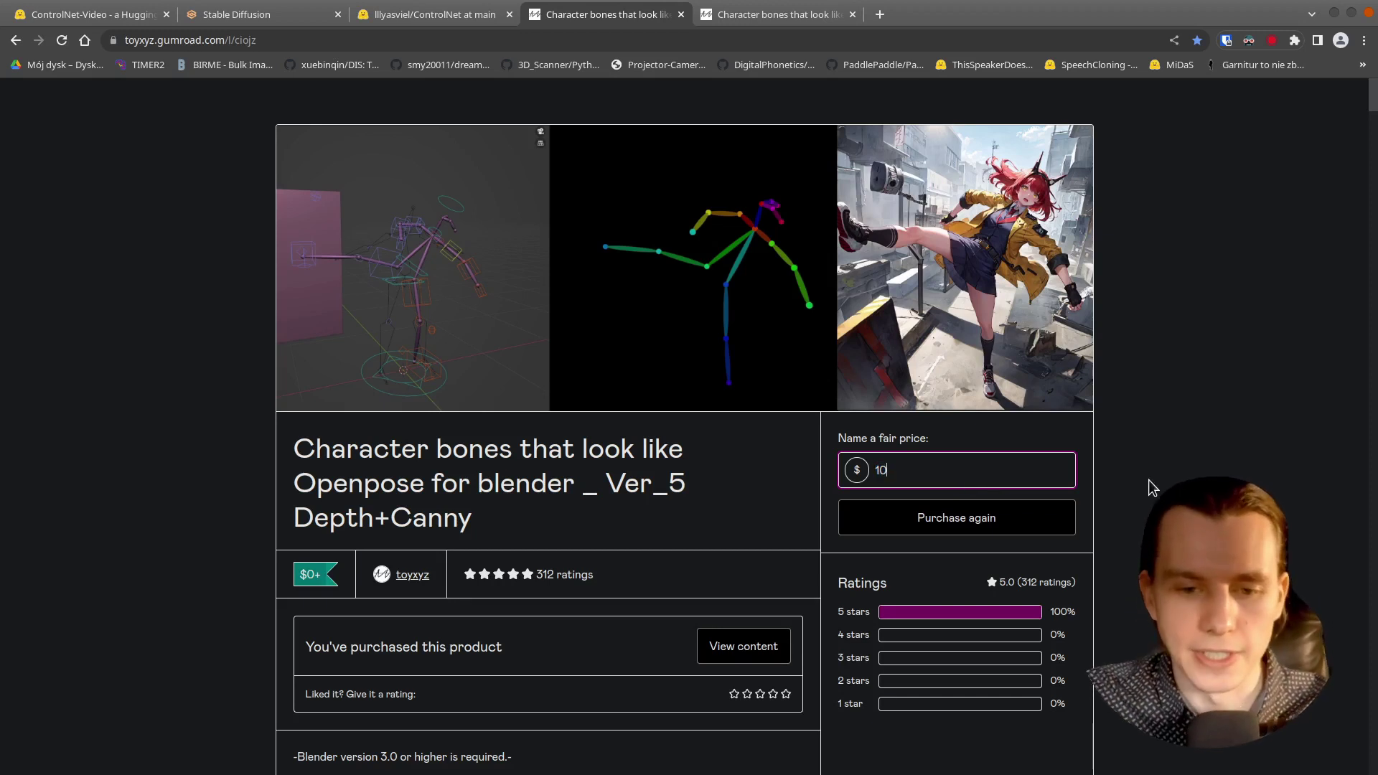
{"action": "scroll", "coordinate": [866, 567], "scroll_direction": "down", "scroll_amount": 6}
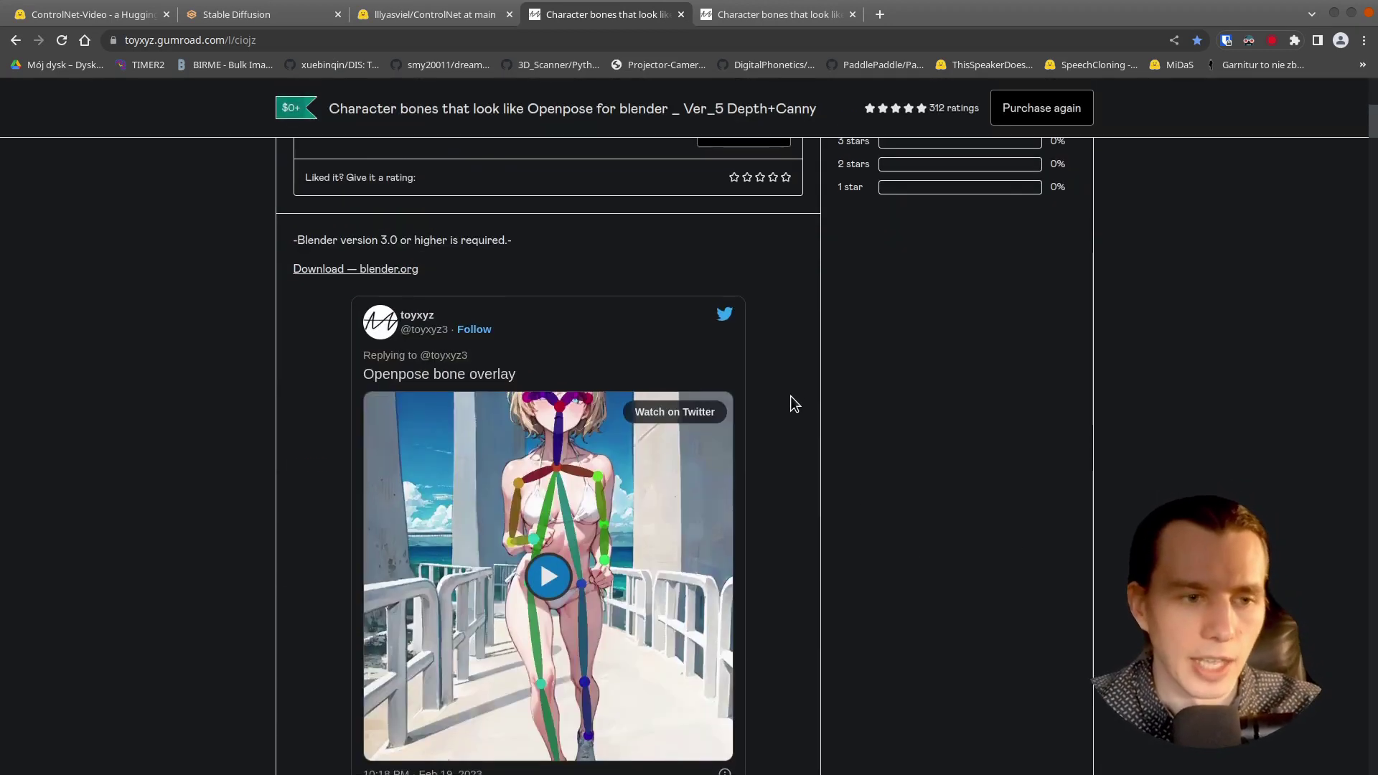
{"action": "scroll", "coordinate": [790, 391], "scroll_direction": "down", "scroll_amount": 4}
{"action": "scroll", "coordinate": [745, 344], "scroll_direction": "up", "scroll_amount": 3}
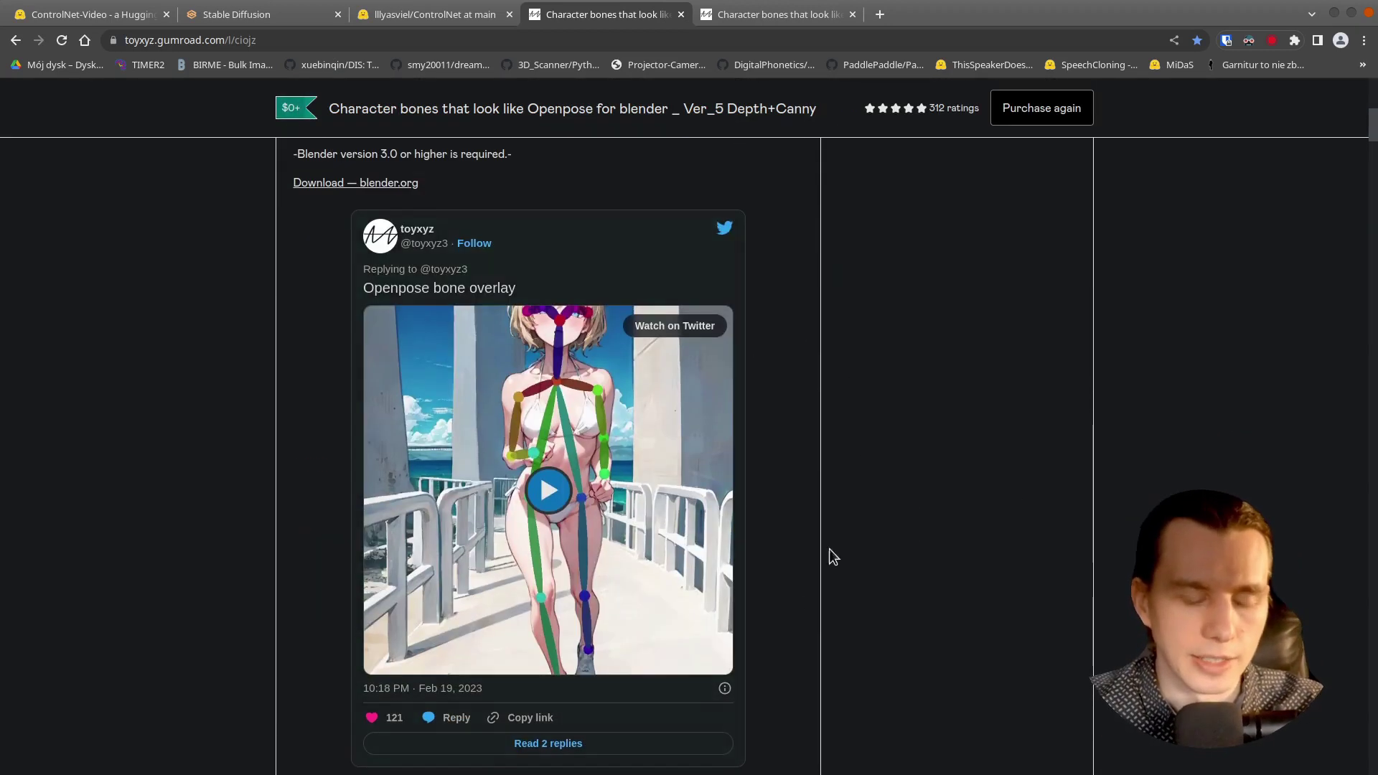
{"action": "scroll", "coordinate": [829, 553], "scroll_direction": "down", "scroll_amount": 8}
{"action": "scroll", "coordinate": [846, 434], "scroll_direction": "down", "scroll_amount": 4}
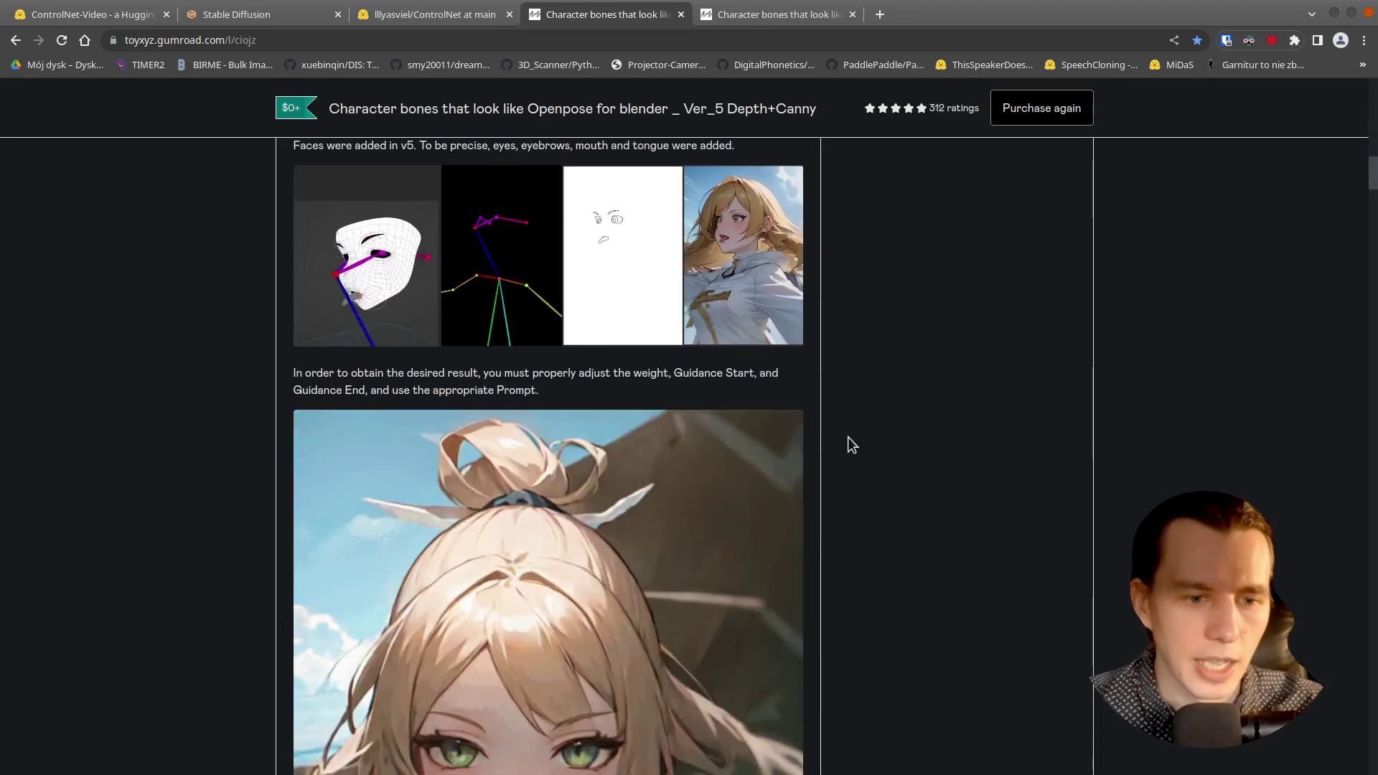
{"action": "scroll", "coordinate": [715, 436], "scroll_direction": "up", "scroll_amount": 3}
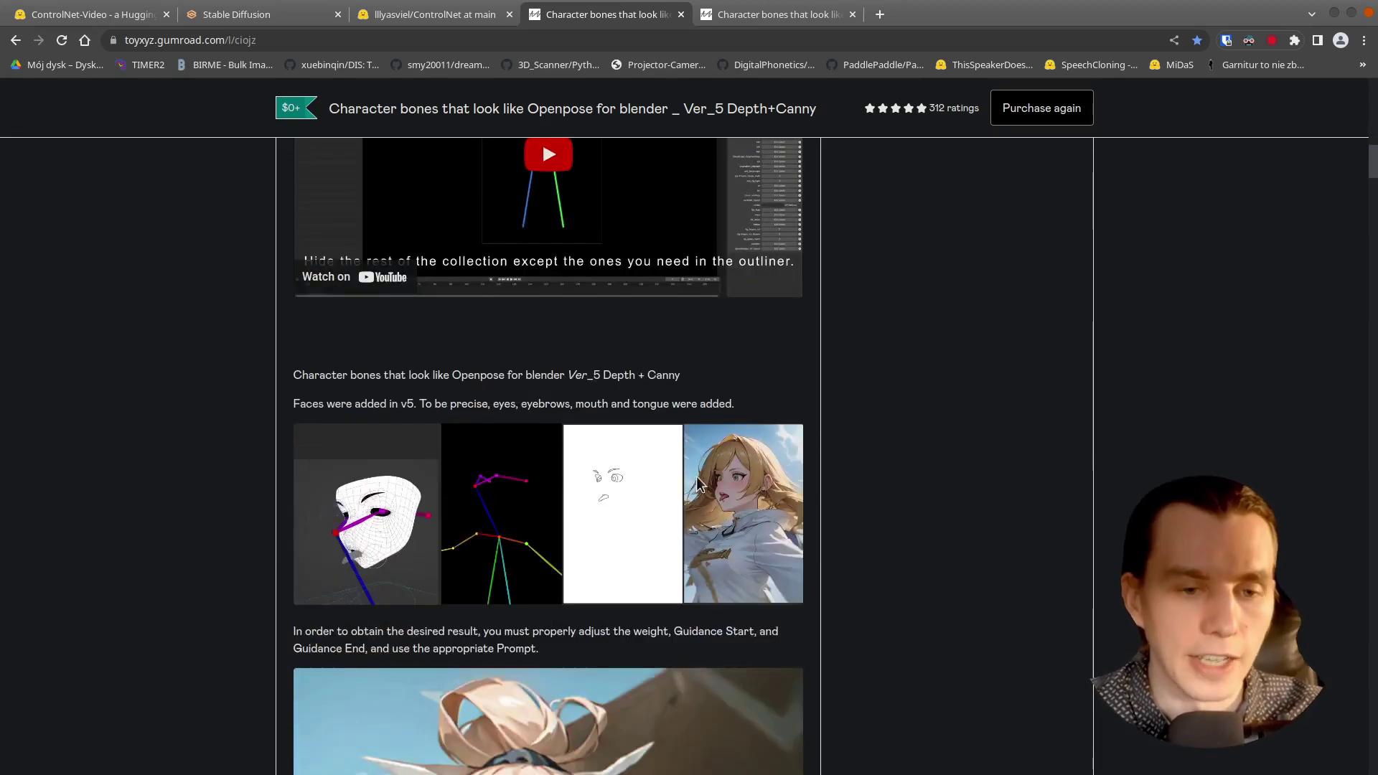
Step: Read through the version notes, then open the purchased content page listing OpenPoseBones ZIPs up to V5
{"action": "double_click", "coordinate": [656, 375]}
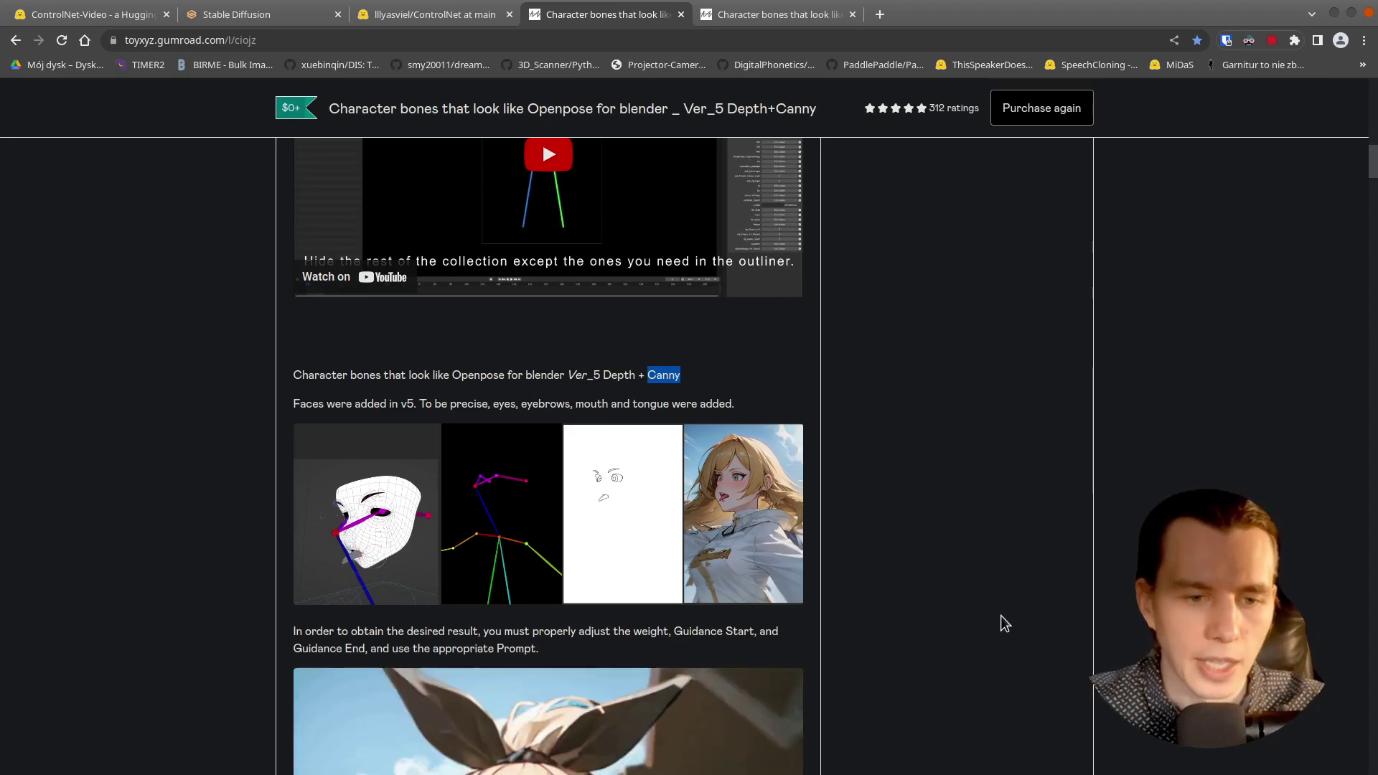
{"action": "scroll", "coordinate": [980, 595], "scroll_direction": "down", "scroll_amount": 6}
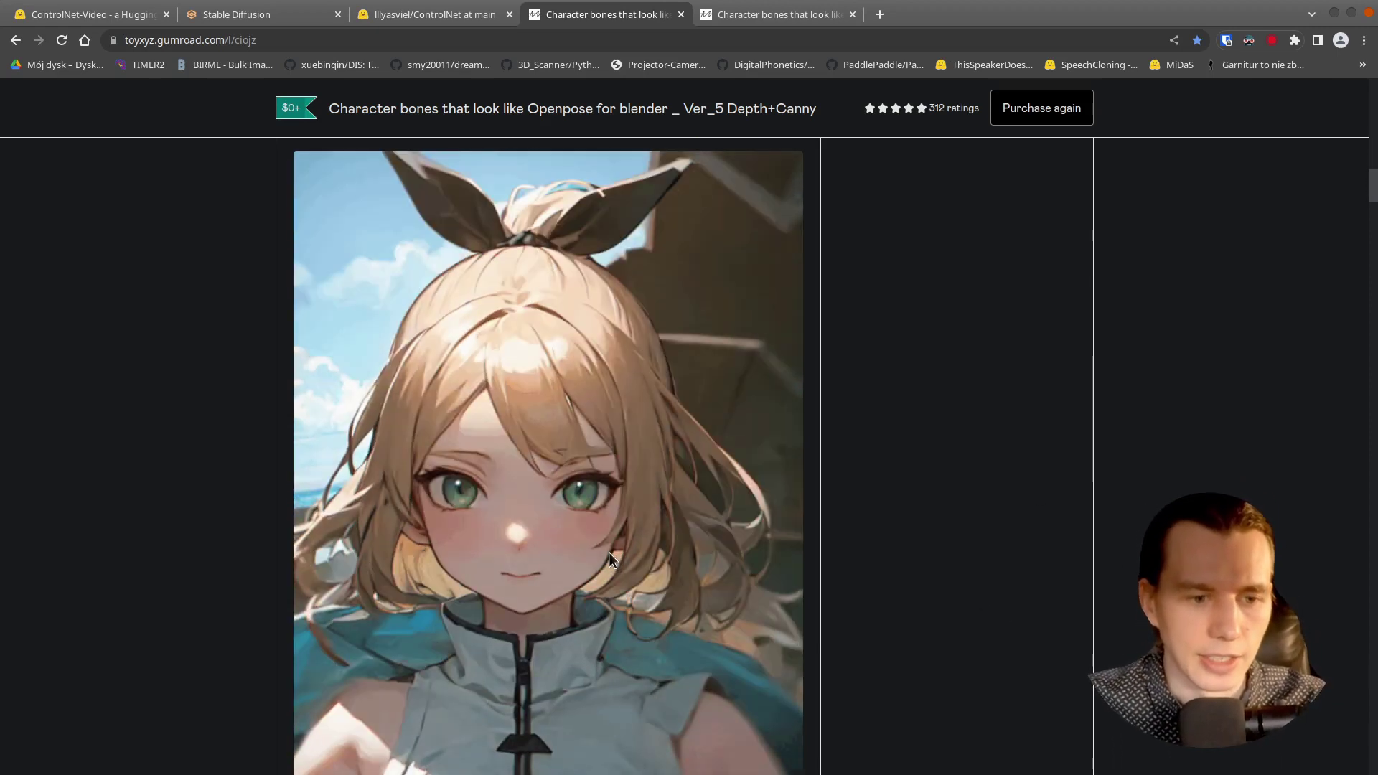
{"action": "scroll", "coordinate": [682, 567], "scroll_direction": "down", "scroll_amount": 5}
{"action": "scroll", "coordinate": [634, 452], "scroll_direction": "down", "scroll_amount": 5}
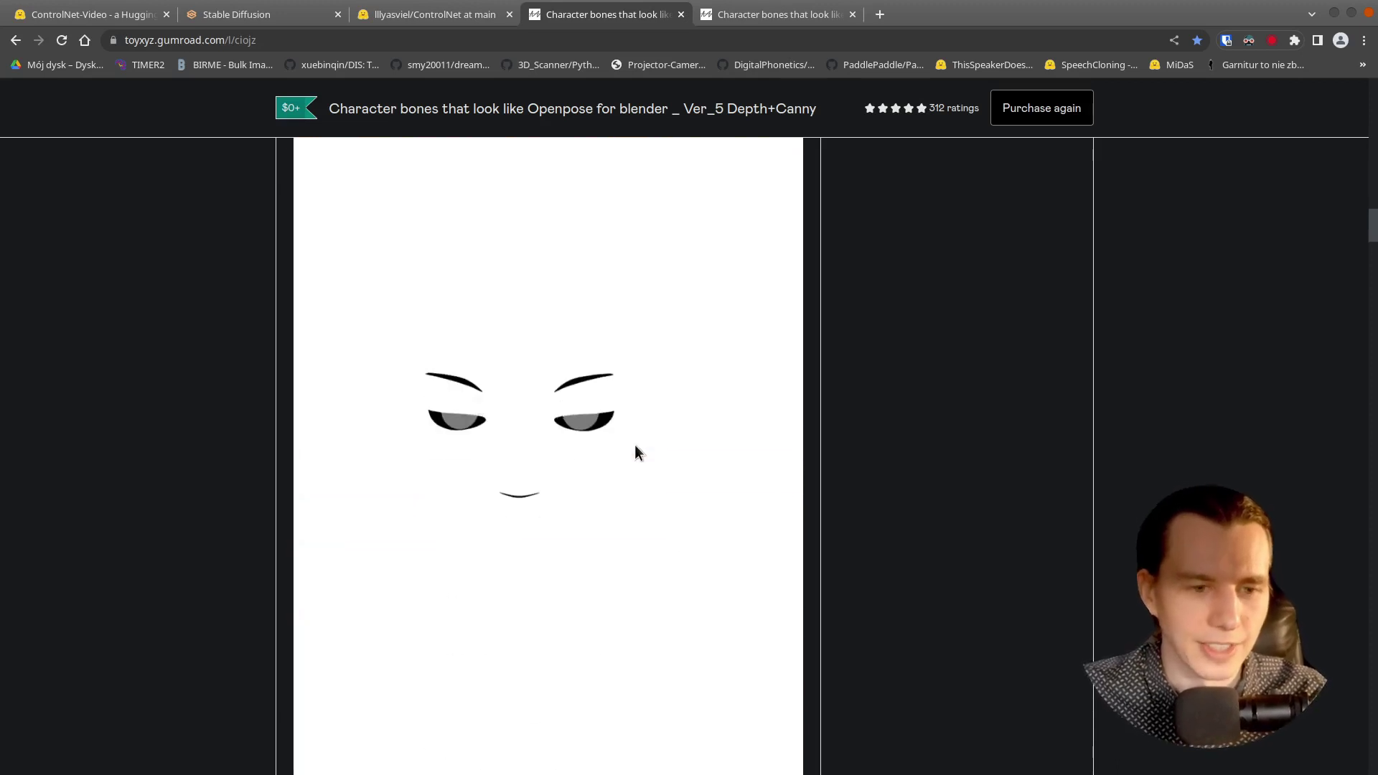
{"action": "scroll", "coordinate": [612, 434], "scroll_direction": "up", "scroll_amount": 7}
{"action": "scroll", "coordinate": [692, 488], "scroll_direction": "down", "scroll_amount": 12}
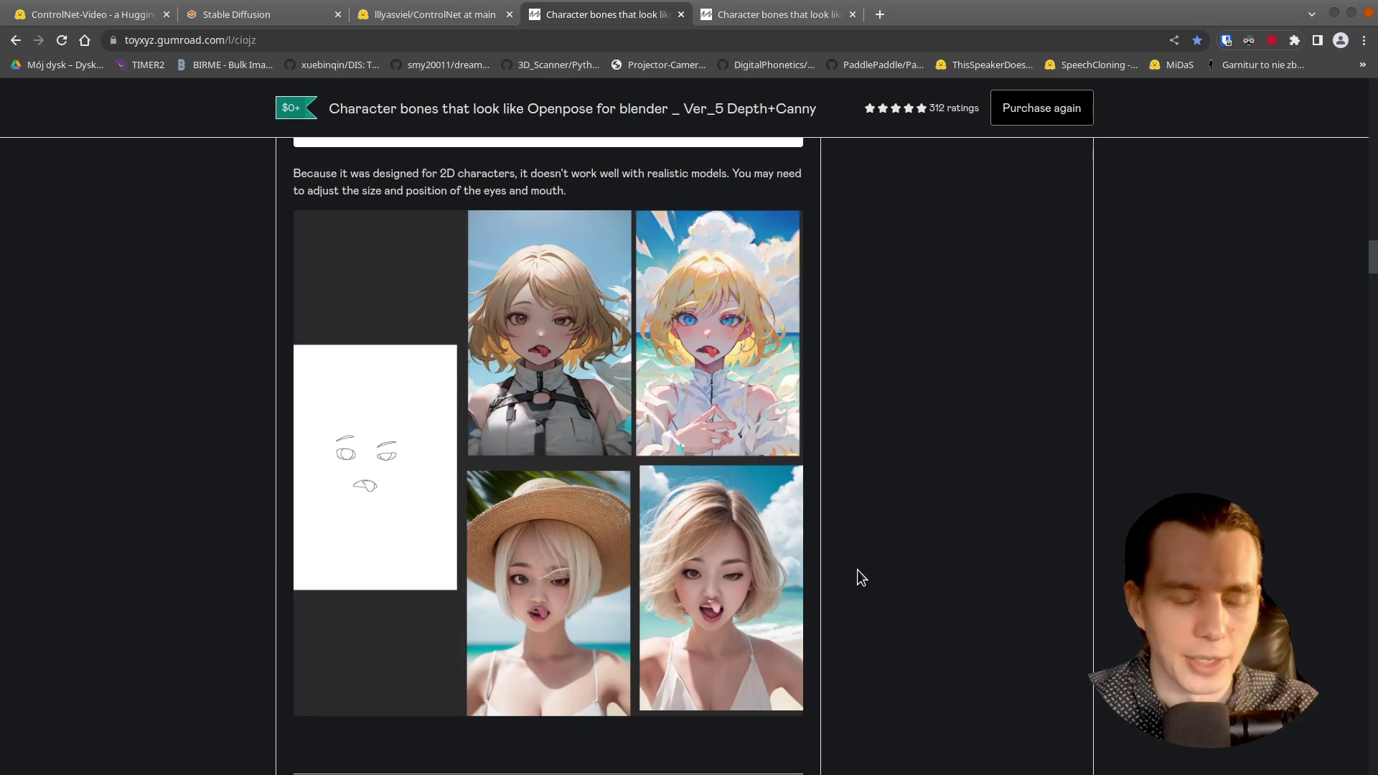
{"action": "scroll", "coordinate": [859, 572], "scroll_direction": "down", "scroll_amount": 10}
{"action": "scroll", "coordinate": [630, 409], "scroll_direction": "down", "scroll_amount": 1}
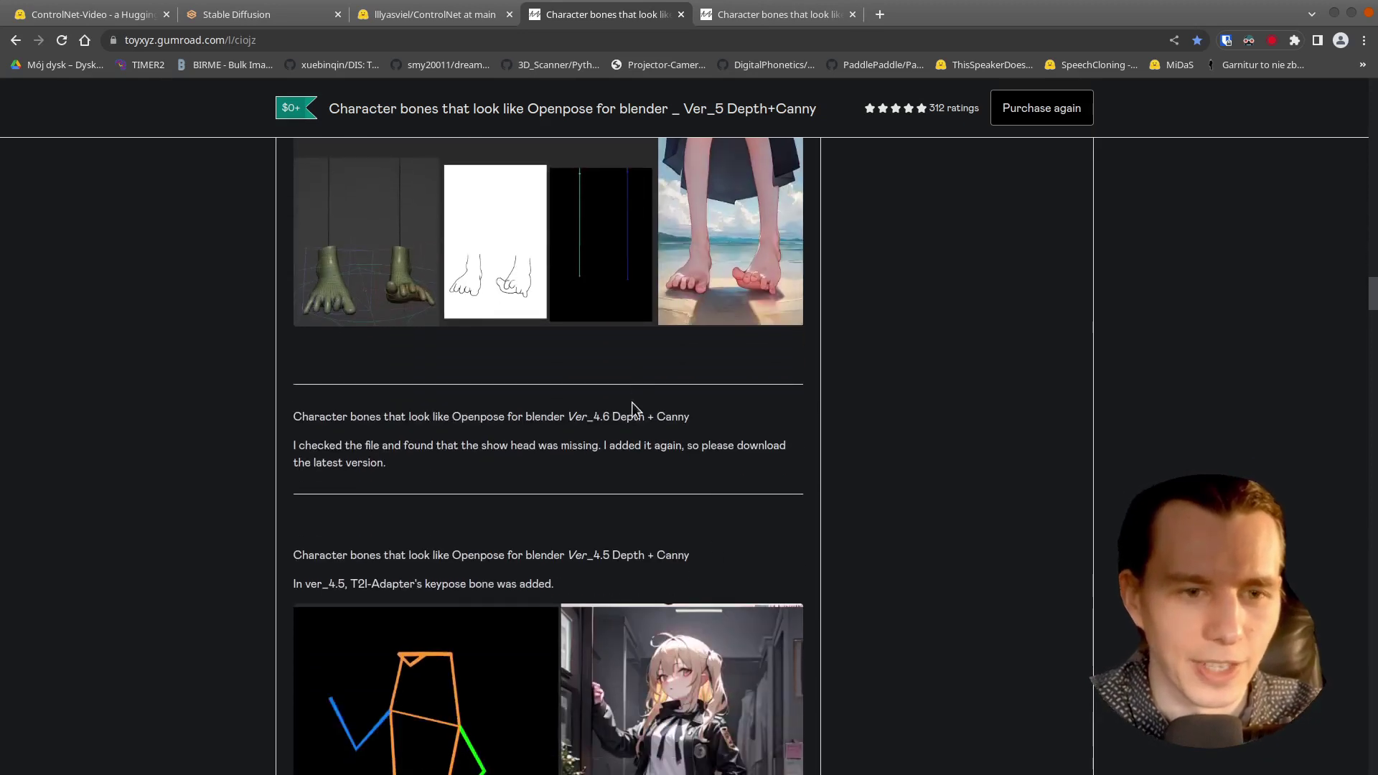
{"action": "scroll", "coordinate": [583, 427], "scroll_direction": "up", "scroll_amount": 1}
{"action": "scroll", "coordinate": [928, 560], "scroll_direction": "down", "scroll_amount": 4}
{"action": "scroll", "coordinate": [914, 562], "scroll_direction": "down", "scroll_amount": 6}
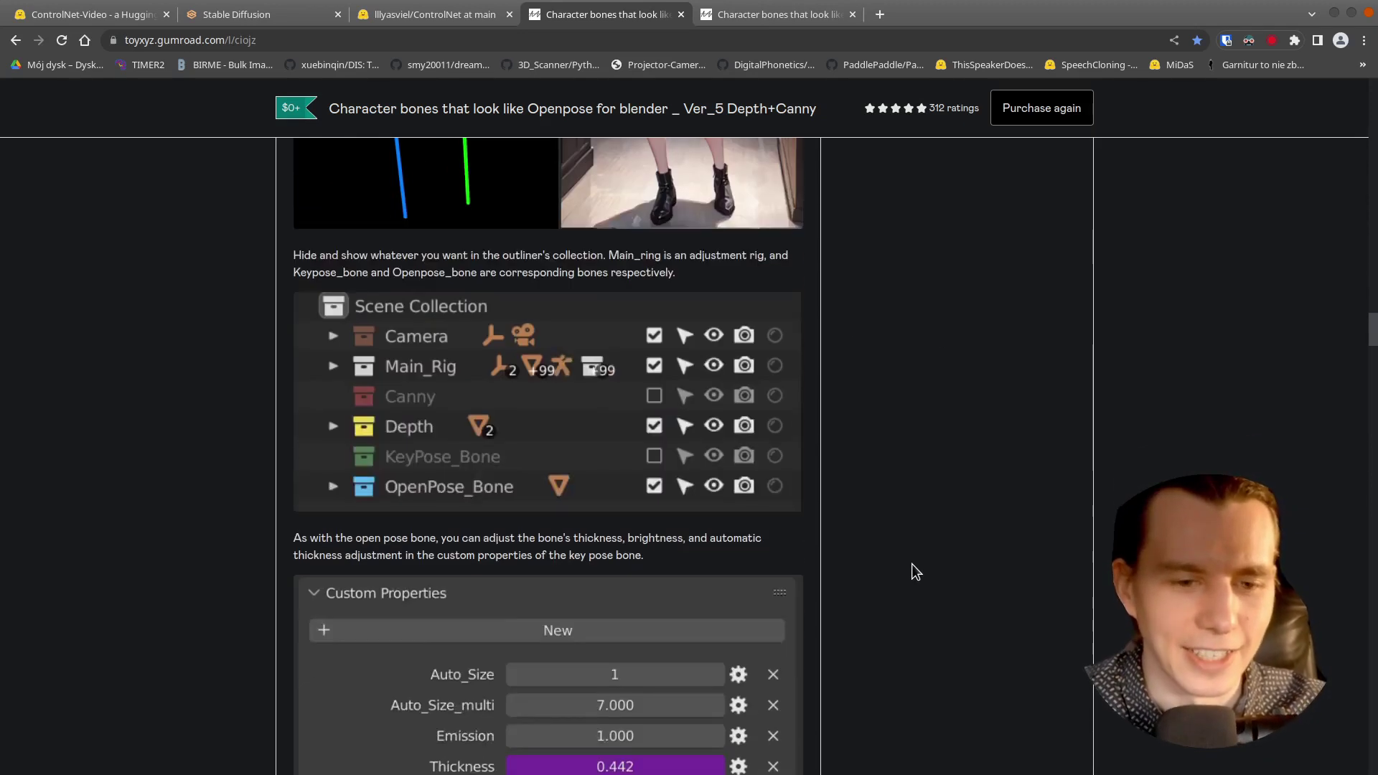
{"action": "scroll", "coordinate": [912, 563], "scroll_direction": "down", "scroll_amount": 9}
{"action": "scroll", "coordinate": [682, 404], "scroll_direction": "down", "scroll_amount": 15}
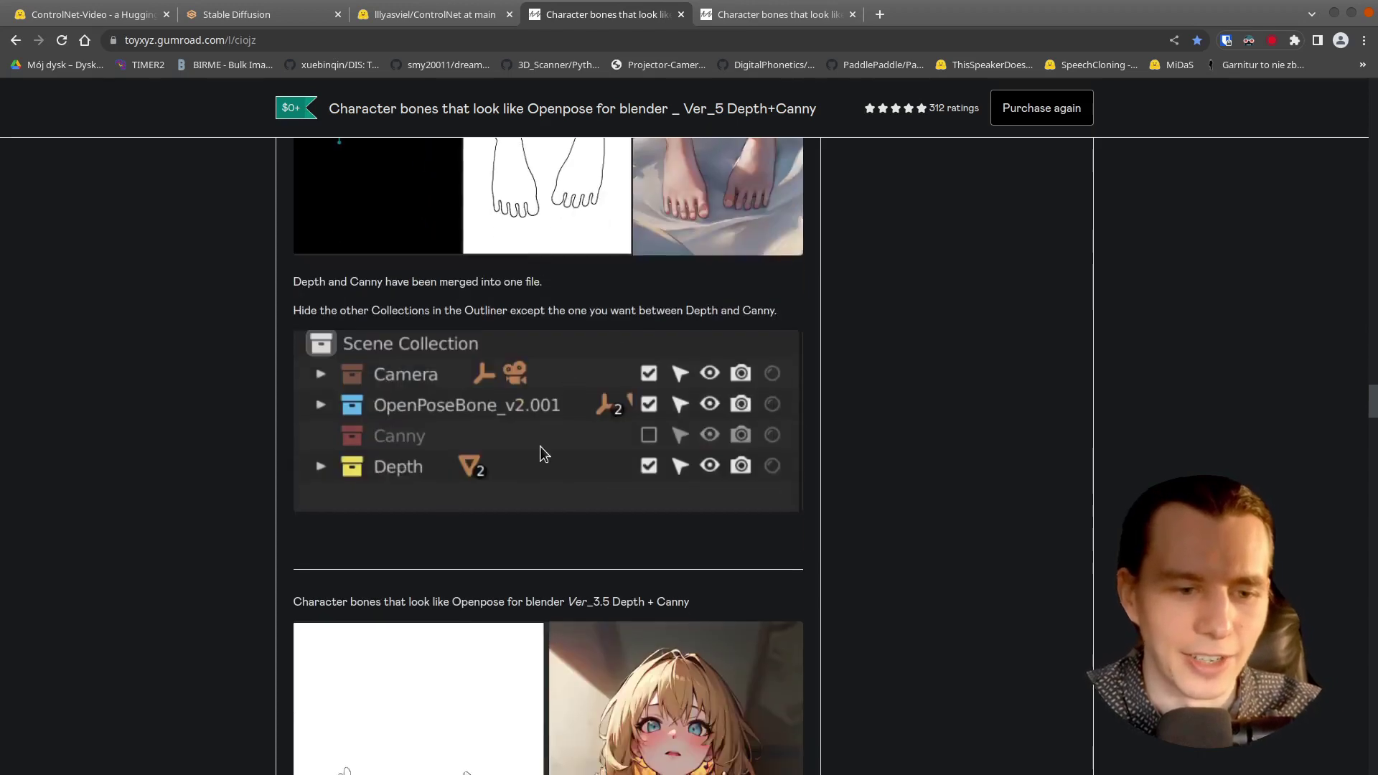
{"action": "scroll", "coordinate": [954, 421], "scroll_direction": "down", "scroll_amount": 5}
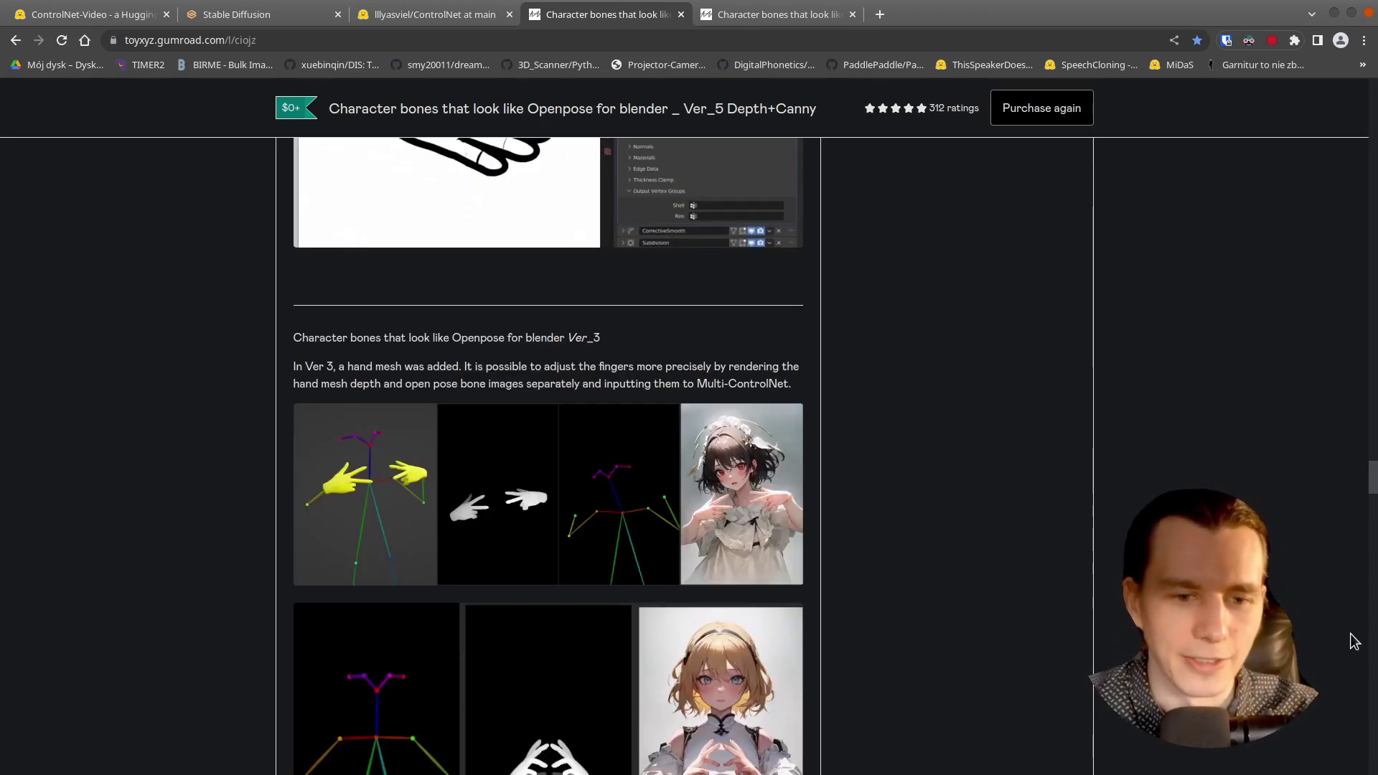
{"action": "left_click_drag", "start_coordinate": [1363, 474], "coordinate": [1289, 92]}
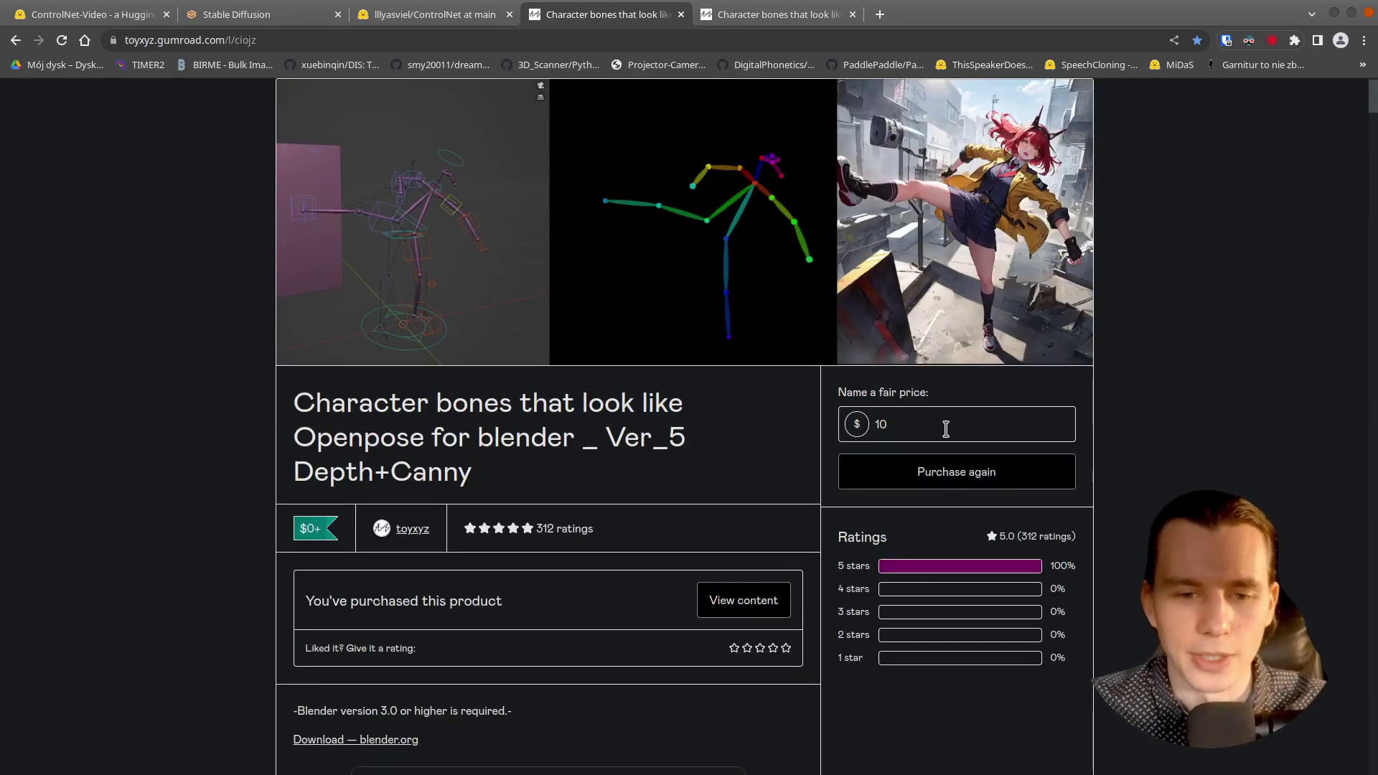
{"action": "left_click", "coordinate": [972, 475]}
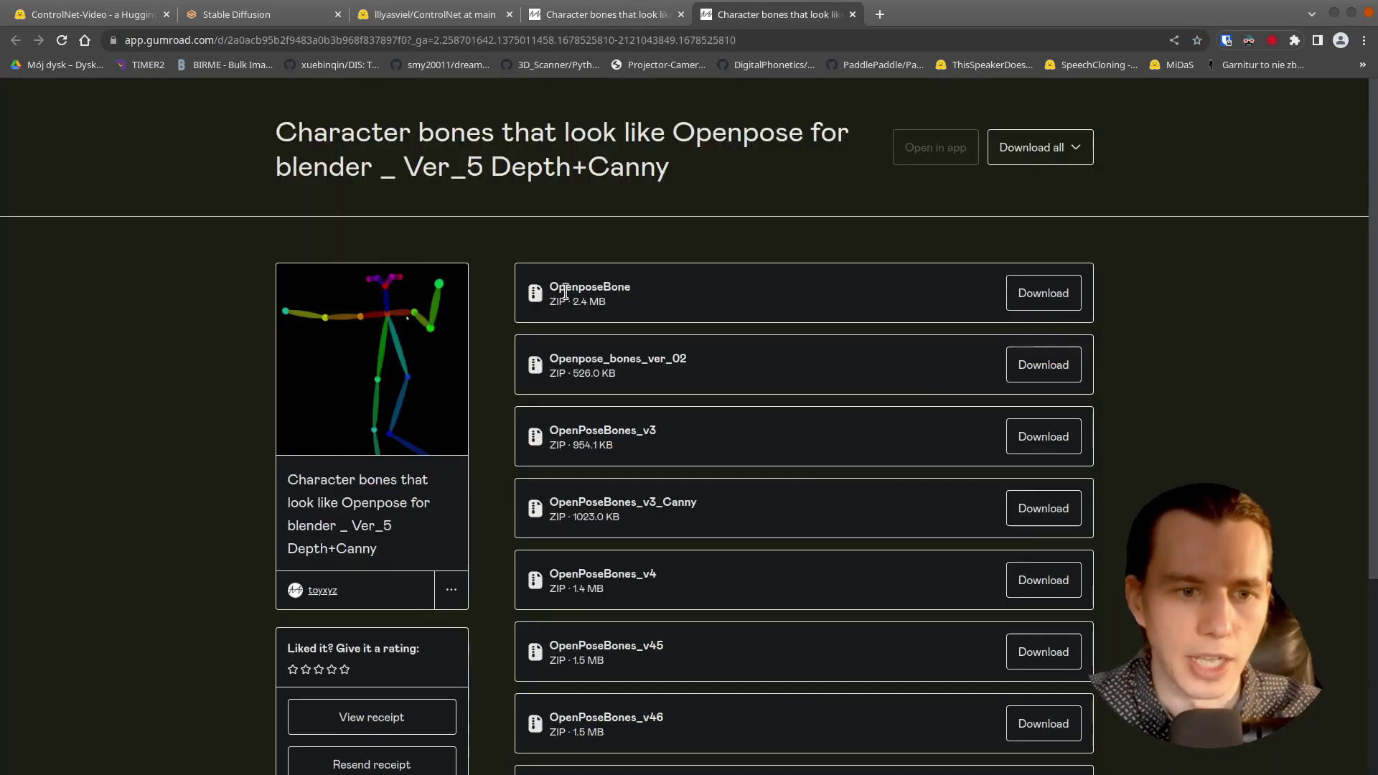
{"action": "scroll", "coordinate": [635, 287], "scroll_direction": "down", "scroll_amount": 4}
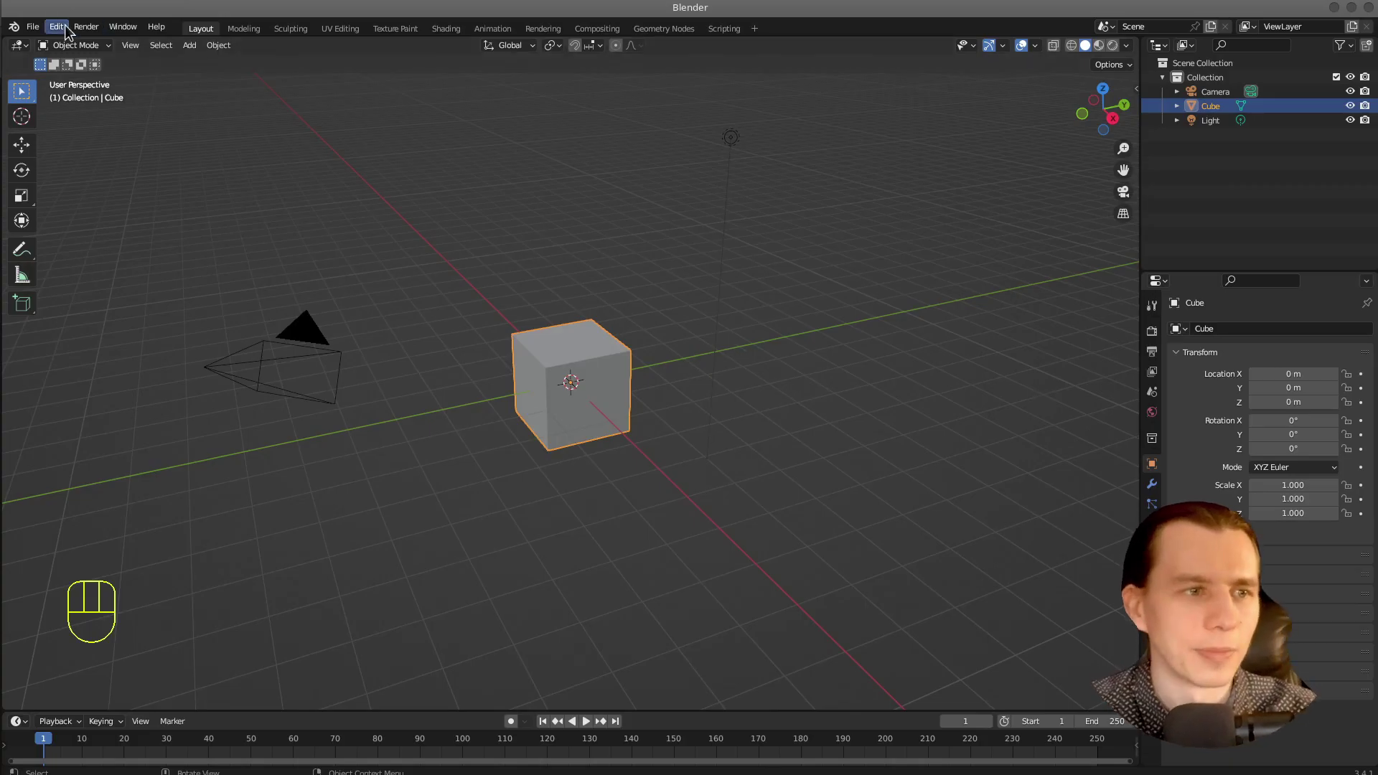
Step: Install rig_tools_3.67.12.zip from the plugin folder and confirm Auto-Rig Pro Tools is enabled by searching 'rig'
{"action": "left_click", "coordinate": [63, 27]}
{"action": "left_click", "coordinate": [119, 248]}
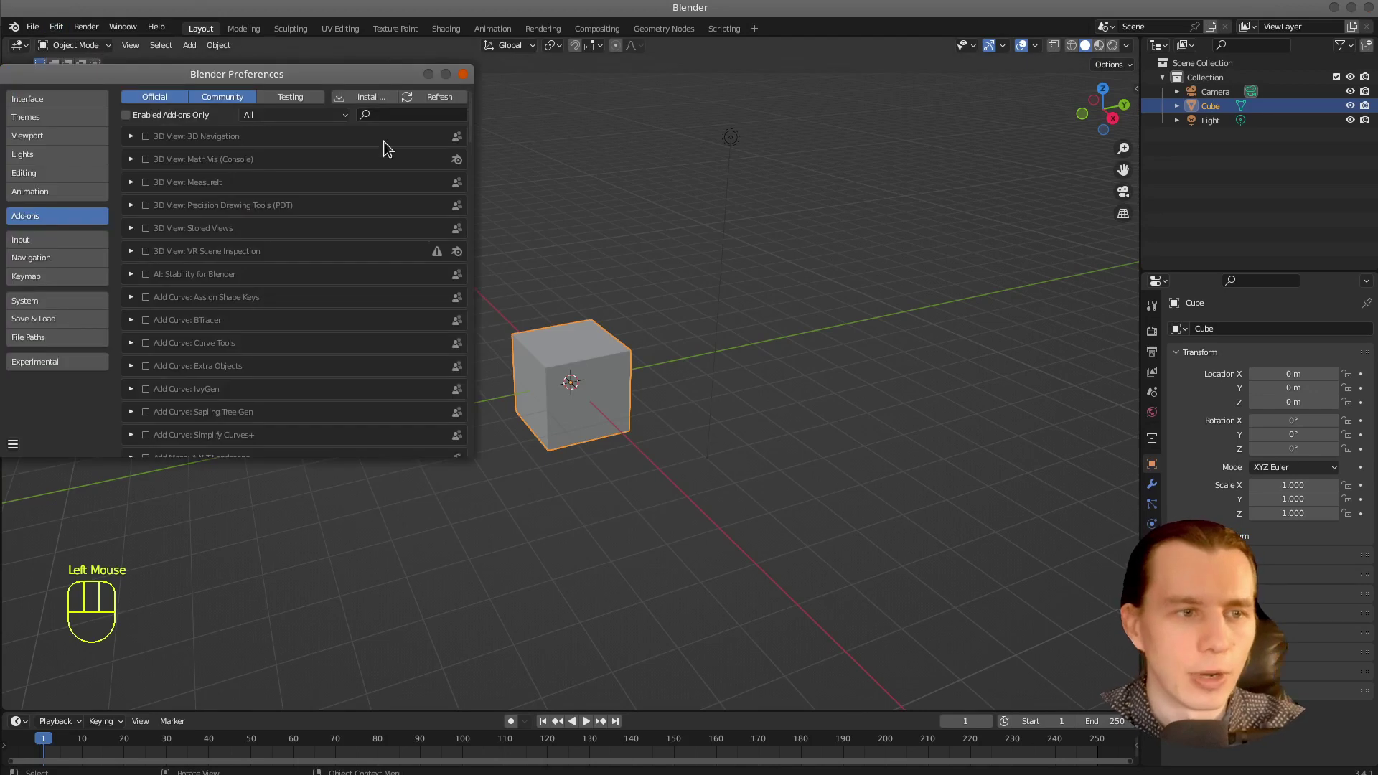
{"action": "left_click", "coordinate": [366, 99]}
{"action": "left_click", "coordinate": [363, 32]}
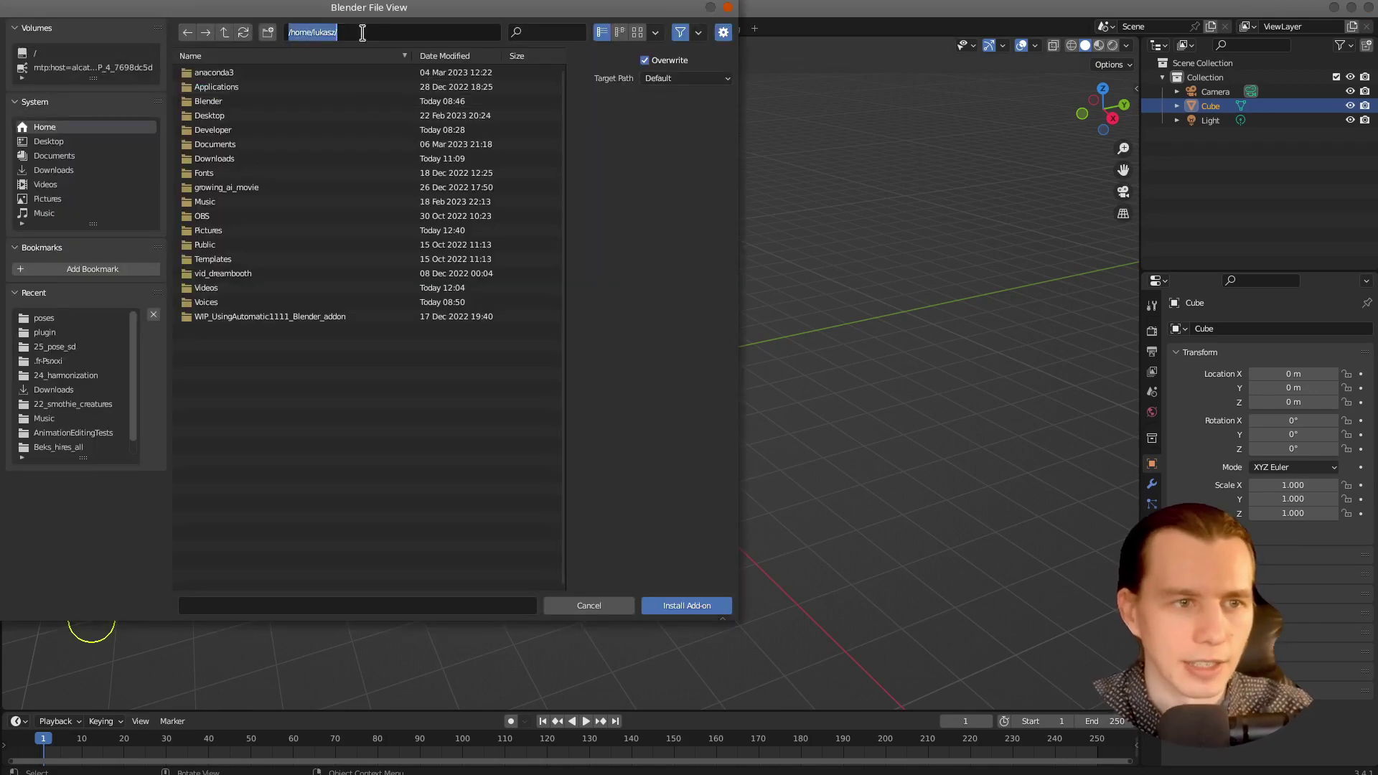
{"action": "key", "text": "Return"}
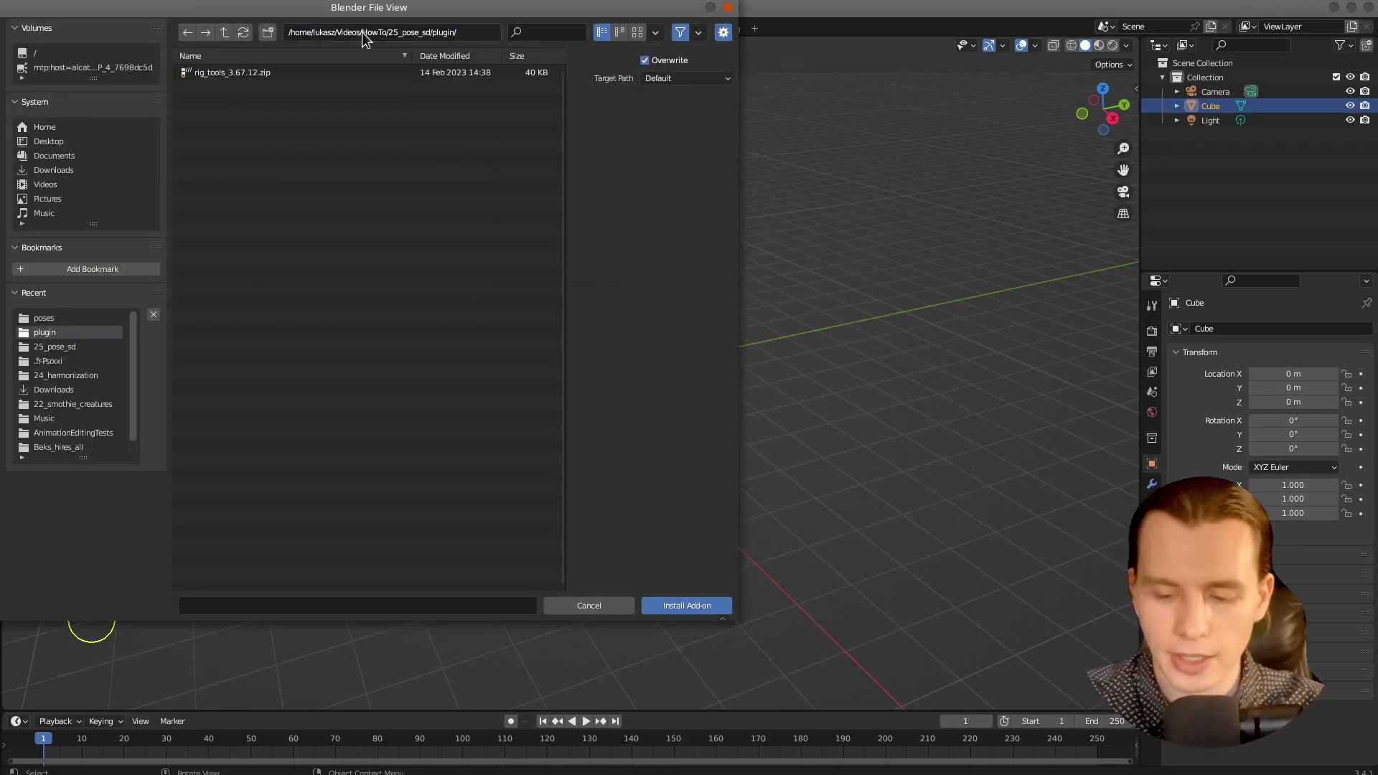
{"action": "left_click", "coordinate": [239, 75]}
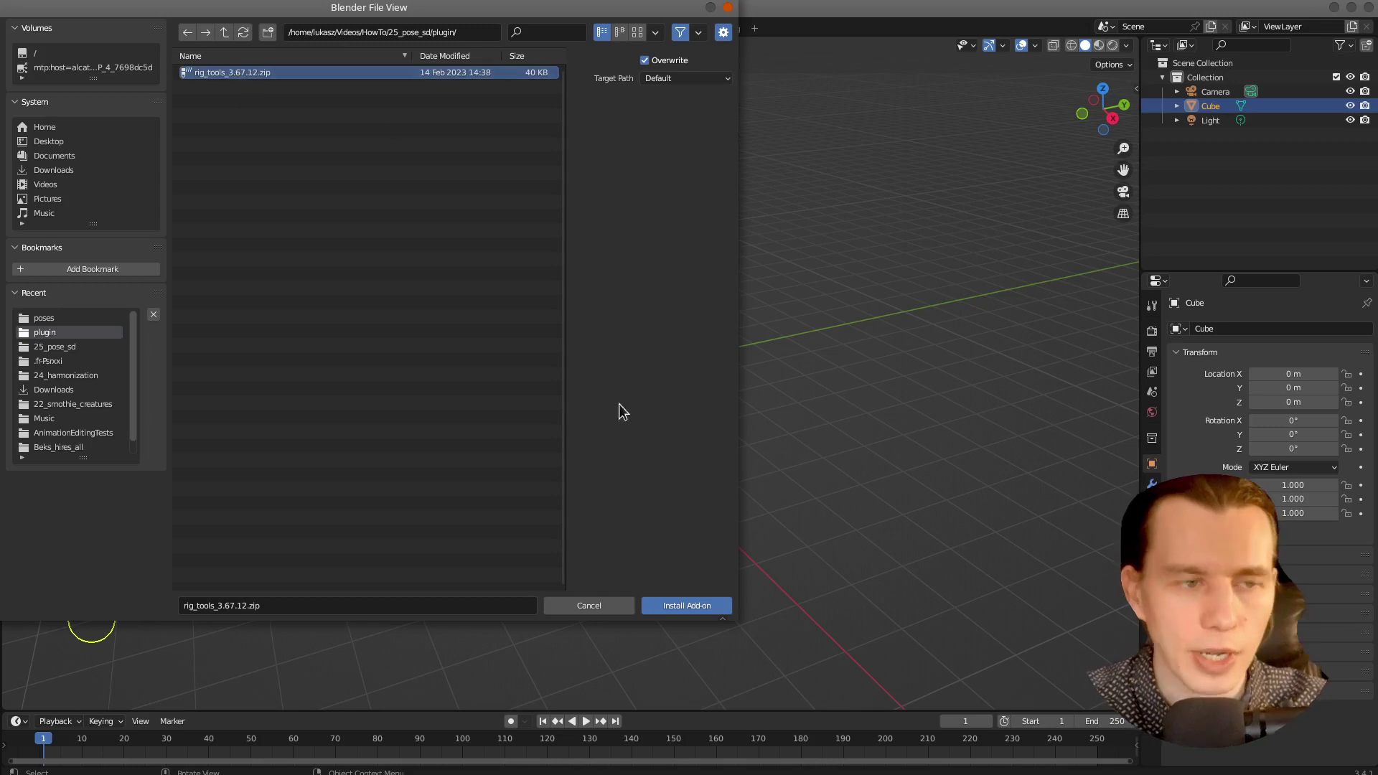
{"action": "left_click", "coordinate": [685, 608]}
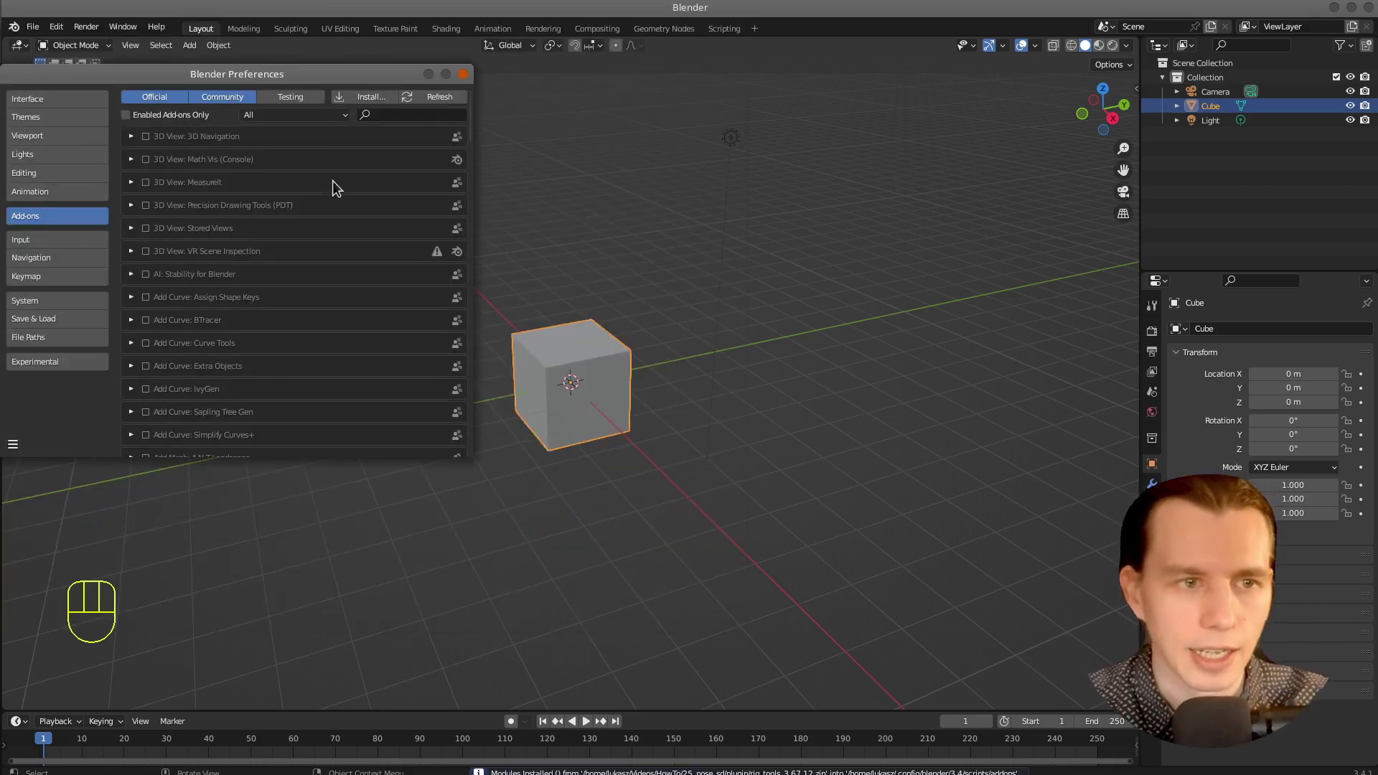
{"action": "type", "text": "rig"}
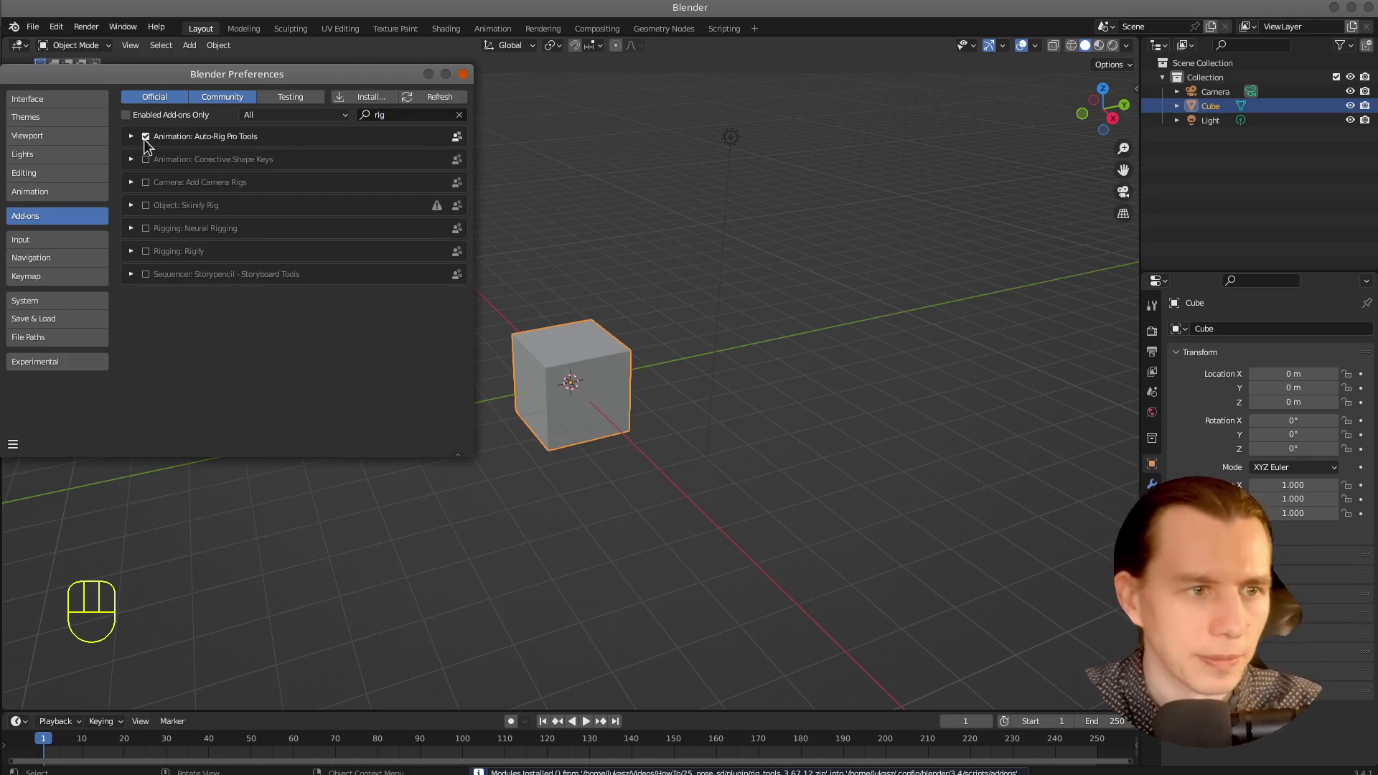
{"action": "left_click", "coordinate": [463, 74]}
Step: Open Openpose_bones_ver_05_Depth_Canny.blend from the recent files list
{"action": "left_click", "coordinate": [33, 29]}
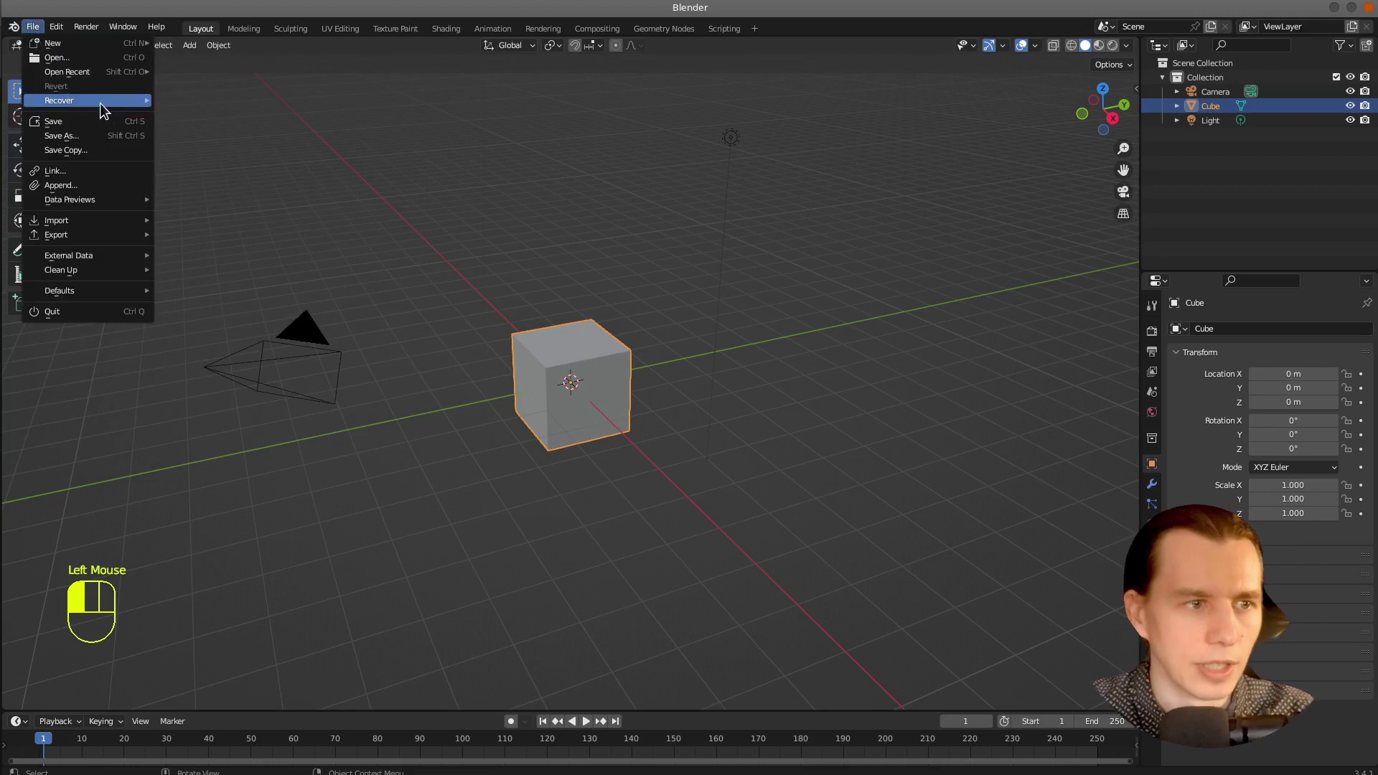
{"action": "mouse_move", "coordinate": [100, 102]}
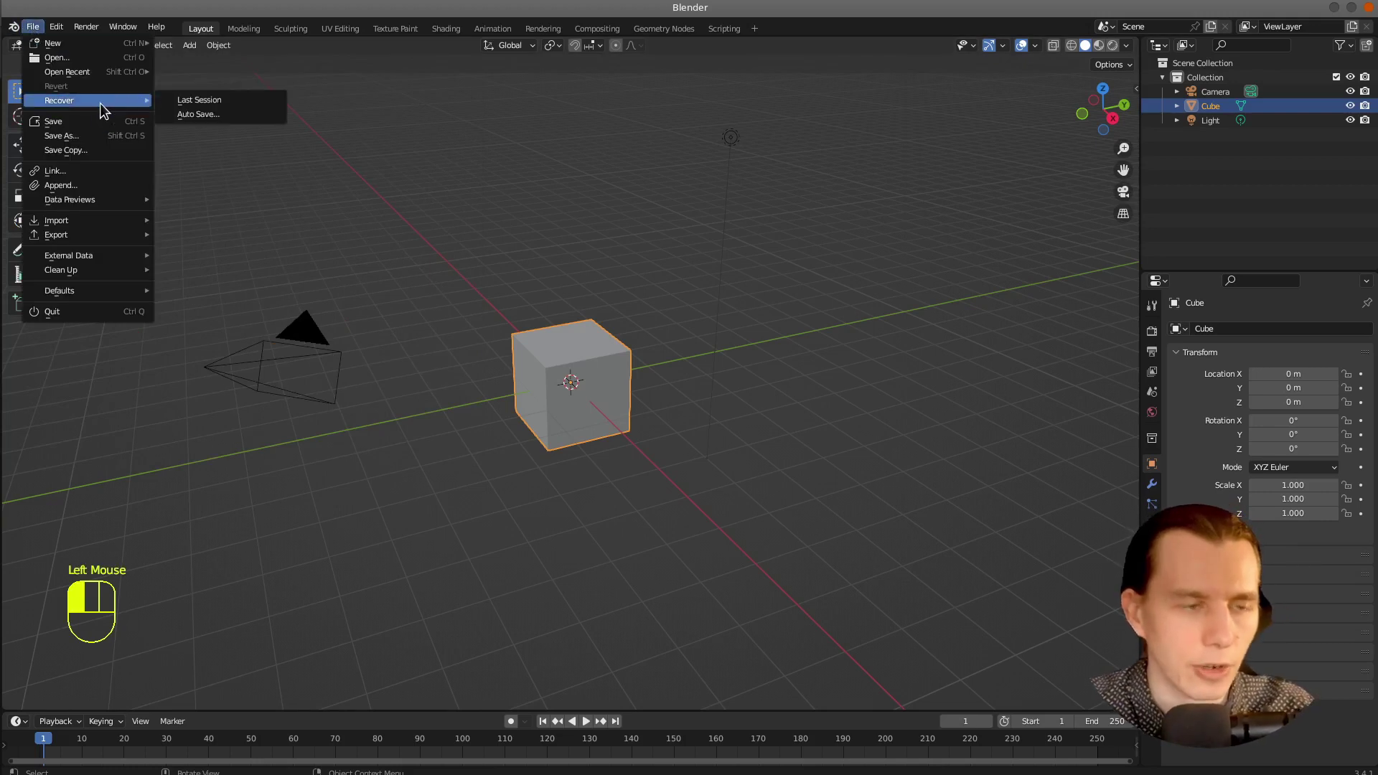
{"action": "mouse_move", "coordinate": [109, 73]}
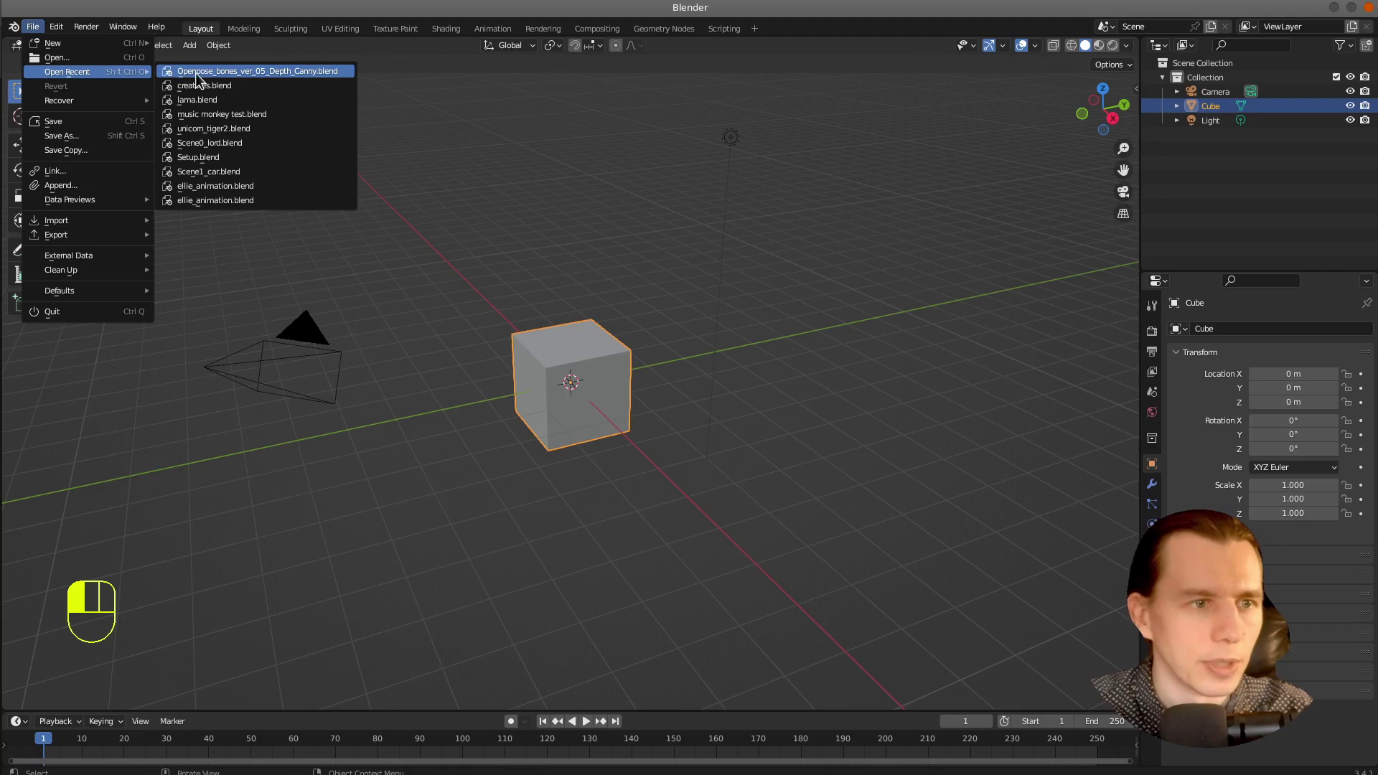
{"action": "left_click", "coordinate": [241, 76]}
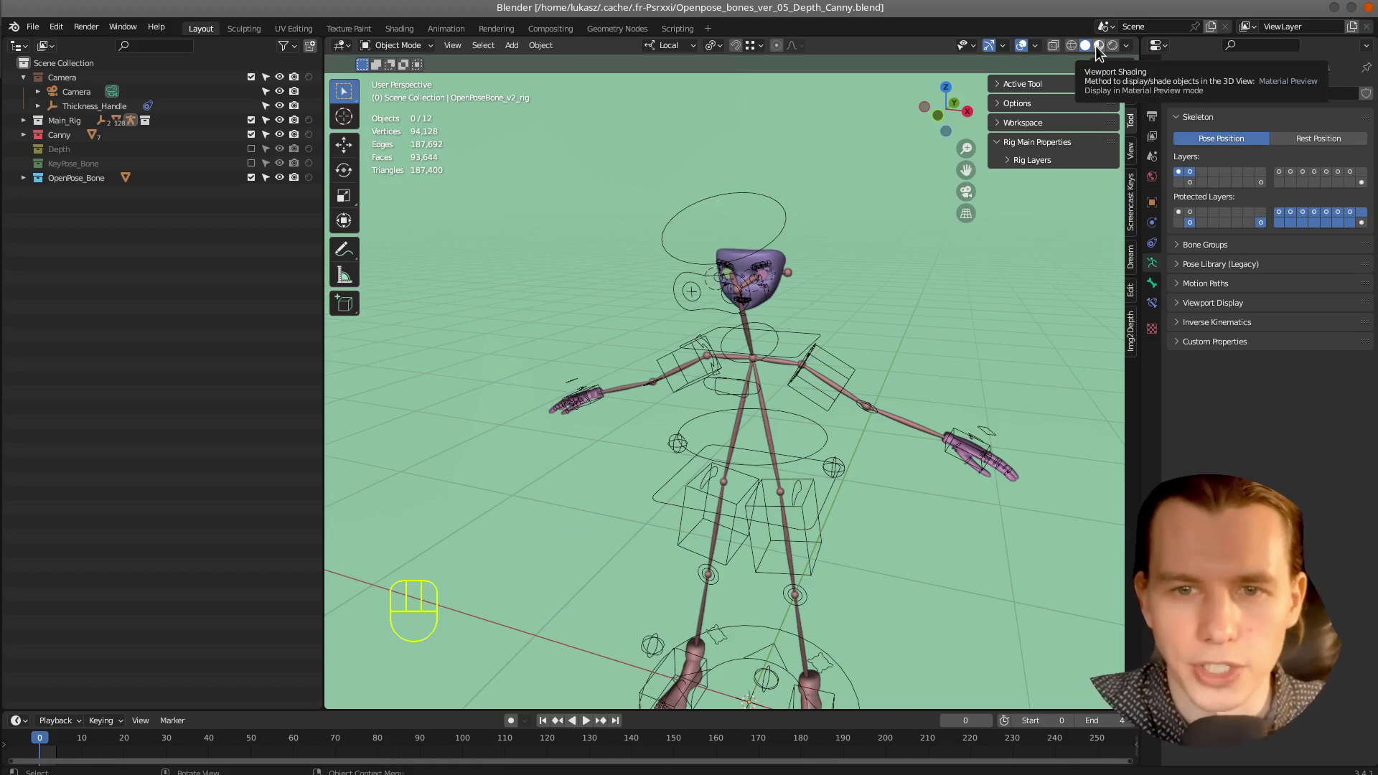
Step: Switch to Material Preview, hide the Canny collection, and recentre the view on the coloured rig
{"action": "left_click", "coordinate": [1098, 47]}
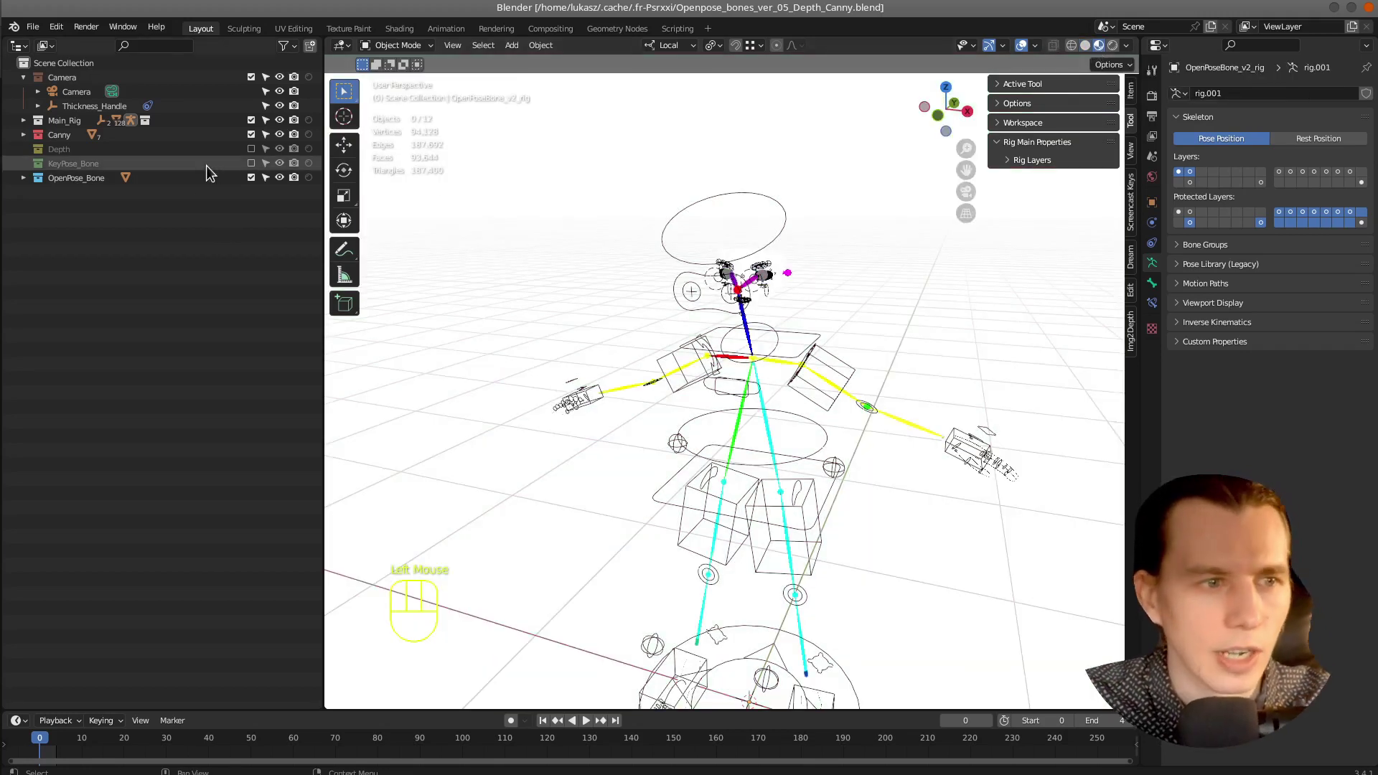
{"action": "left_click", "coordinate": [279, 134]}
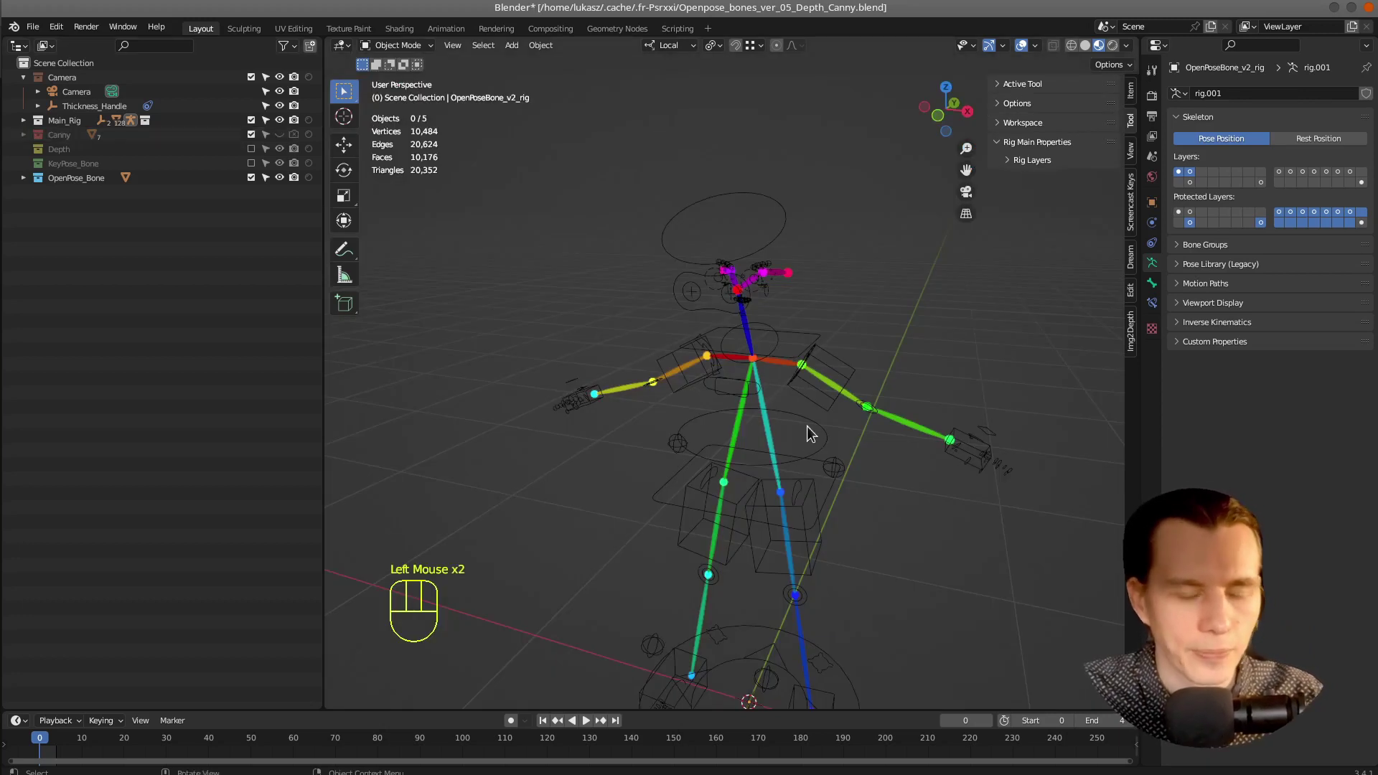
{"action": "left_click_drag", "start_coordinate": [966, 170], "coordinate": [945, 58]}
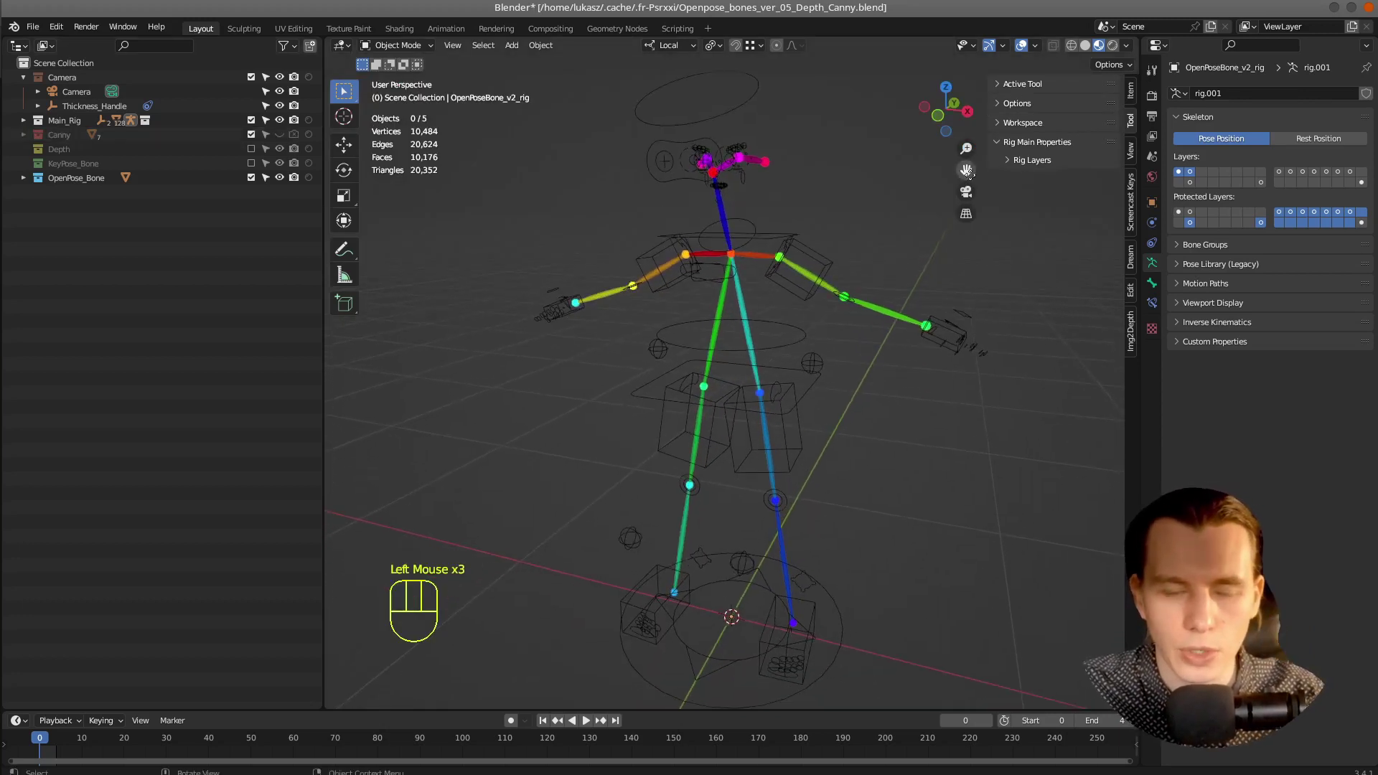
{"action": "mouse_move", "coordinate": [909, 425]}
{"action": "left_mouse_down"}
{"action": "mouse_move", "coordinate": [901, 452]}
{"action": "mouse_move", "coordinate": [902, 429]}
{"action": "left_mouse_up"}
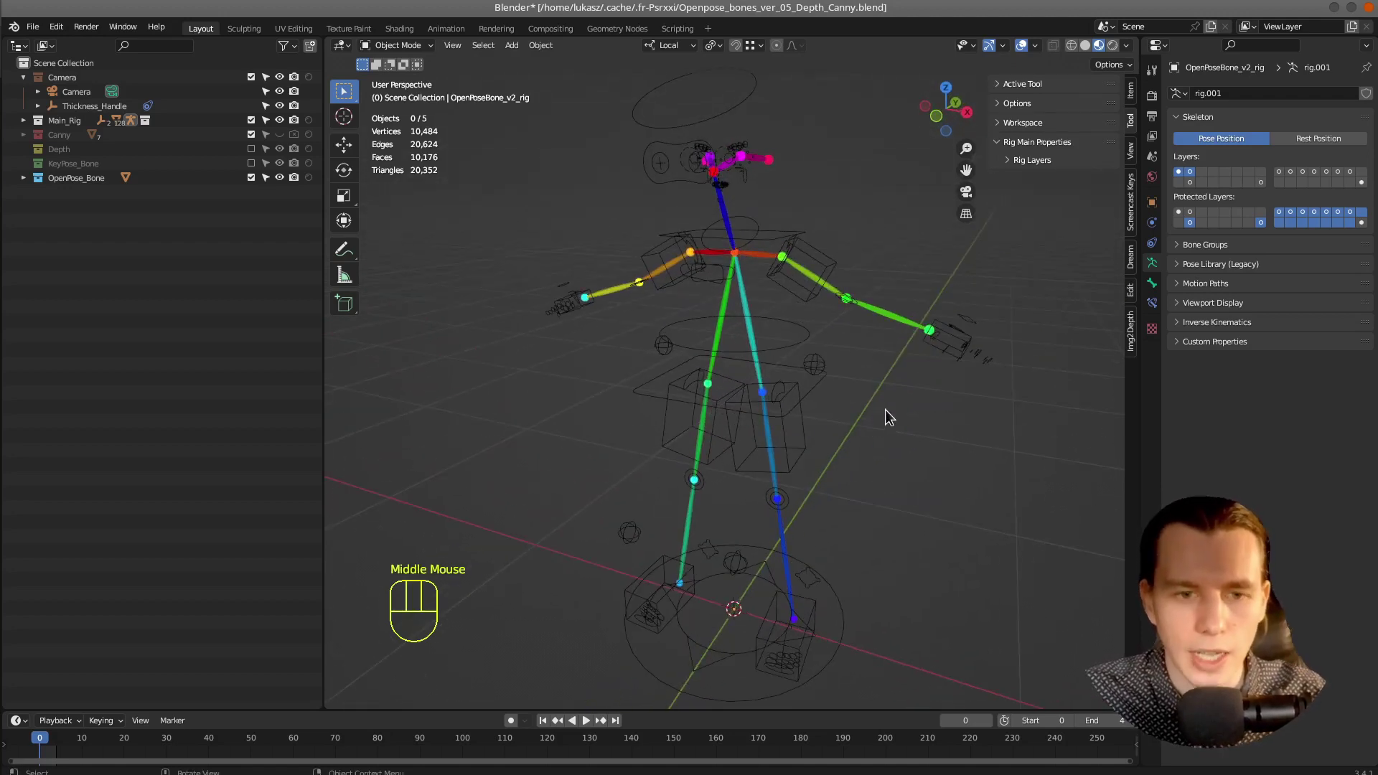
Step: Select the OpenPose rig in Pose Mode and try moving the spine, c_root.x and c_root_master.x controls
{"action": "left_click", "coordinate": [767, 241]}
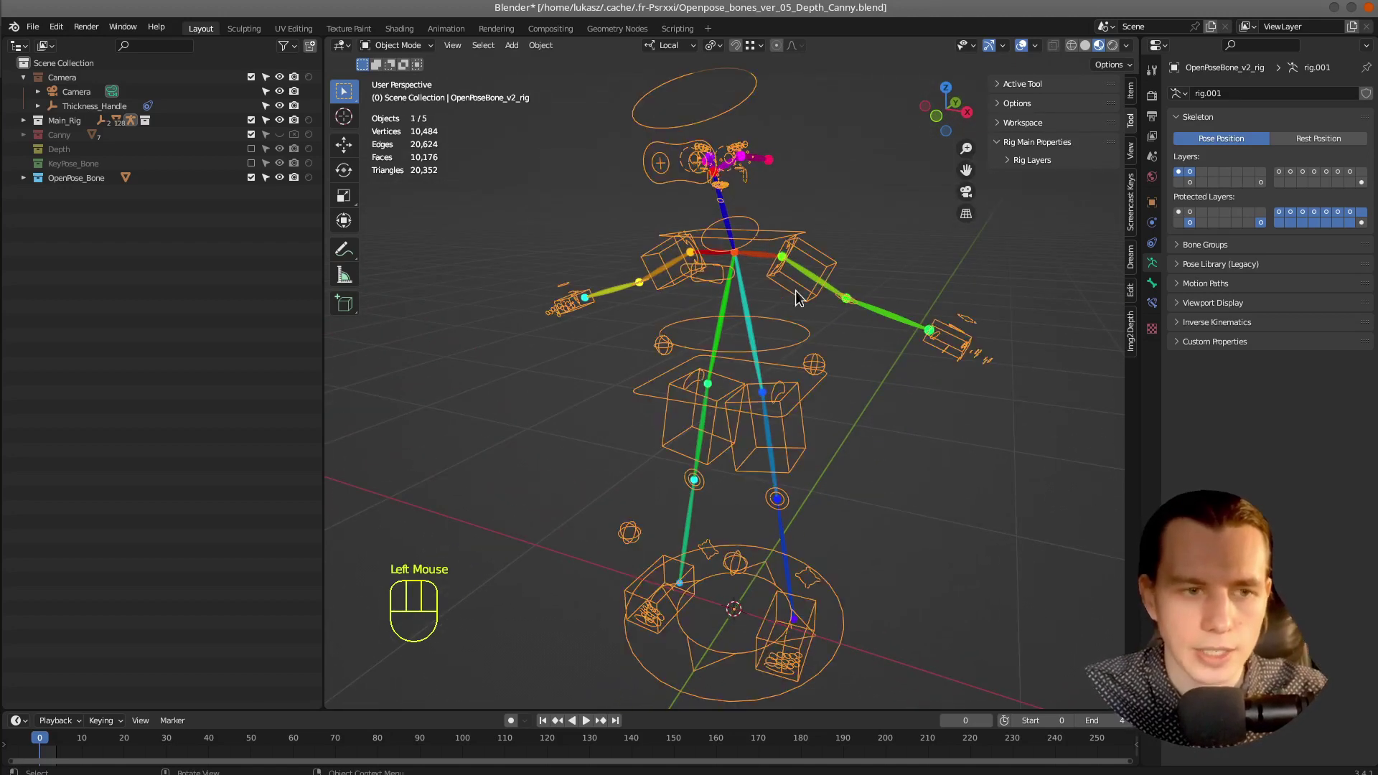
{"action": "left_click", "coordinate": [397, 44]}
{"action": "left_click", "coordinate": [402, 91]}
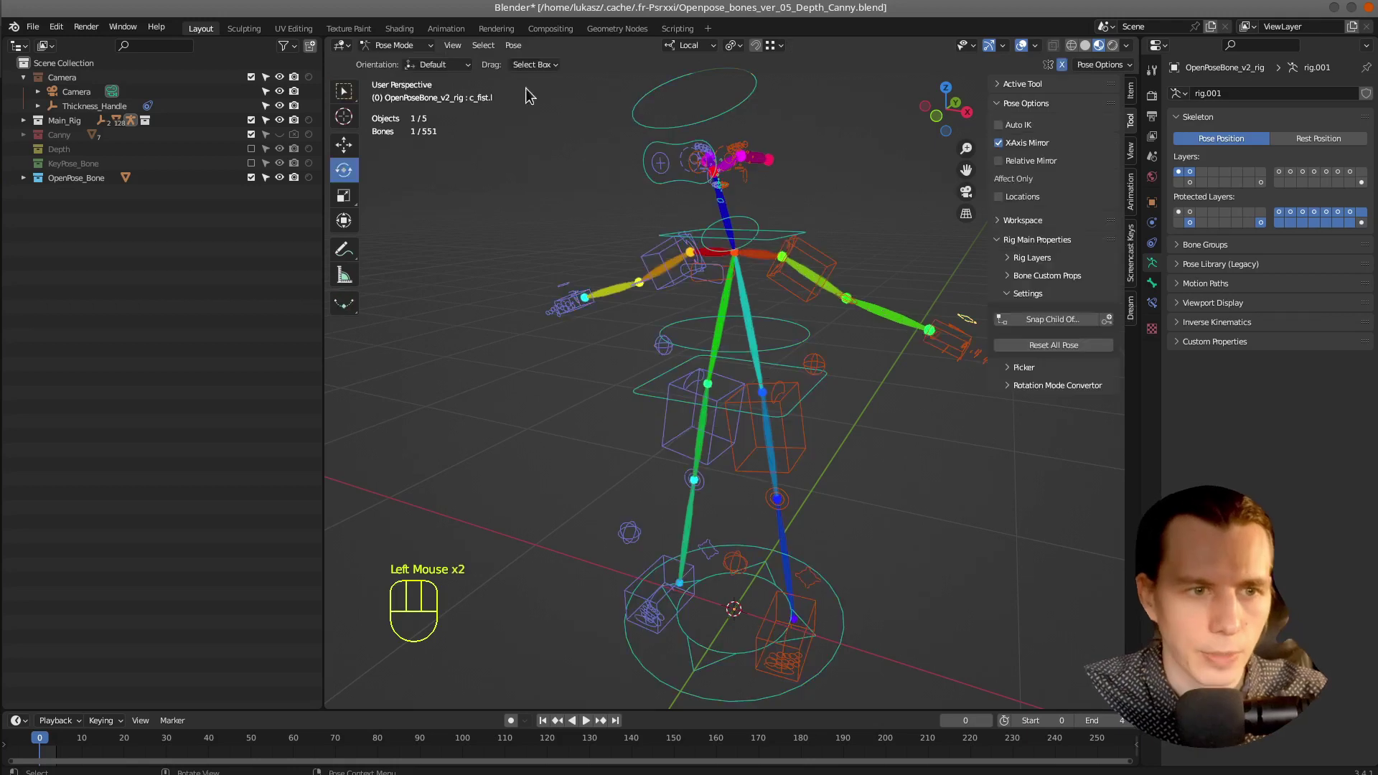
{"action": "left_click", "coordinate": [768, 241]}
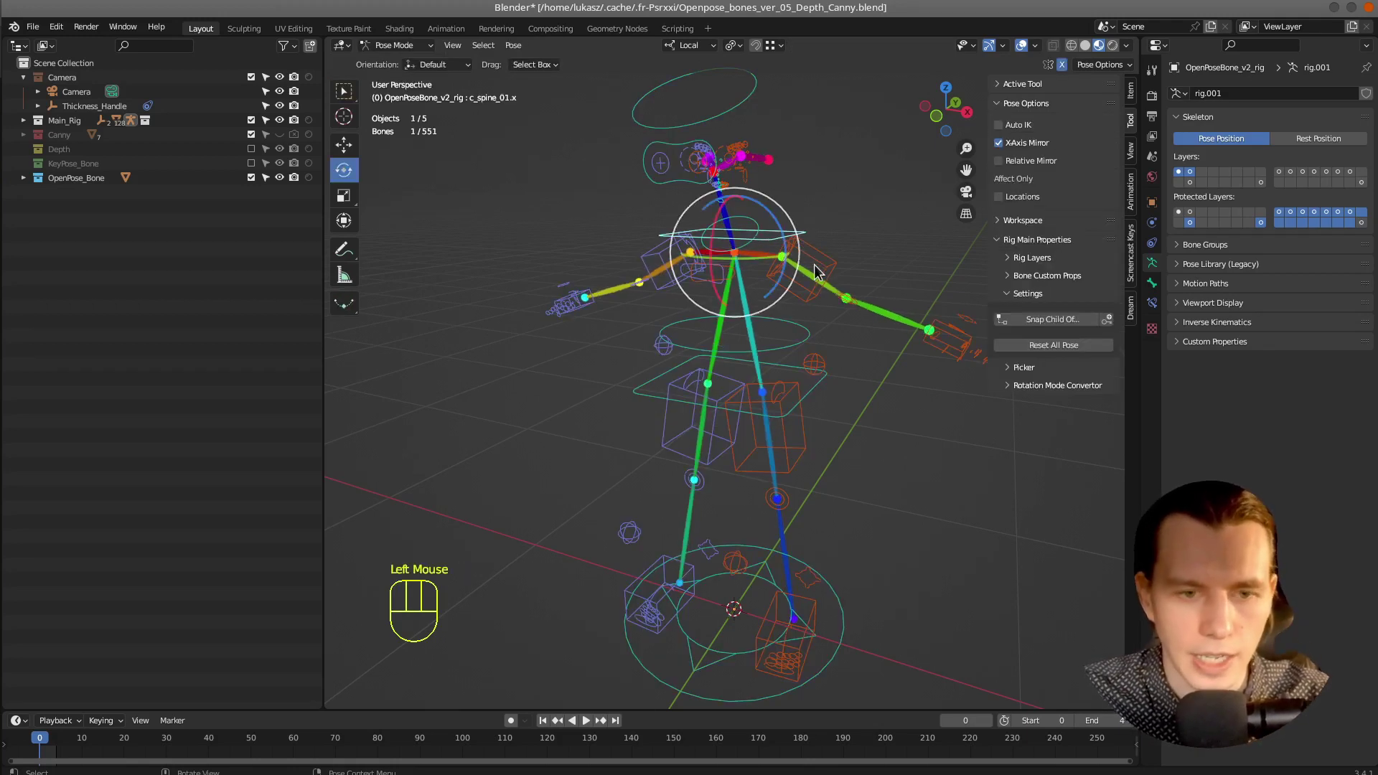
{"action": "left_click_drag", "start_coordinate": [816, 272], "coordinate": [809, 293]}
{"action": "key", "text": "g"}
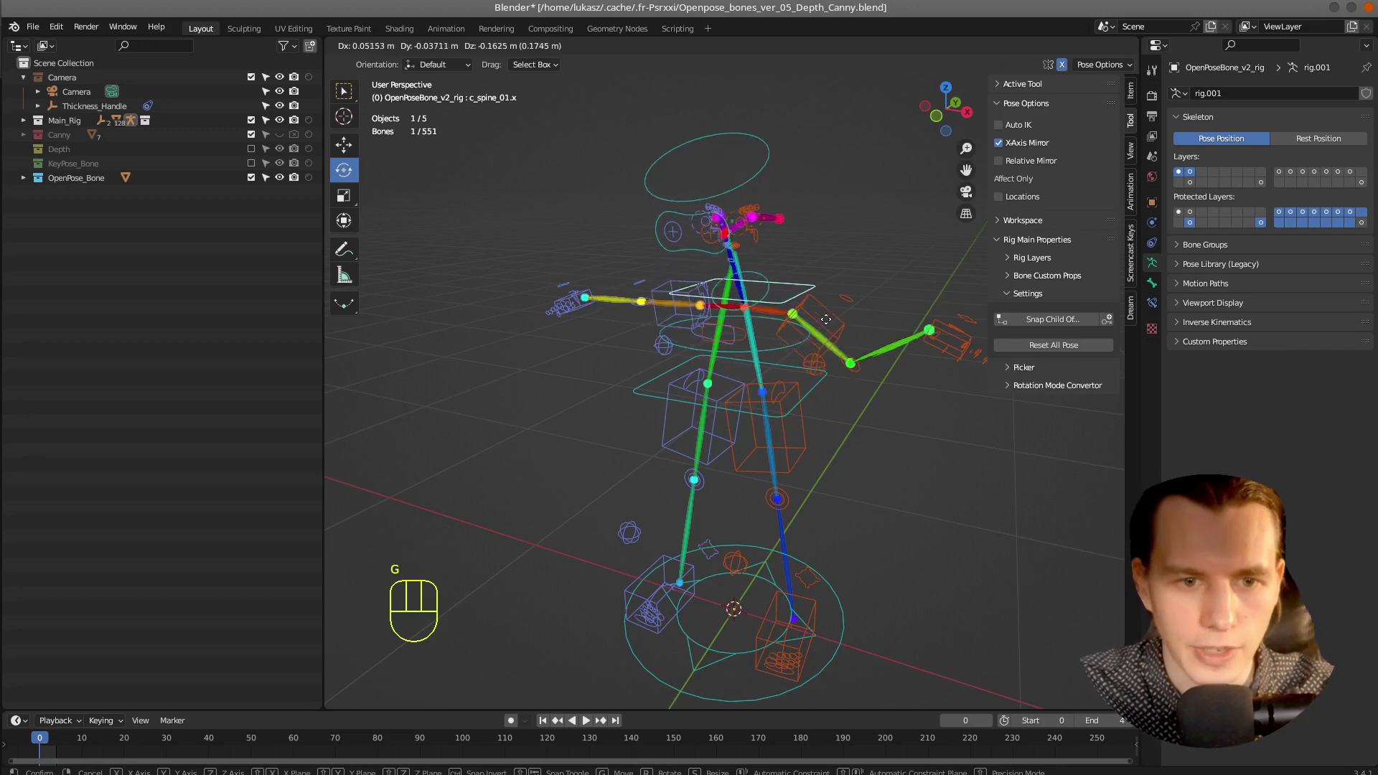
{"action": "left_click", "coordinate": [775, 348]}
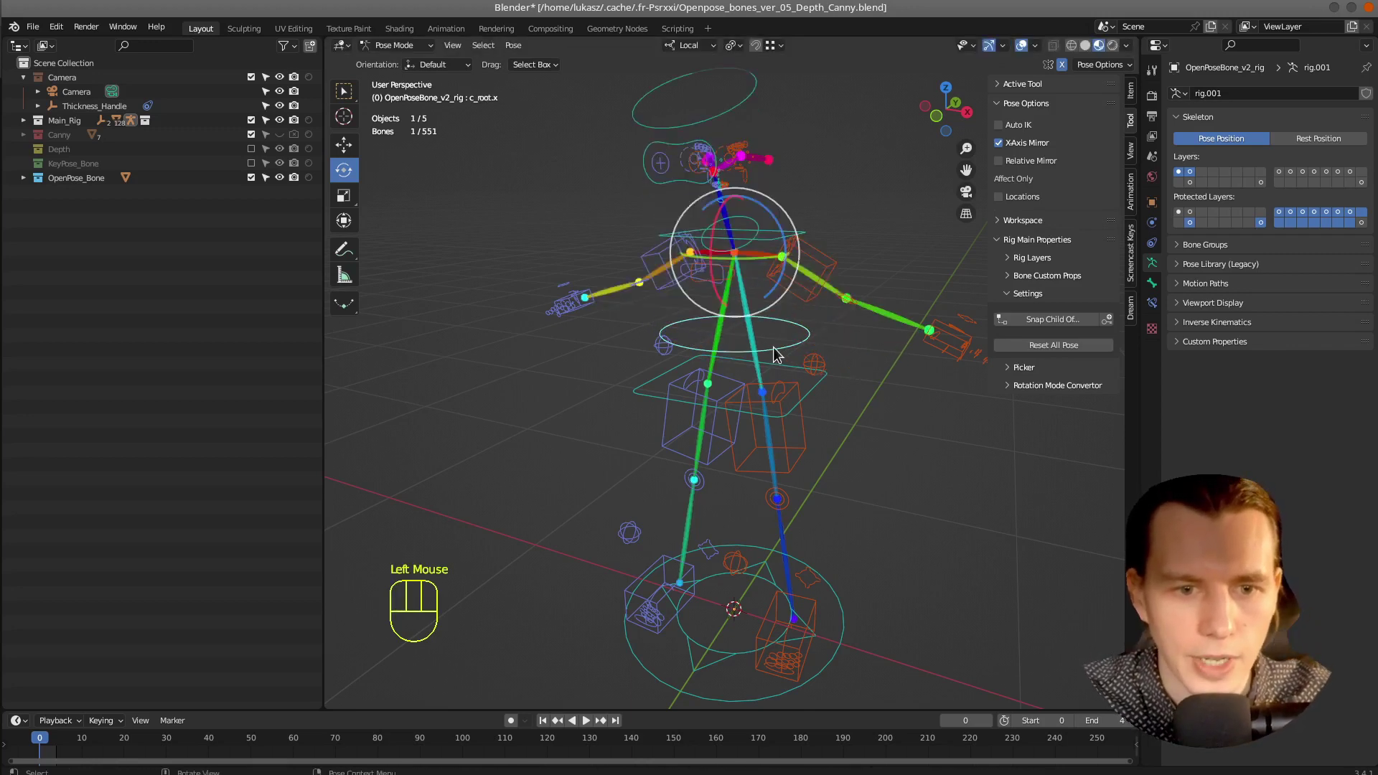
{"action": "key", "text": "g"}
{"action": "right_click", "coordinate": [776, 366]}
{"action": "left_click", "coordinate": [791, 414]}
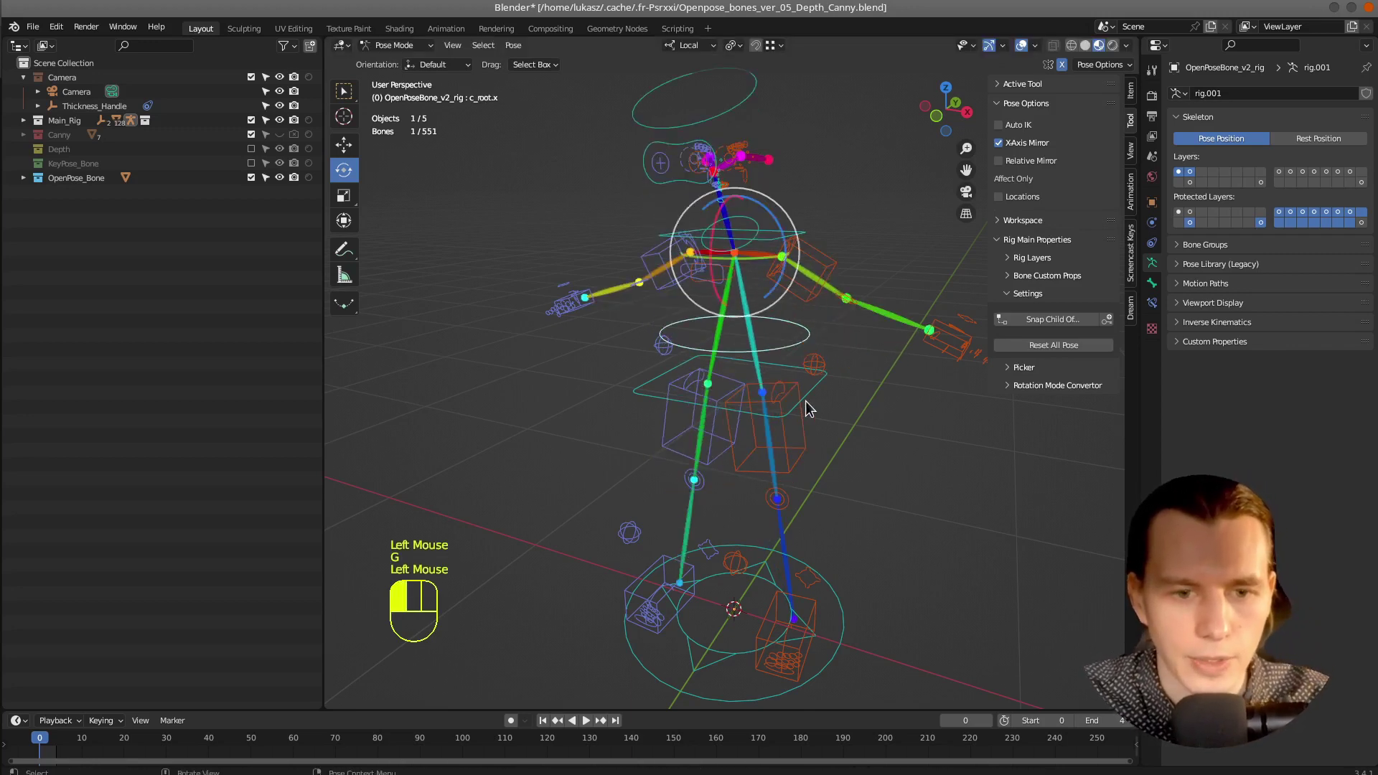
{"action": "key", "text": "g"}
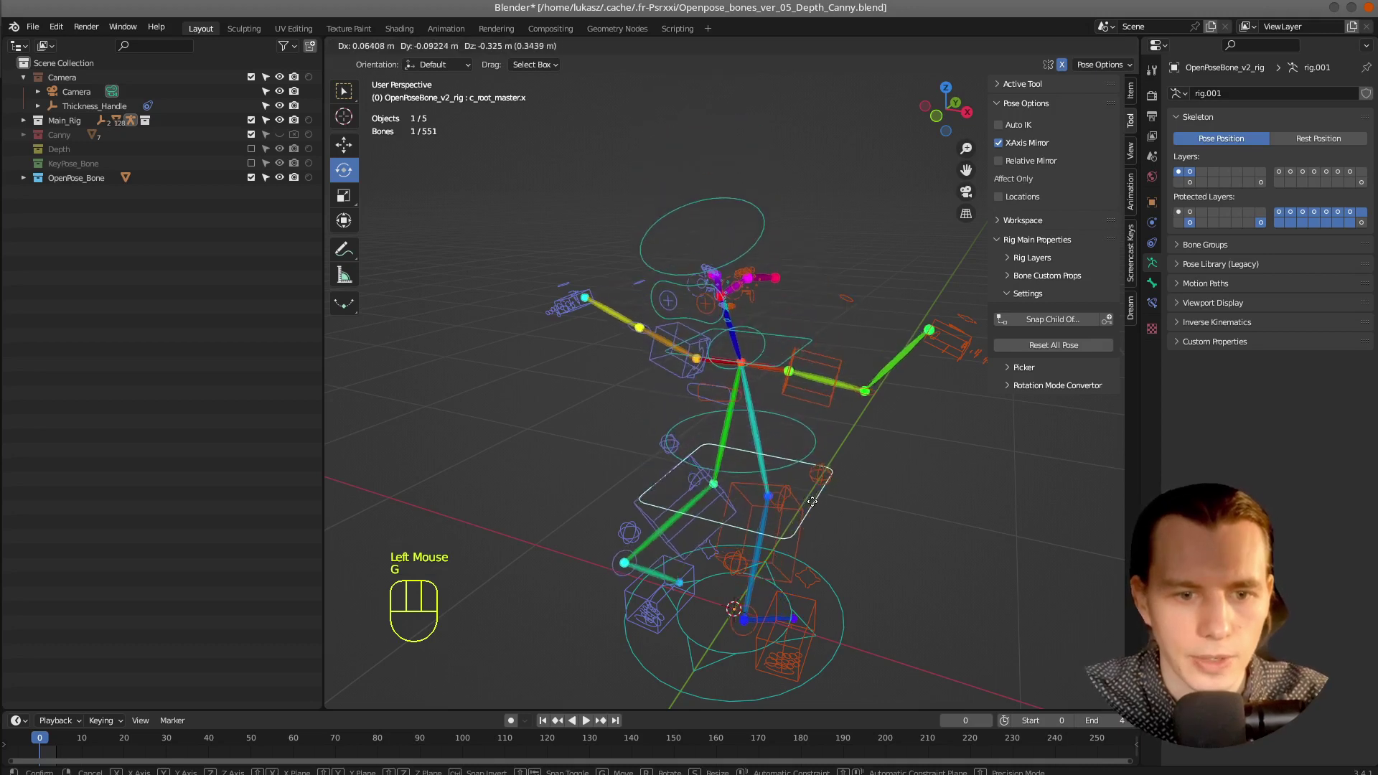
Step: Move the c_hand_ik.l control lower and further left, then rotate the left hand
{"action": "left_click", "coordinate": [944, 344]}
{"action": "key", "text": "g"}
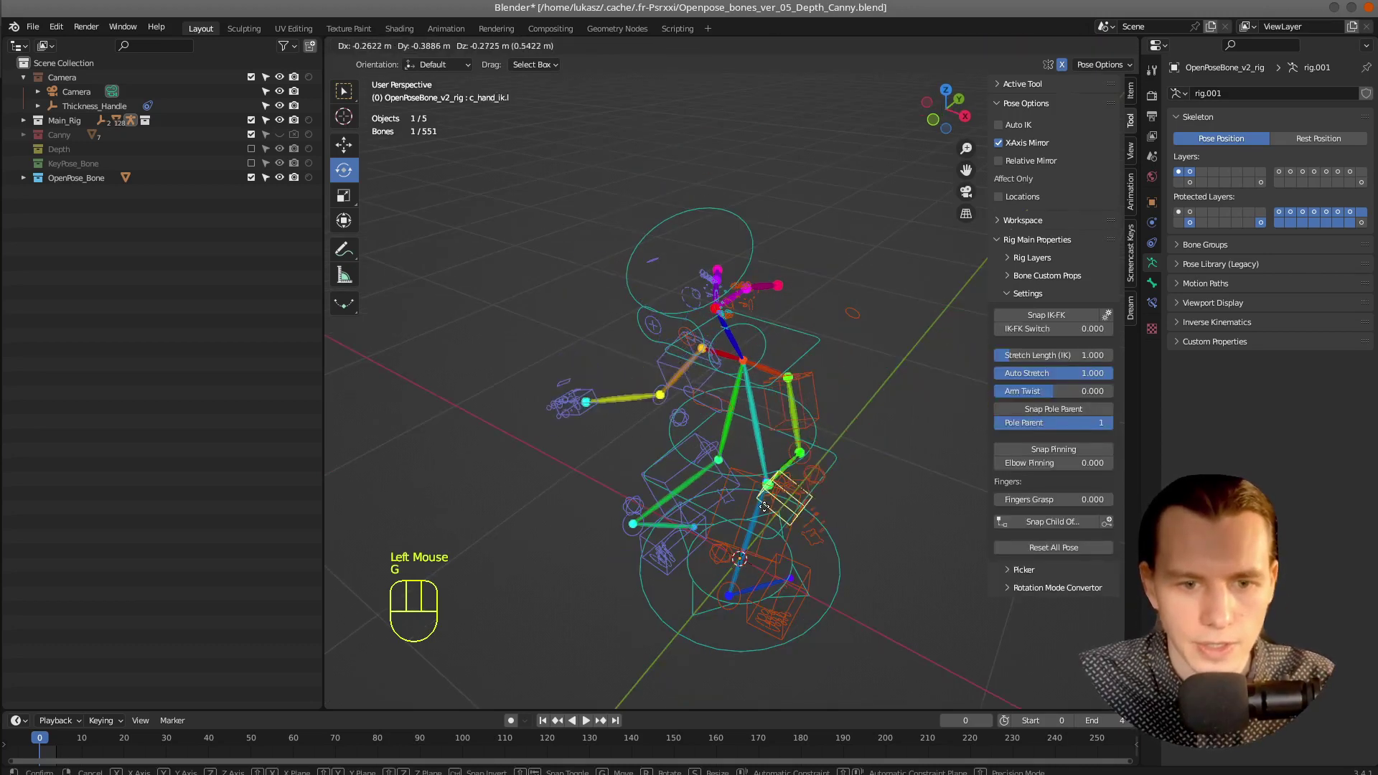
{"action": "left_click", "coordinate": [786, 512]}
{"action": "key", "text": "r"}
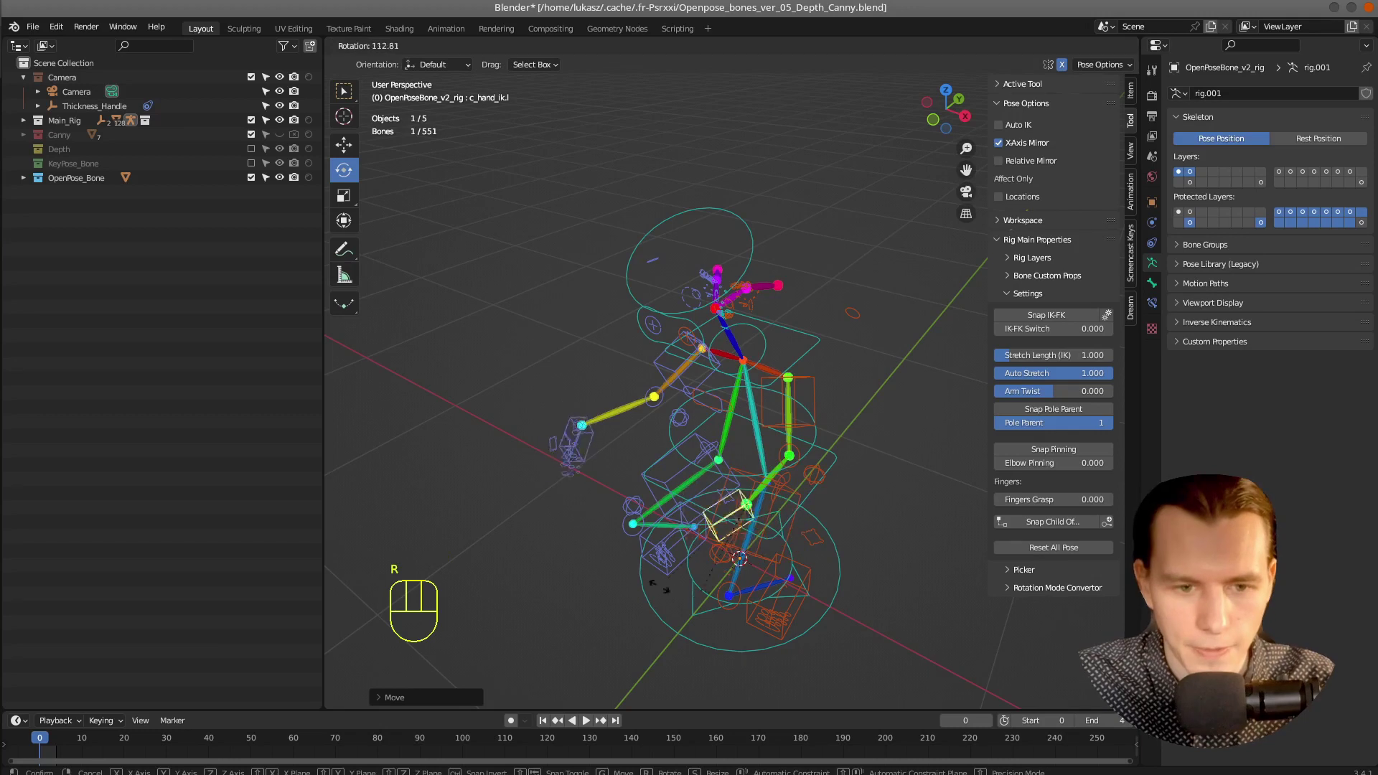
{"action": "left_click", "coordinate": [903, 409]}
{"action": "left_click_drag", "start_coordinate": [903, 409], "coordinate": [786, 449]}
Step: Rotate the c_neck.x control to turn the head, then render the pose with F12
{"action": "left_click", "coordinate": [765, 345]}
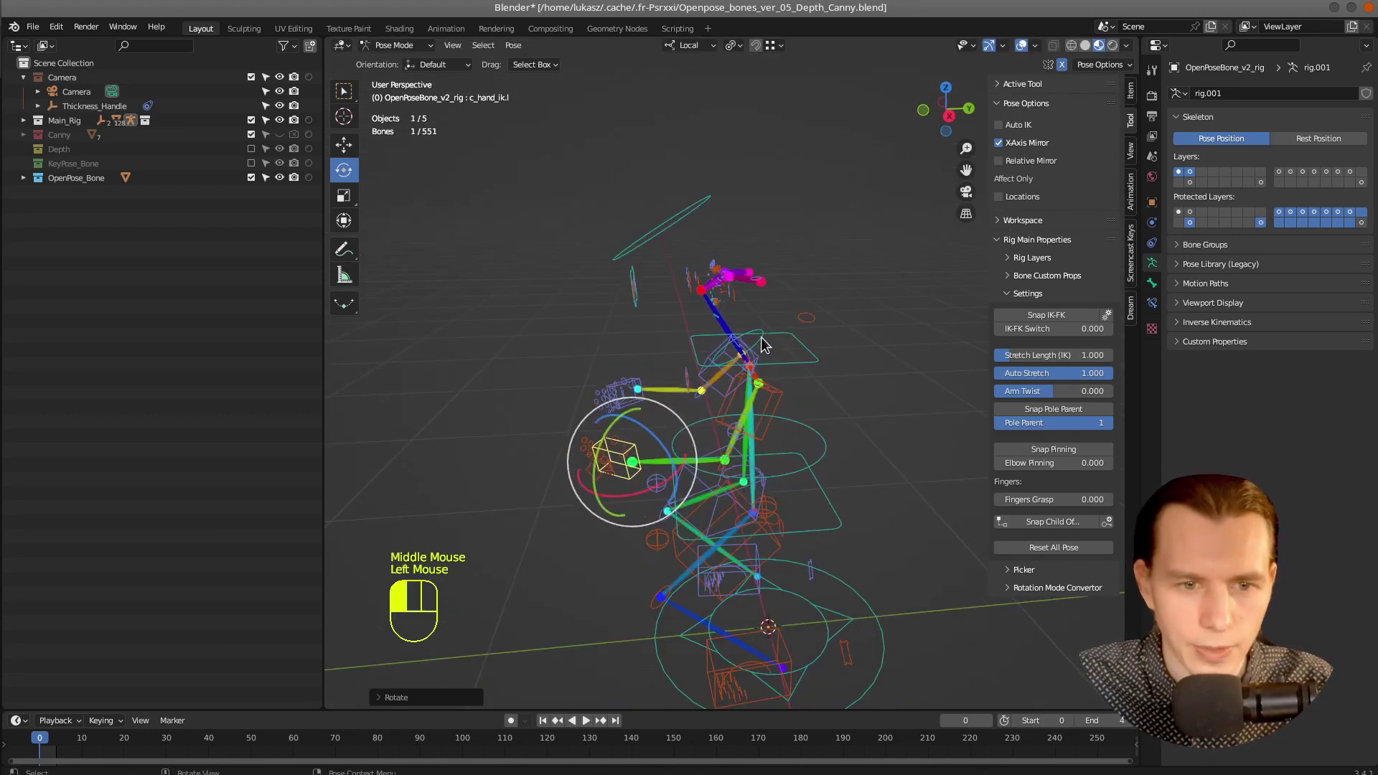
{"action": "key", "text": "r"}
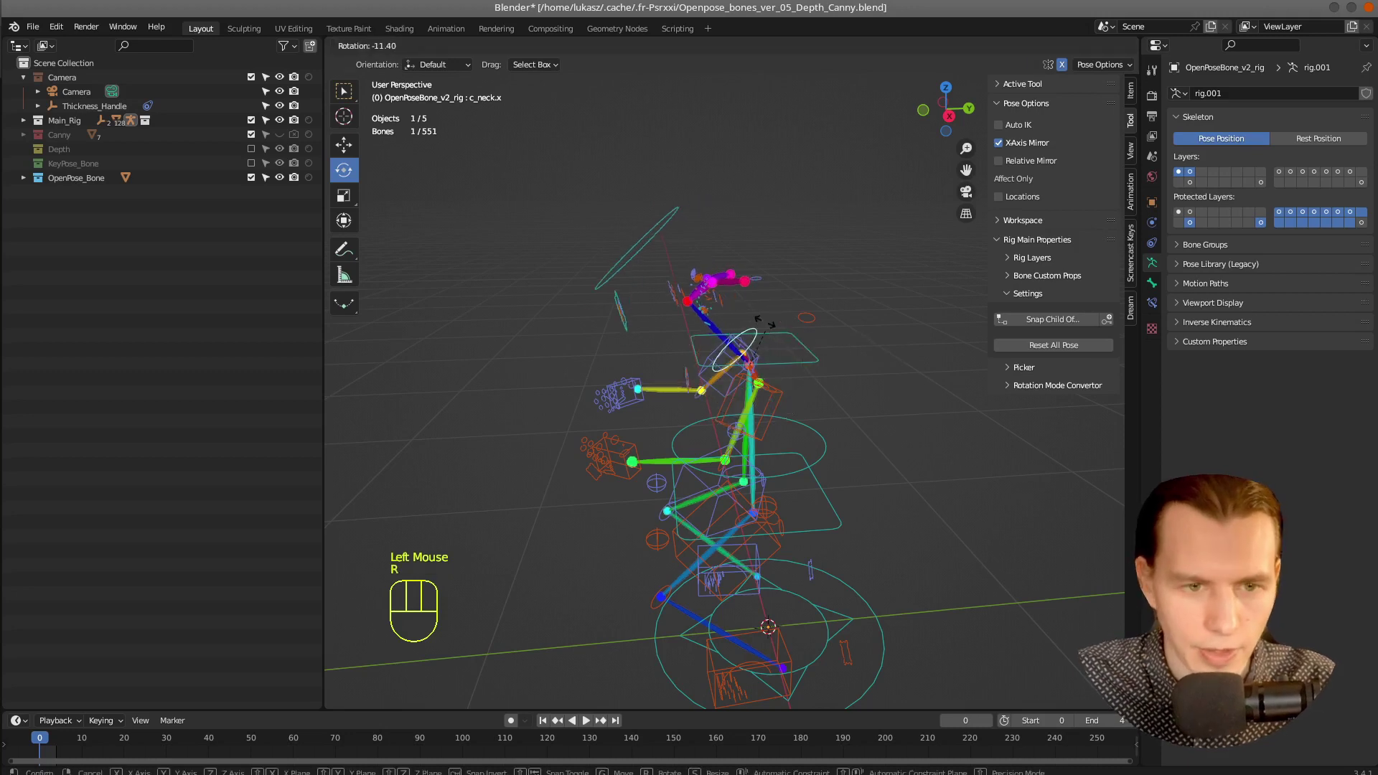
{"action": "left_click", "coordinate": [761, 310]}
{"action": "left_click_drag", "start_coordinate": [867, 402], "coordinate": [956, 413]}
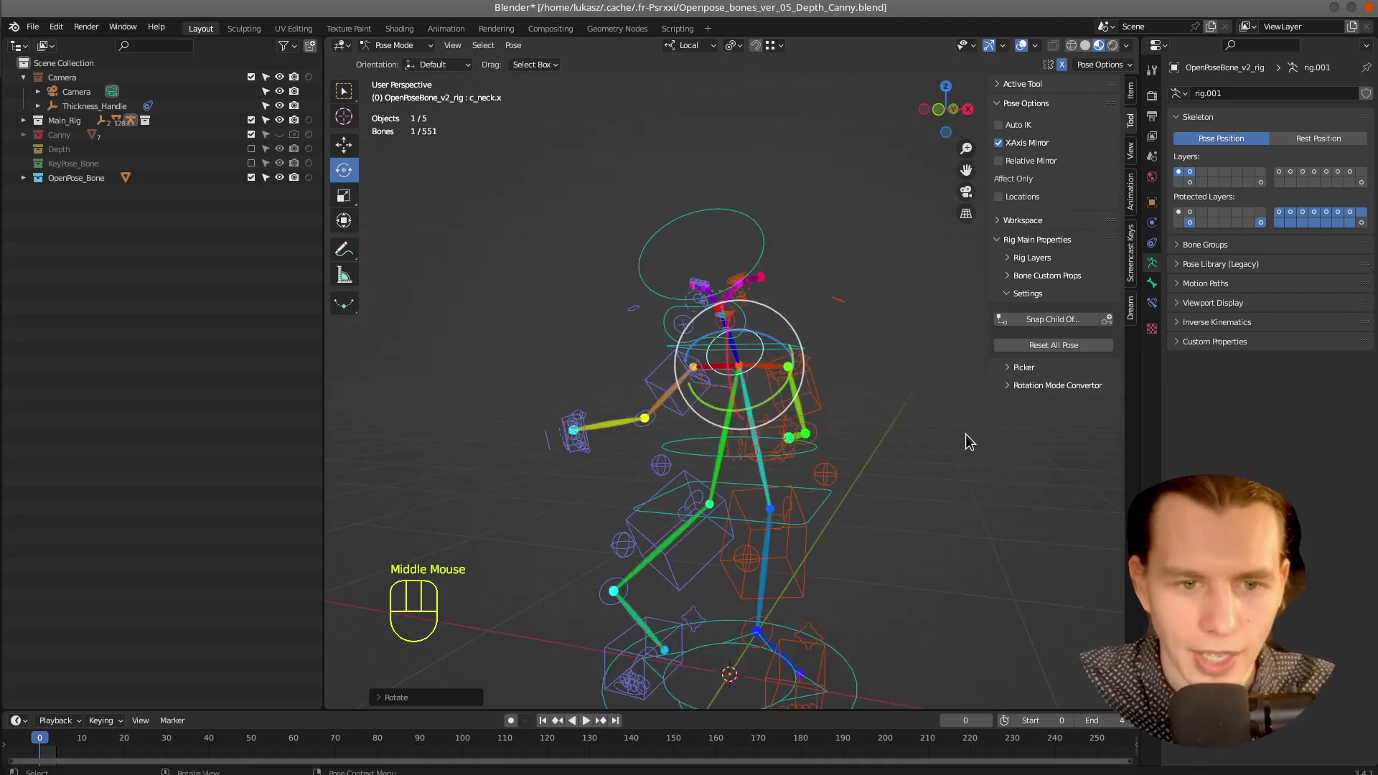
{"action": "key", "text": "F12"}
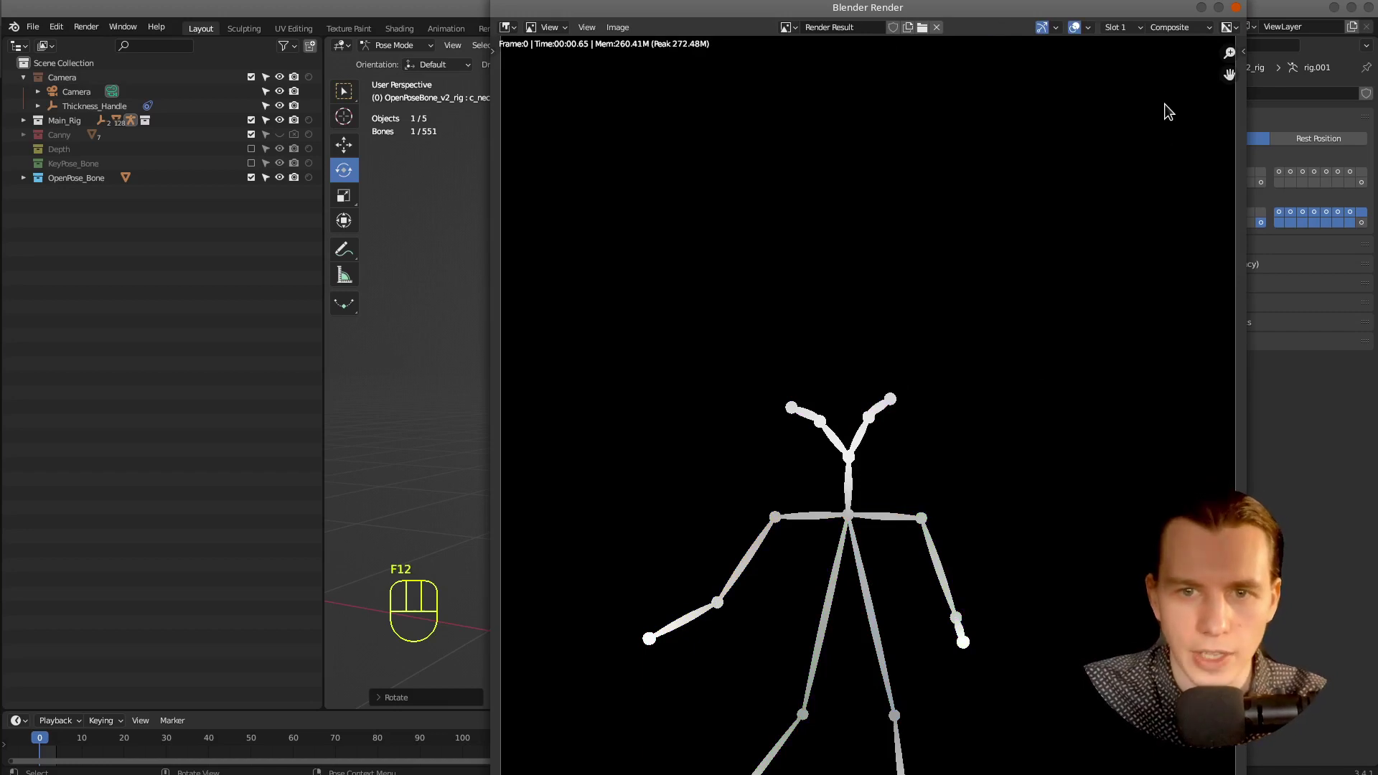
Step: Switch the render view from Composite to ViewLayer to show the coloured skeleton
{"action": "left_click", "coordinate": [1174, 28]}
{"action": "left_click", "coordinate": [1176, 59]}
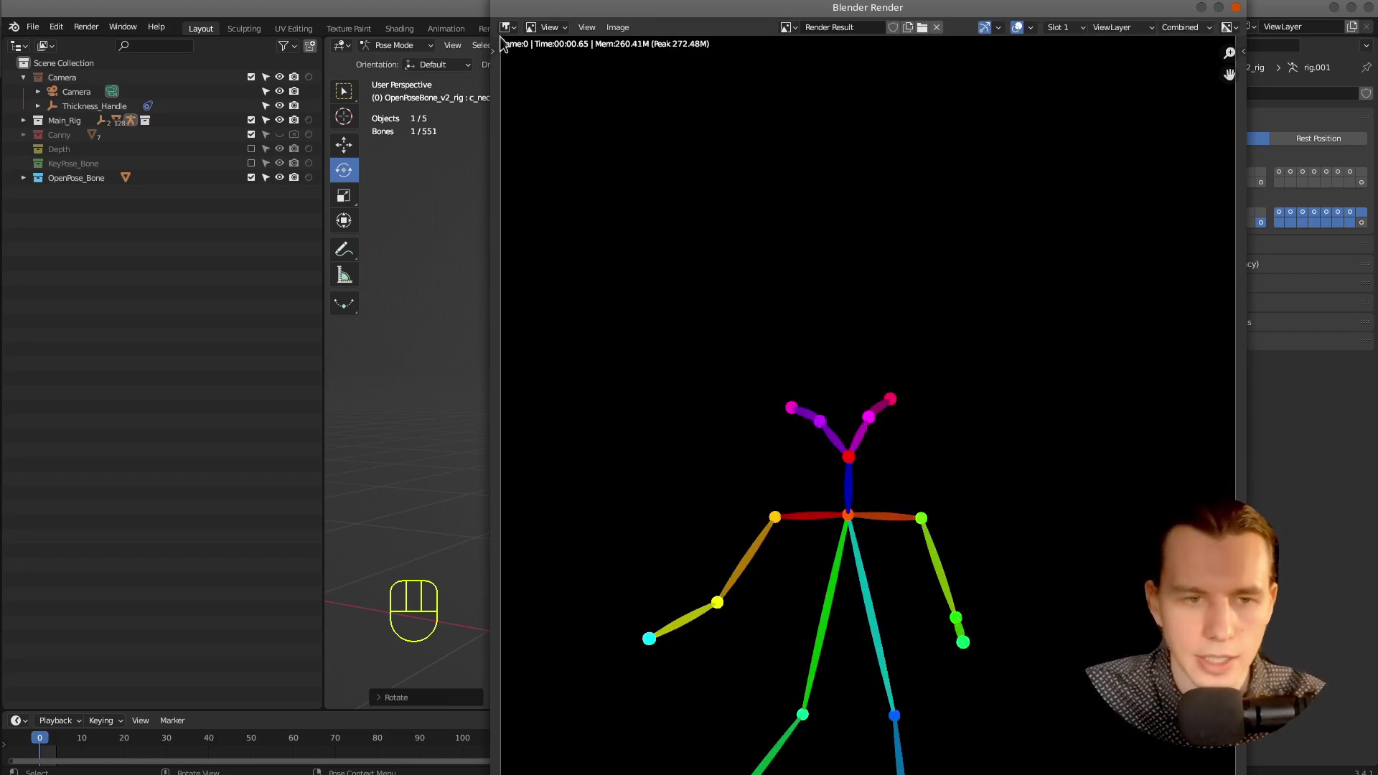
{"action": "left_click_drag", "start_coordinate": [515, 11], "coordinate": [510, 49]}
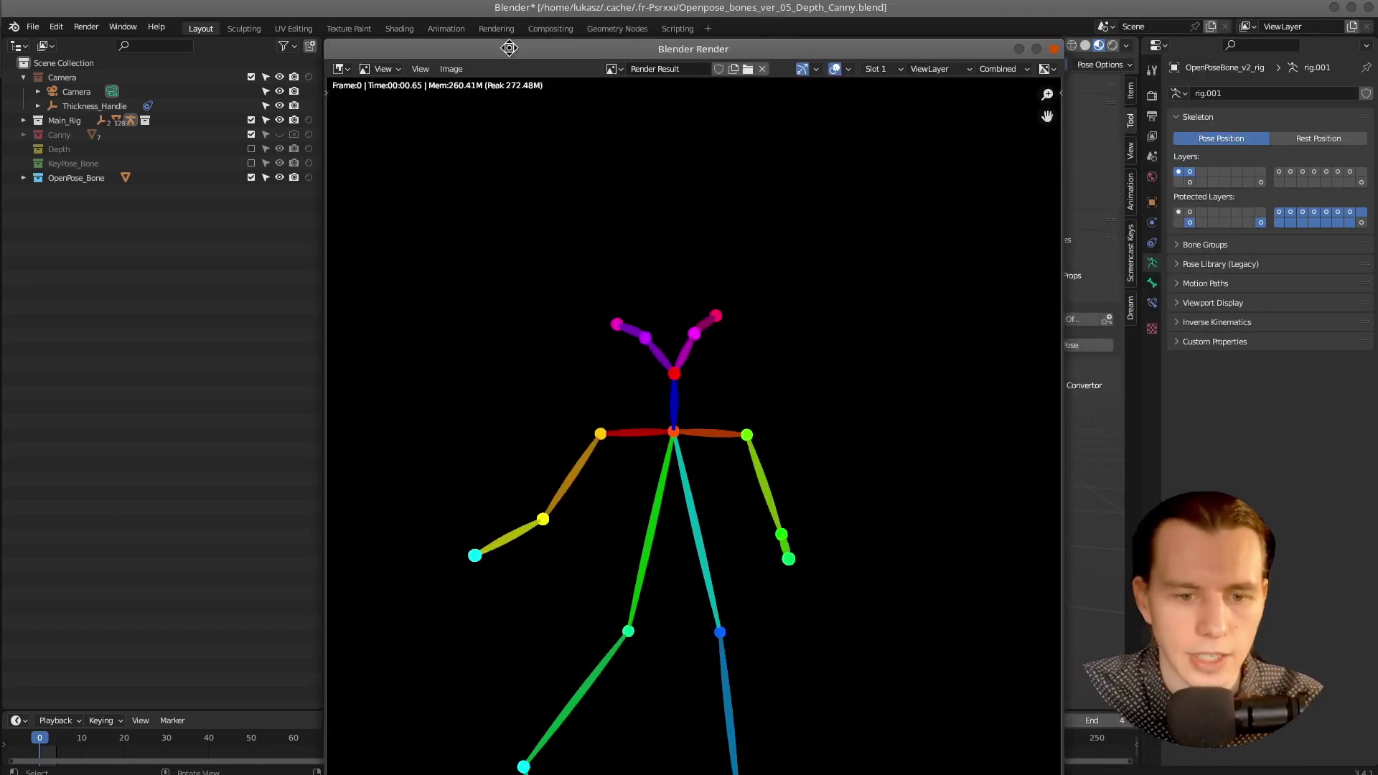
Step: Save the render as p1.png in the poses folder
{"action": "left_click", "coordinate": [451, 68]}
{"action": "left_click", "coordinate": [474, 170]}
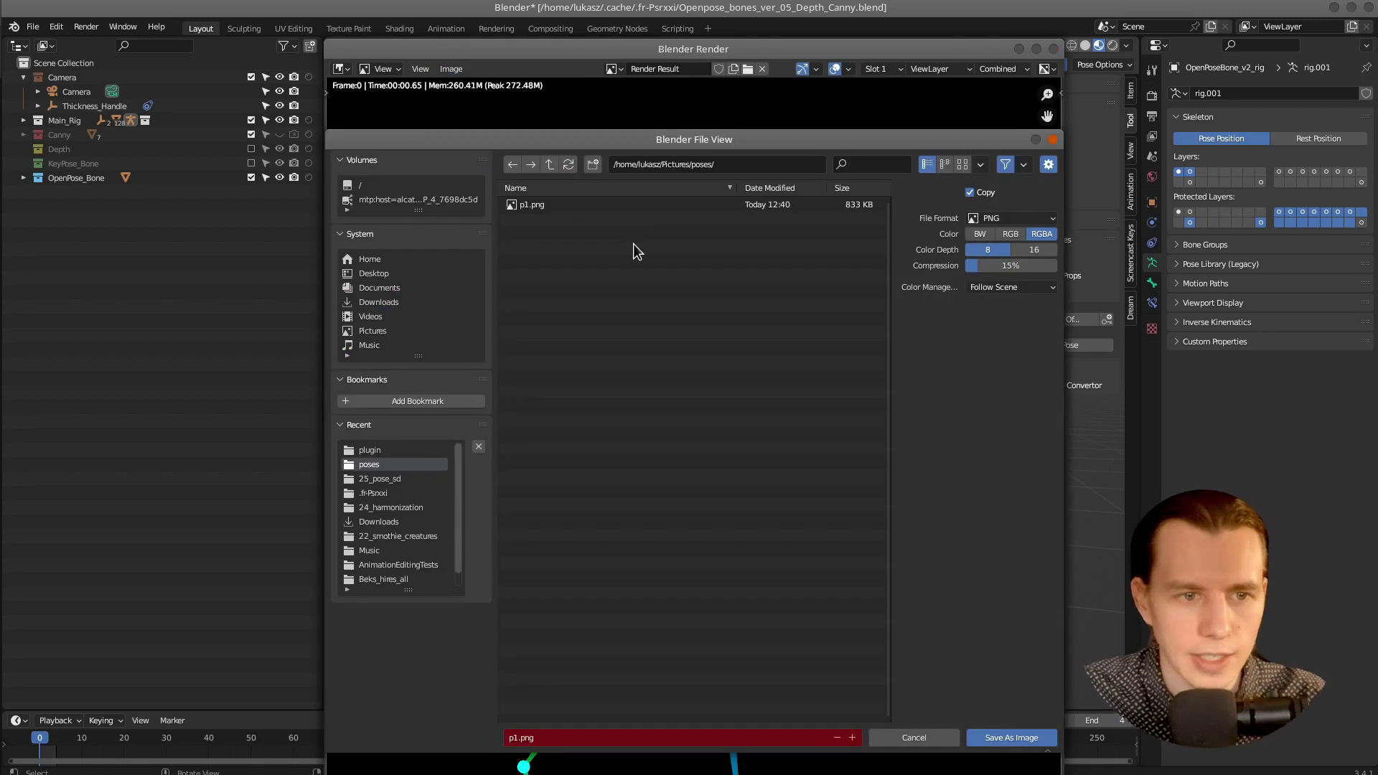
{"action": "left_click", "coordinate": [558, 203]}
{"action": "left_click", "coordinate": [1005, 738]}
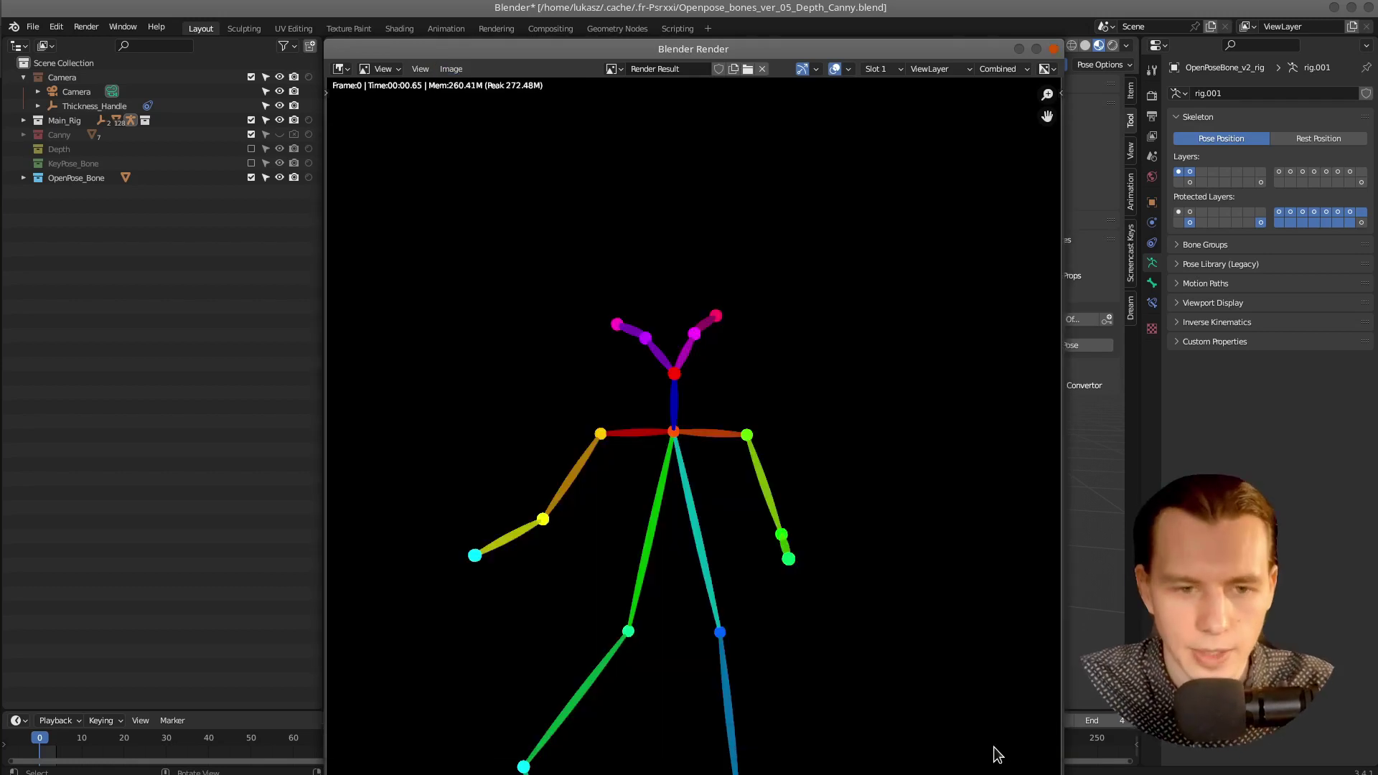
{"action": "left_click_drag", "start_coordinate": [797, 52], "coordinate": [796, 30]}
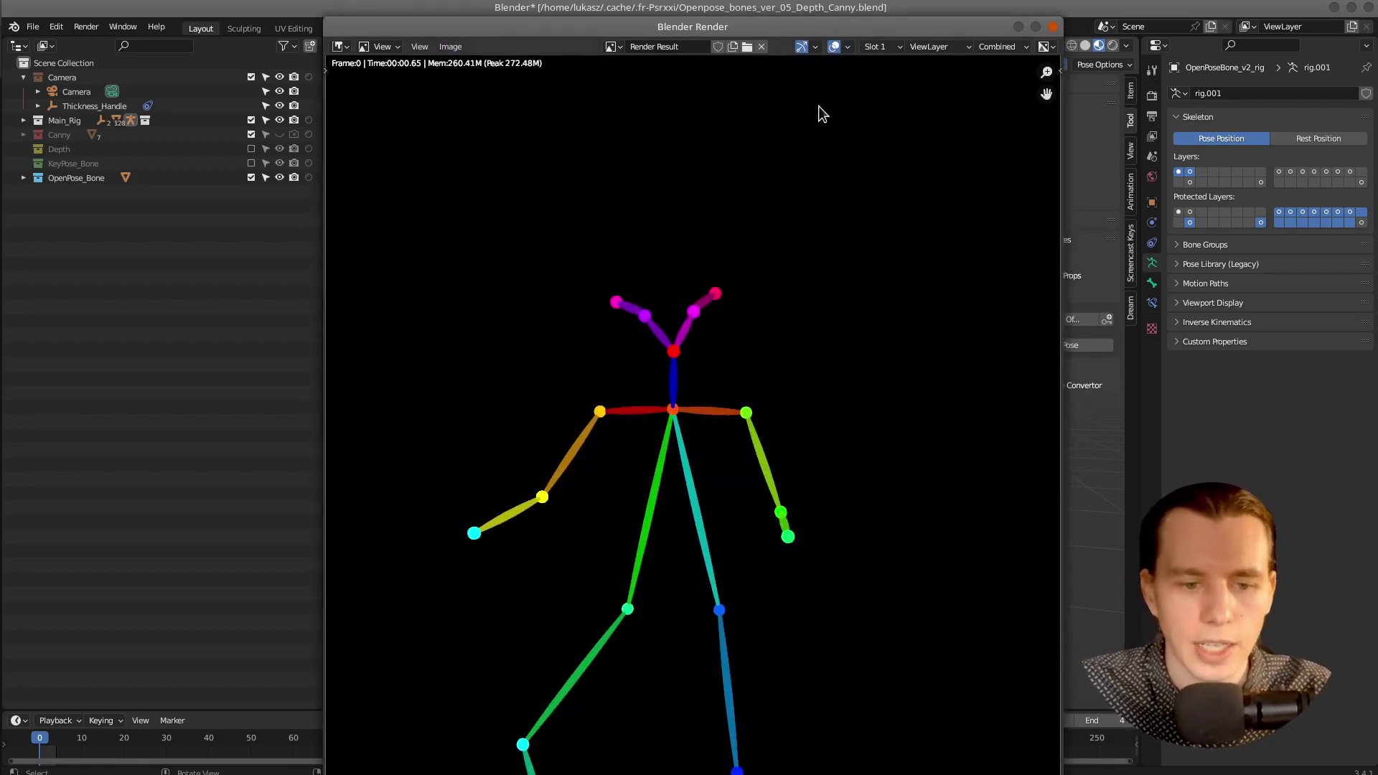
{"action": "scroll", "coordinate": [801, 445], "scroll_direction": "down", "scroll_amount": 4}
{"action": "scroll", "coordinate": [803, 450], "scroll_direction": "up", "scroll_amount": 2}
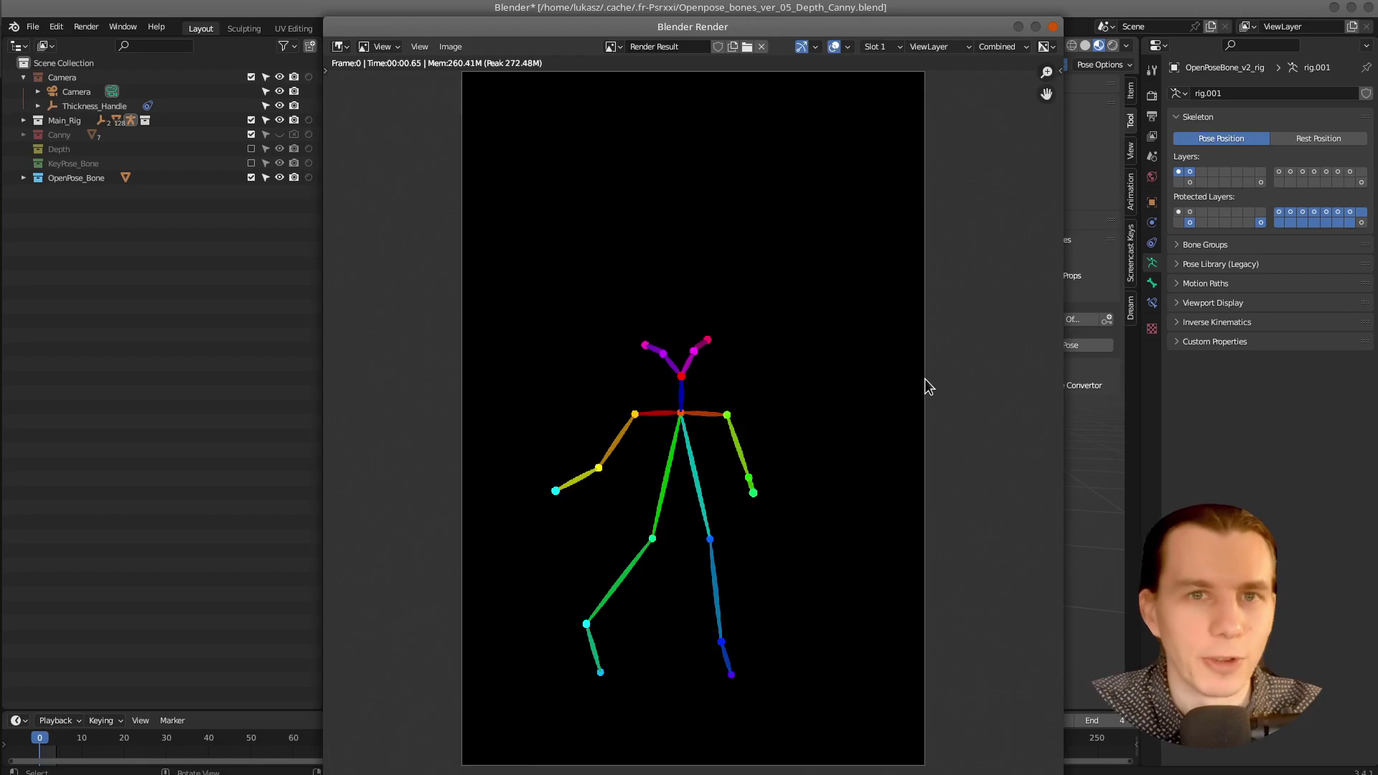
Step: Load p1.png into ControlNet, generate the 512x768 ancient Egyptian image, and enlarge the result
{"action": "key", "text": "alt+Tab"}
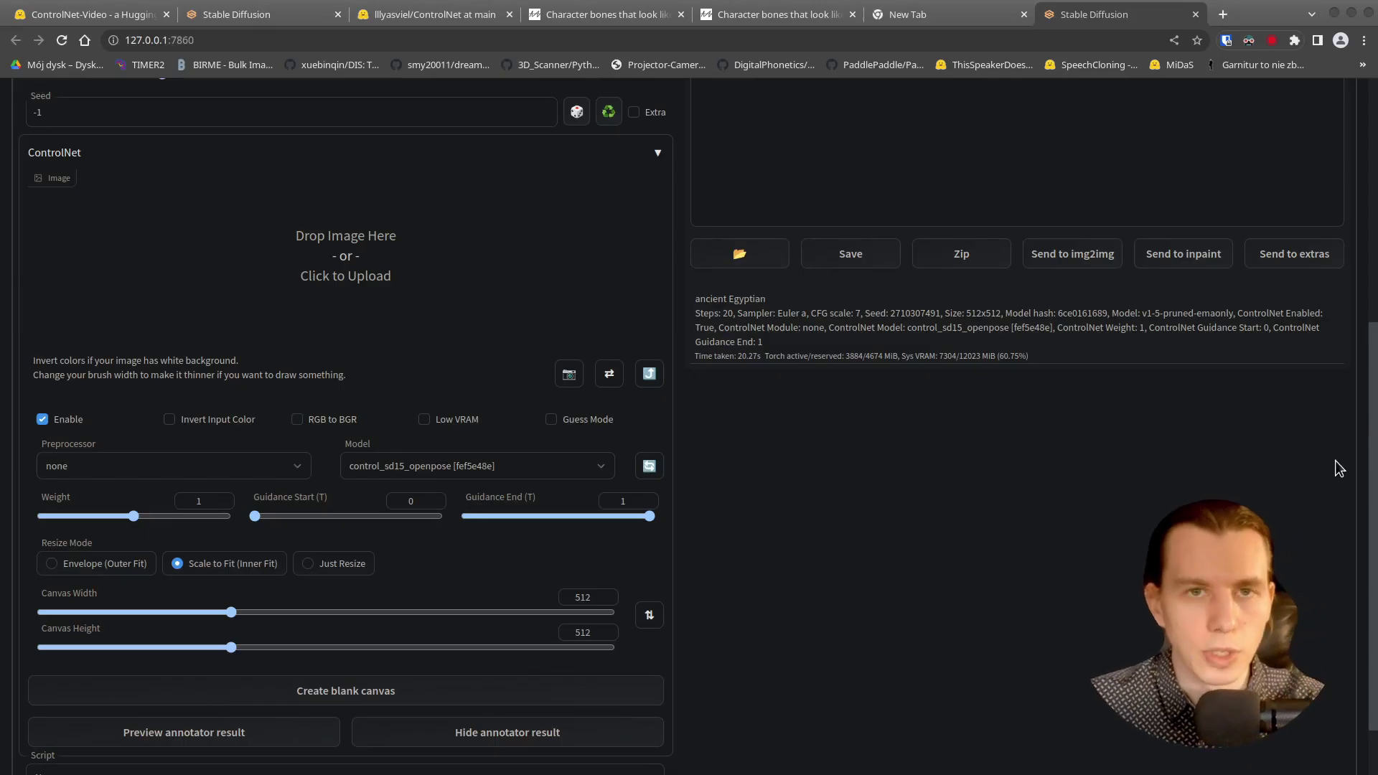
{"action": "left_click_drag", "start_coordinate": [1336, 467], "coordinate": [391, 236]}
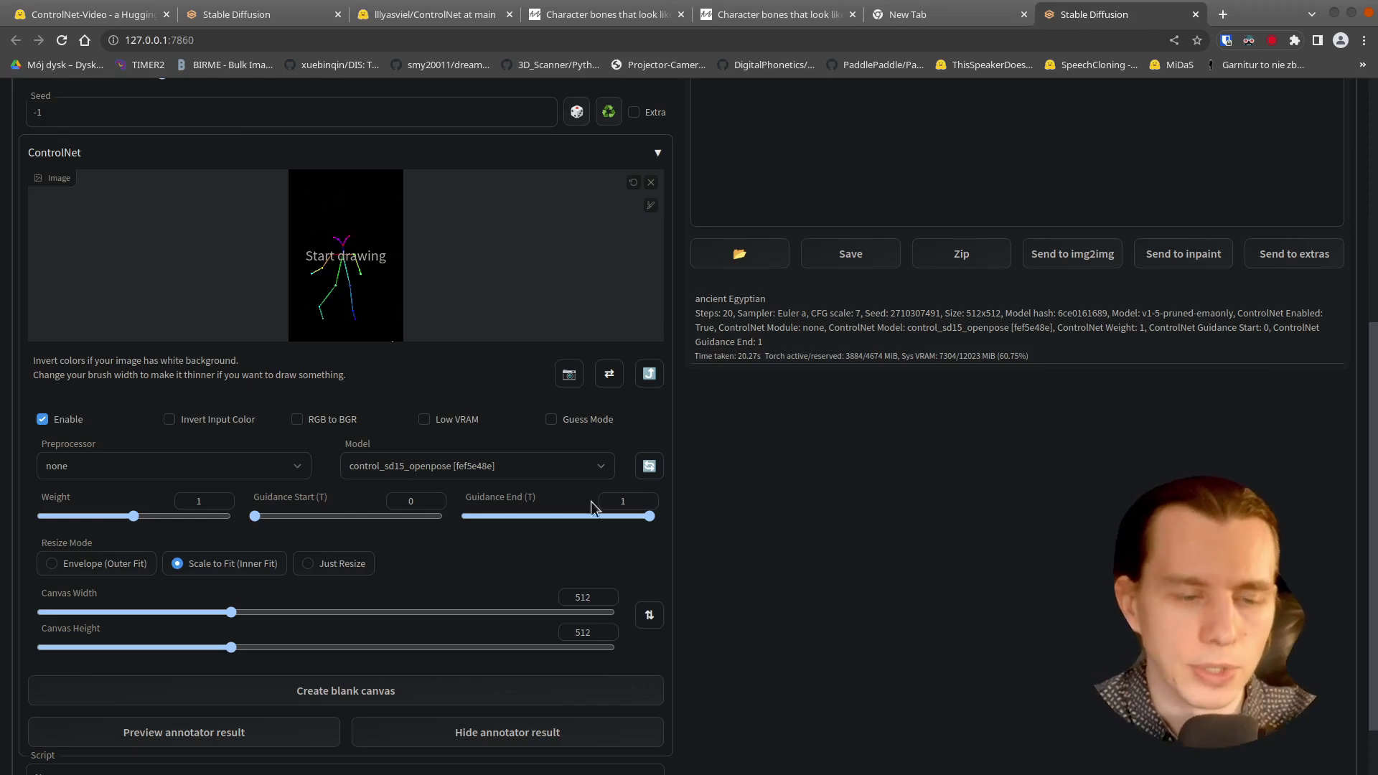
{"action": "scroll", "coordinate": [933, 467], "scroll_direction": "up", "scroll_amount": 6}
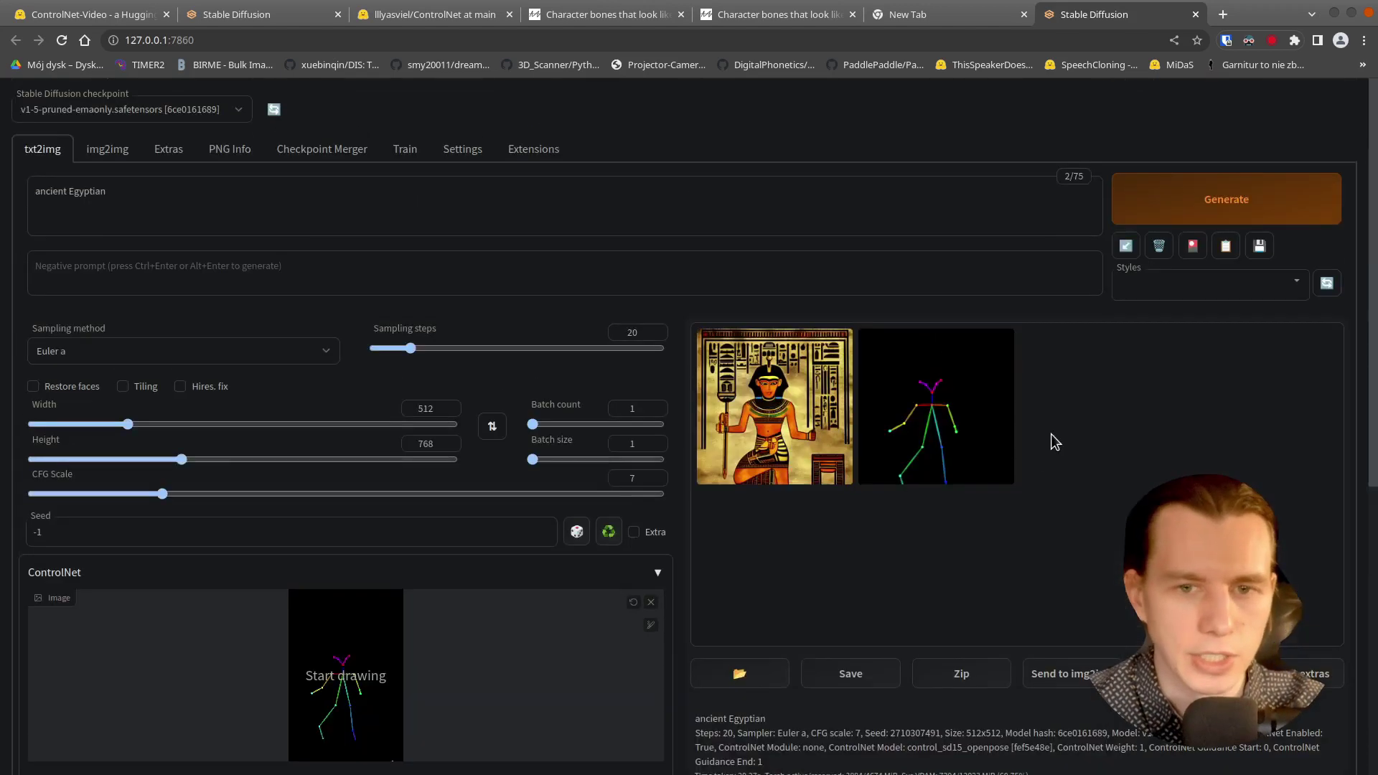
{"action": "left_click", "coordinate": [1237, 204]}
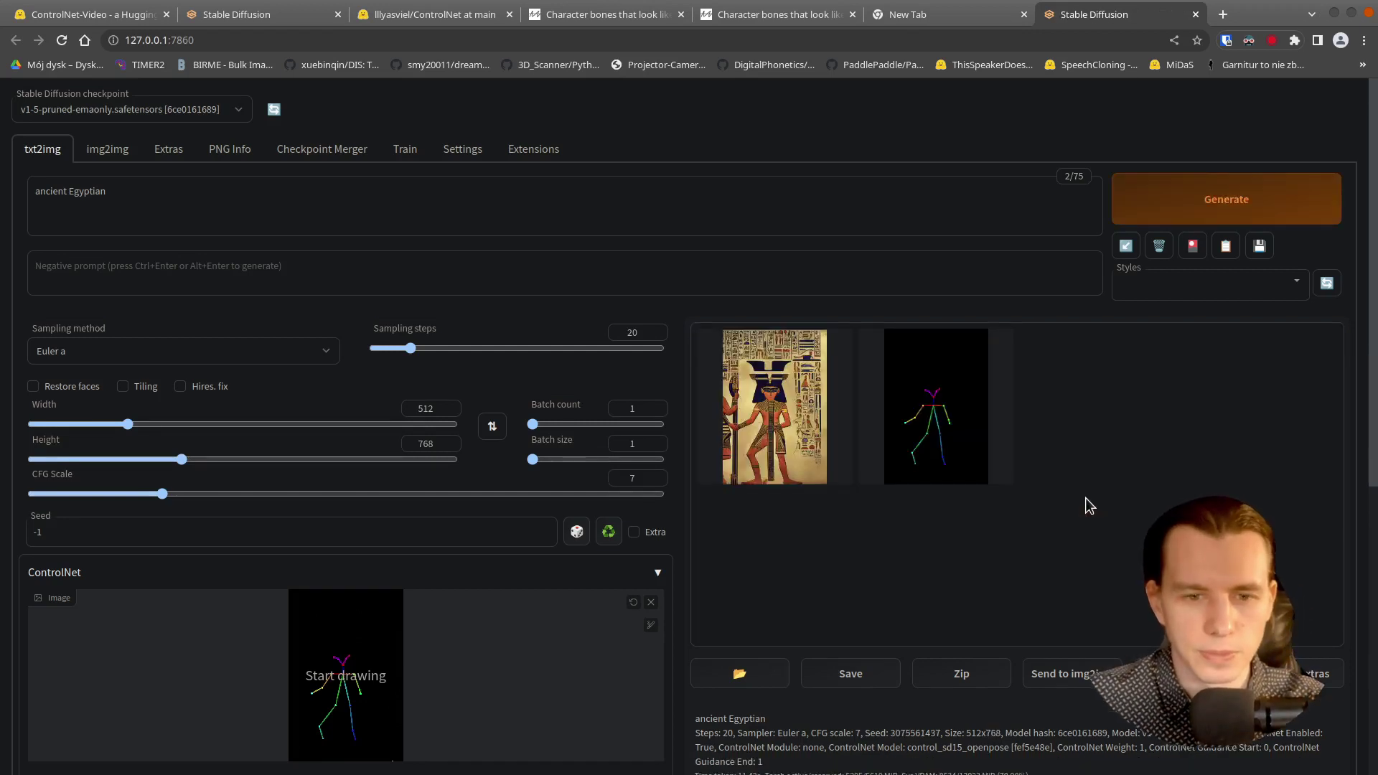
{"action": "left_click", "coordinate": [812, 447]}
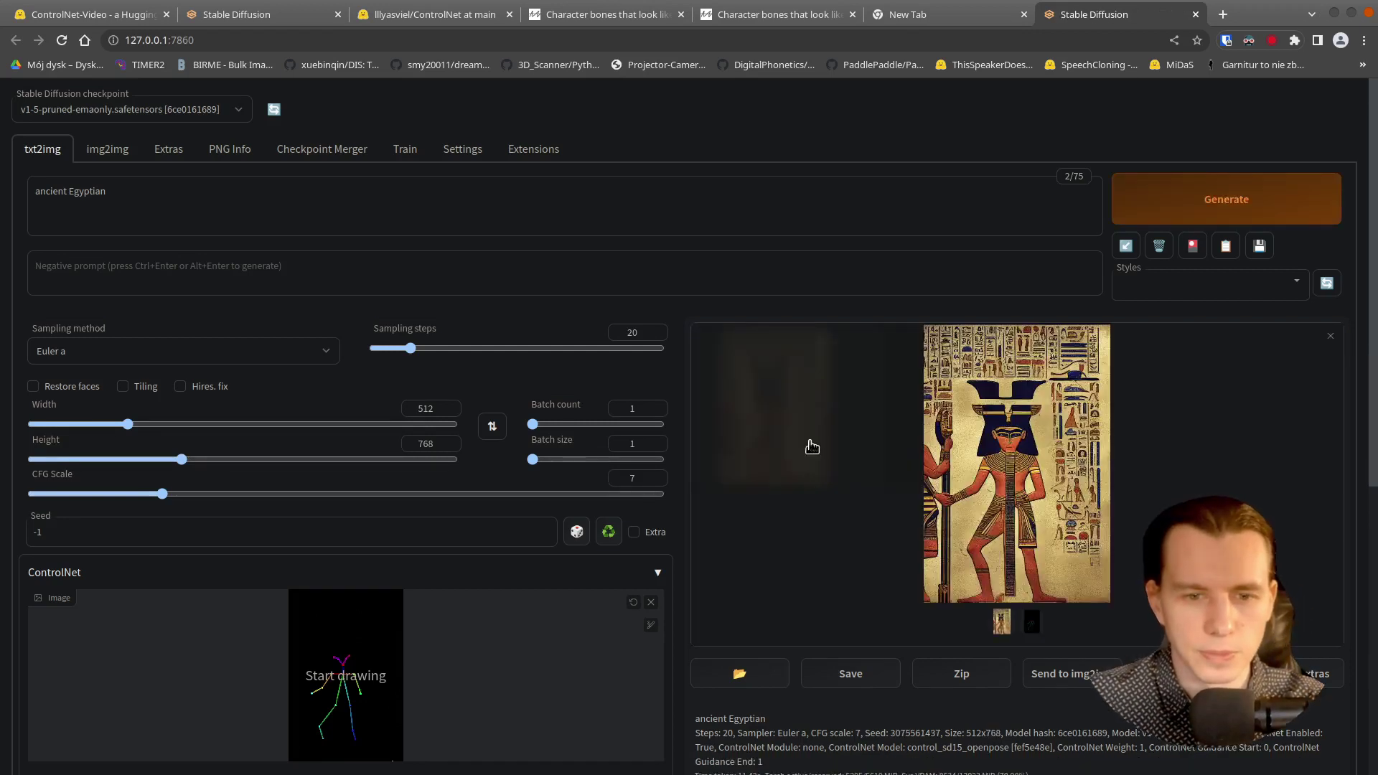
Step: Open the generated Egyptian figure with staff and hieroglyphs in the full-screen viewer
{"action": "left_click", "coordinate": [995, 476]}
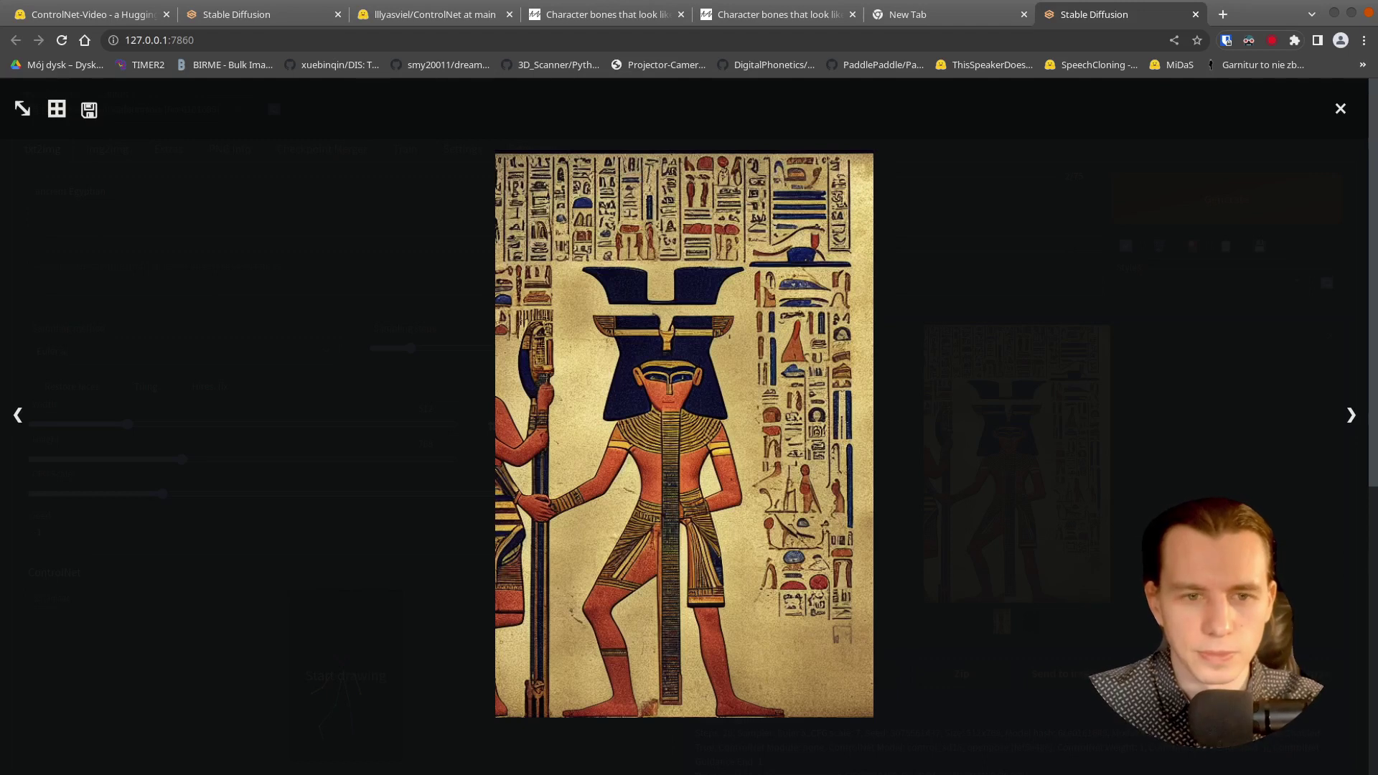